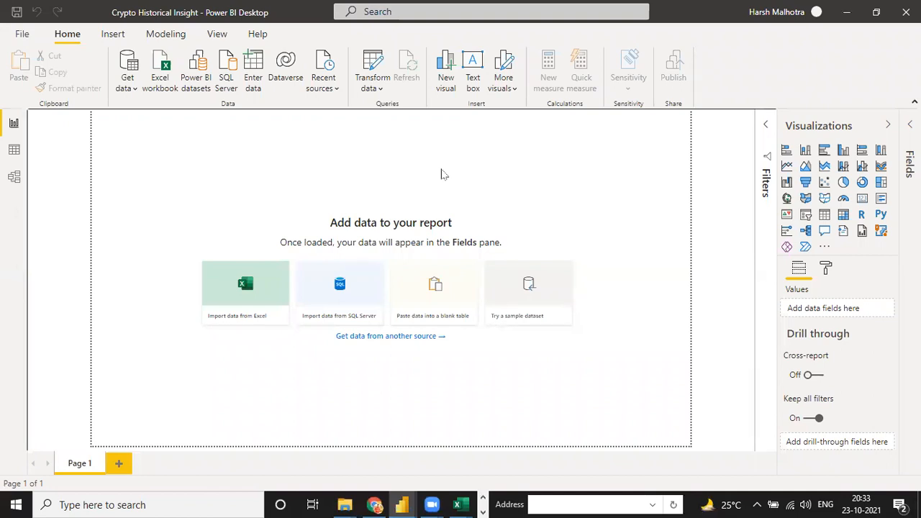
Switch to File Explorer and look through the coin data files in Power BI Project - Dashboard's Cryptocurrency Dashboard folder
click(374, 153)
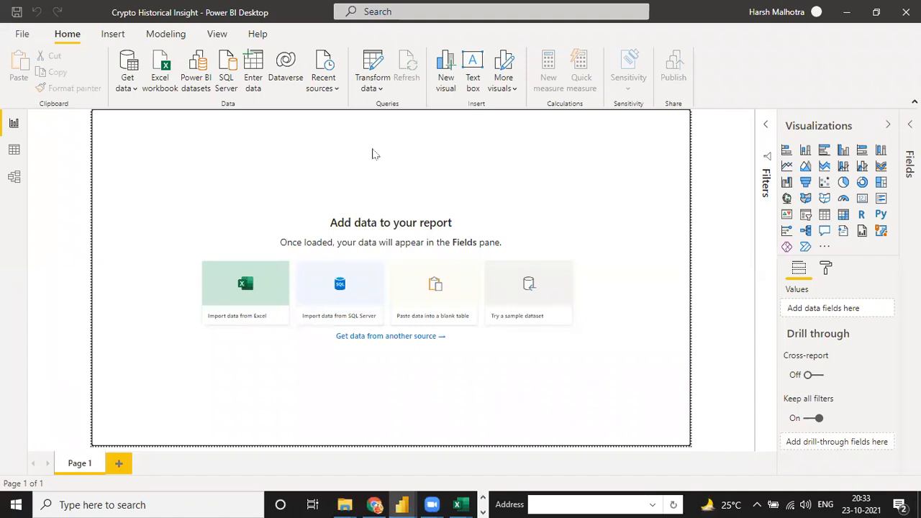
mouse_move(347, 502)
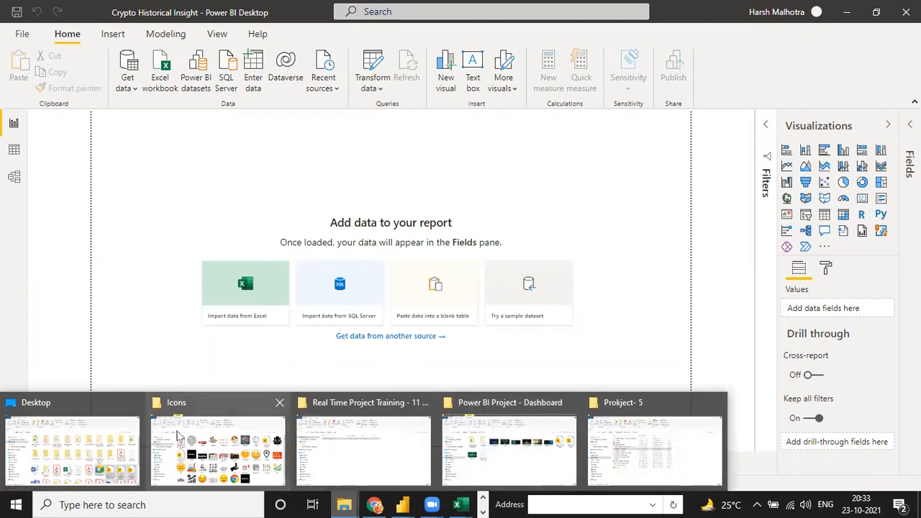
click(363, 442)
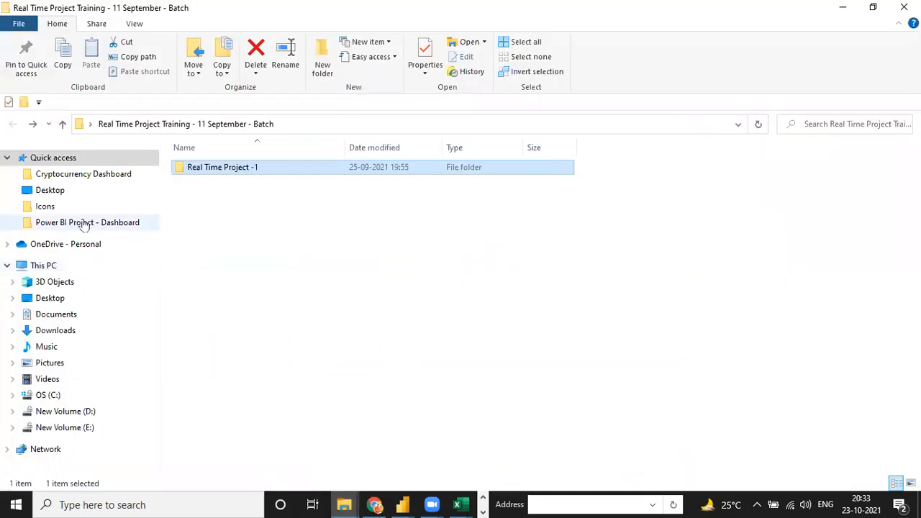
click(85, 224)
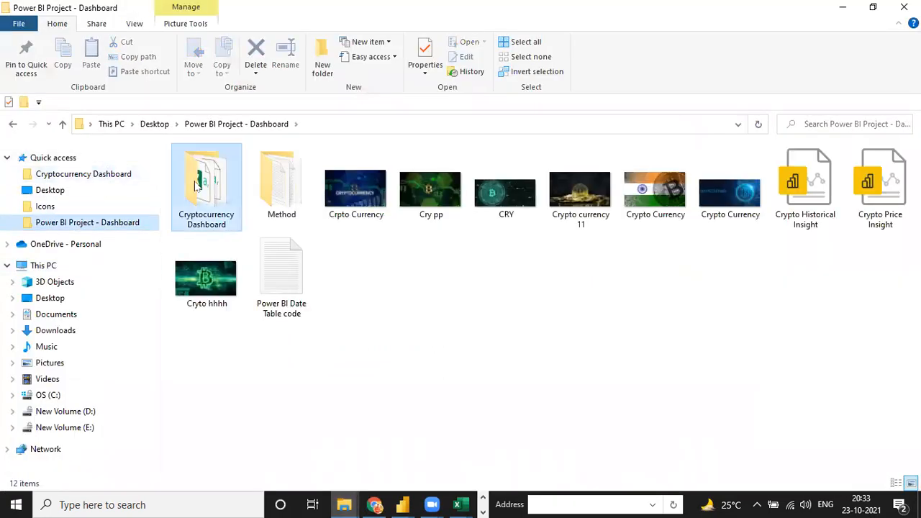
double_click(195, 186)
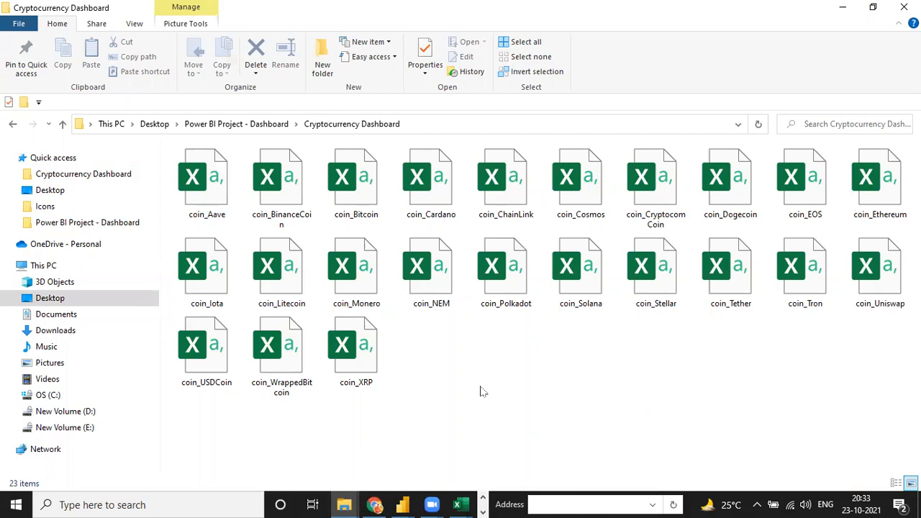
click(218, 186)
click(272, 188)
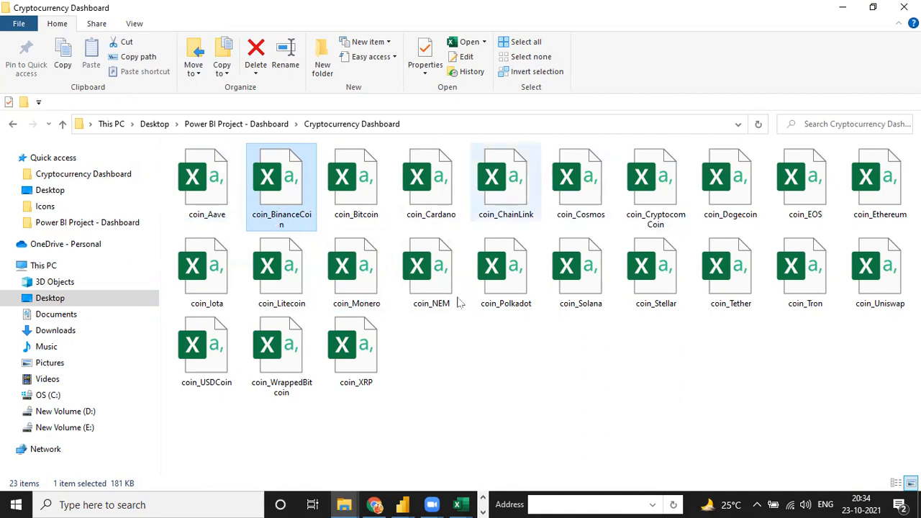
click(468, 336)
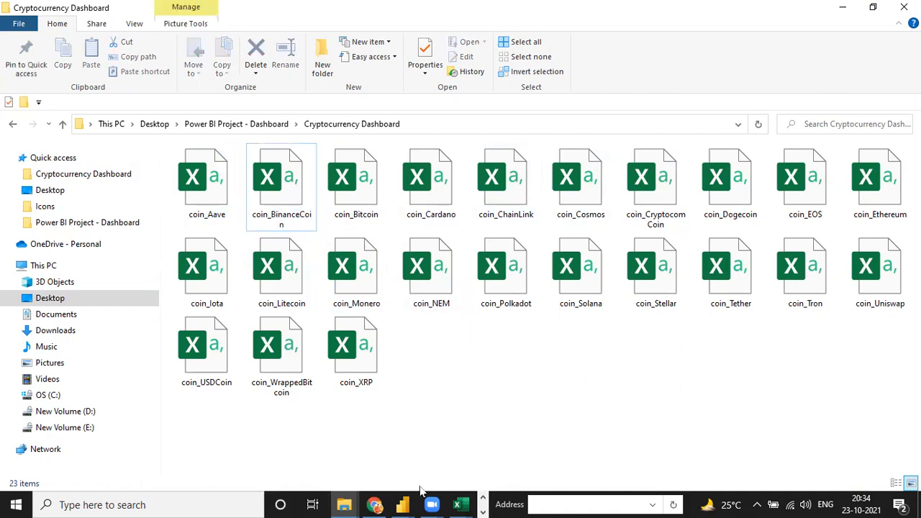
Switch to the Crypto Price Insight report in Power BI and filter the Crypto Currency page to DOGE to review its prices
click(402, 505)
click(330, 450)
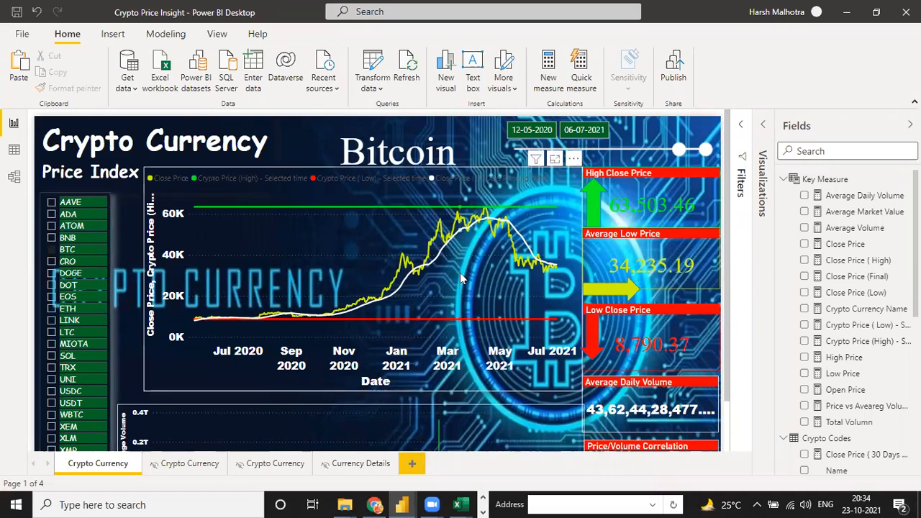
scroll(460, 273, down, 1)
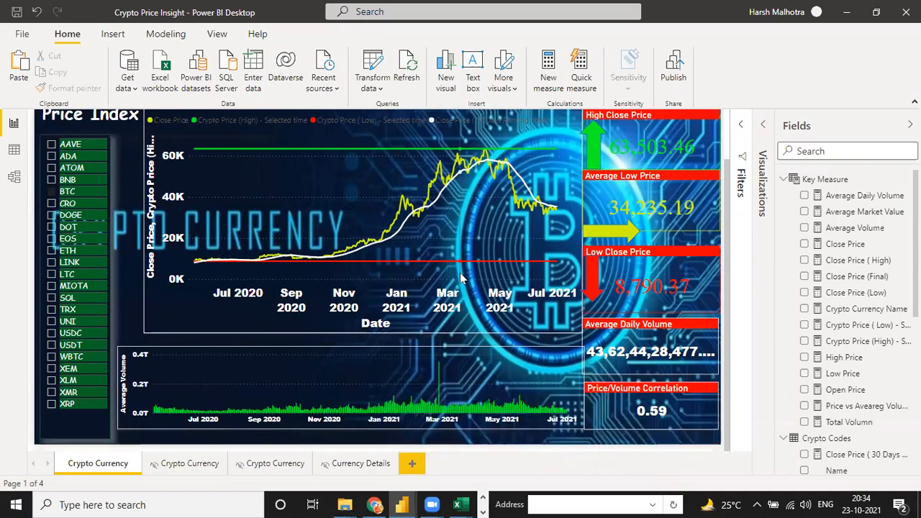
click(52, 220)
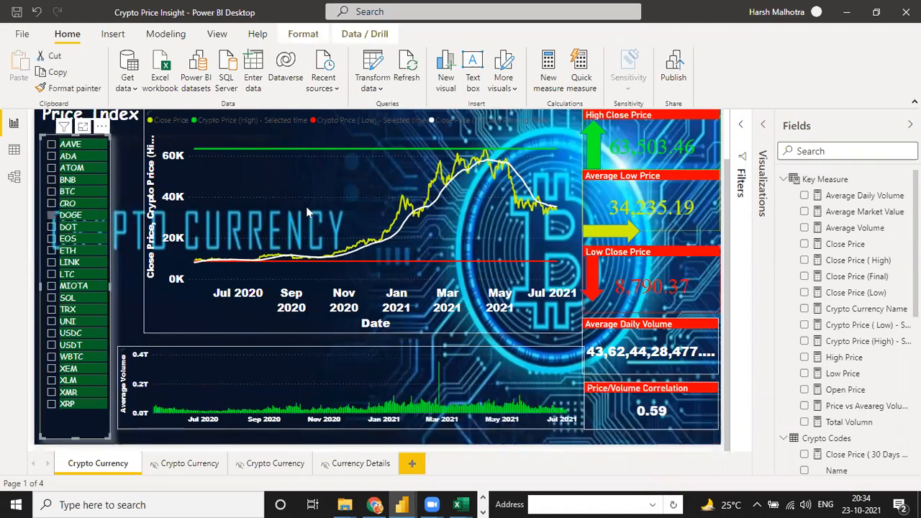
scroll(308, 212, up, 1)
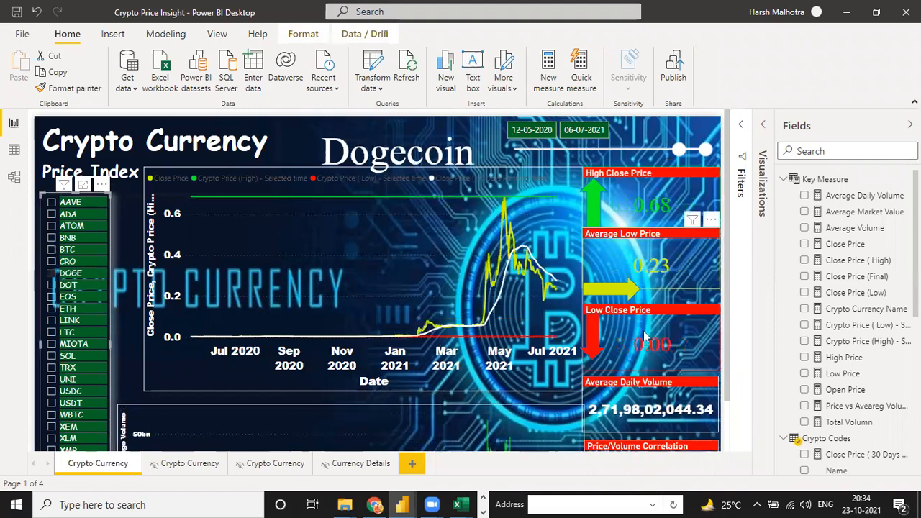
scroll(634, 350, down, 2)
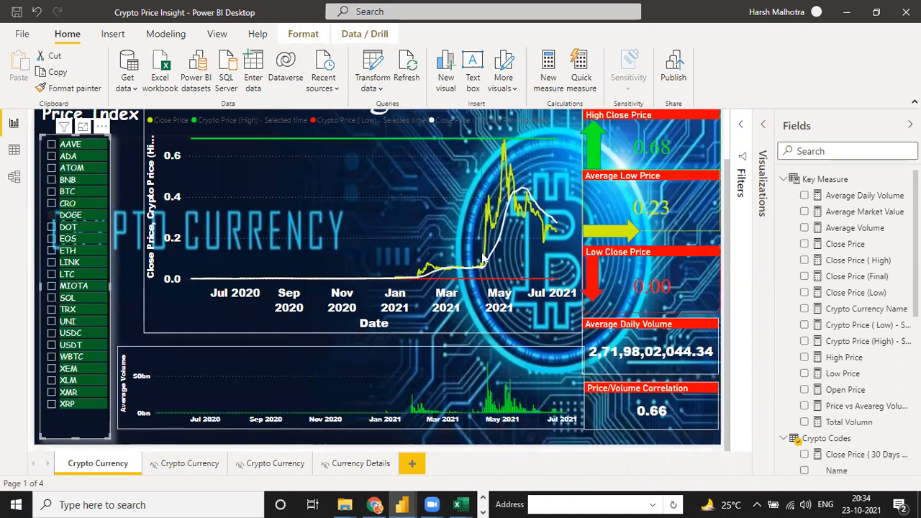
Examine the daily price table for all coins on the Currency Details page
click(358, 466)
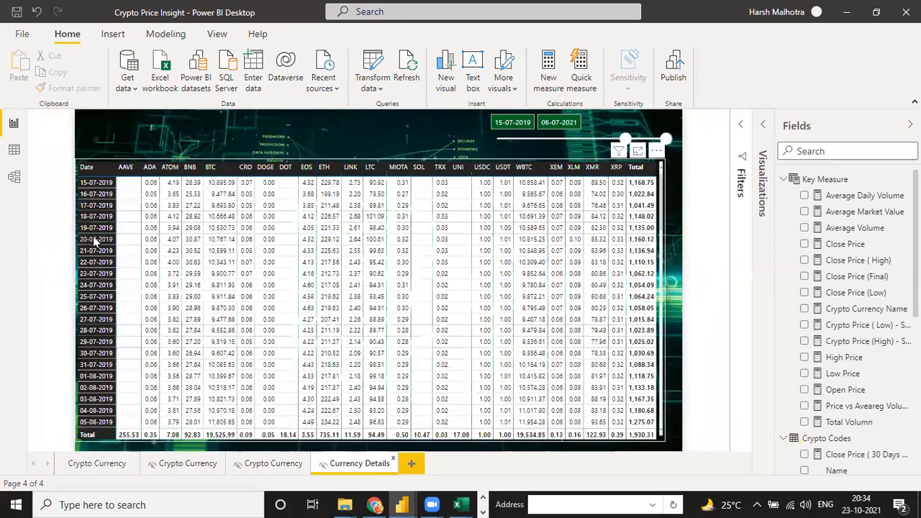
scroll(92, 236, down, 8)
scroll(93, 236, up, 8)
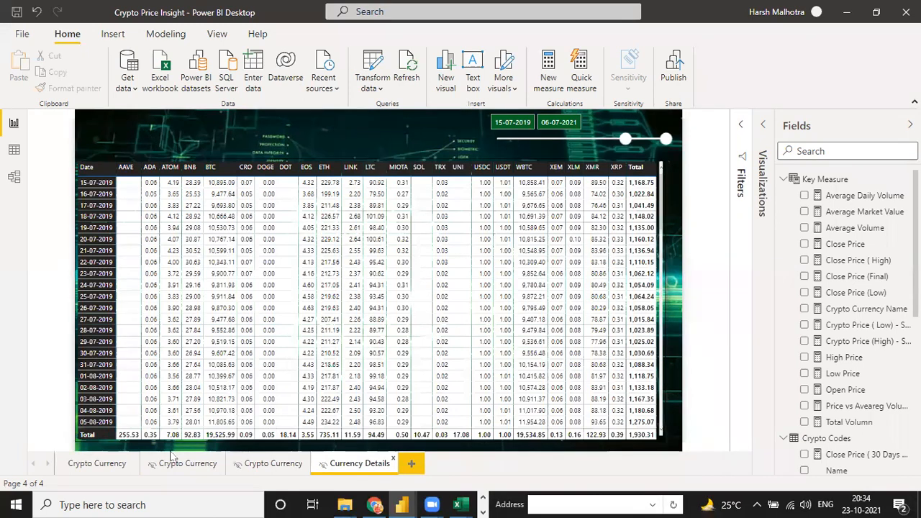
Return to the first Crypto Currency page, and switch to the empty Crypto Historical Insight report
click(110, 469)
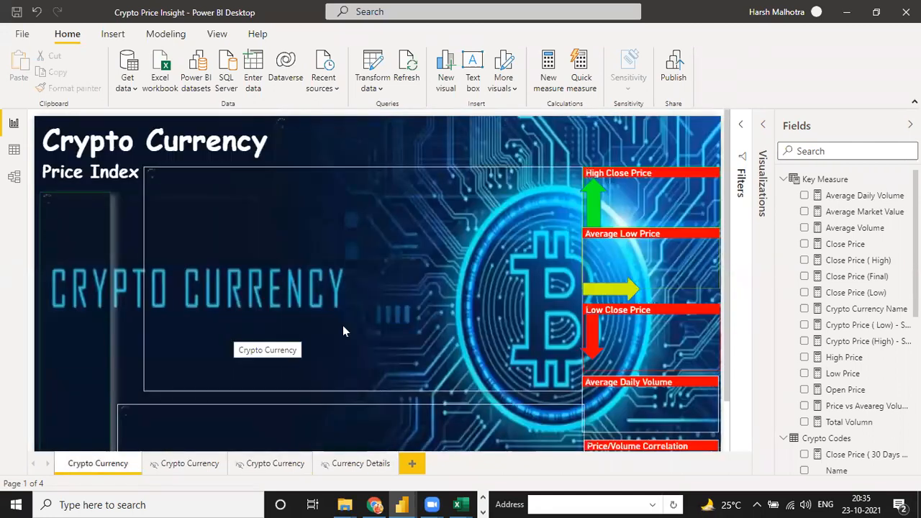
mouse_move(408, 504)
click(475, 452)
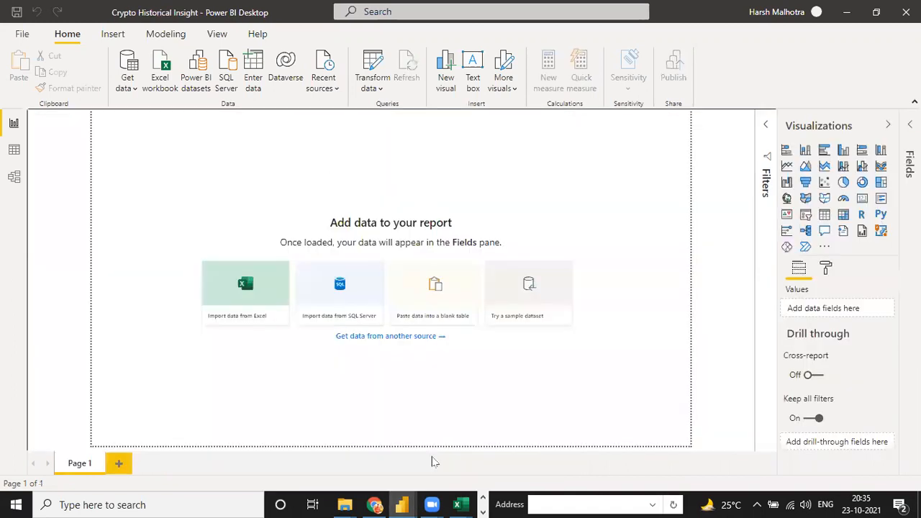
Switch to the coin_Bitcoin workbook in Excel and check the SNo column down to its last row
mouse_move(458, 504)
click(374, 439)
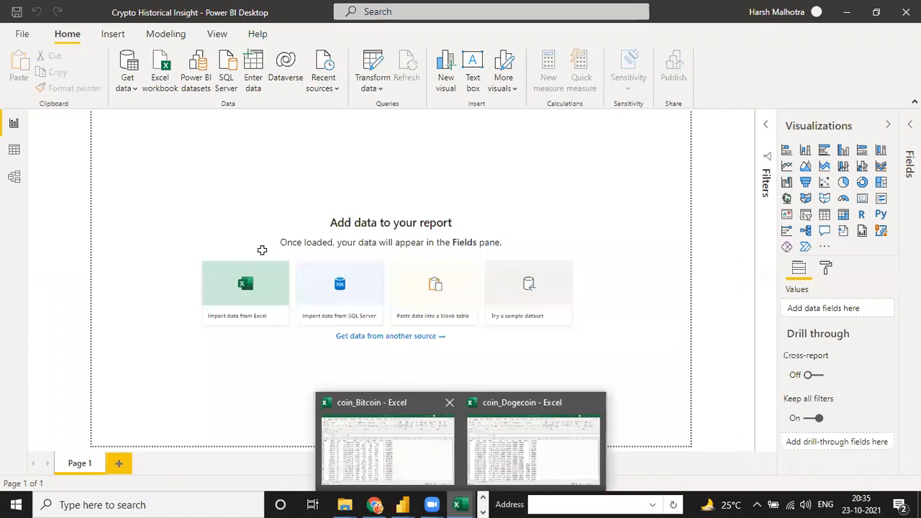
click(245, 251)
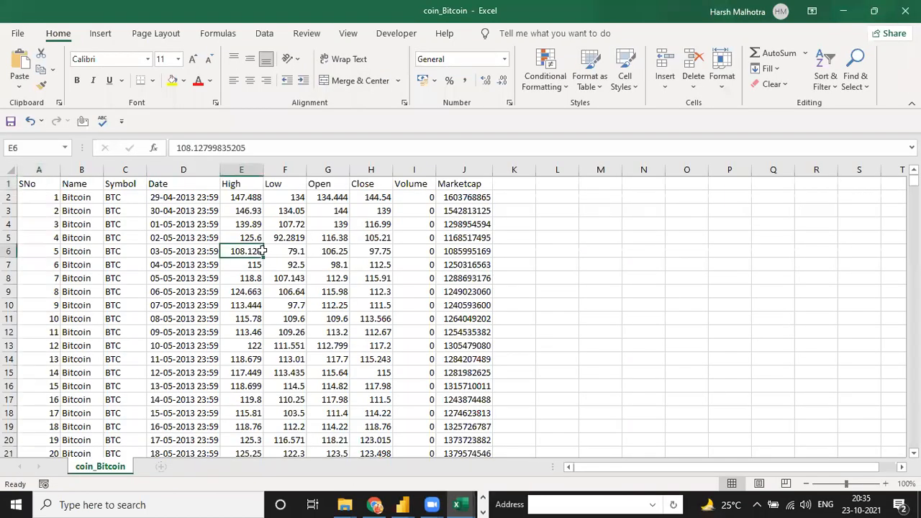
key(ctrl+Up)
click(75, 185)
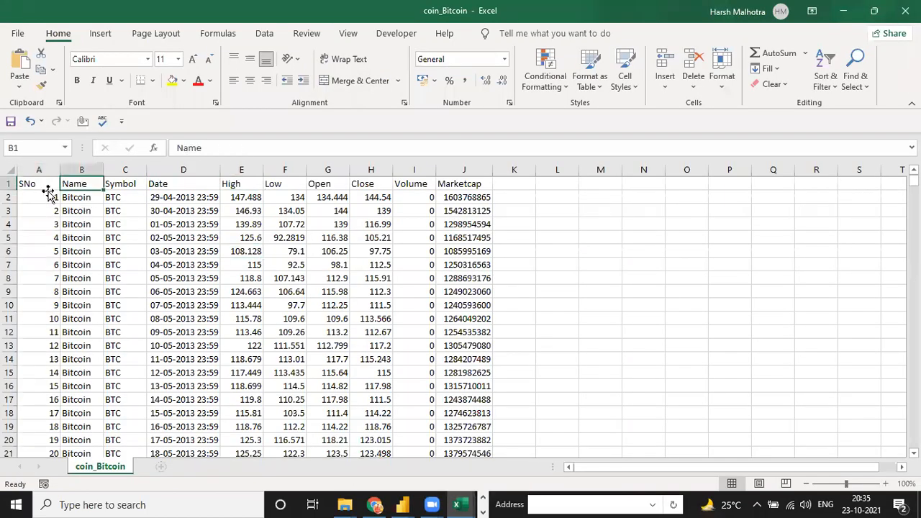
click(48, 194)
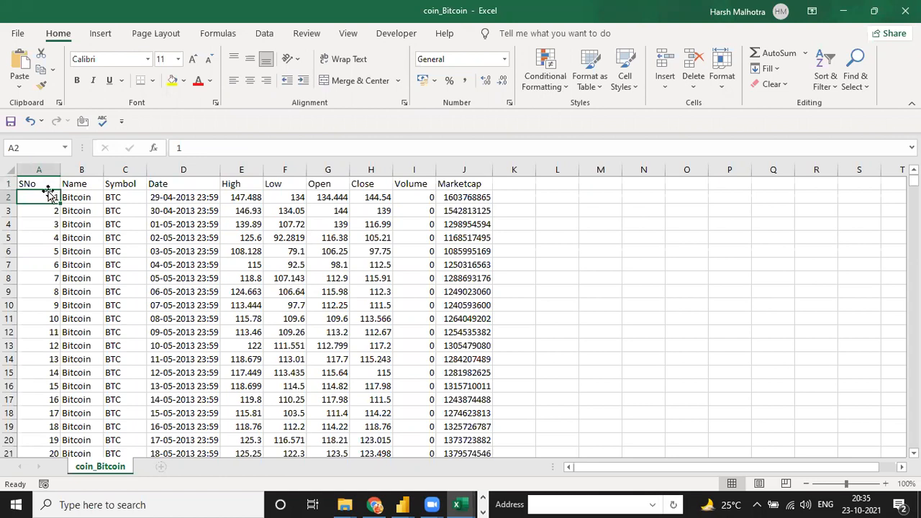
click(47, 189)
key(ctrl+Down)
key(Right)
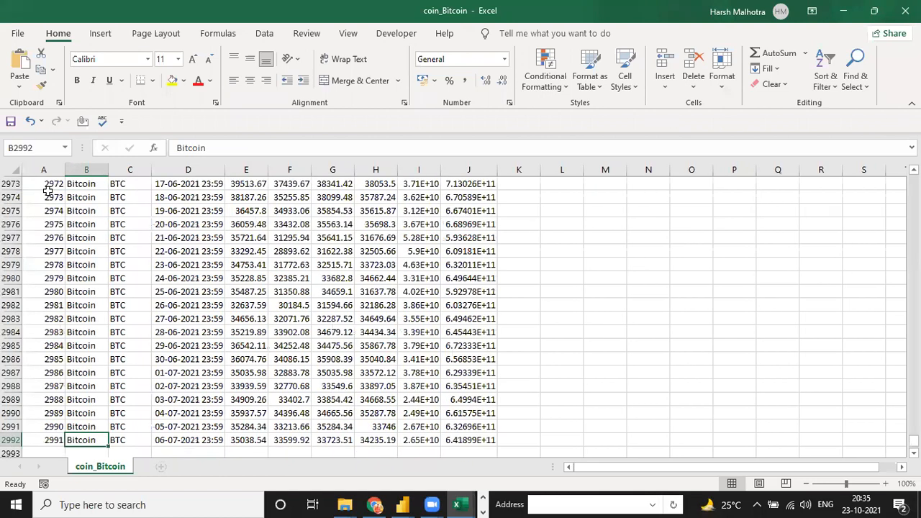
Examine the Symbol, Date and High columns of the Bitcoin data, following High down to its last row
key(ctrl+Up)
key(Right)
key(Down)
key(Up)
key(Right)
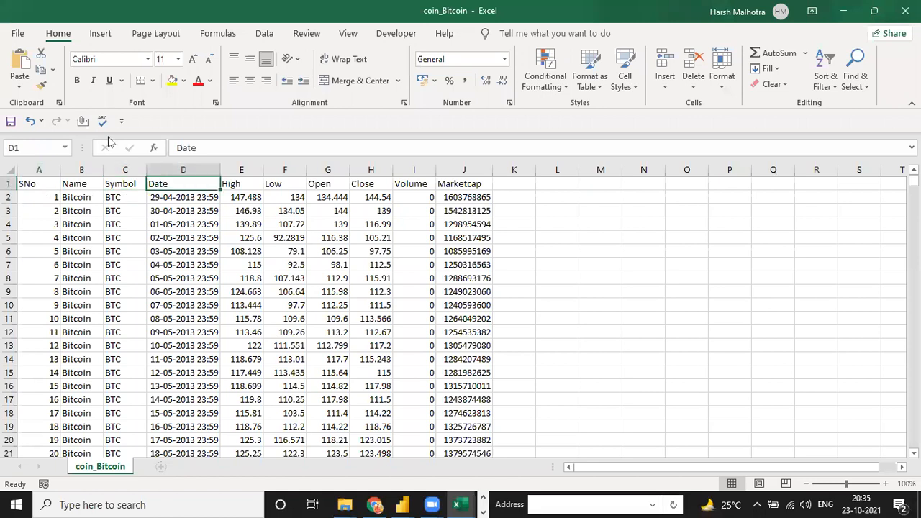
key(Down)
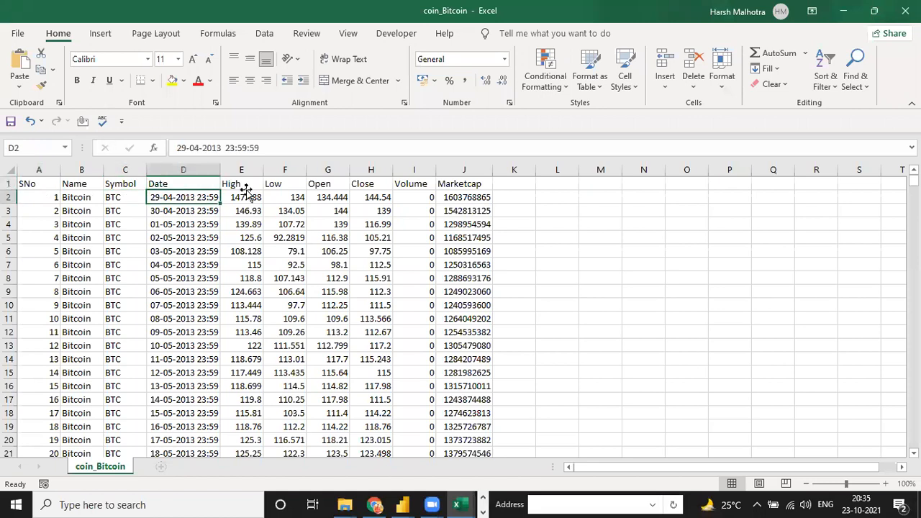
key(Up)
key(Right)
key(ctrl+Down)
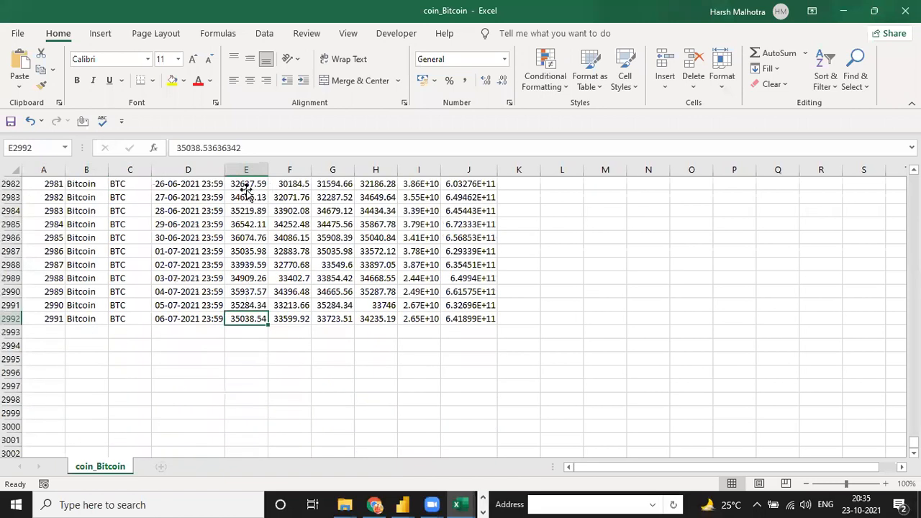
key(ctrl+Up)
key(Down)
key(ctrl+Left)
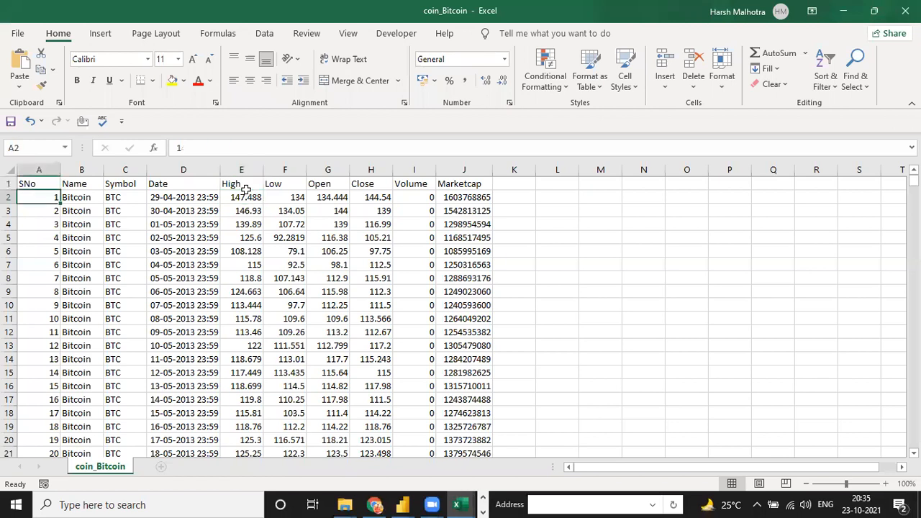
Go through the first Bitcoin record field by field, from Name to Marketcap, and review the price columns again
key(Right)
key(Right)
key(Right)
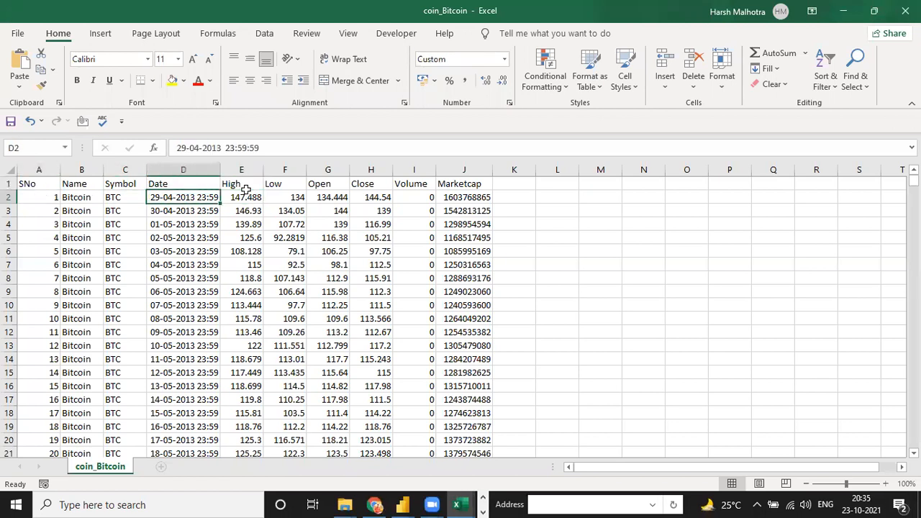
key(Left)
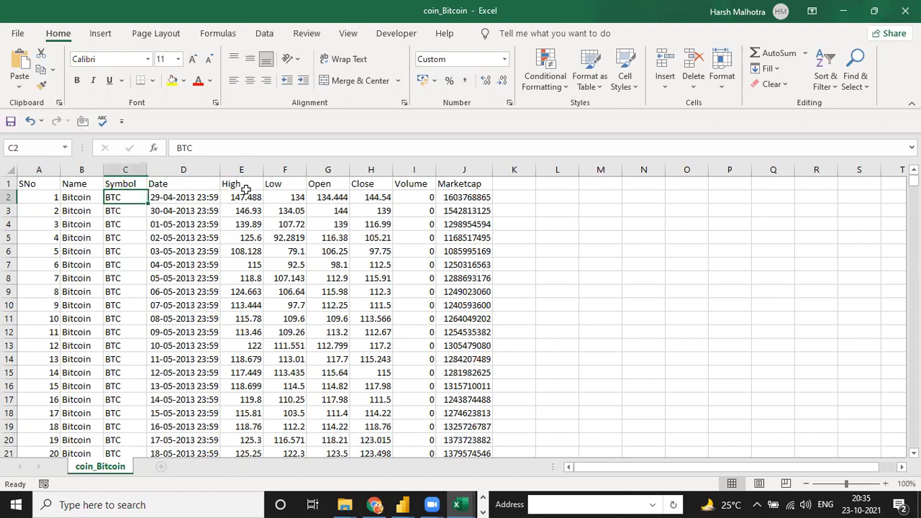
key(Right)
key(Right)
key(Right)
key(Right)
key(Right)
key(Right)
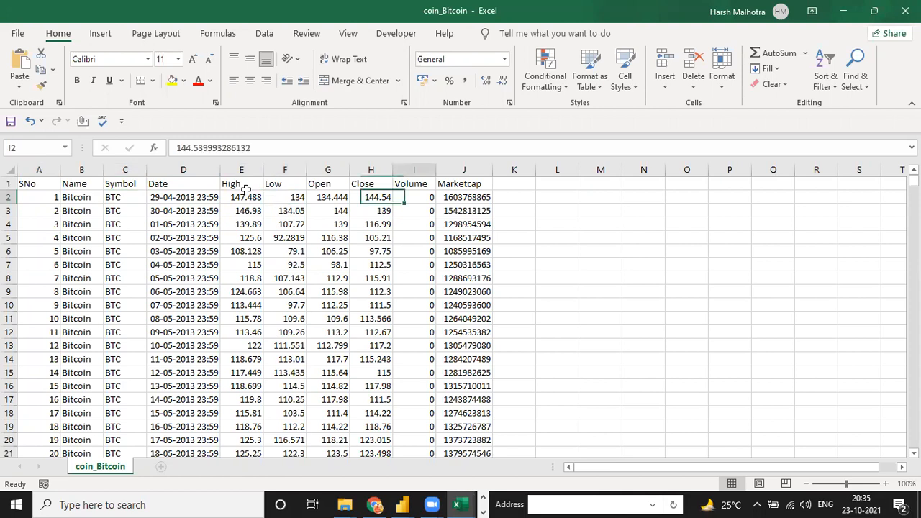
key(Right)
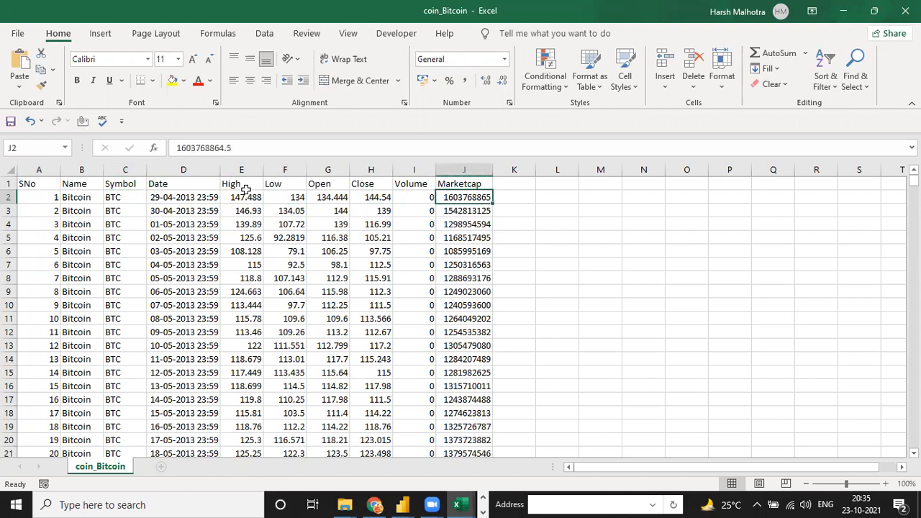
key(Down)
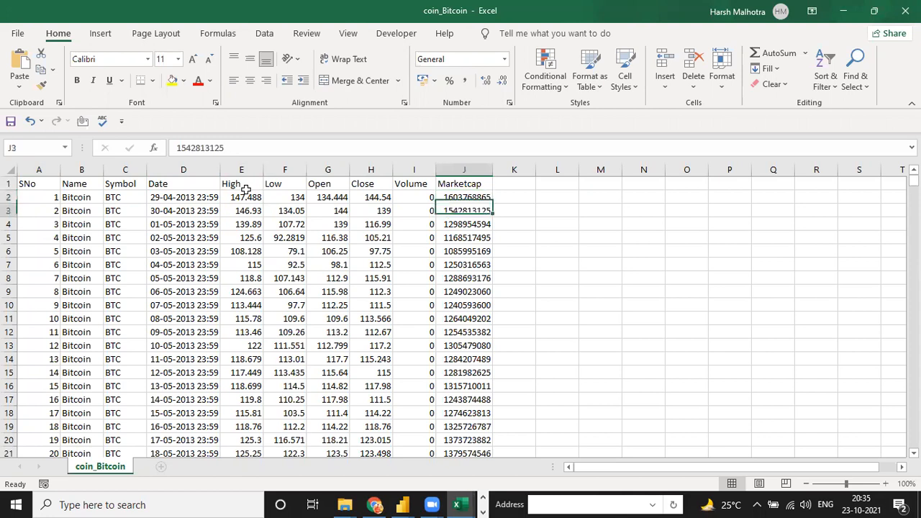
key(Up)
key(Left)
key(Left)
key(Left)
key(Left)
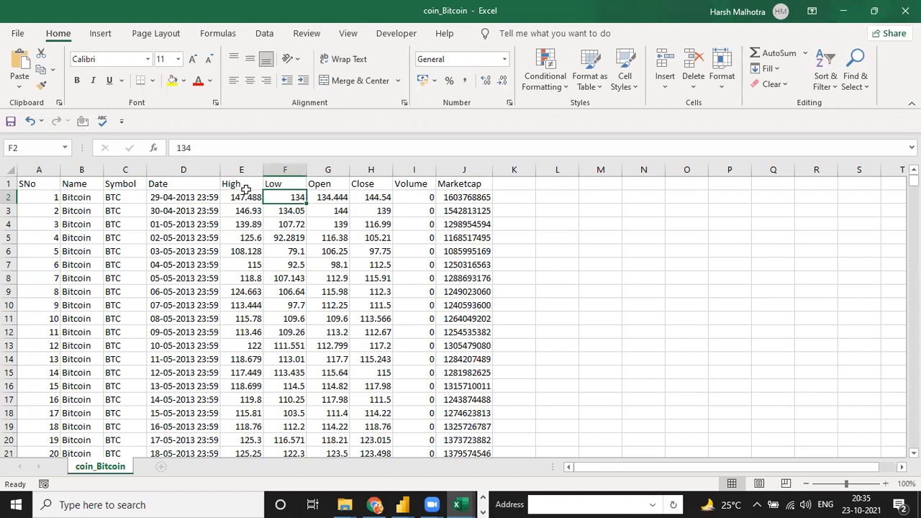
click(351, 333)
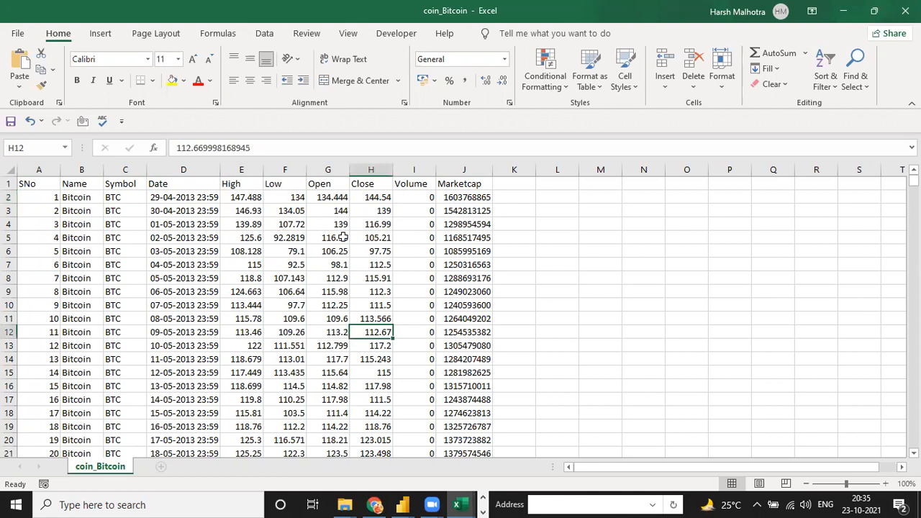
Switch to the coin_Dogecoin workbook and go to cell A1 to view its column headers
click(468, 503)
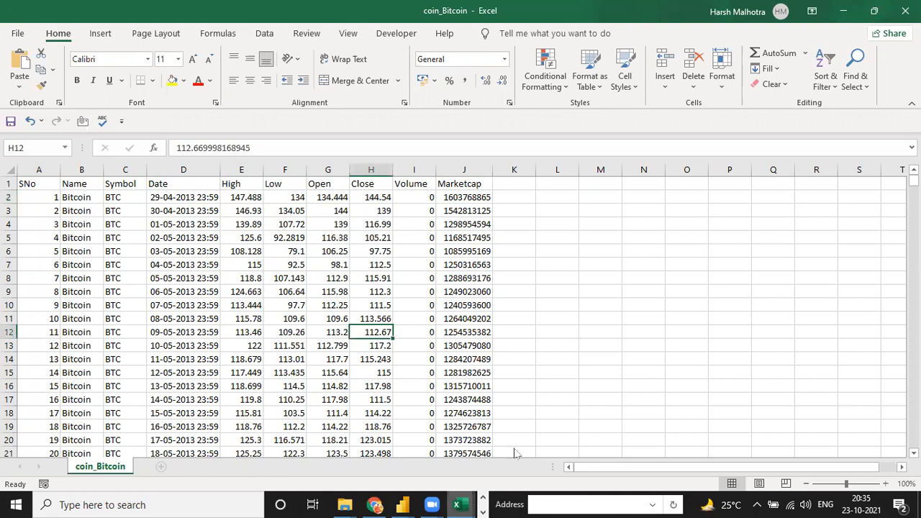
click(367, 321)
key(ctrl+Up)
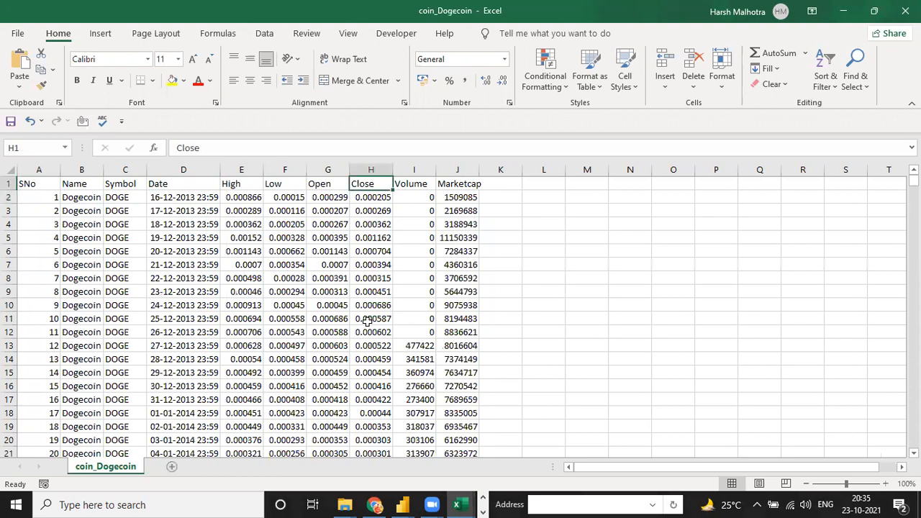
key(ctrl+Left)
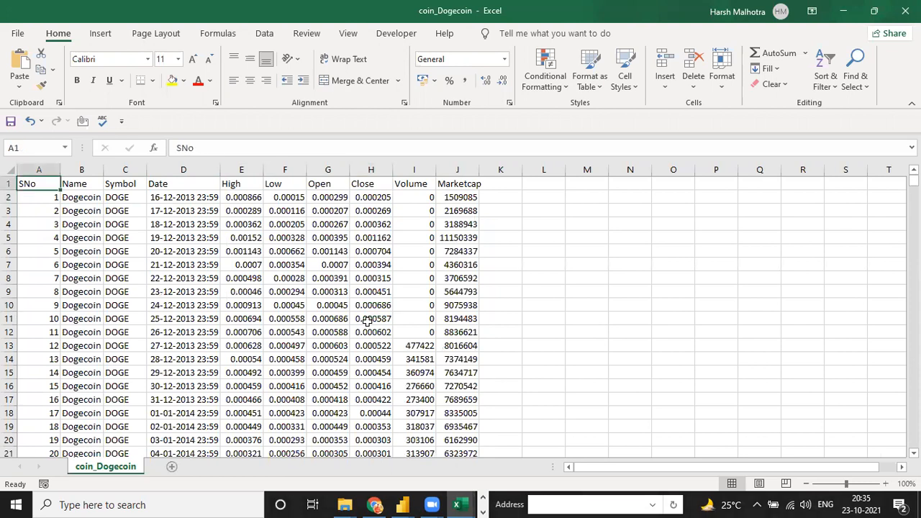
Review the Dogecoin column headers from SNo to High and the start of the first record
key(Right)
key(Right)
key(Right)
key(Right)
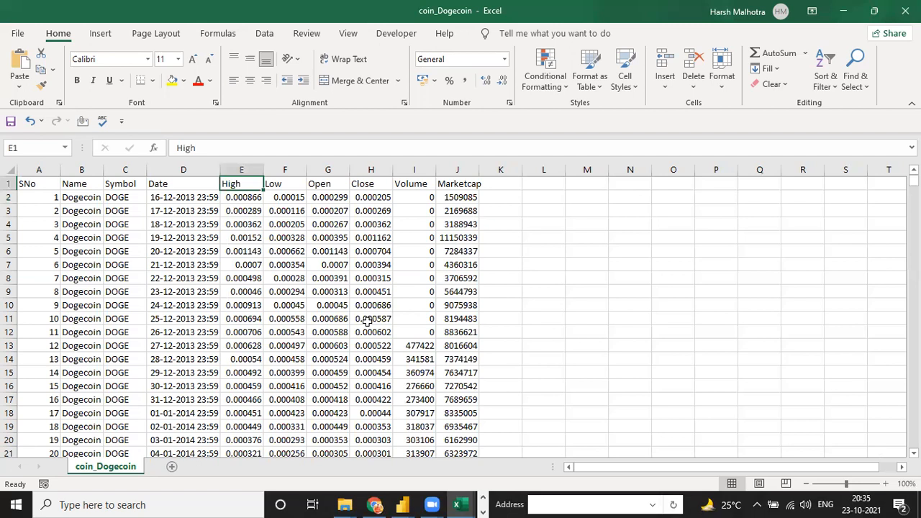
key(Down)
key(Right)
key(Home)
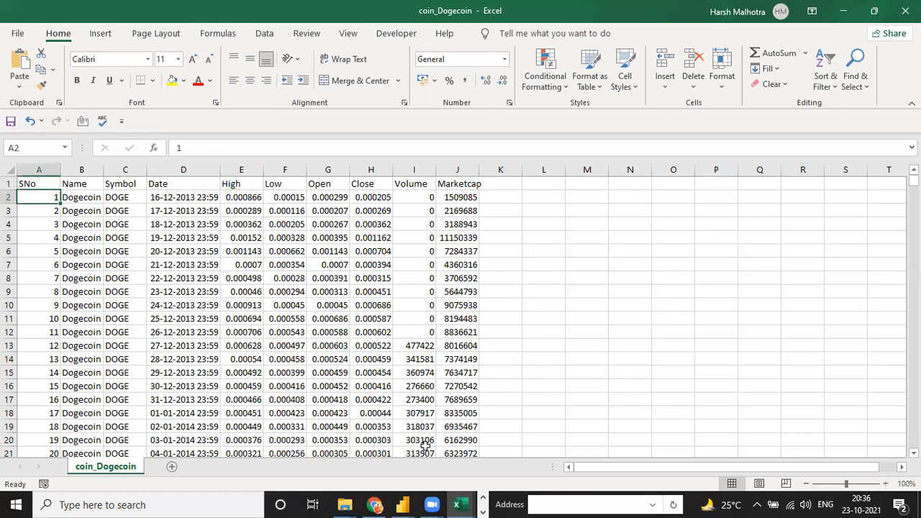
click(589, 254)
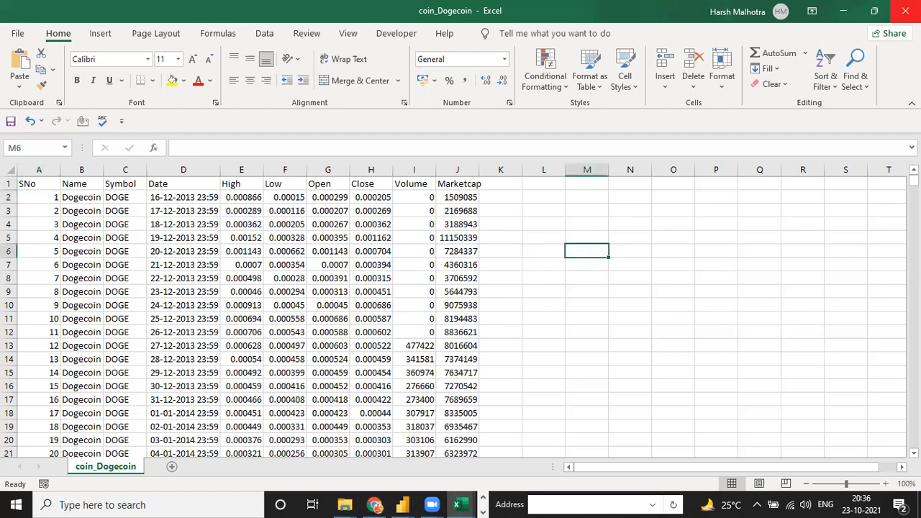
Close the coin_Dogecoin and coin_Bitcoin workbooks without saving their changes
key(ctrl+w)
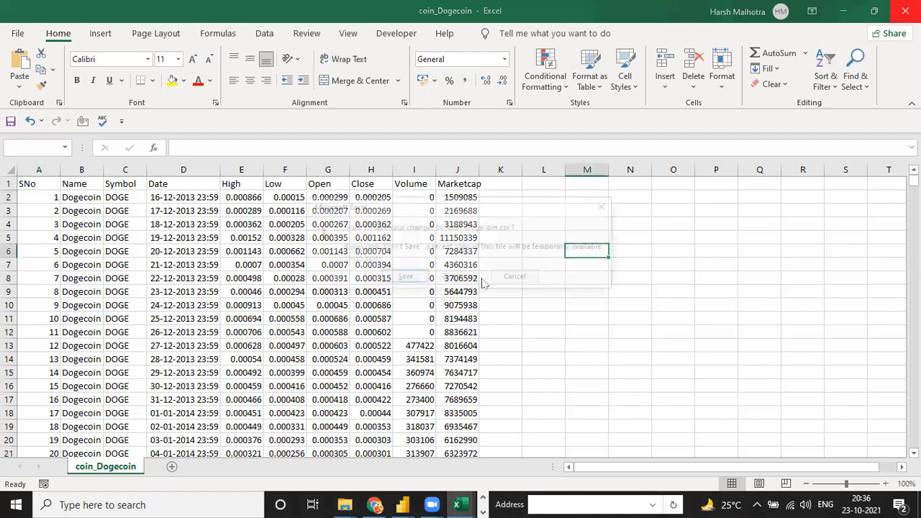
click(461, 278)
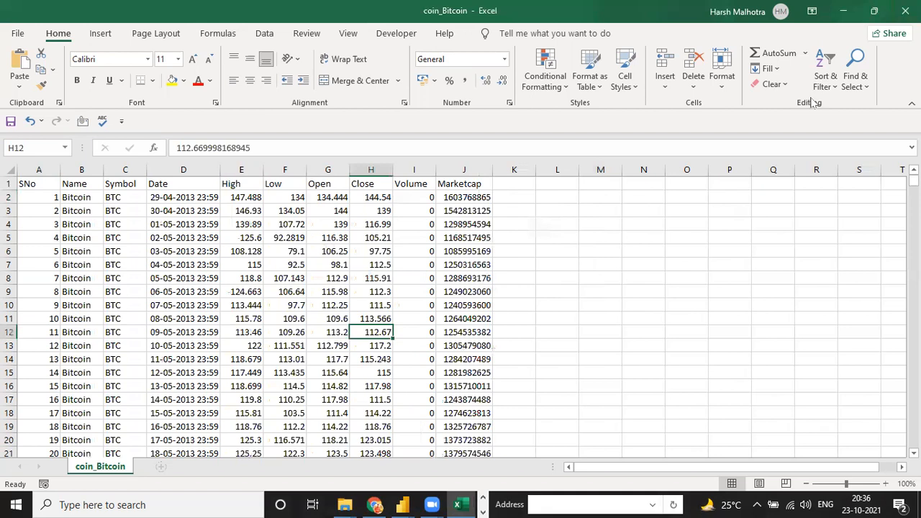
key(ctrl+w)
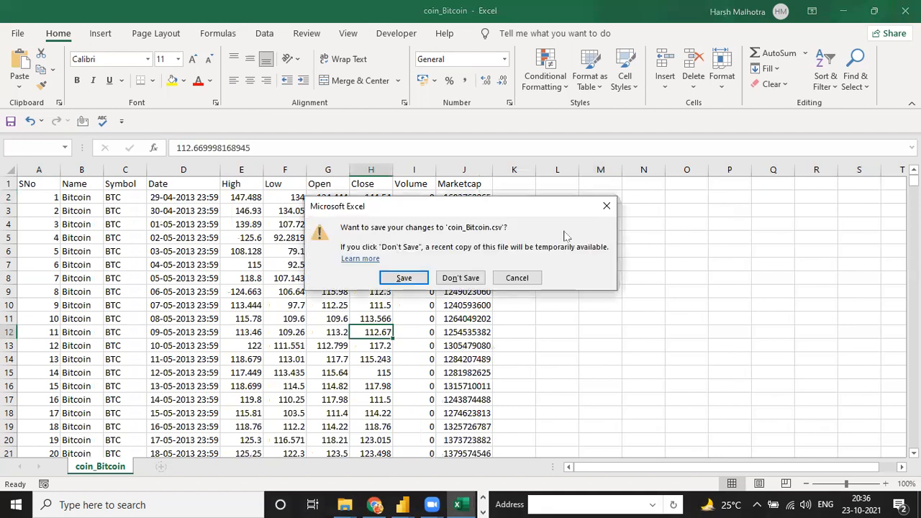
click(460, 278)
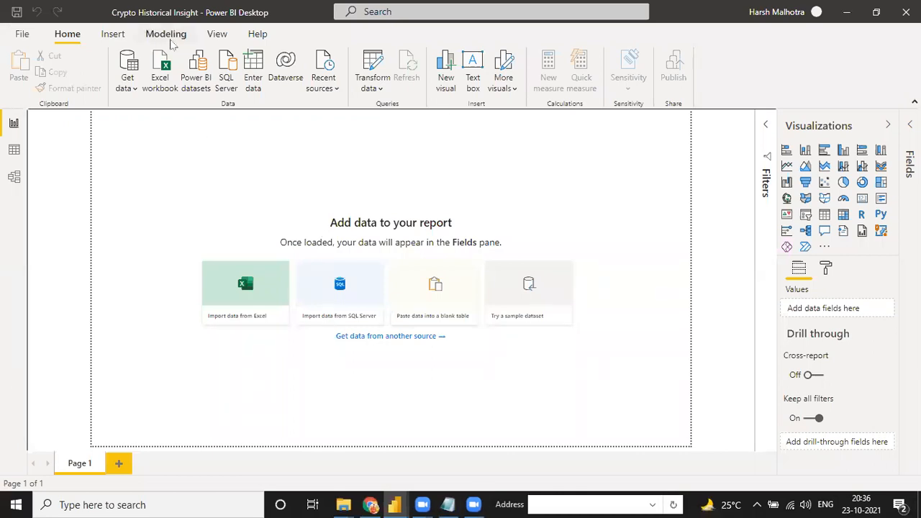
Open the Power Query Editor for the Crypto Historical Insight report in Power BI Desktop and show the new source options
click(381, 93)
click(387, 110)
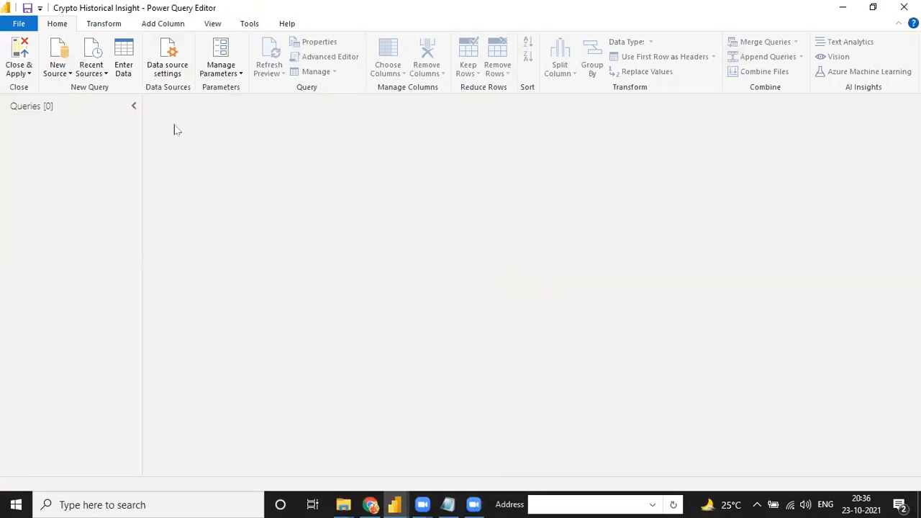
click(60, 70)
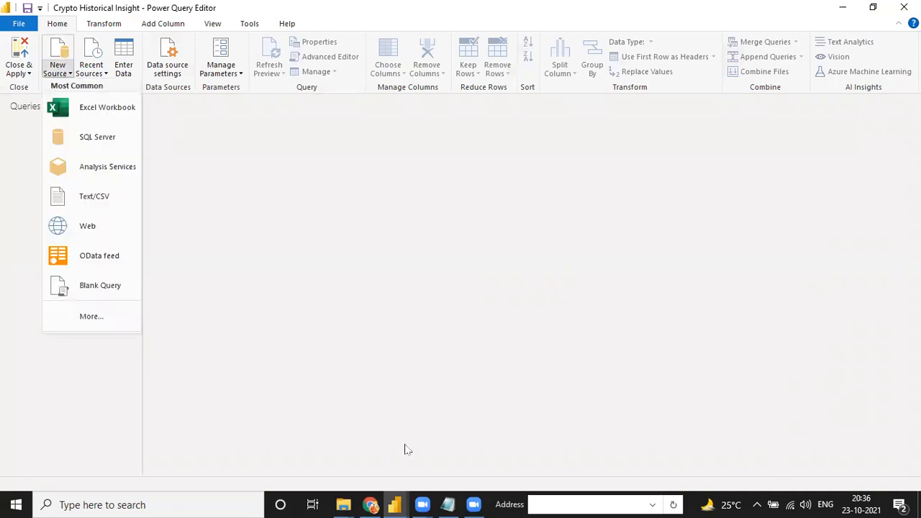
Switch to File Explorer, open the Cryptocurrency Dashboard folder inside Power BI Project - Dashboard, and copy its full path
click(343, 505)
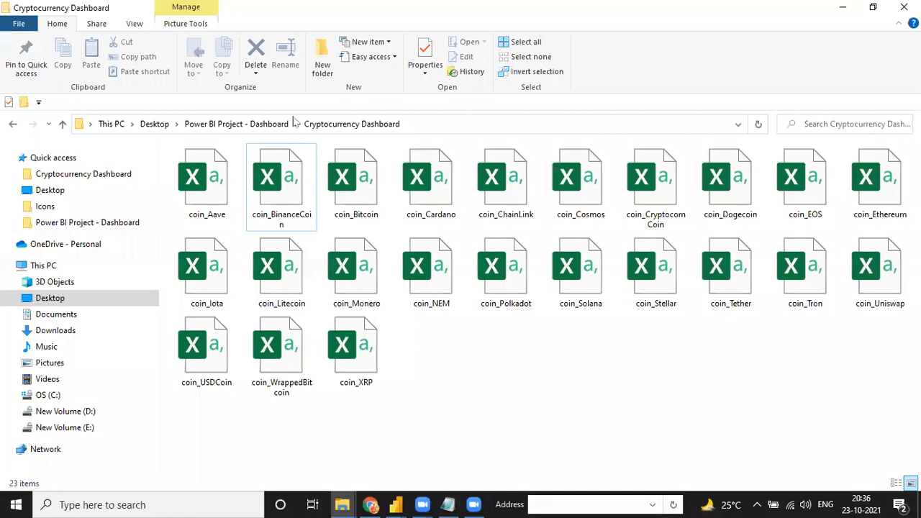
click(264, 178)
click(450, 125)
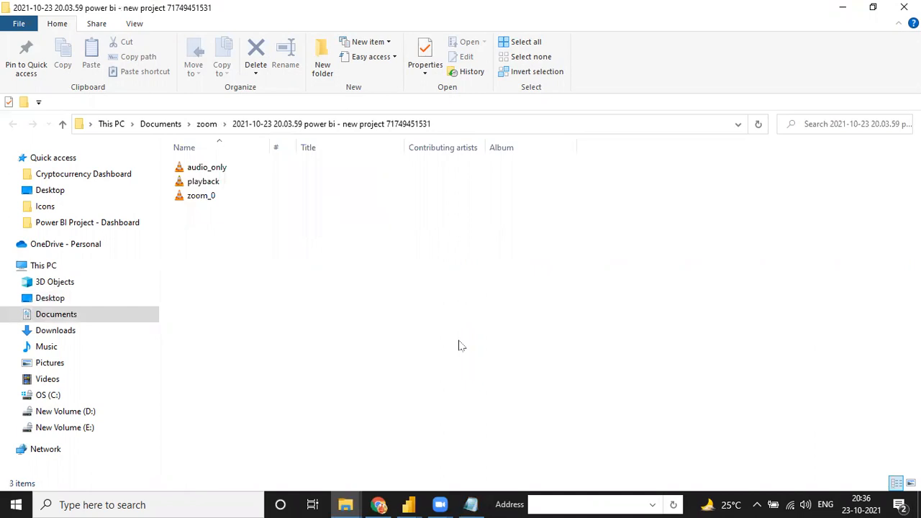
click(87, 228)
click(204, 187)
double_click(204, 189)
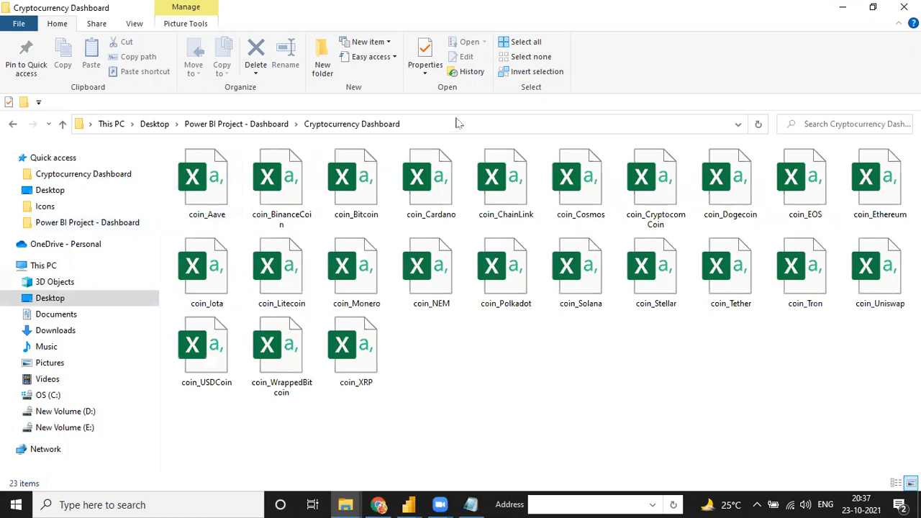
click(458, 124)
key(ctrl+c)
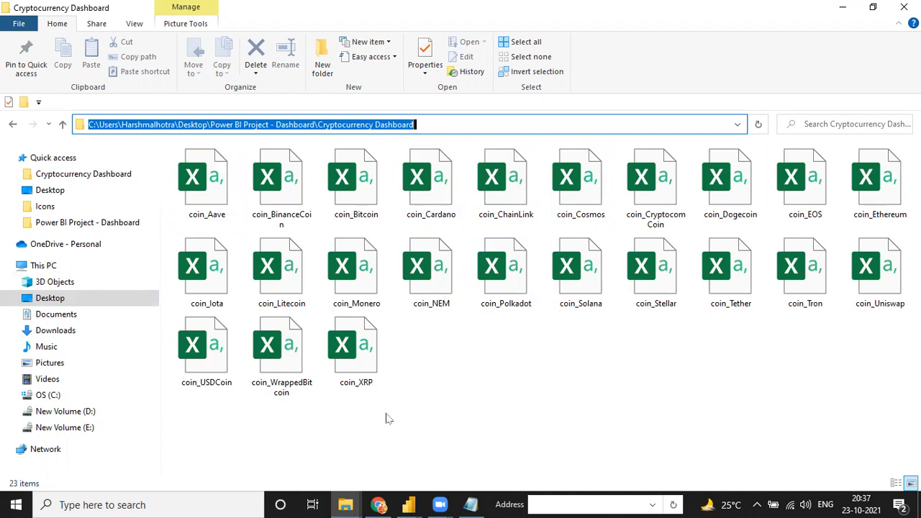
Return to the Power Query Editor and connect a new Folder source using the copied Cryptocurrency Dashboard path
click(408, 504)
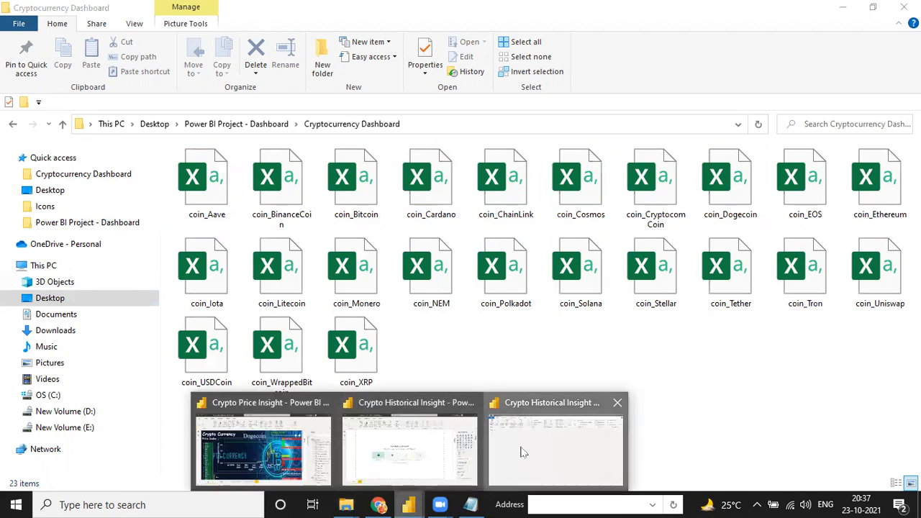
click(523, 450)
click(60, 75)
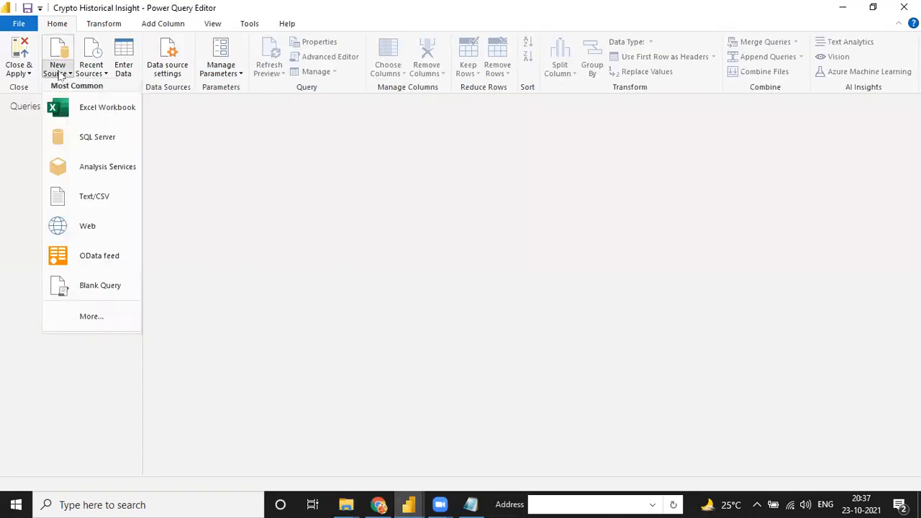
click(101, 322)
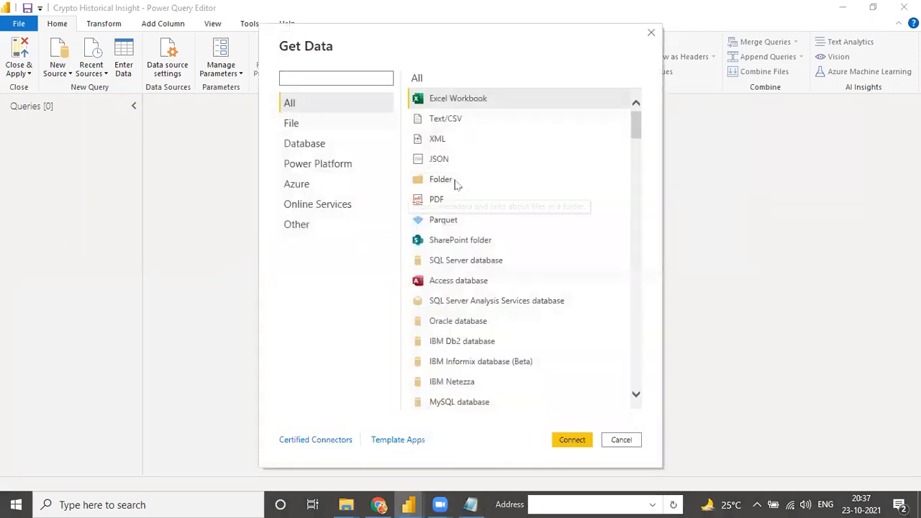
click(456, 185)
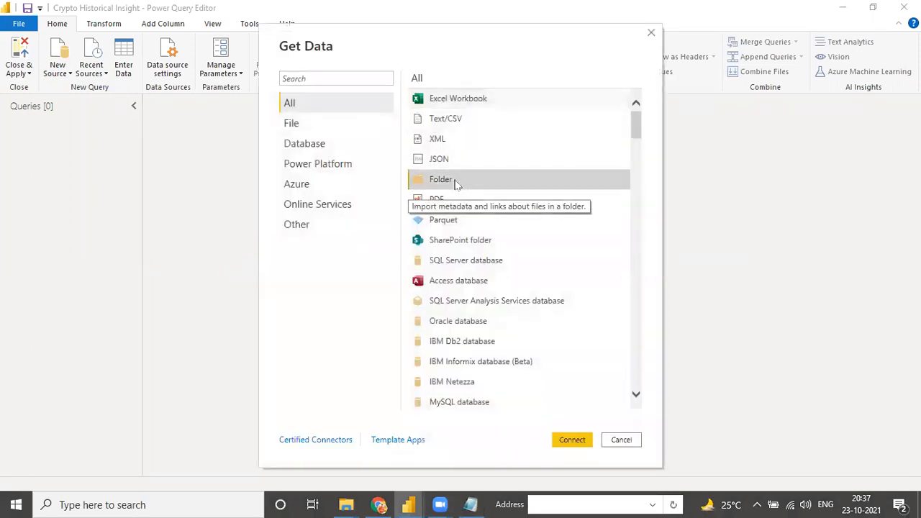
click(571, 440)
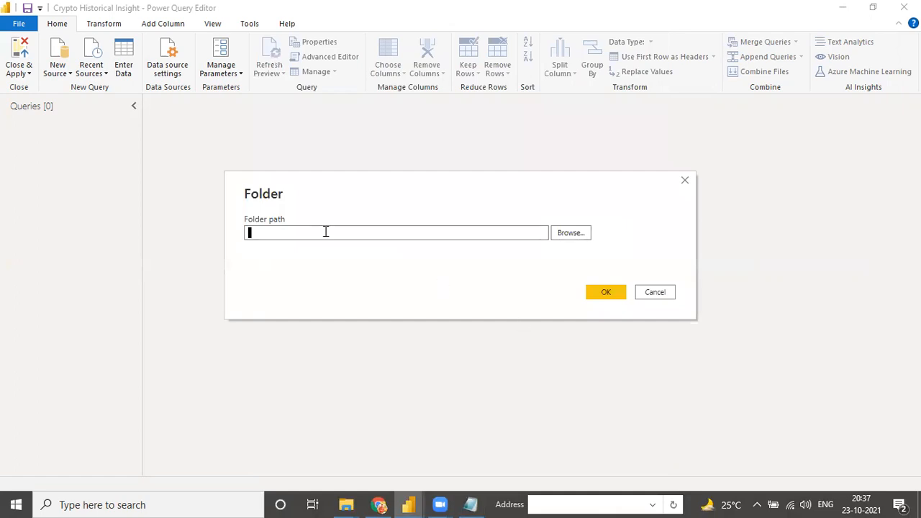
key(ctrl+v)
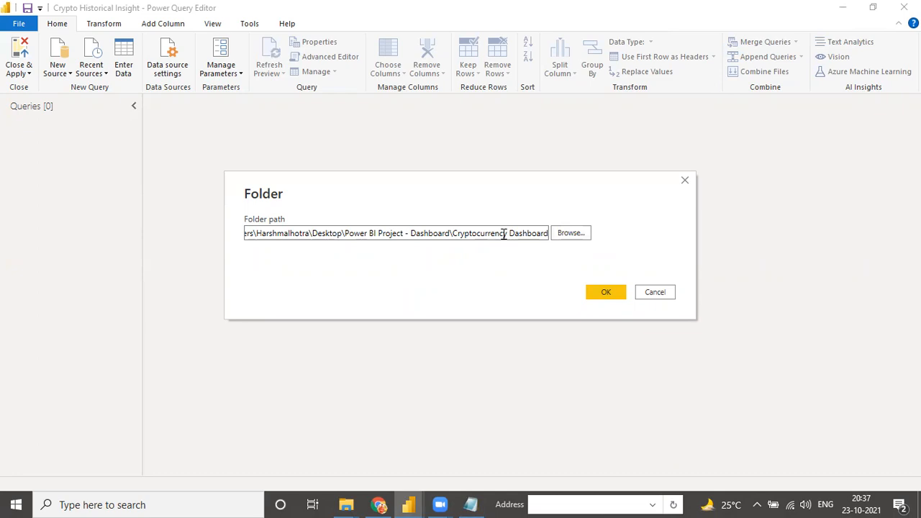
click(596, 292)
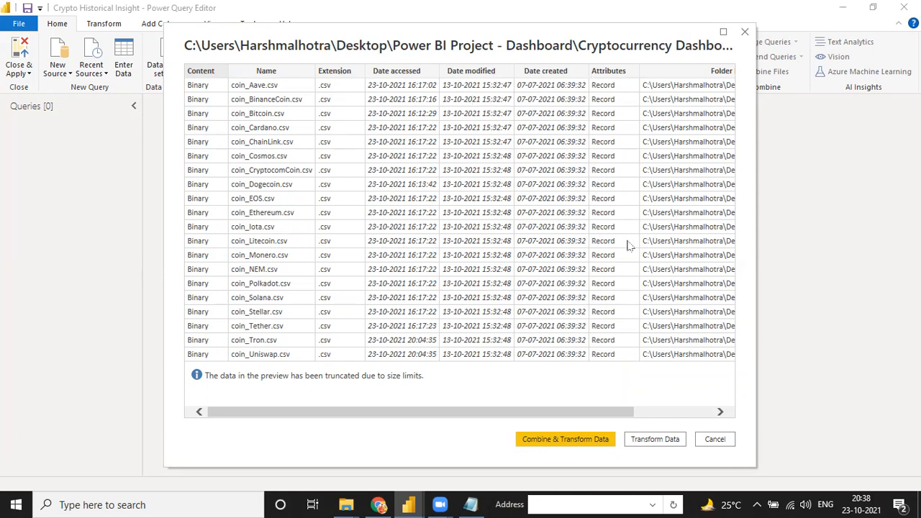
Combine and transform all the coin CSV files, keeping First file as the sample and Comma as the delimiter
drag(613, 413, 514, 430)
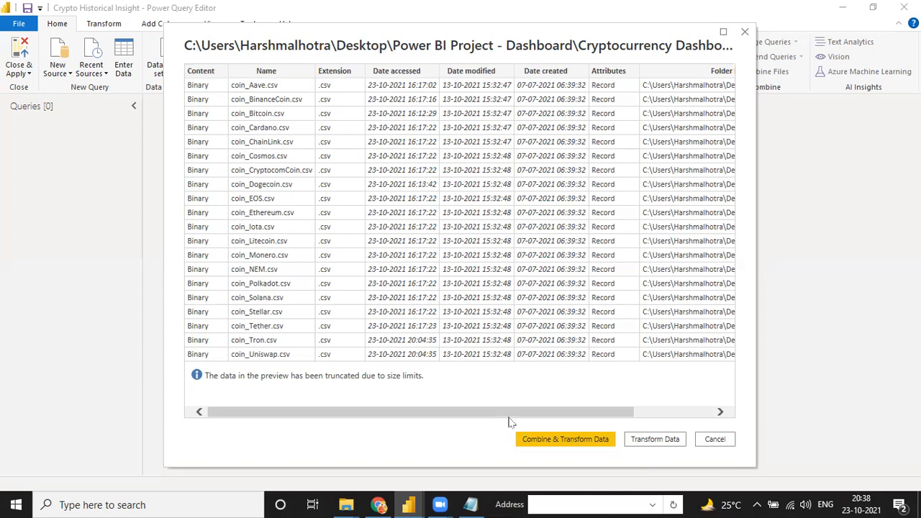
click(556, 442)
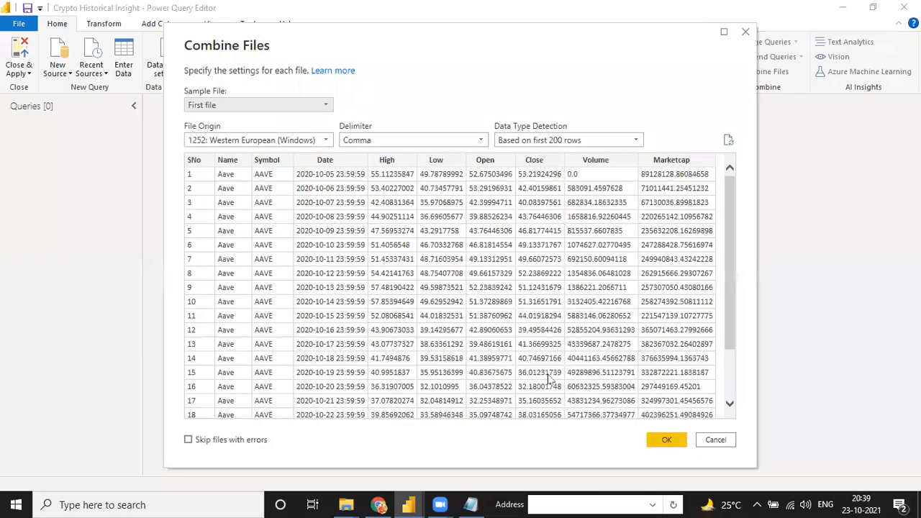
click(224, 105)
scroll(273, 252, down, 2)
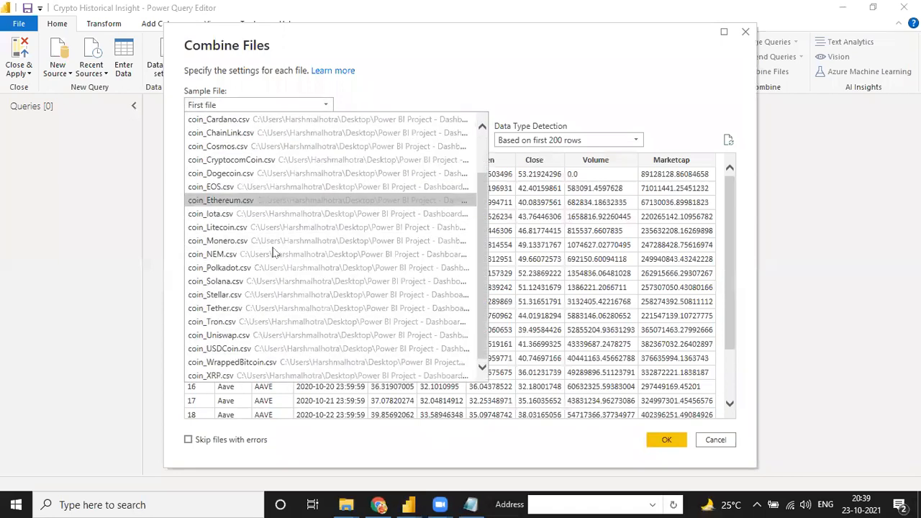
click(540, 107)
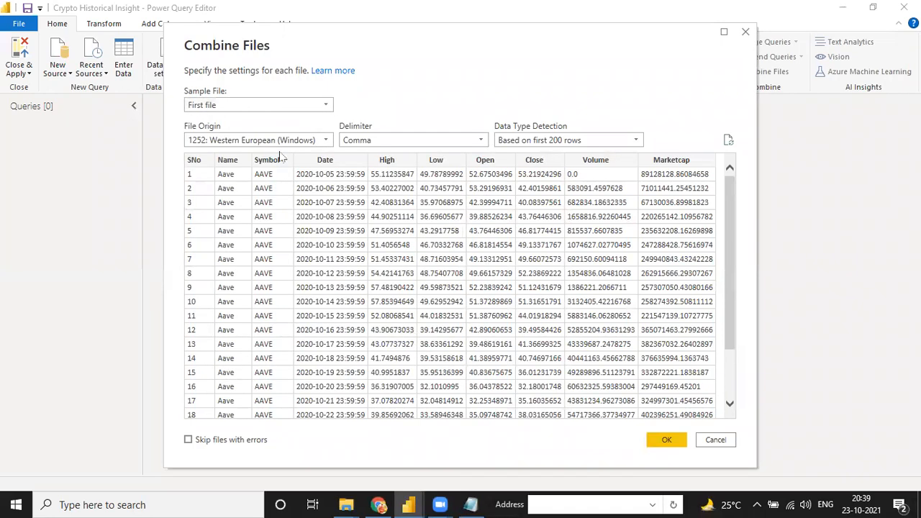
click(667, 440)
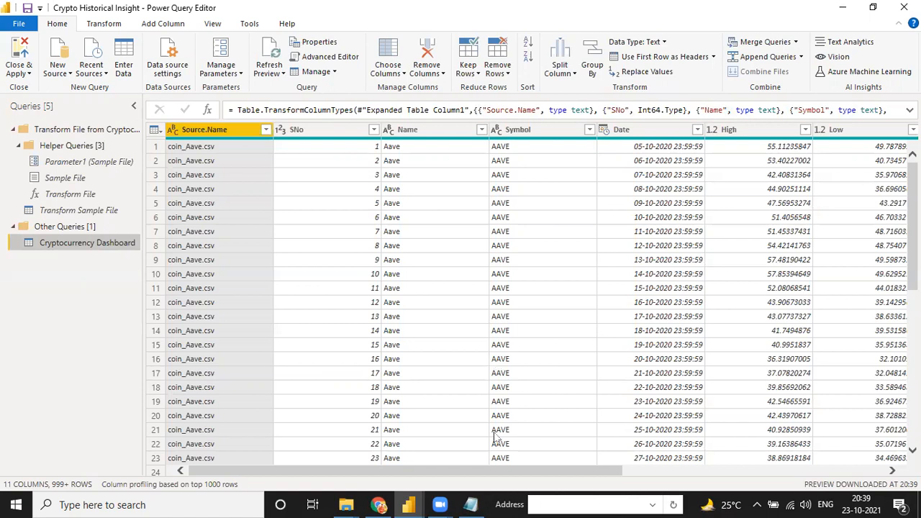
Open coin_Aave from the Cryptocurrency Dashboard folder in Excel and widen the Date column to fit its contents
click(346, 503)
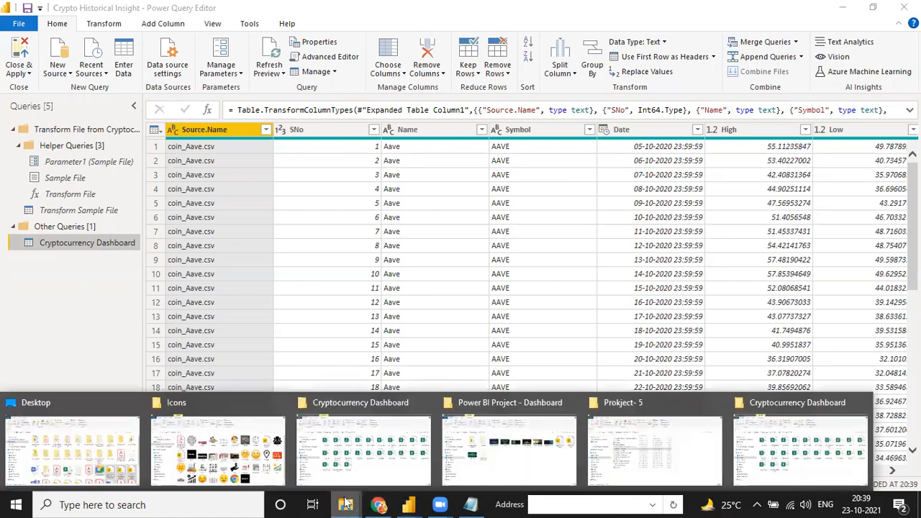
click(379, 452)
double_click(208, 169)
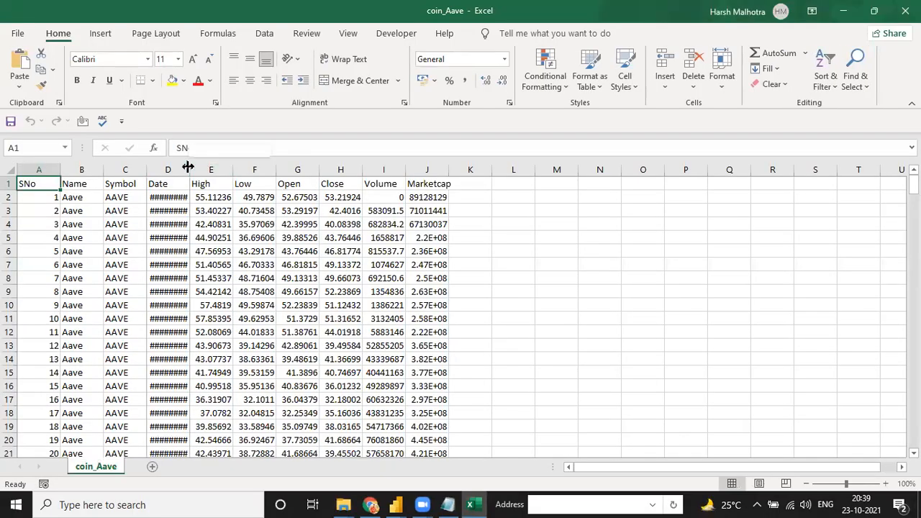
double_click(189, 169)
Go to cell A1 of the Aave sheet and select the header row from SNo to Marketcap
click(180, 224)
key(Up)
key(Up)
key(Up)
key(Left)
key(Left)
key(Left)
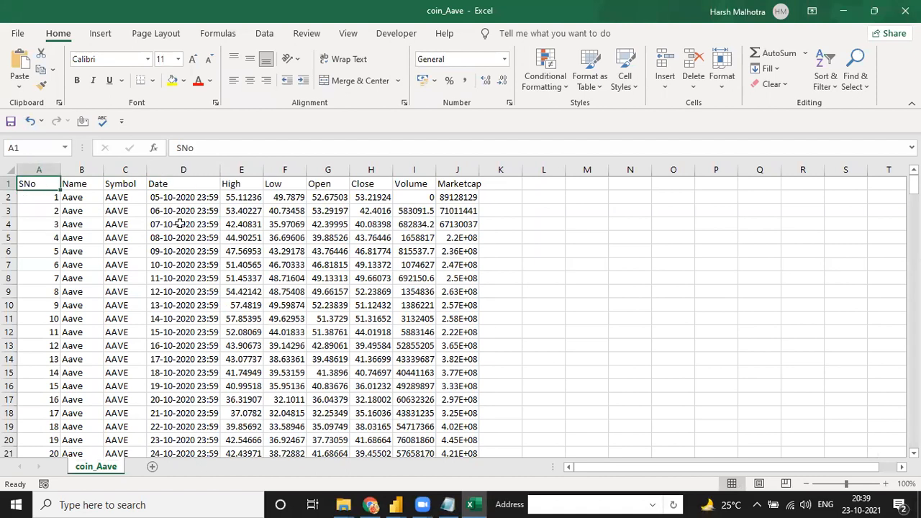
key(ctrl+shift+Right)
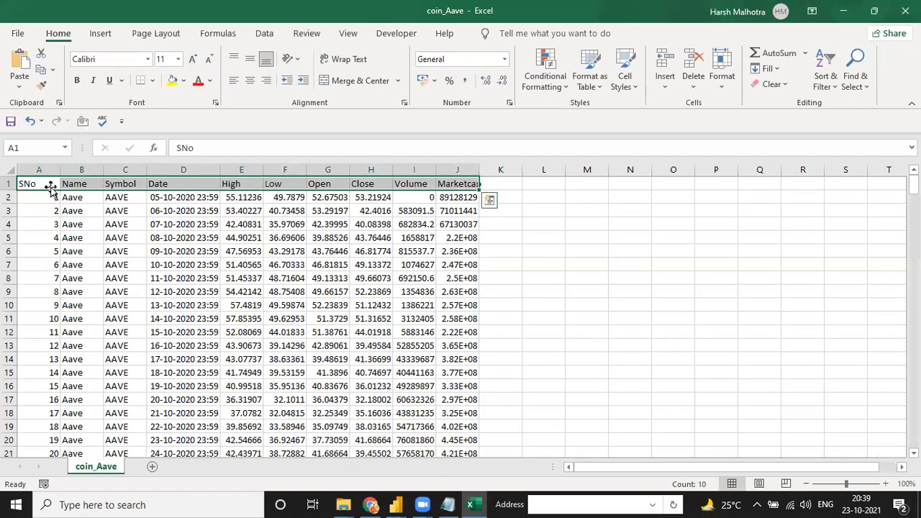
Check the Name, Symbol, Date, Open and Low headers individually, and select the whole Aave header row again
click(72, 184)
click(109, 184)
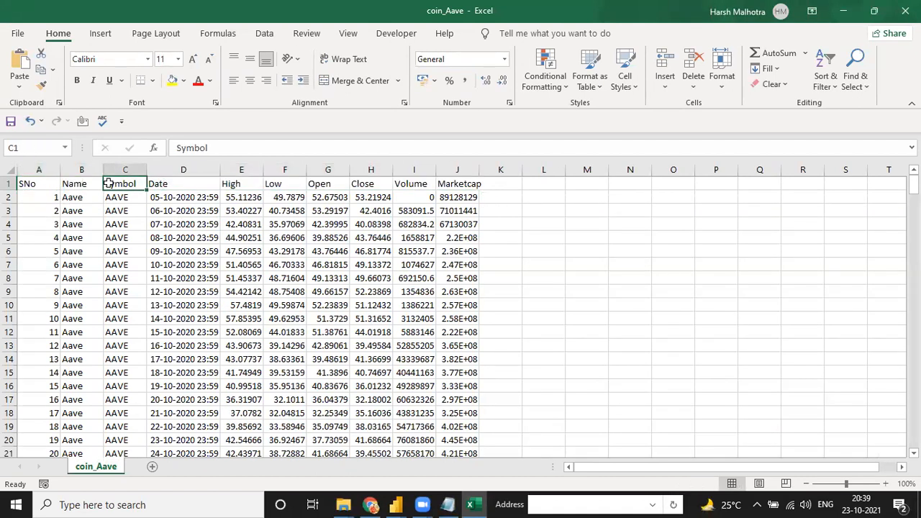
click(155, 185)
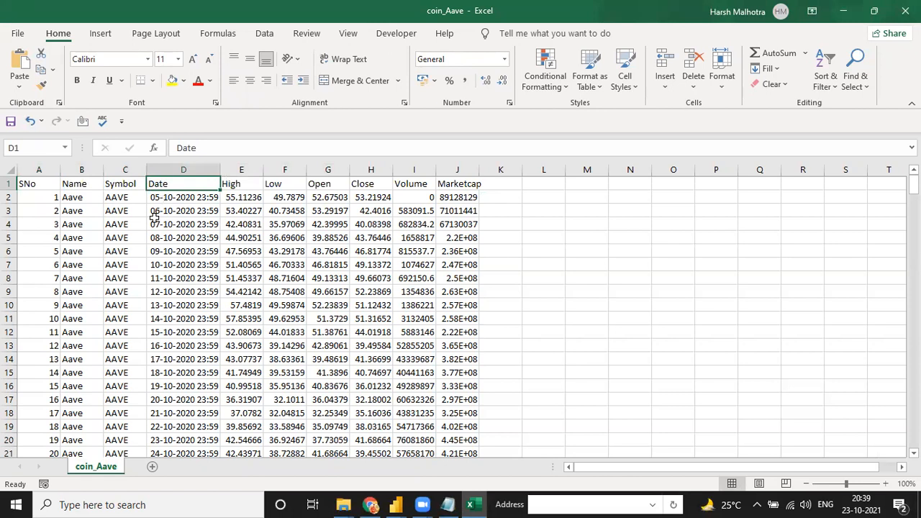
click(121, 185)
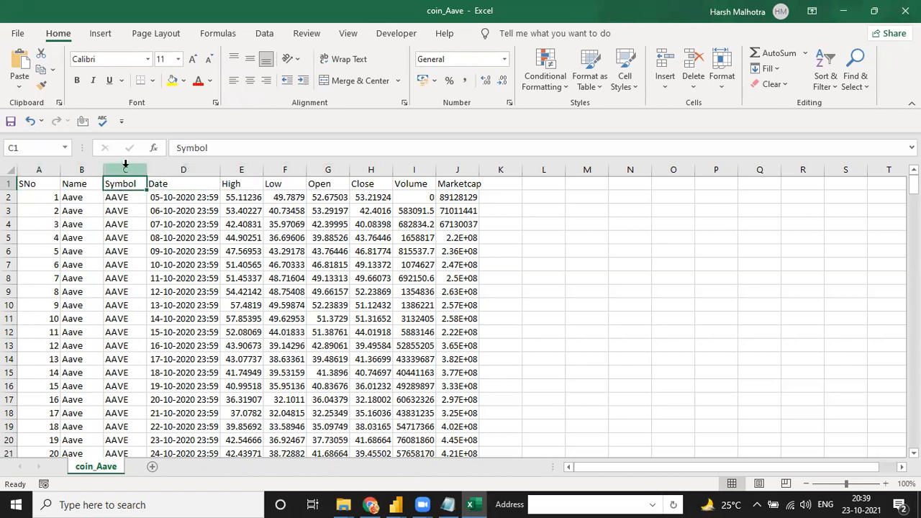
click(337, 183)
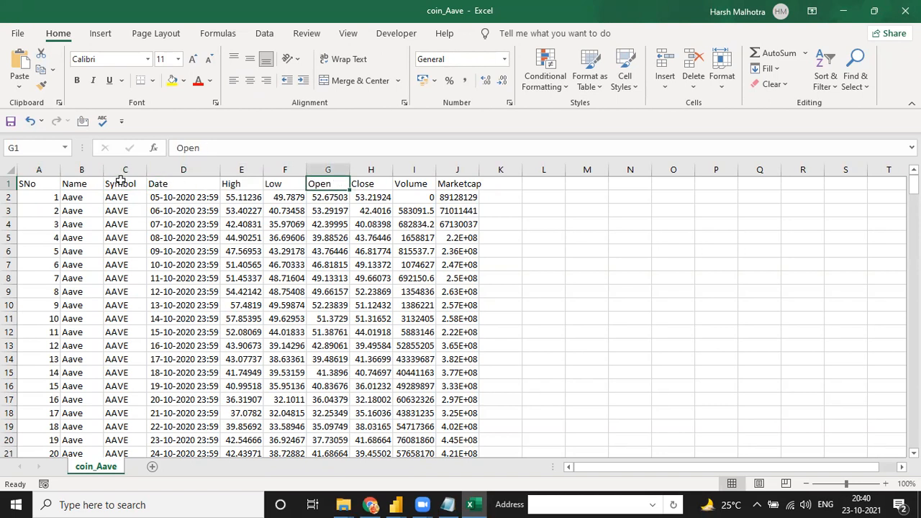
click(288, 193)
key(Up)
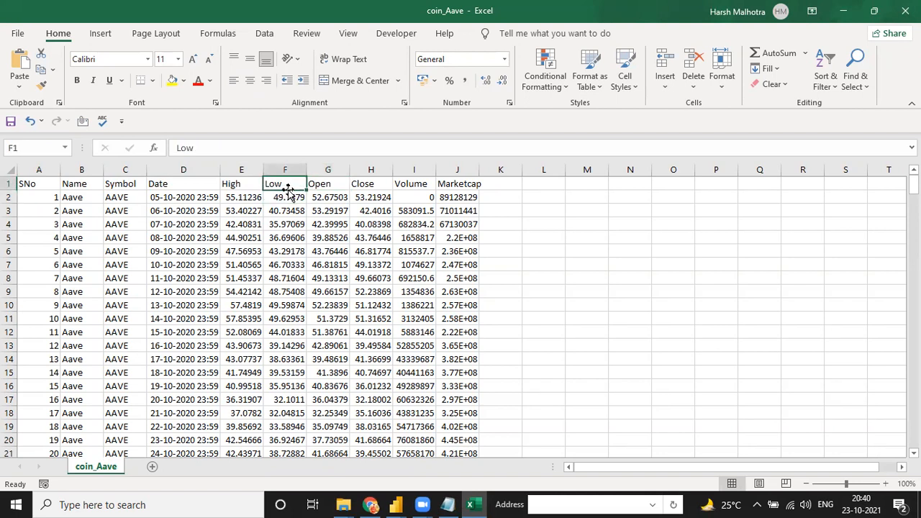
key(Home)
key(ctrl+shift+Right)
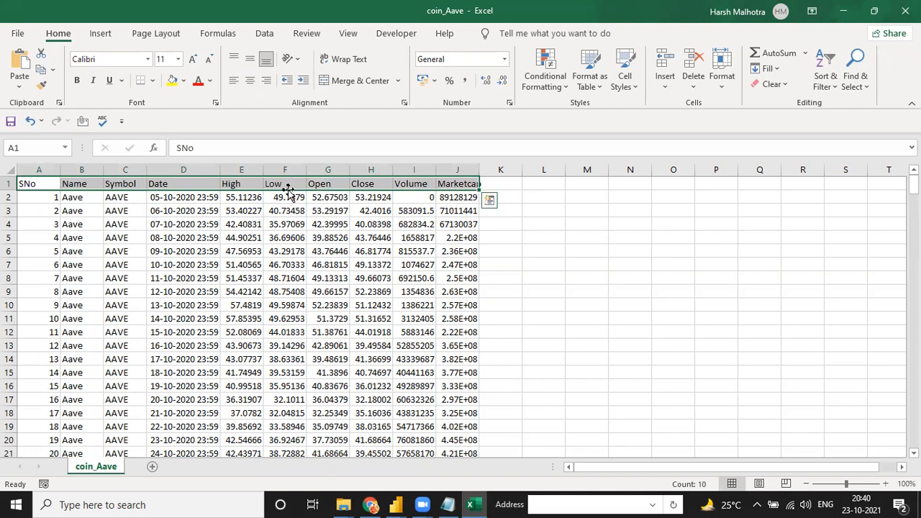
Check the Symbol and Close headers and sample values in the Symbol, Close and Low columns of the Aave sheet
click(139, 196)
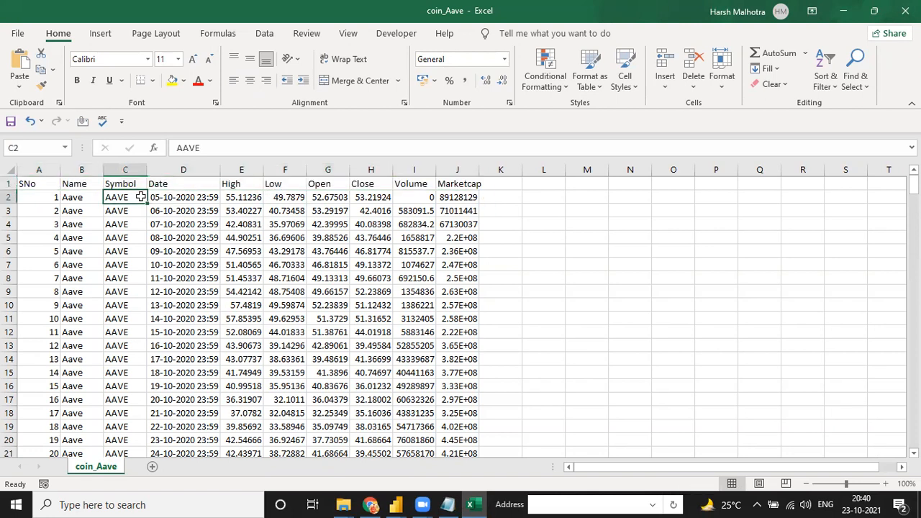
click(125, 185)
click(376, 181)
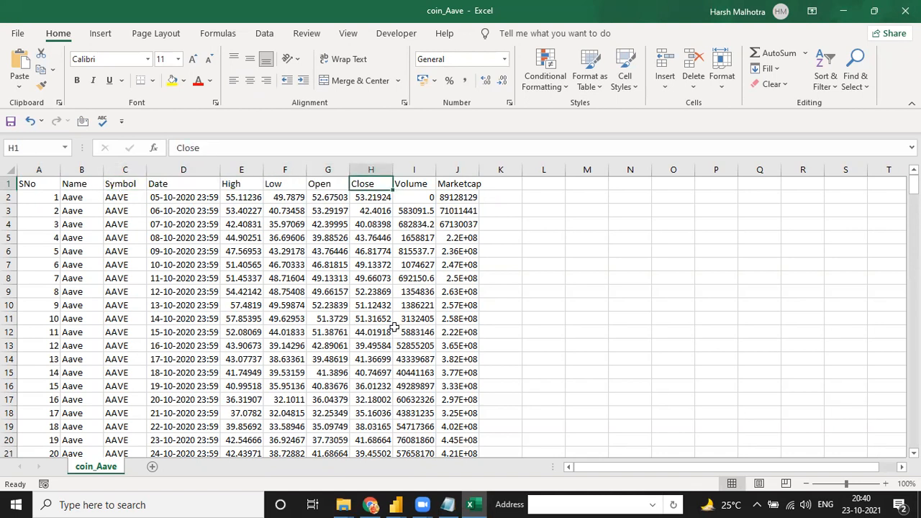
click(363, 354)
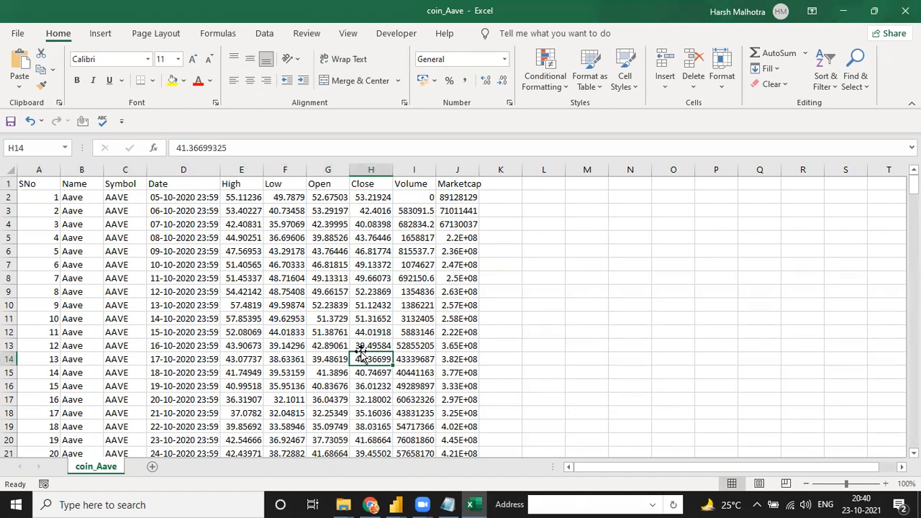
click(275, 280)
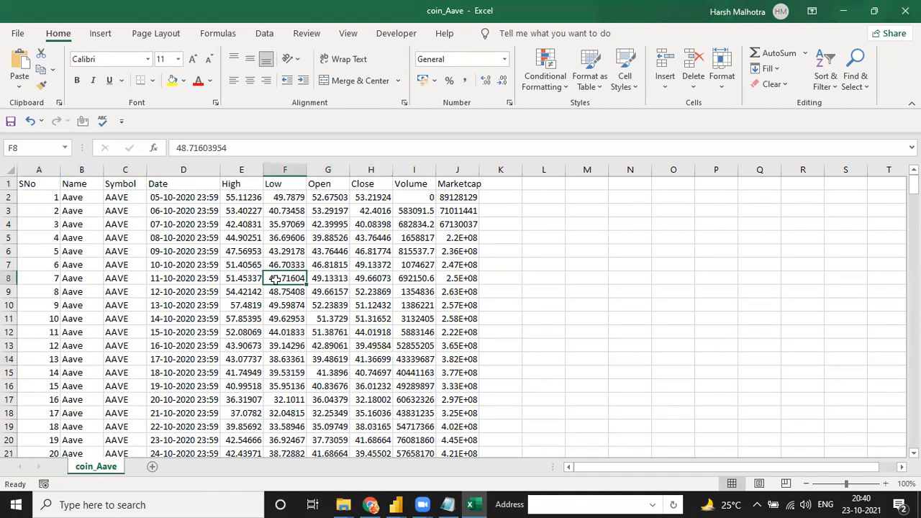
key(ctrl+Up)
Close coin_Aave without saving changes and switch to the Power Query Editor
click(906, 10)
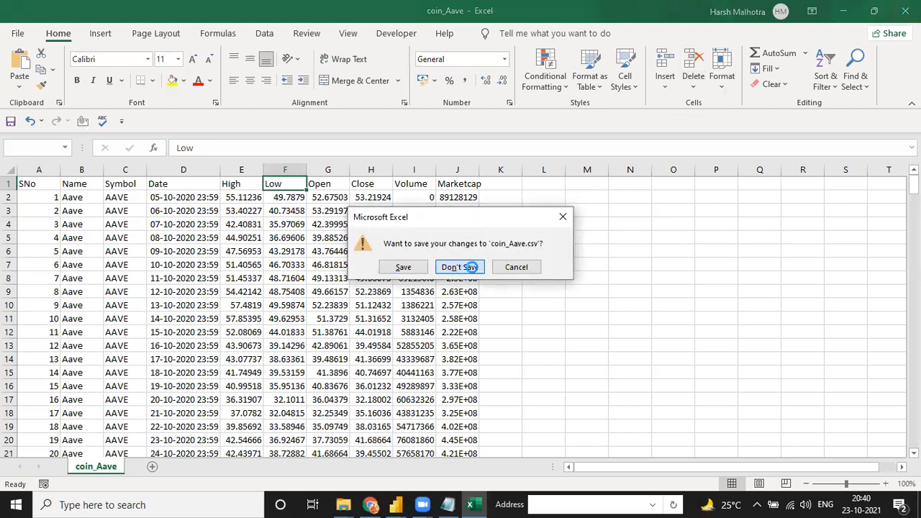
click(472, 267)
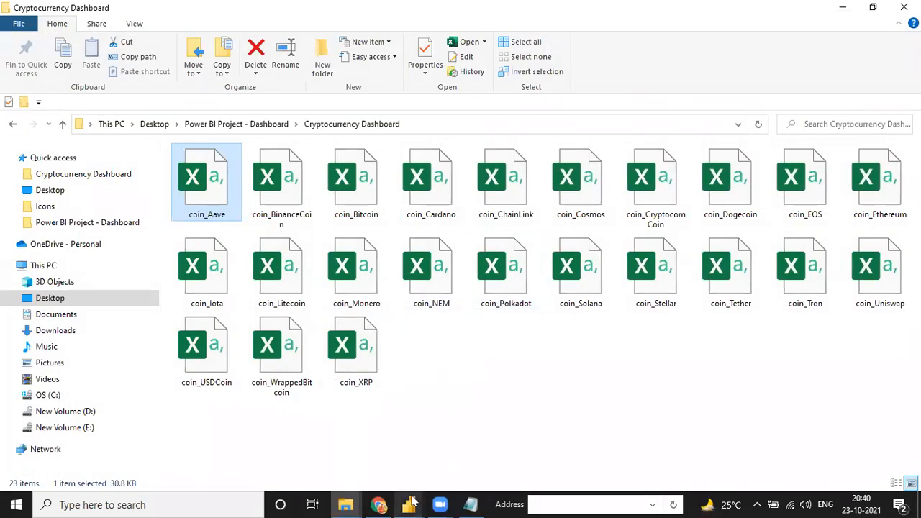
mouse_move(413, 502)
click(556, 475)
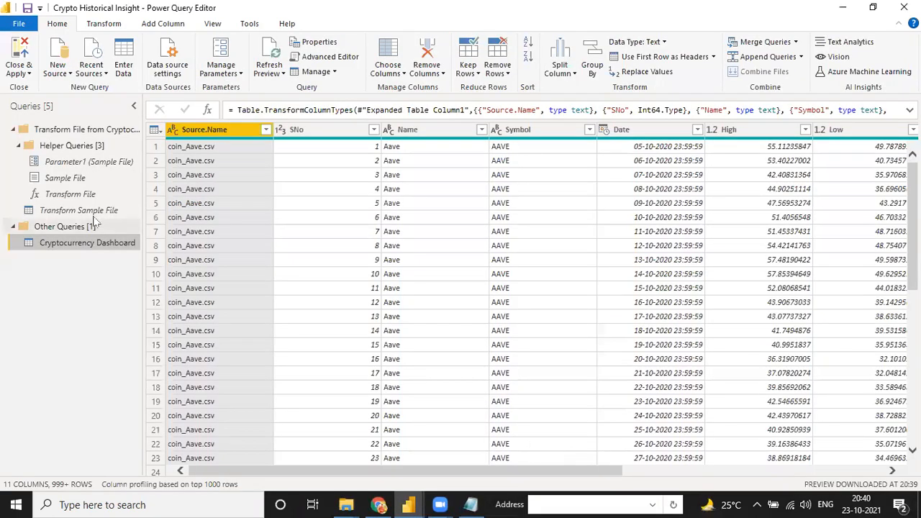
Examine the Parameter1, Sample File and Transform File helper queries generated by combining the files
click(81, 162)
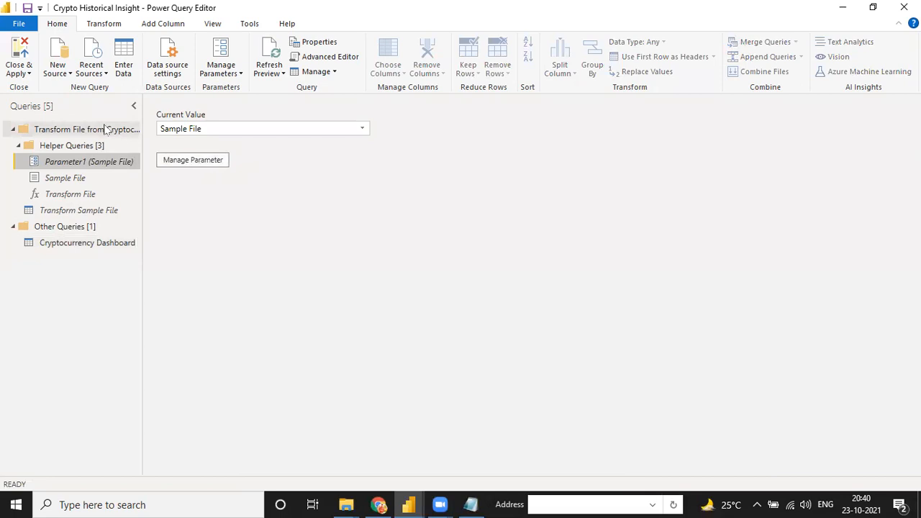
click(105, 130)
click(12, 130)
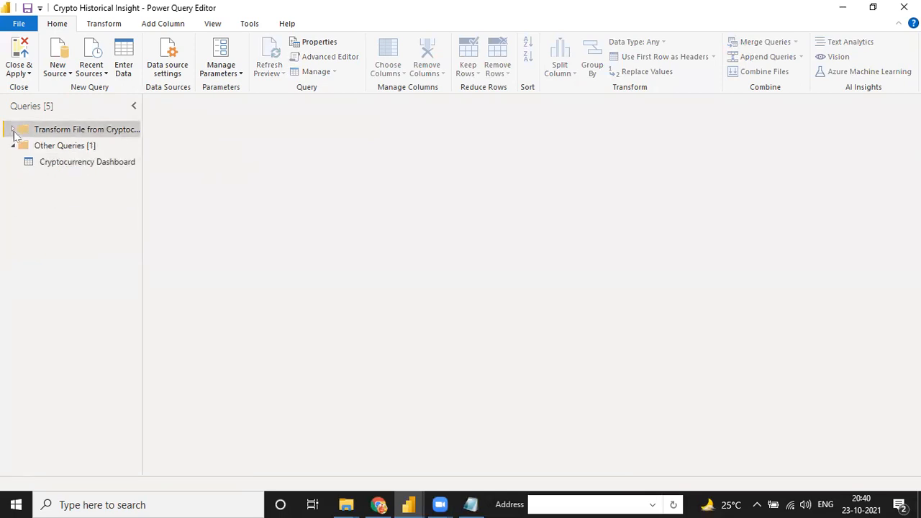
click(13, 130)
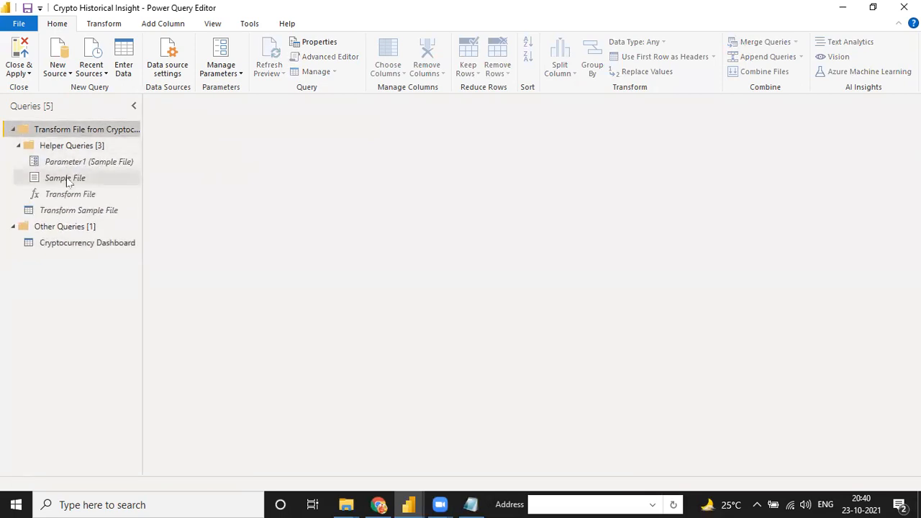
click(67, 180)
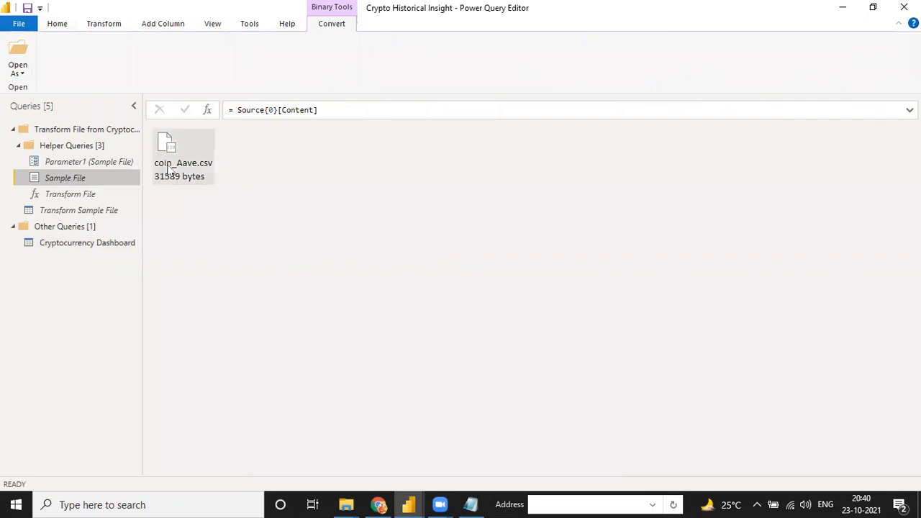
click(102, 196)
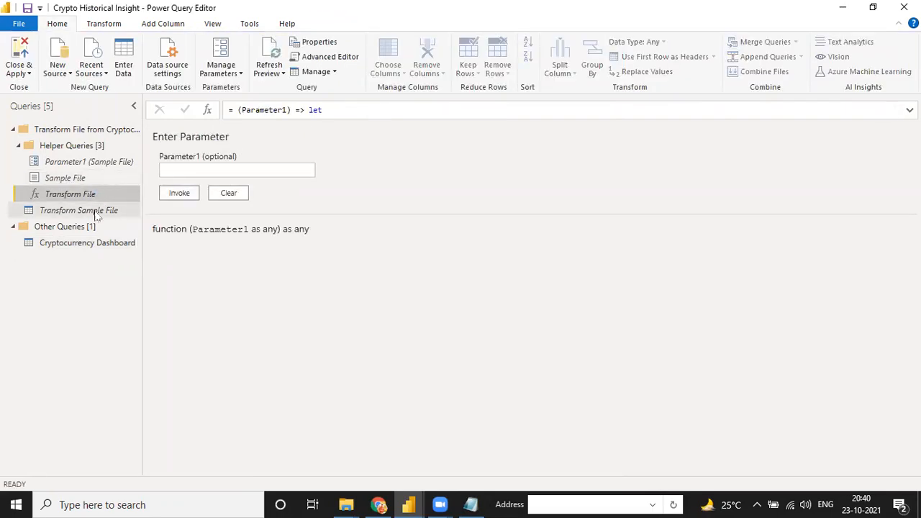
View the Transform Sample File query's M code in the Advanced Editor and close it without changes
click(97, 212)
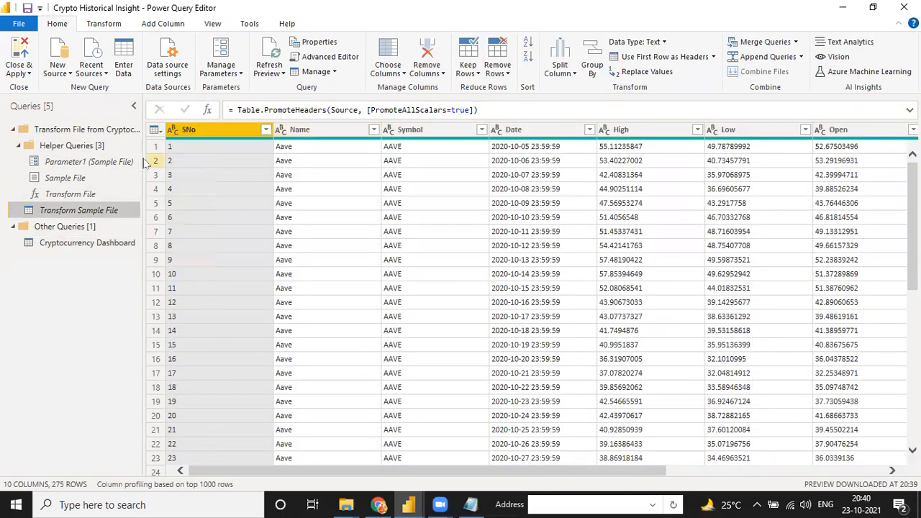
click(343, 61)
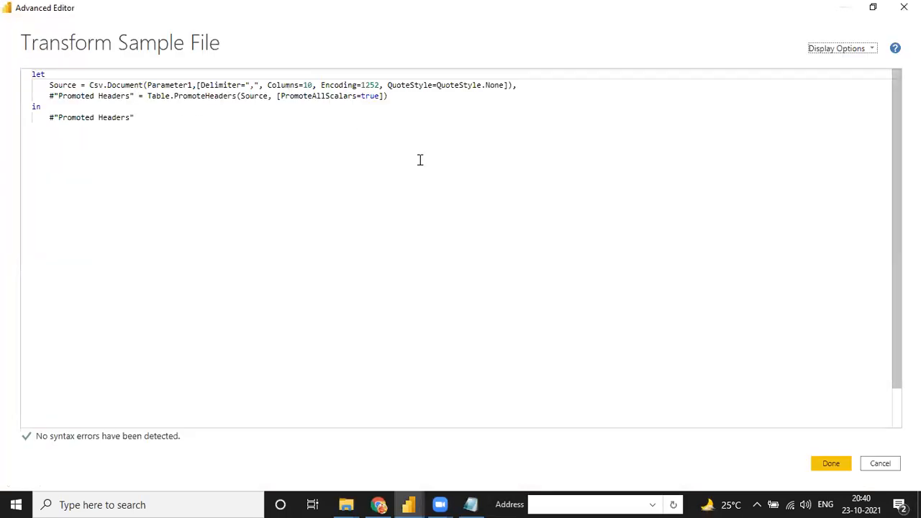
click(866, 461)
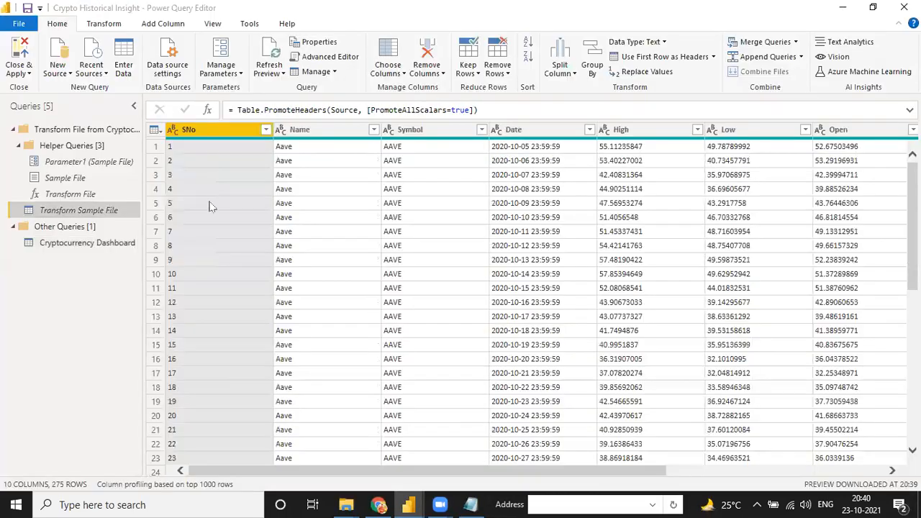
View the Parameter1 helper query's M code in the Advanced Editor and close it without changes
click(86, 132)
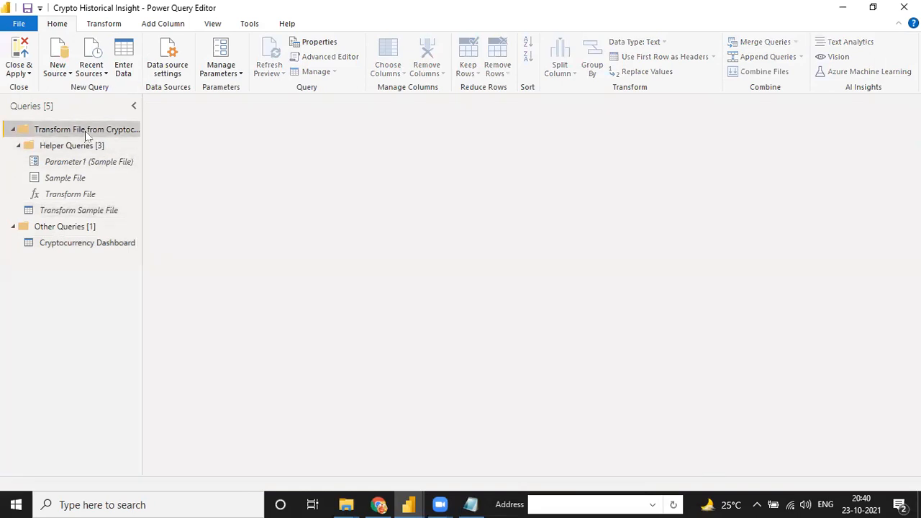
click(18, 147)
click(19, 147)
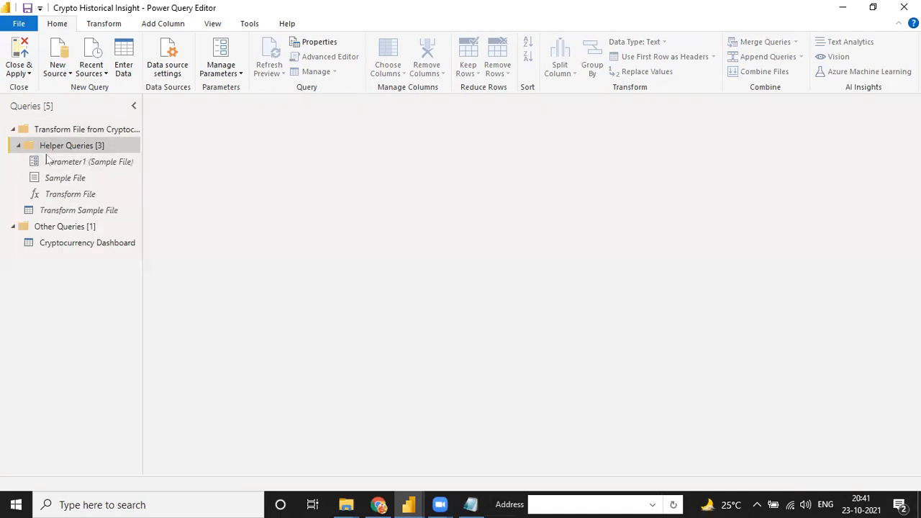
click(61, 163)
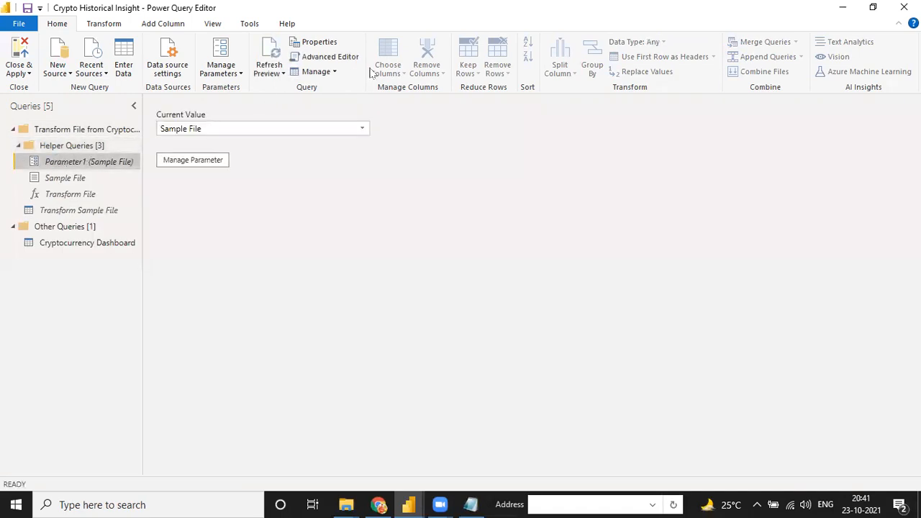
click(324, 58)
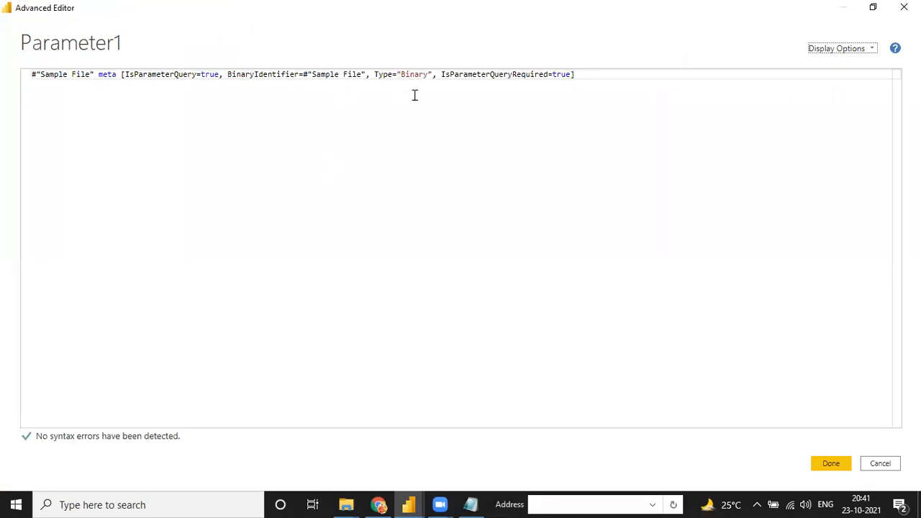
click(878, 464)
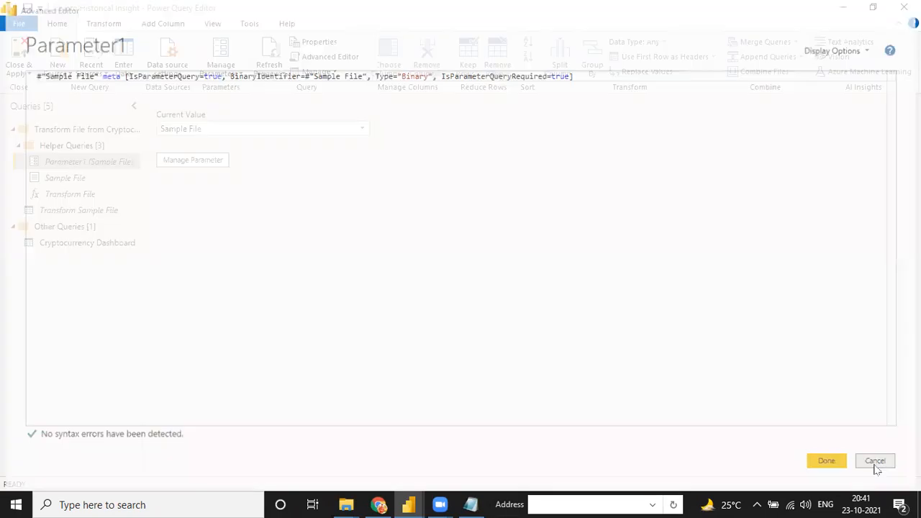
Look through the rows of the Transform Sample File query and the combined Cryptocurrency Dashboard query
click(91, 211)
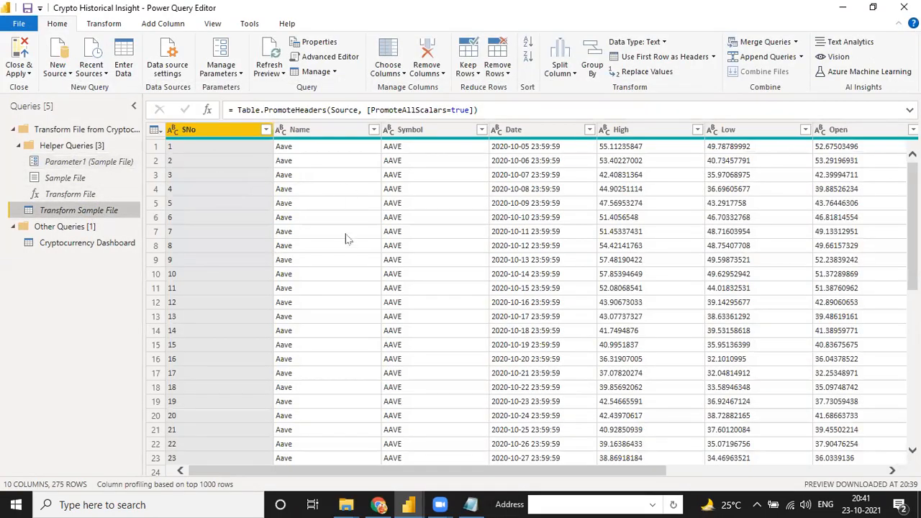
scroll(381, 317, down, 20)
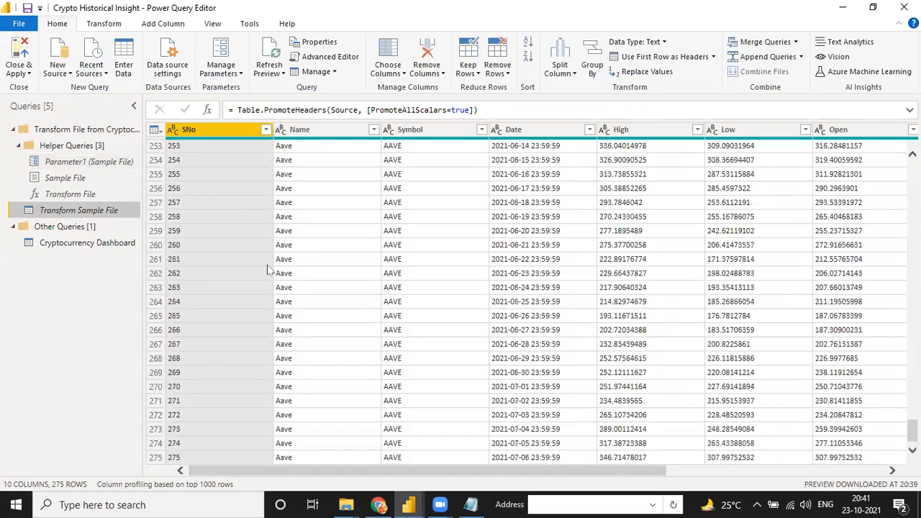
click(95, 245)
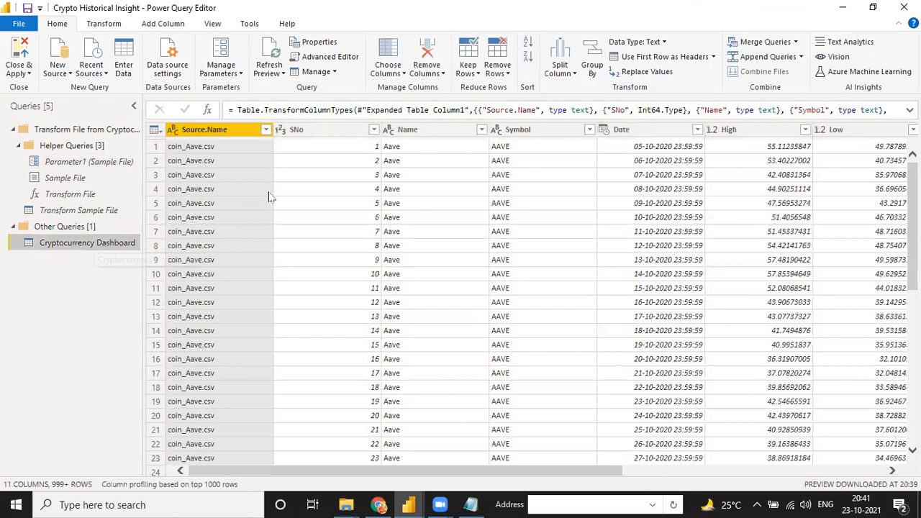
scroll(331, 288, down, 9)
scroll(332, 287, down, 5)
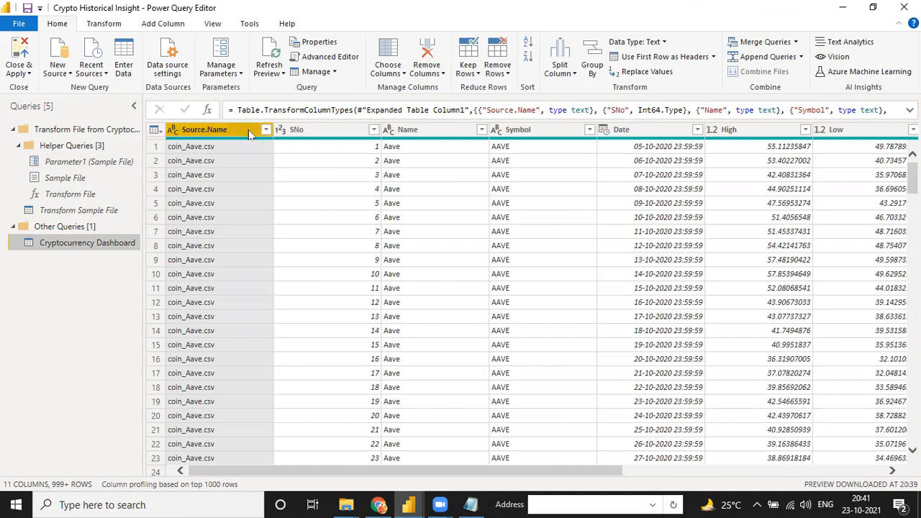
Load the full list of Source.Name filter values, check which coin files it contains, and leave the filter unchanged
click(266, 130)
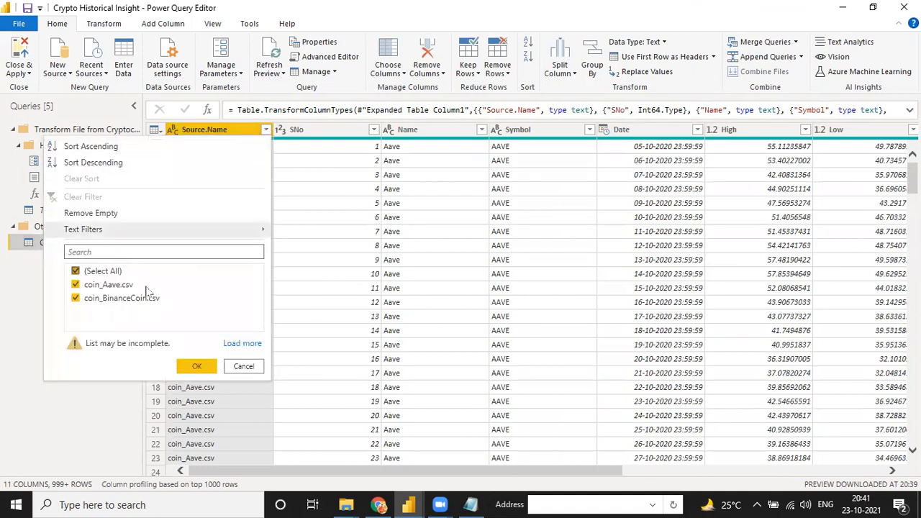
click(243, 343)
scroll(182, 357, down, 3)
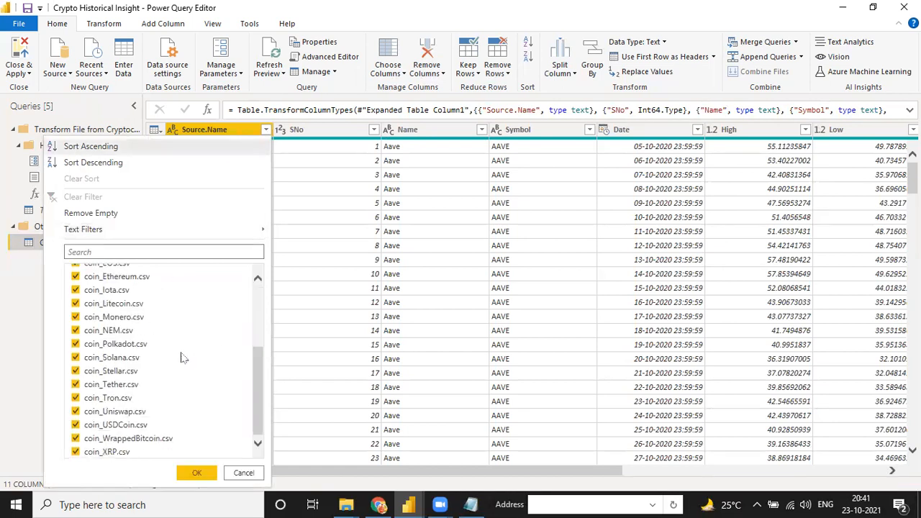
scroll(182, 358, up, 3)
scroll(183, 358, down, 3)
scroll(183, 357, up, 3)
scroll(182, 358, down, 3)
scroll(182, 358, up, 3)
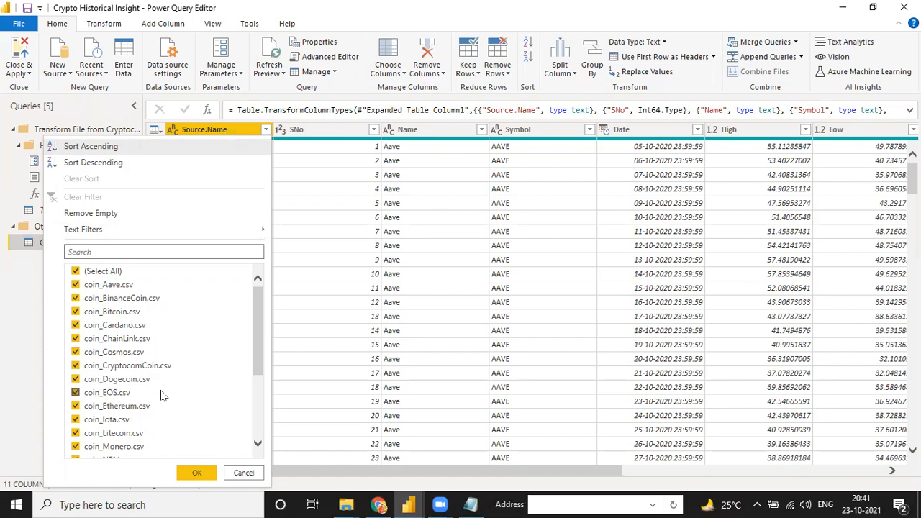
click(243, 472)
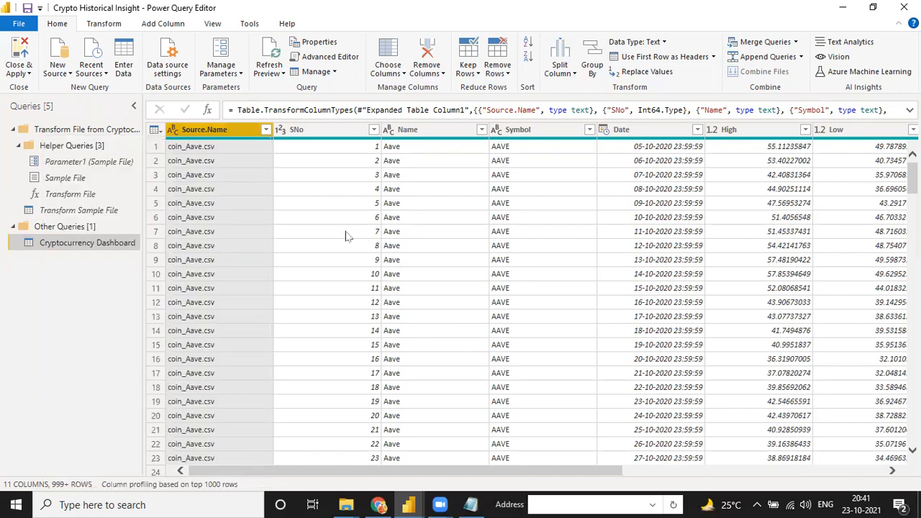
Remove the Source.Name column from the Cryptocurrency Dashboard query
right_click(213, 128)
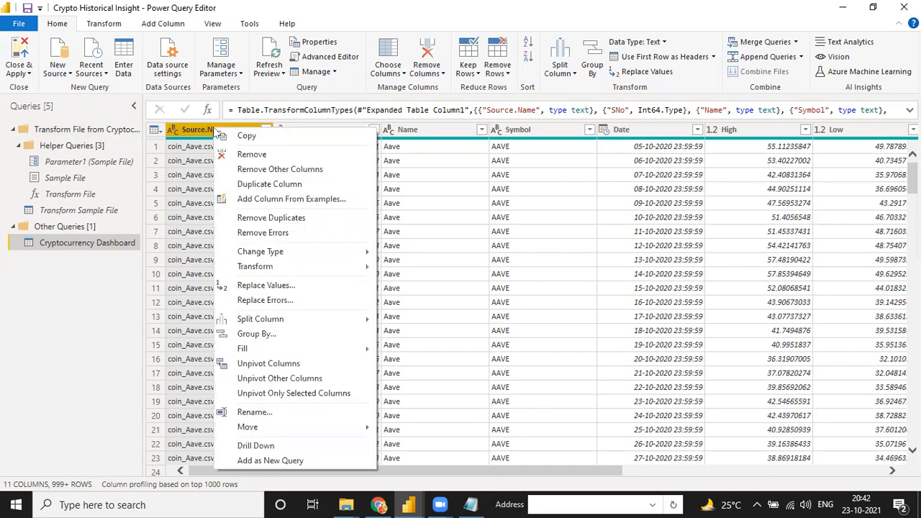
click(251, 155)
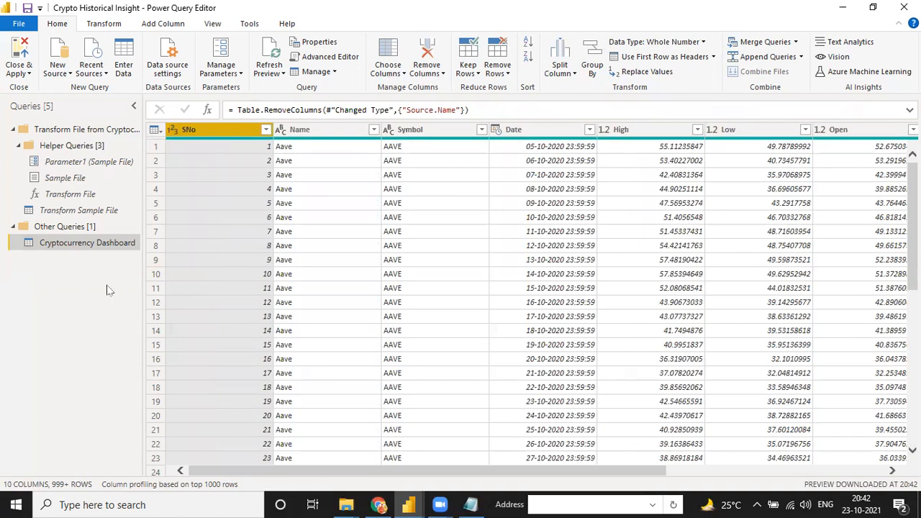
Collapse the Helper Queries group inside the Transform File group
click(65, 131)
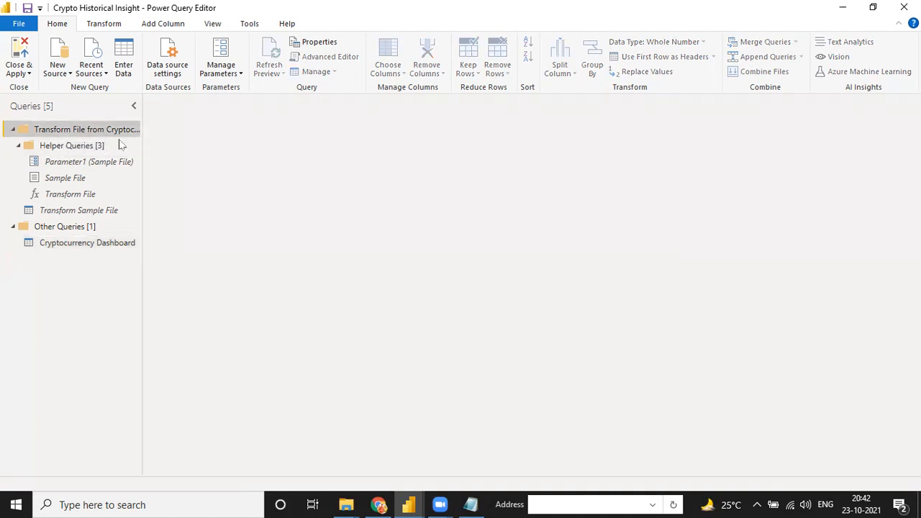
click(97, 146)
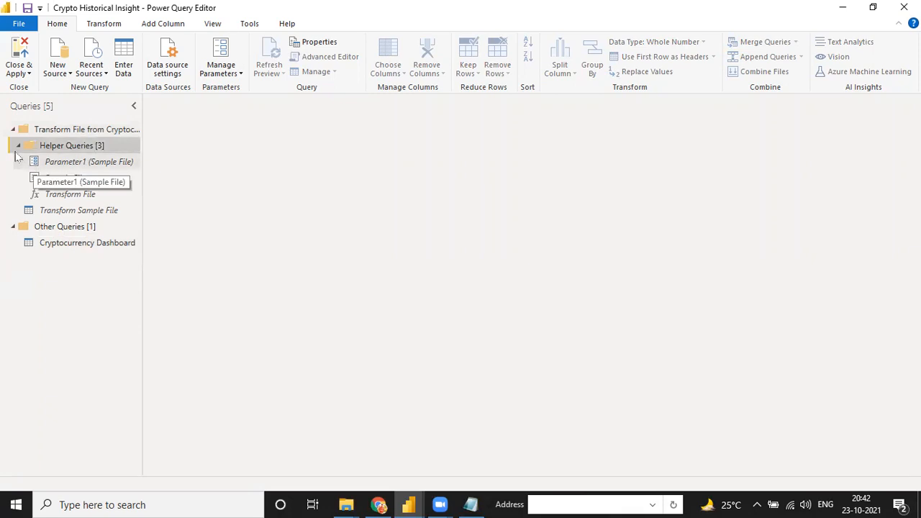
click(17, 147)
Move the Cryptocurrency Dashboard query into a new group named Data Model and display the query's data
click(75, 195)
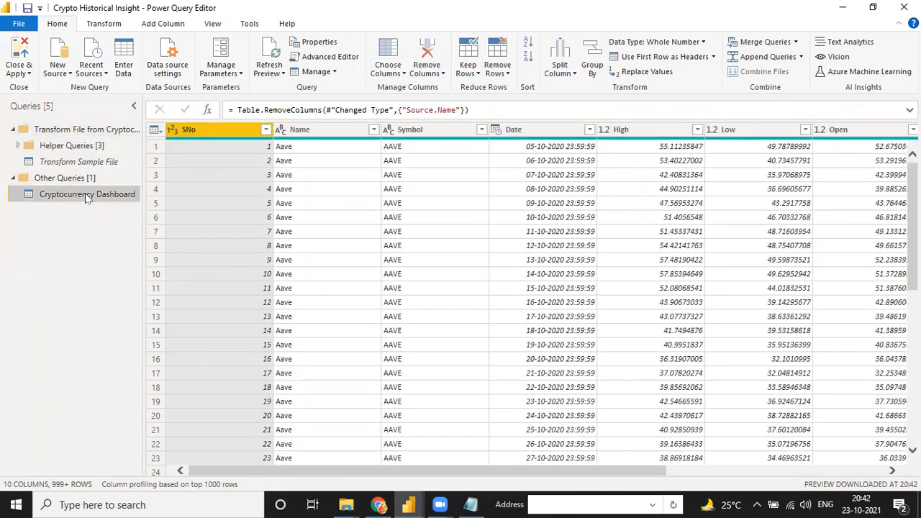
right_click(86, 198)
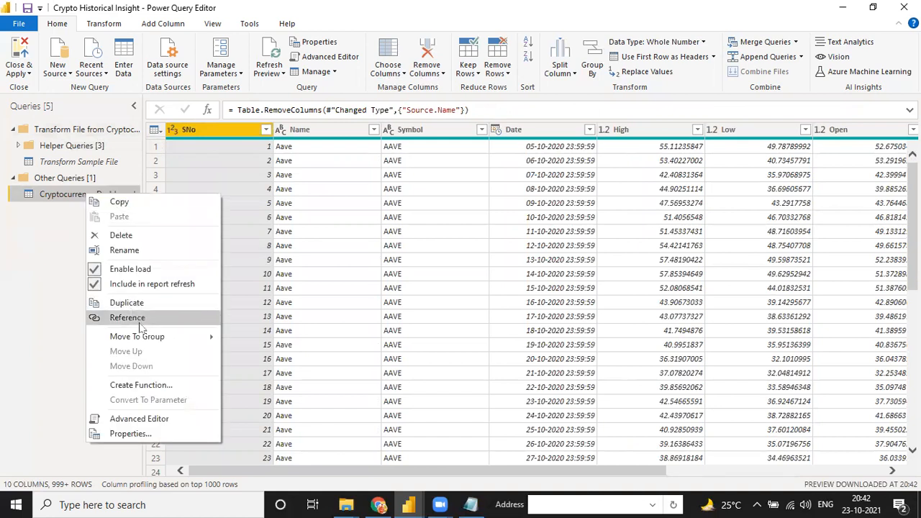
mouse_move(151, 339)
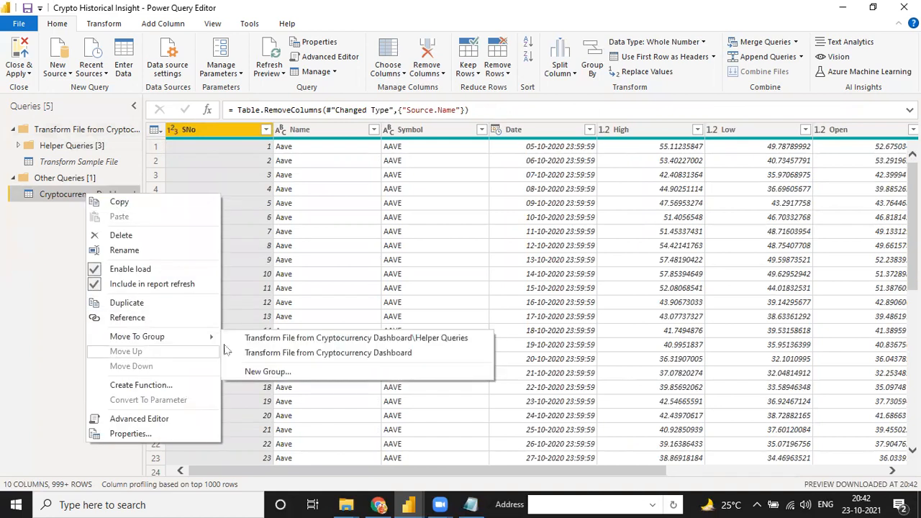
click(268, 371)
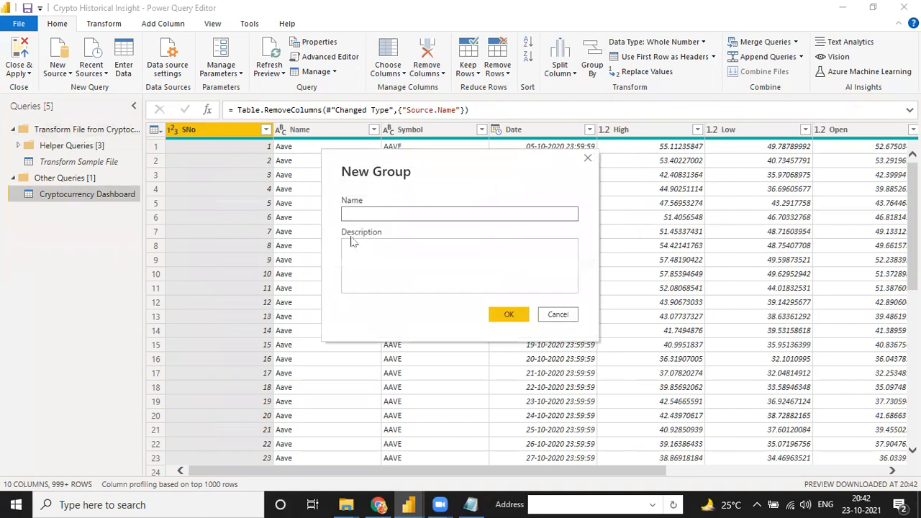
text(Data Model)
click(511, 314)
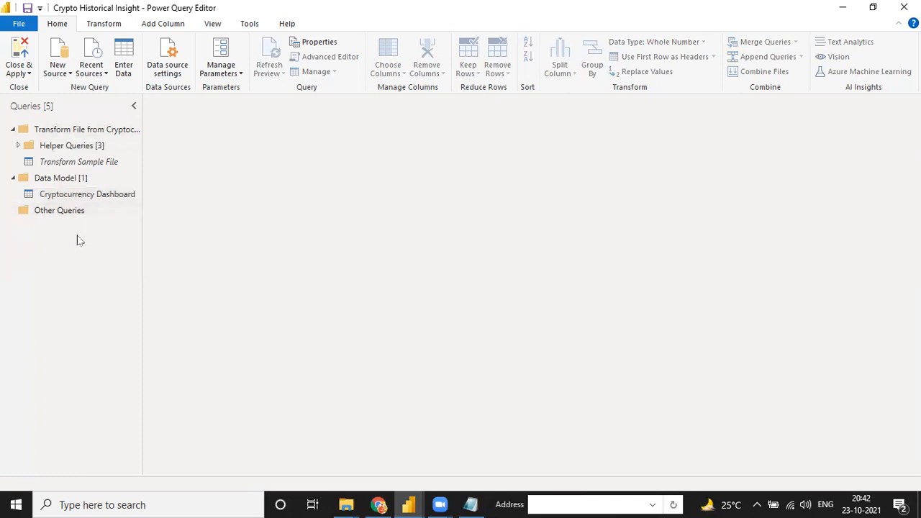
click(65, 196)
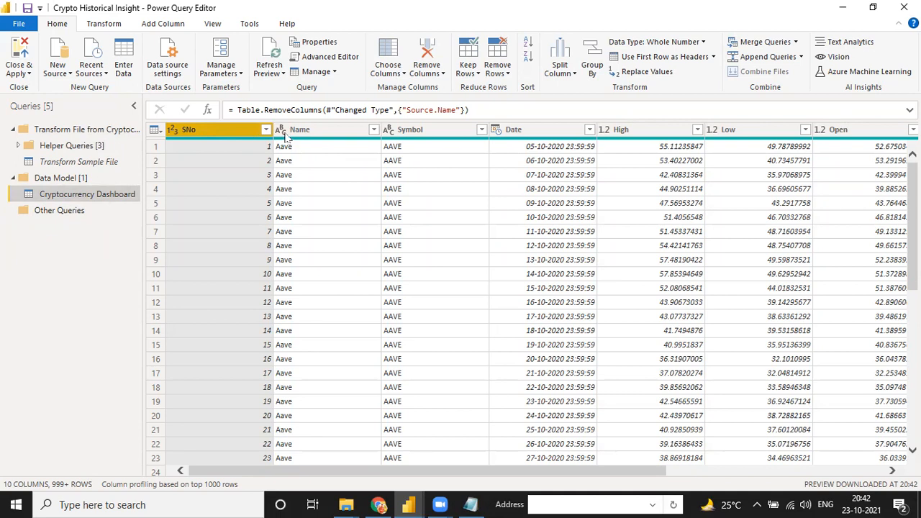
click(312, 132)
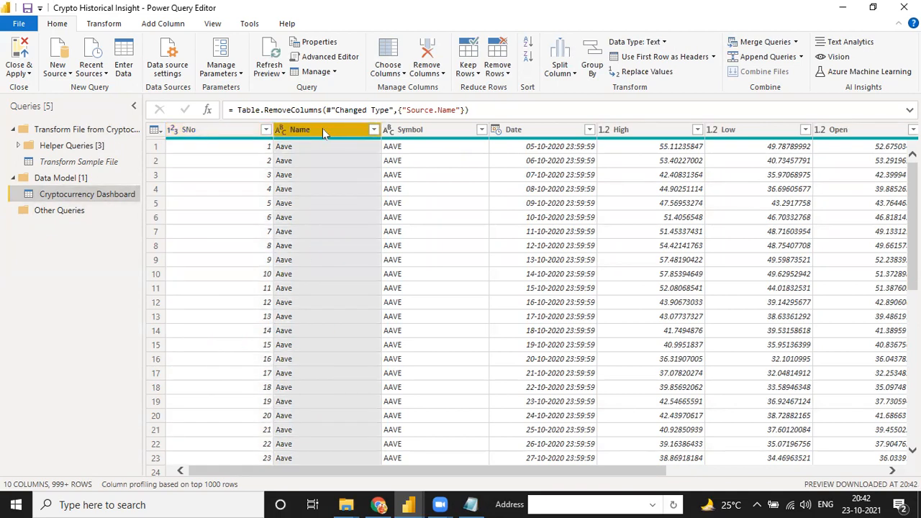
double_click(323, 129)
text(Cu)
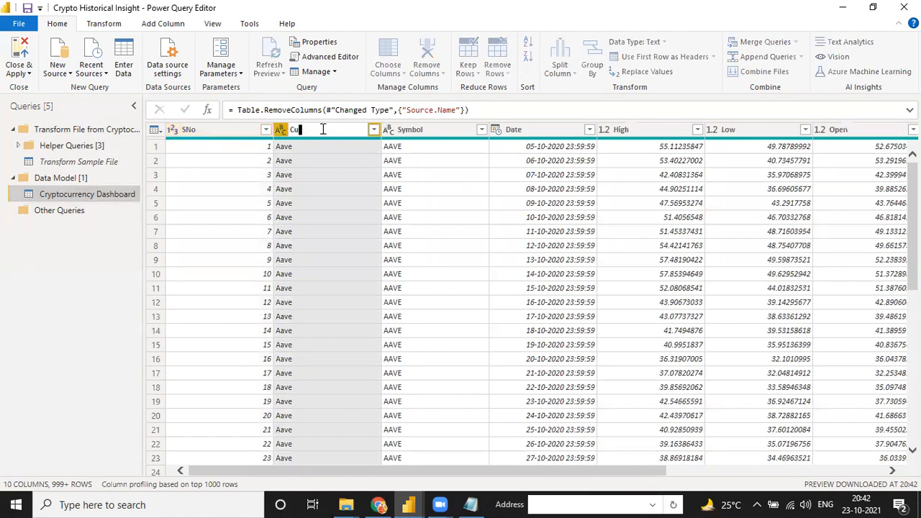
text(Name)
key(Return)
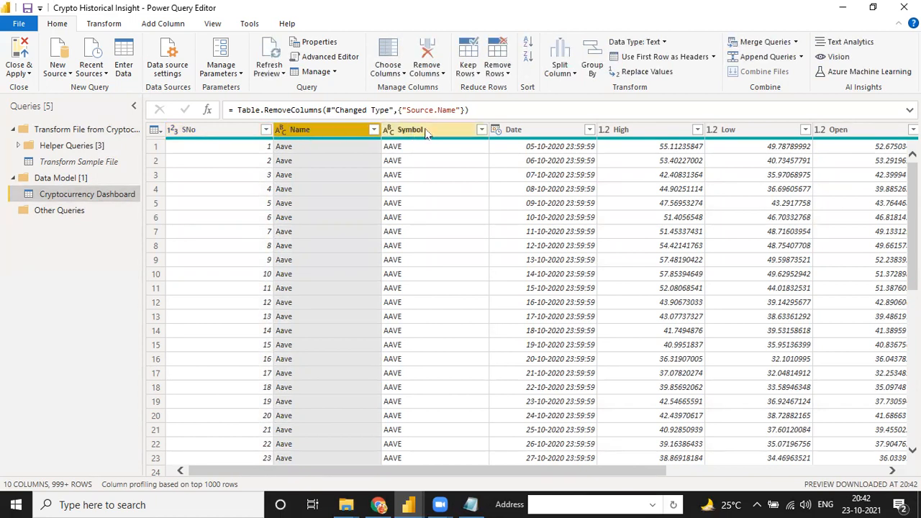
Convert the Date column of the Cryptocurrency Dashboard query to date only, dropping the time part
click(515, 130)
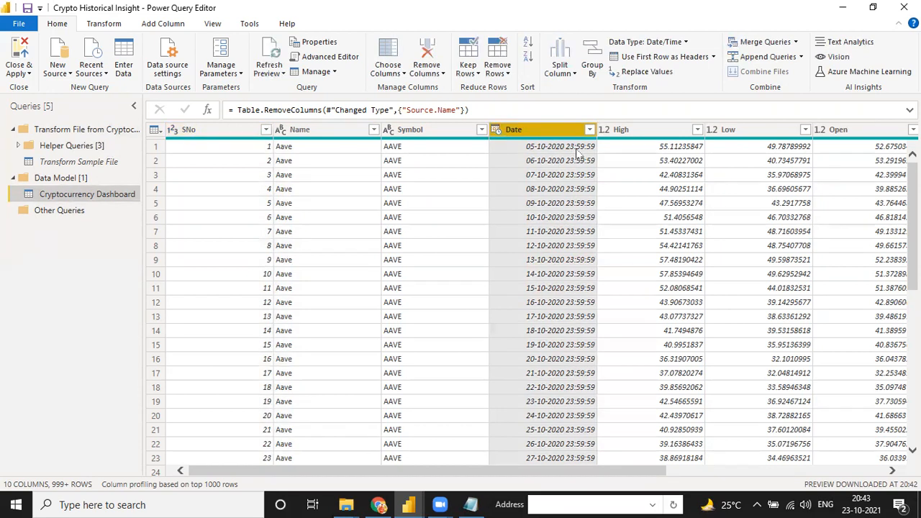
click(674, 41)
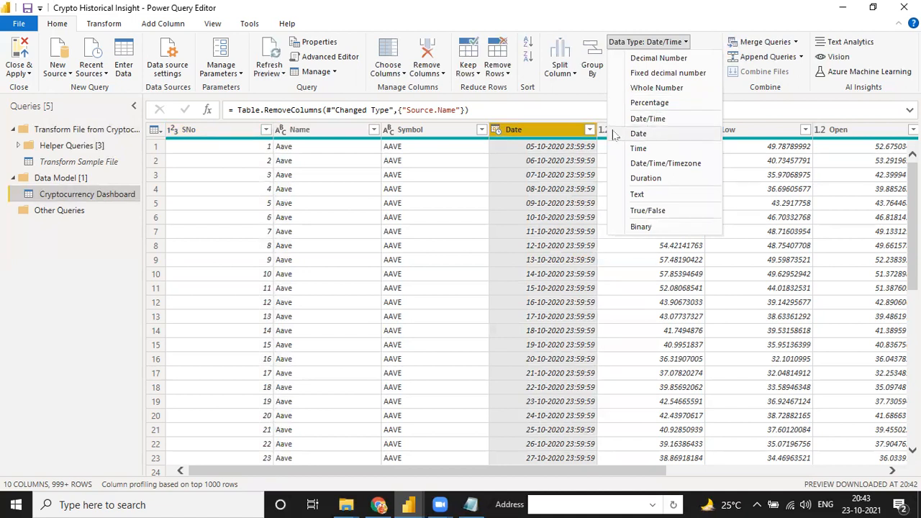
click(573, 135)
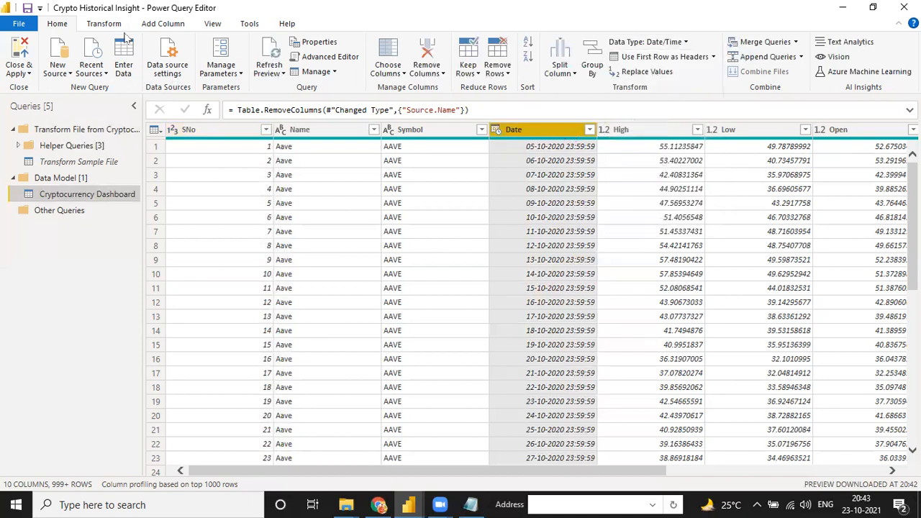
click(114, 27)
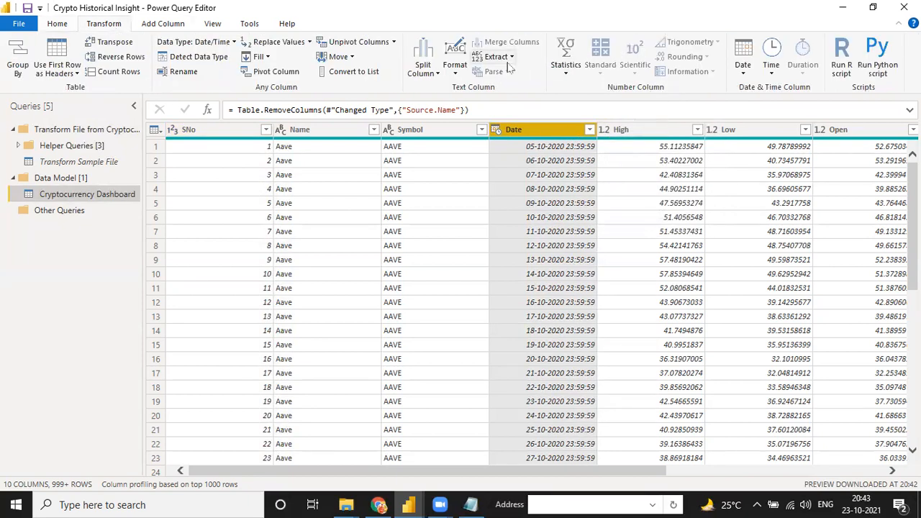
click(744, 70)
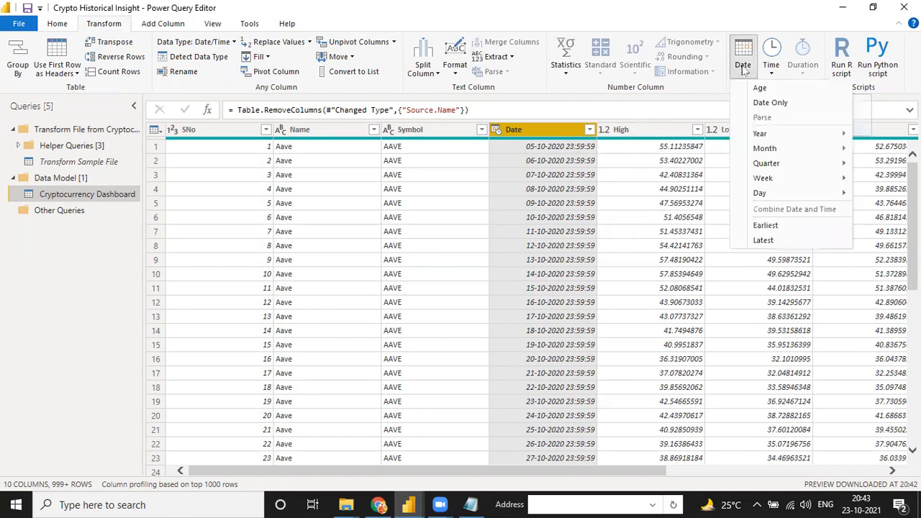
click(780, 104)
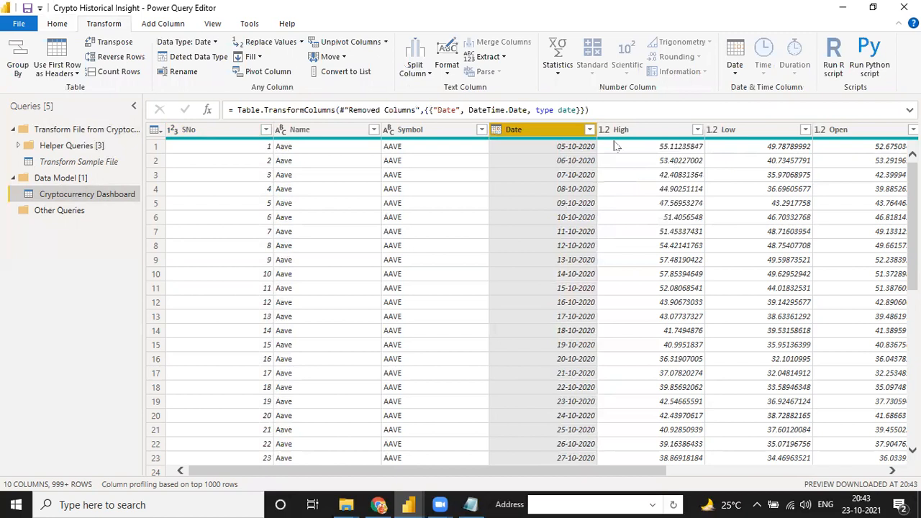
Check the Date column's type options and look through the query's columns from SNo to Marketcap, including Name and Symbol
click(57, 23)
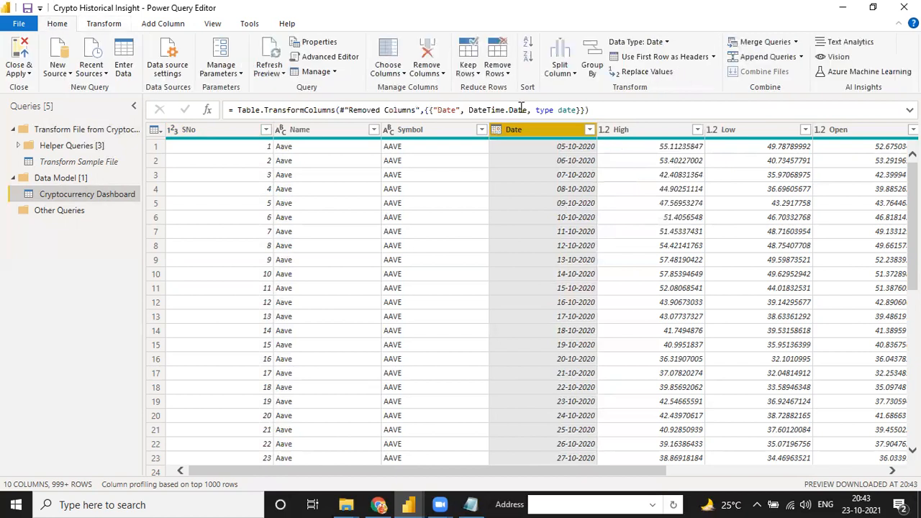
click(496, 130)
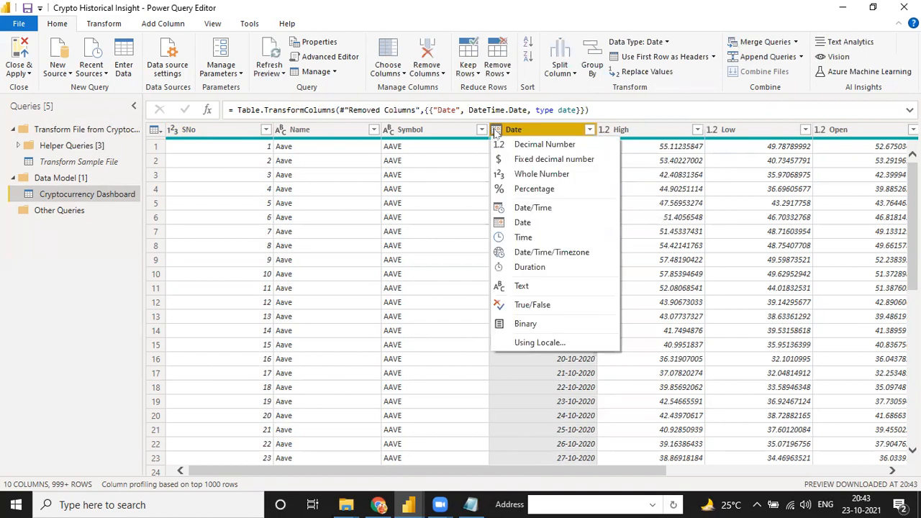
click(659, 127)
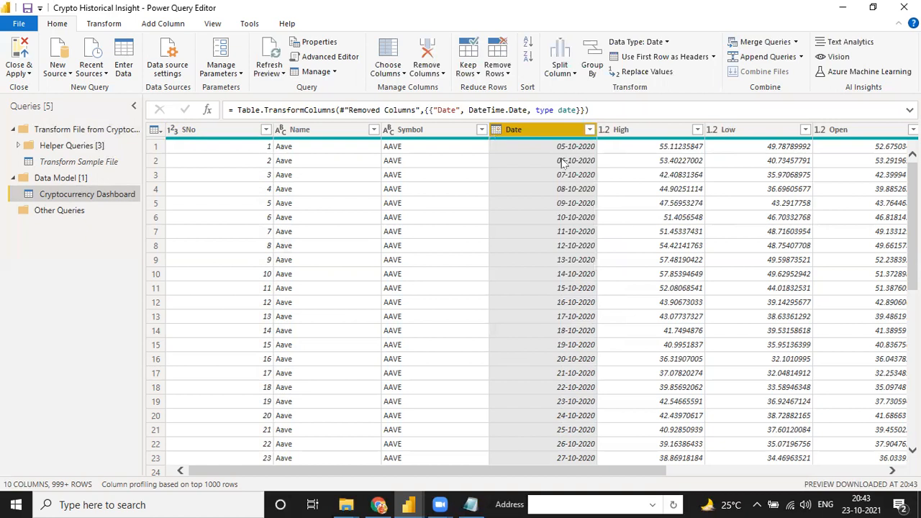
click(642, 130)
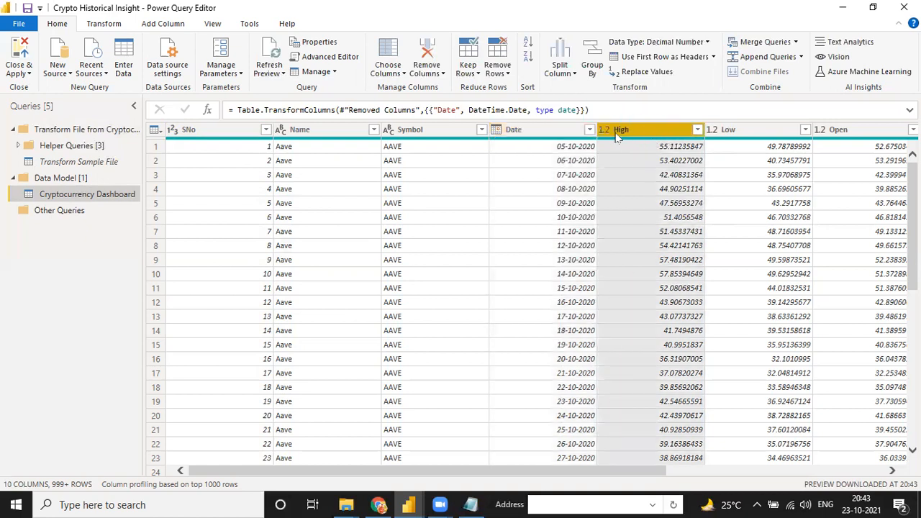
click(743, 140)
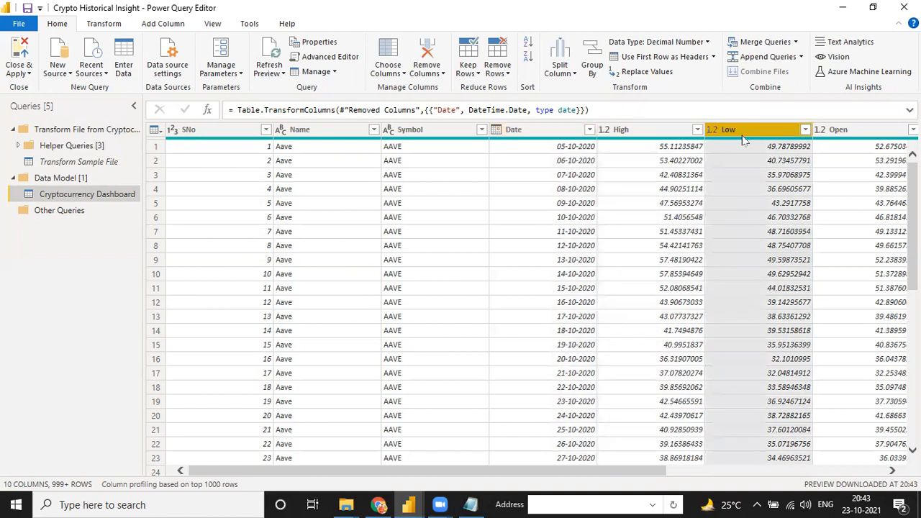
key(Right)
key(Right)
key(Right)
key(Right)
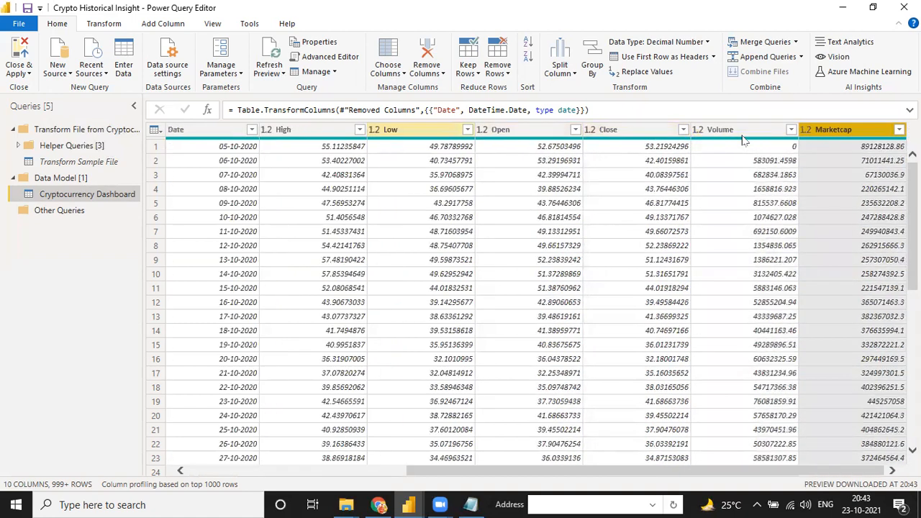
key(Left)
key(Left)
key(Left)
key(Left)
key(Left)
key(Left)
key(Left)
key(Left)
key(Left)
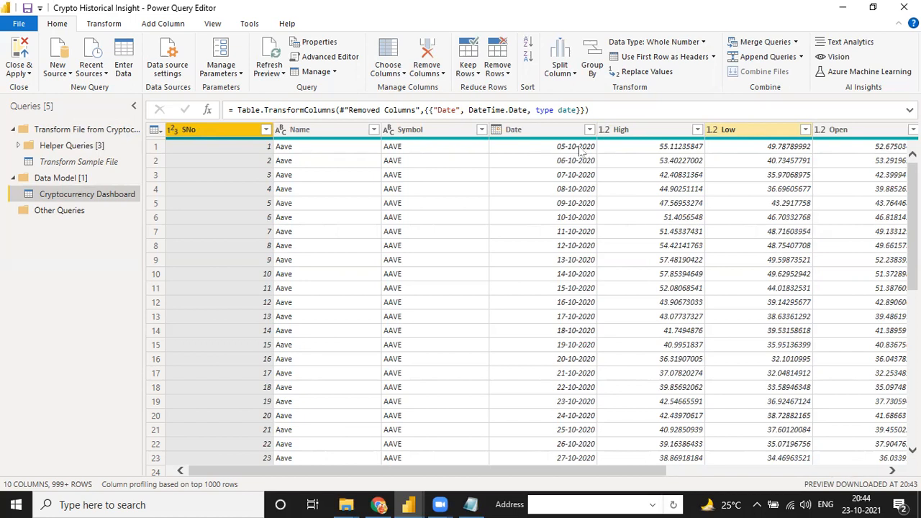
click(322, 131)
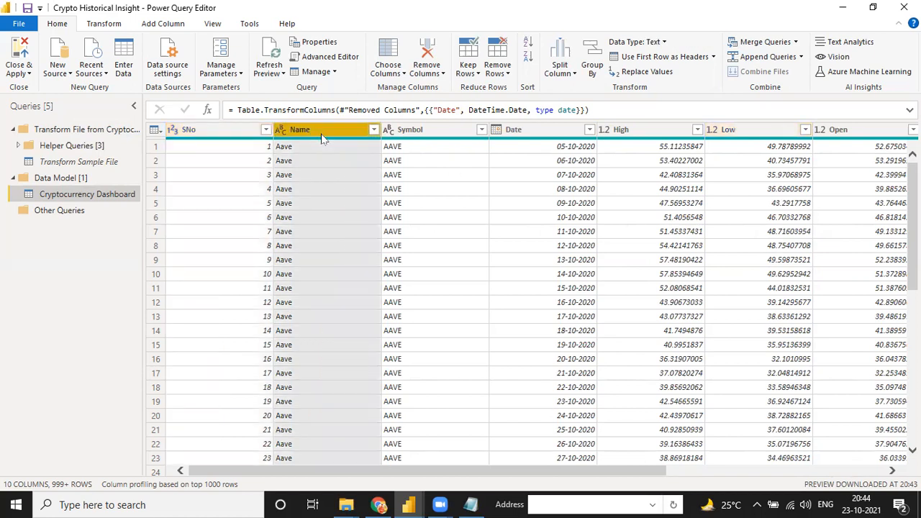
ctrl+click(404, 136)
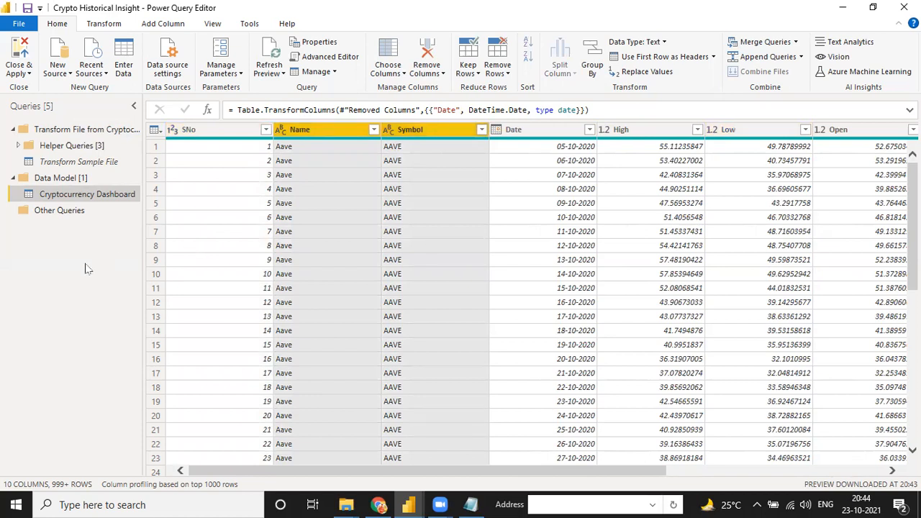
Create a reference of the Cryptocurrency Dashboard query and rename the original query as Crypto Data
right_click(83, 202)
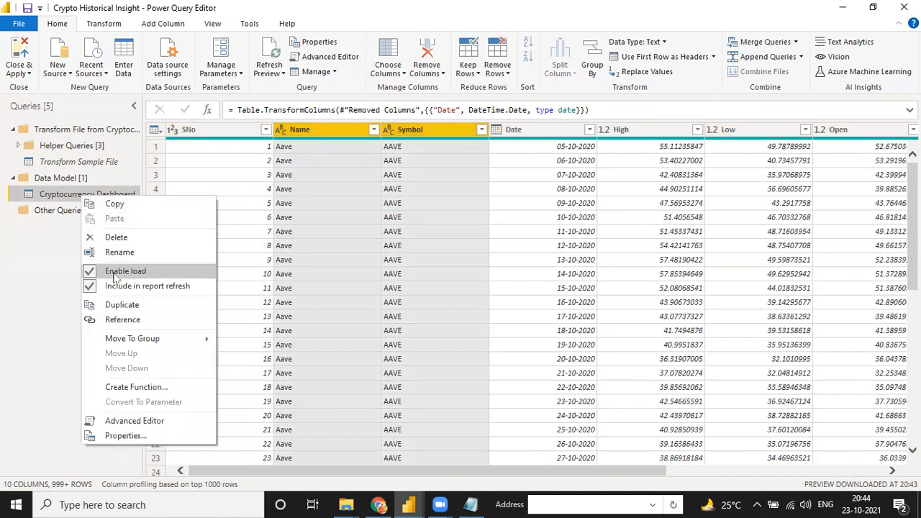
click(118, 321)
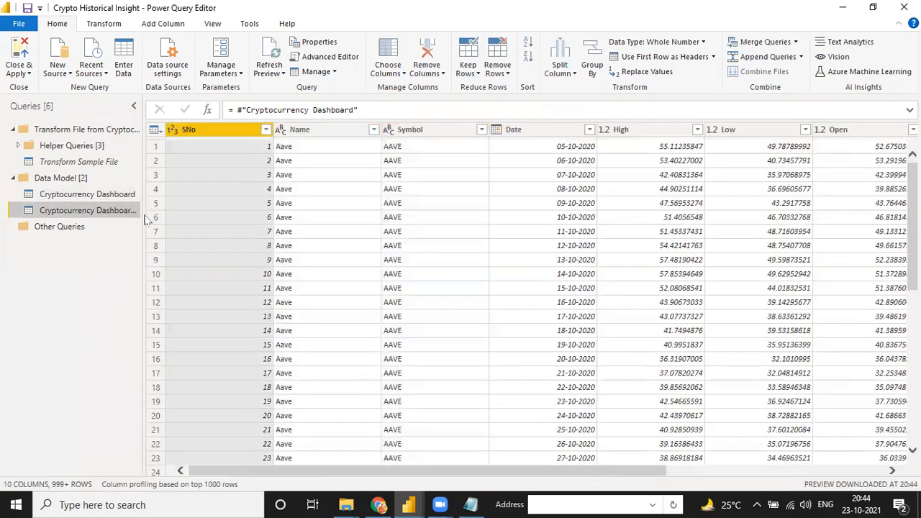
click(99, 194)
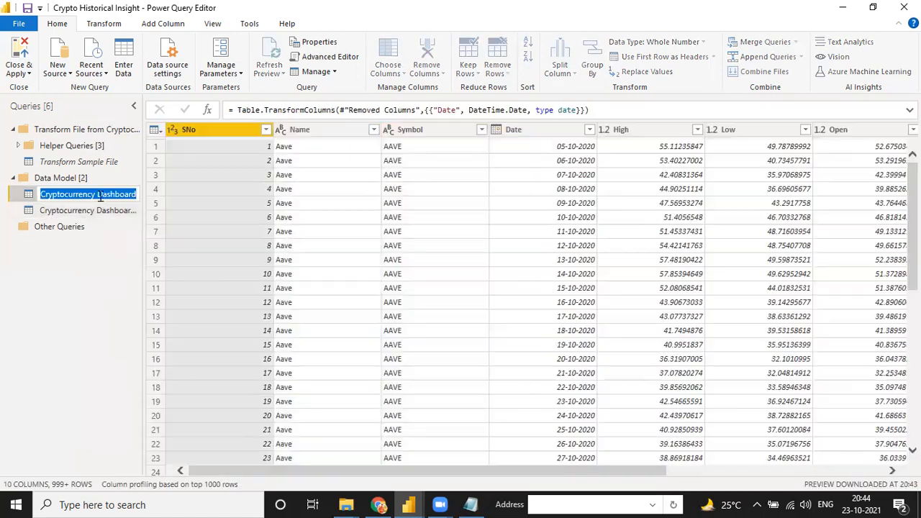
double_click(98, 194)
text(Crypto )
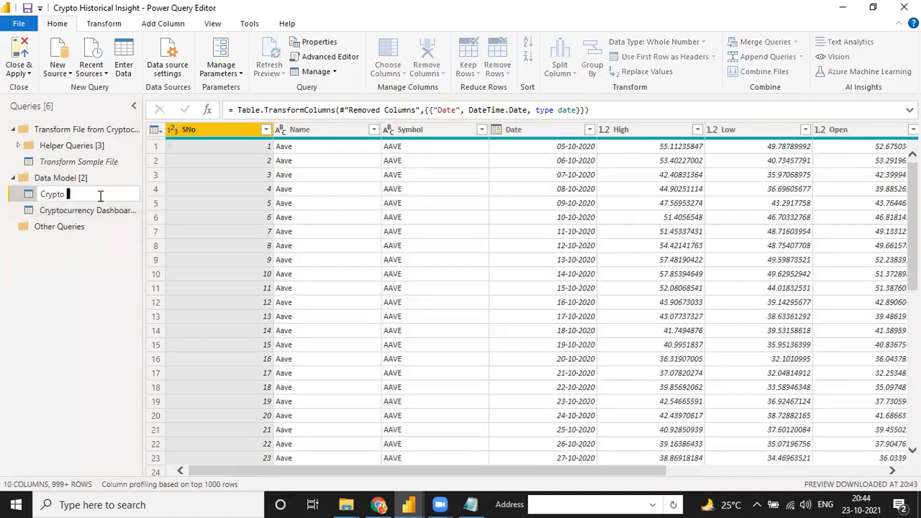
text(Data)
key(Return)
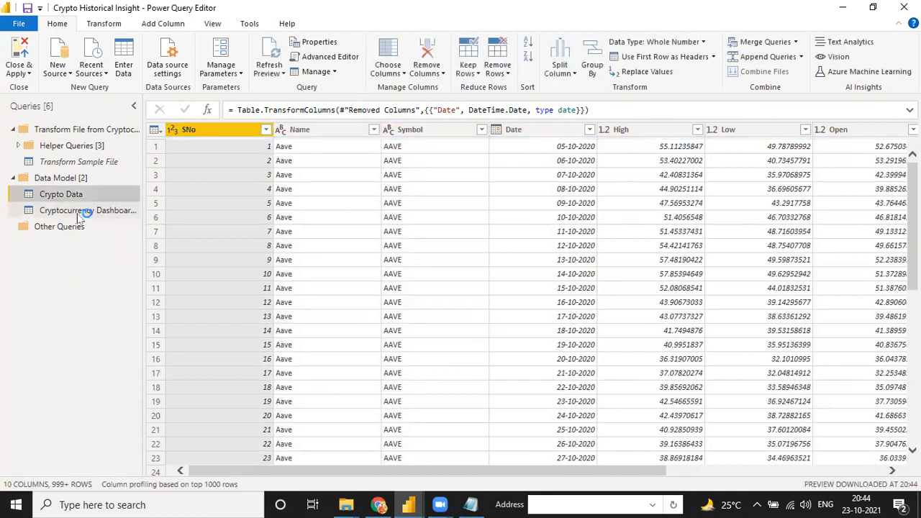
Rename the referenced query in the Data Model group as Crypto Name
click(80, 212)
double_click(79, 212)
text(Crypto Name)
key(BackSpace)
key(BackSpace)
key(BackSpace)
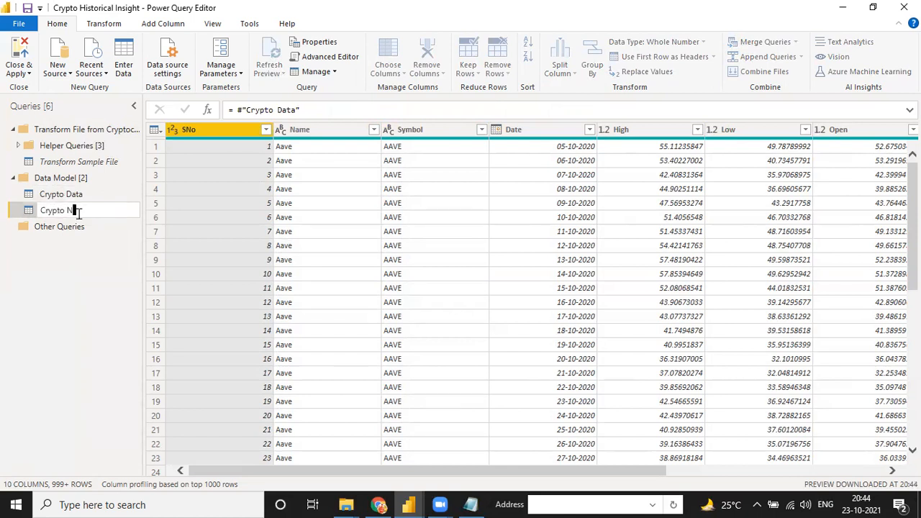
text(ame)
key(Return)
Select the Symbol column of the Crypto Data query and enable the monospaced font for the data preview
click(85, 193)
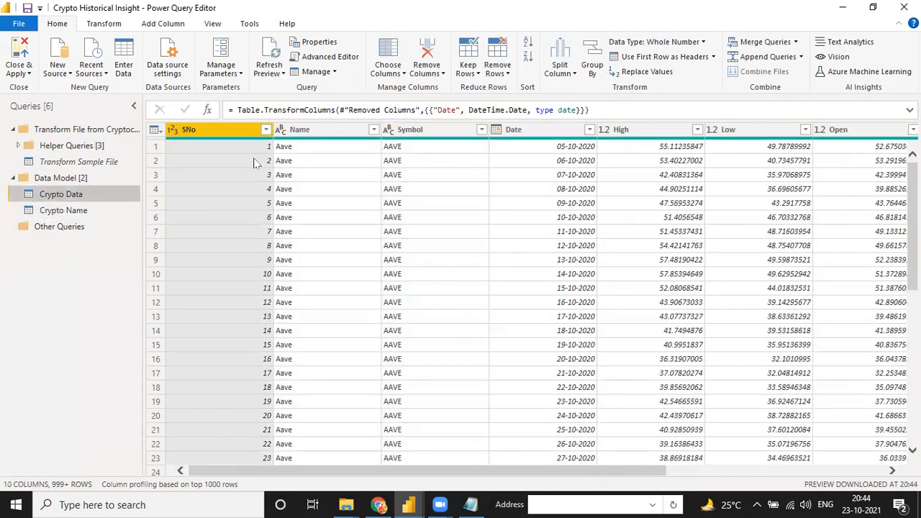
click(406, 129)
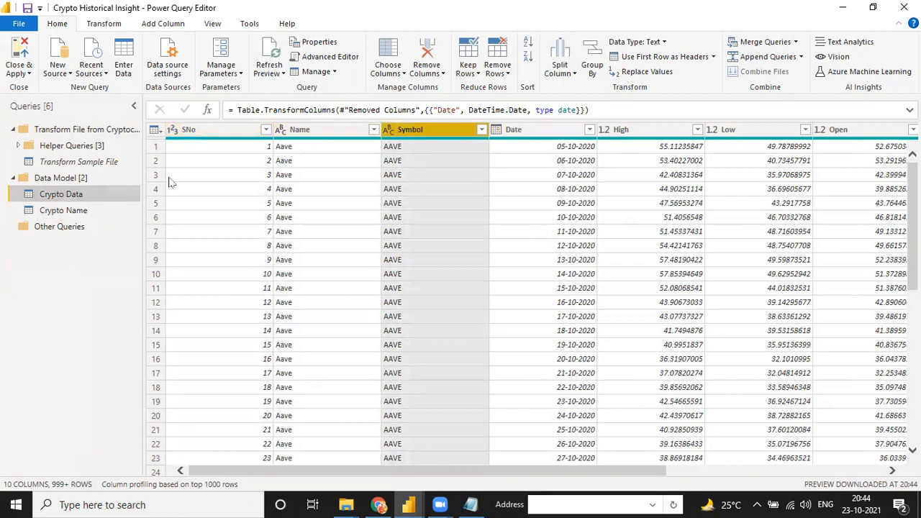
right_click(409, 131)
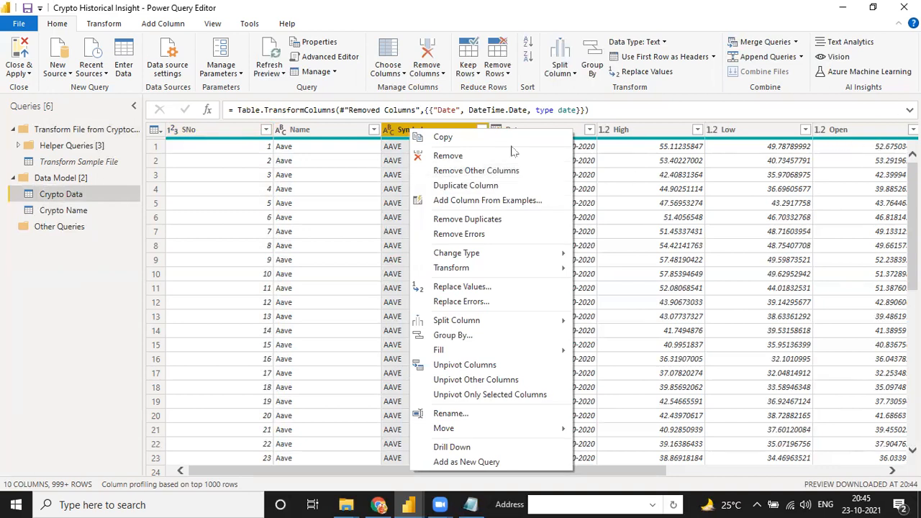
click(211, 24)
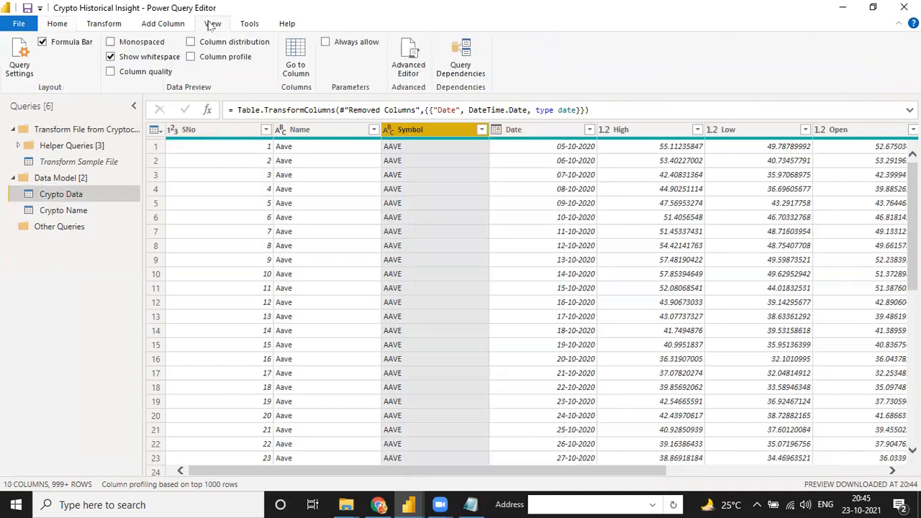
click(111, 42)
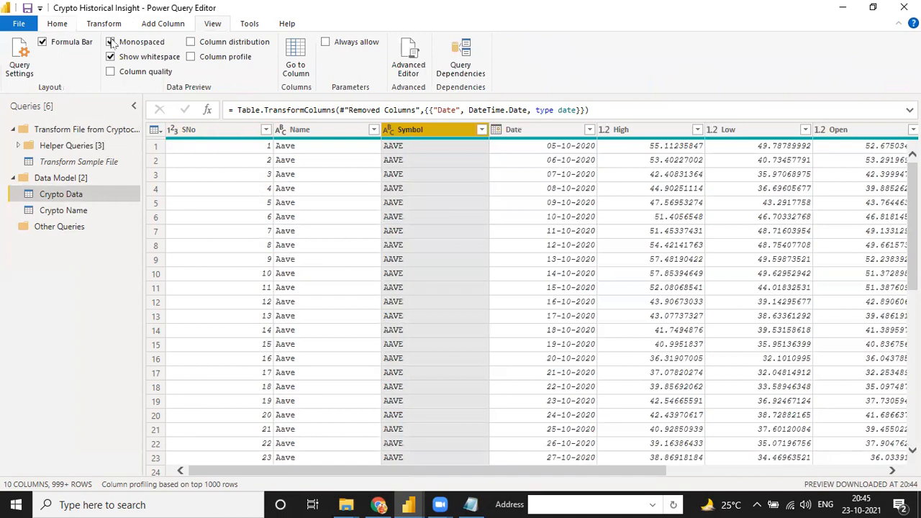
Turn off the monospaced font for the data preview
click(112, 43)
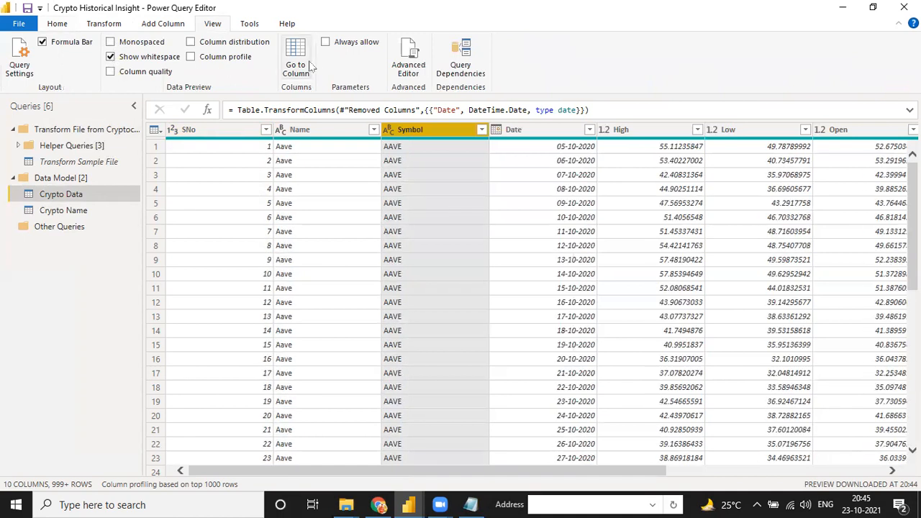
click(103, 23)
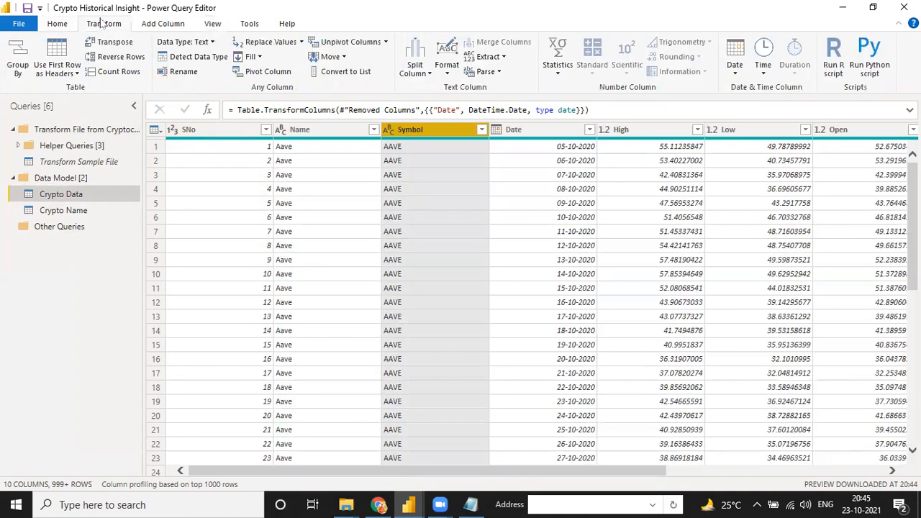
click(58, 24)
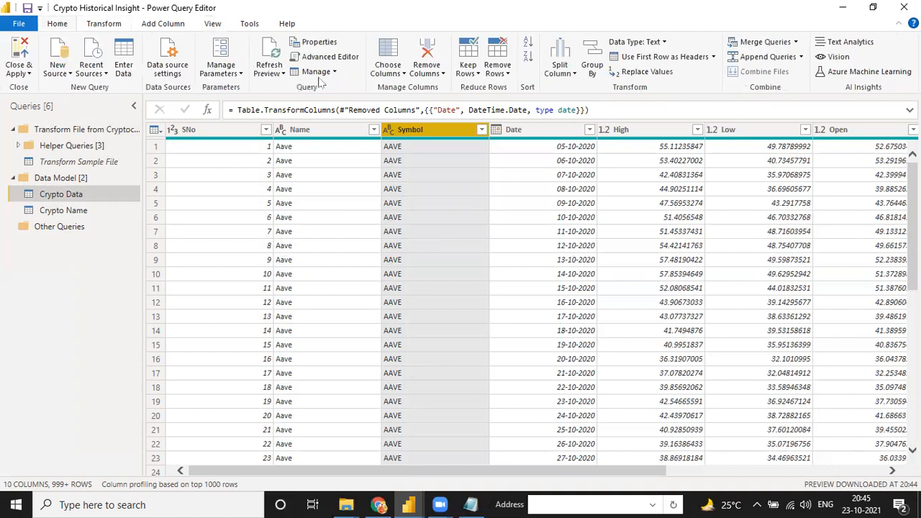
Remove the Symbol column from the Crypto Data query and check how that affects the Crypto Name query
right_click(412, 134)
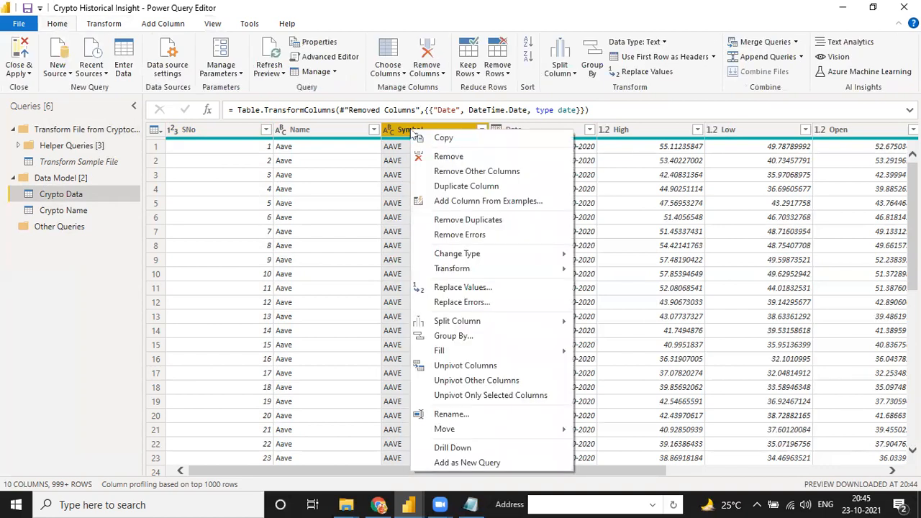
click(449, 159)
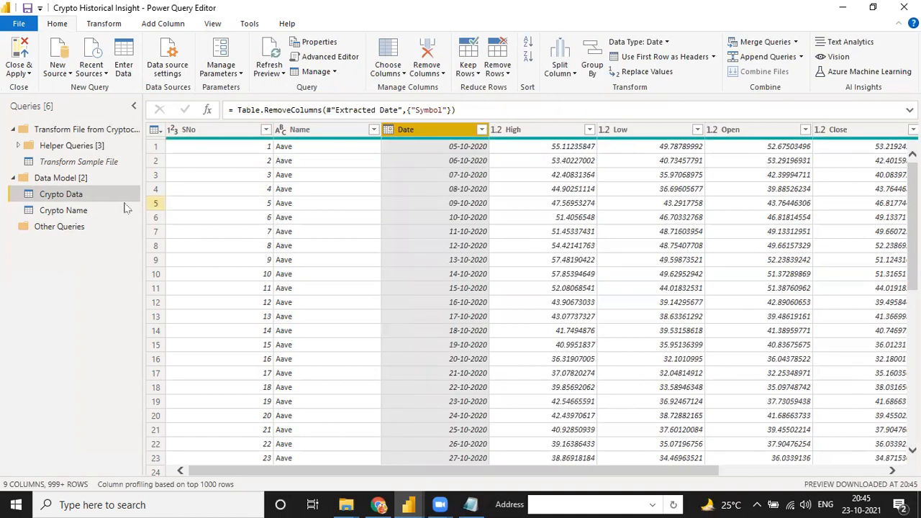
click(100, 212)
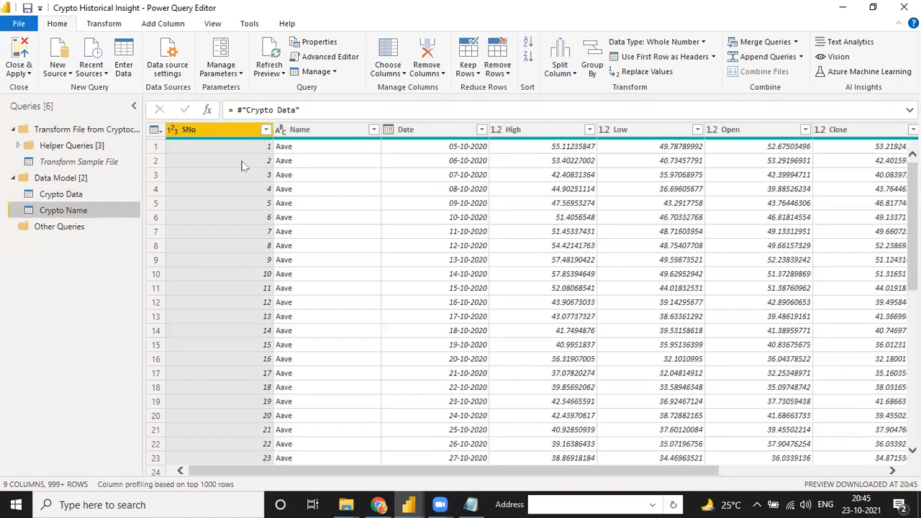
click(101, 196)
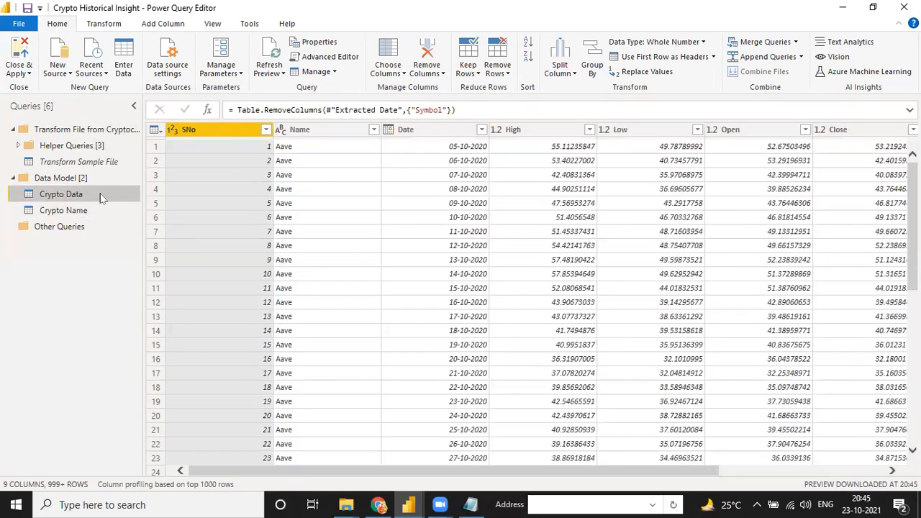
Look over the Crypto Data columns up to Marketcap and examine the dependencies between the queries
click(879, 472)
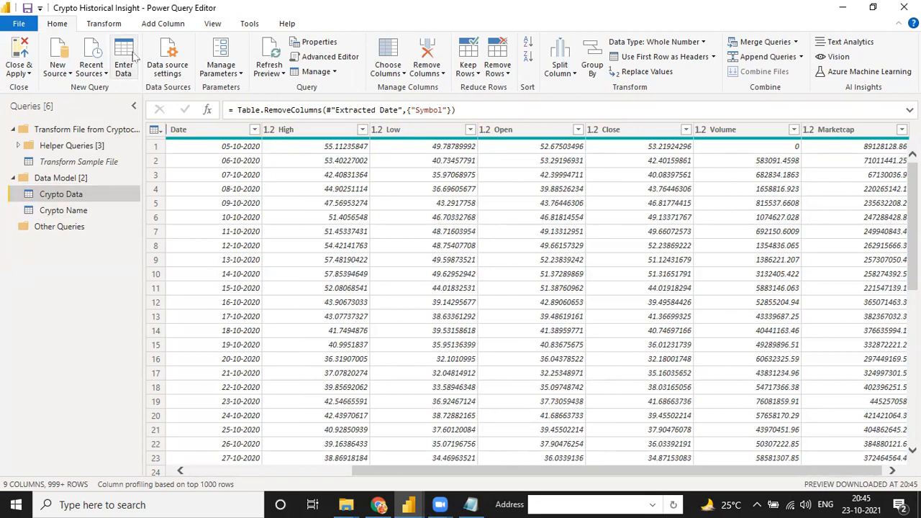
click(111, 24)
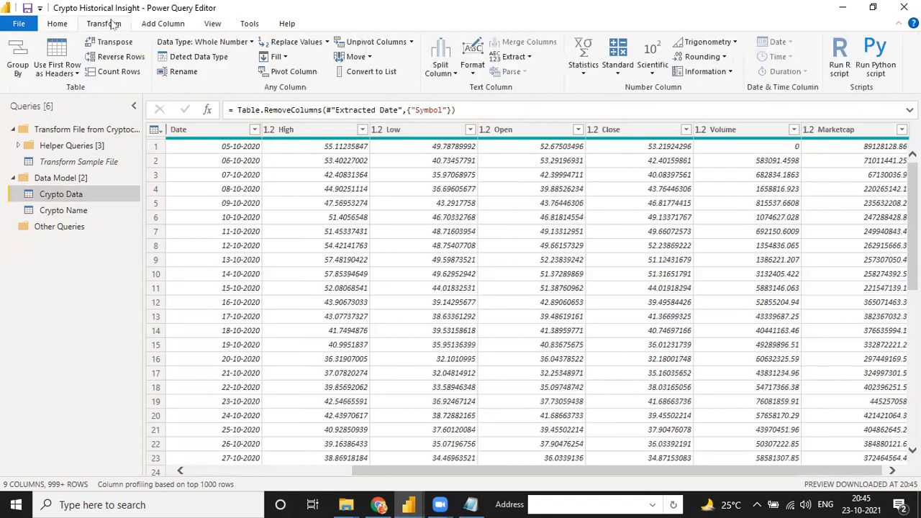
click(173, 29)
click(207, 29)
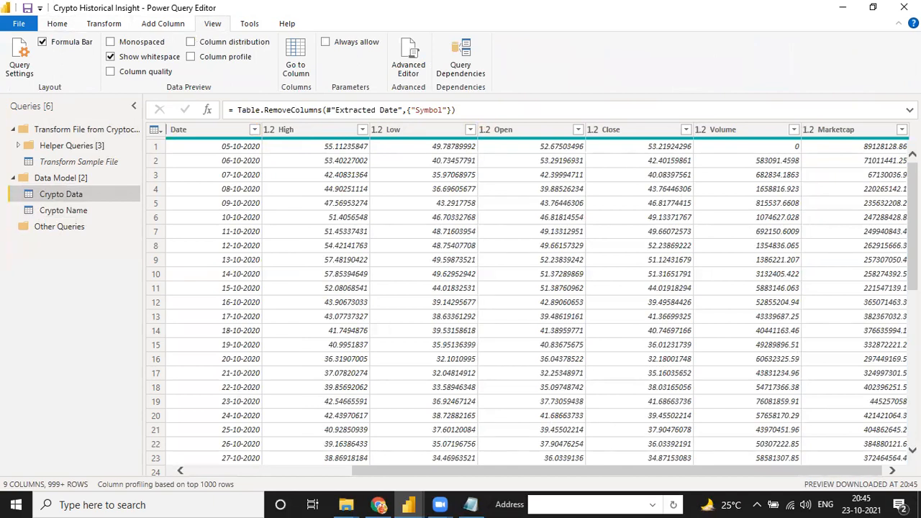
scroll(533, 302, down, 2)
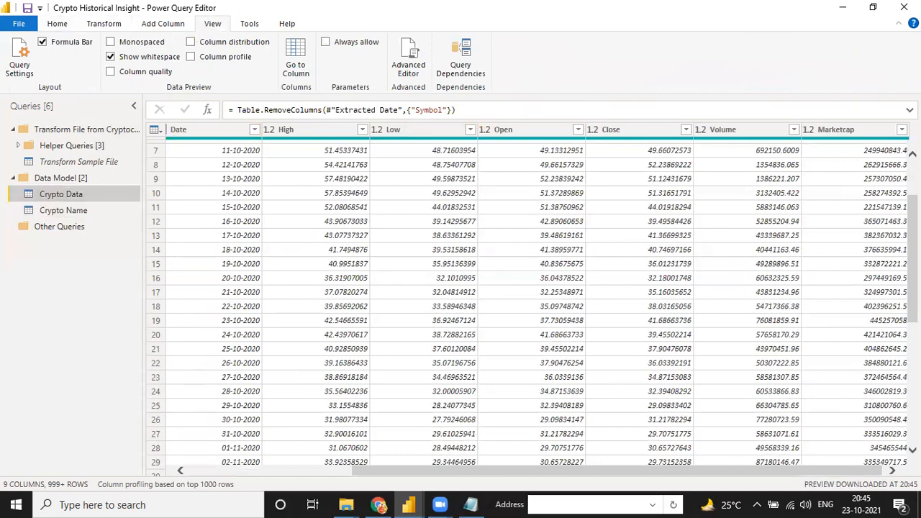
scroll(533, 303, up, 2)
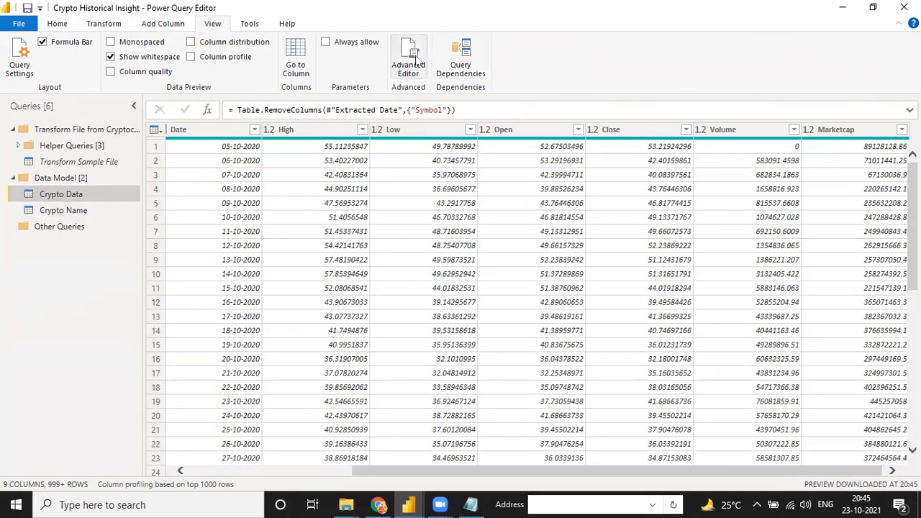
click(444, 62)
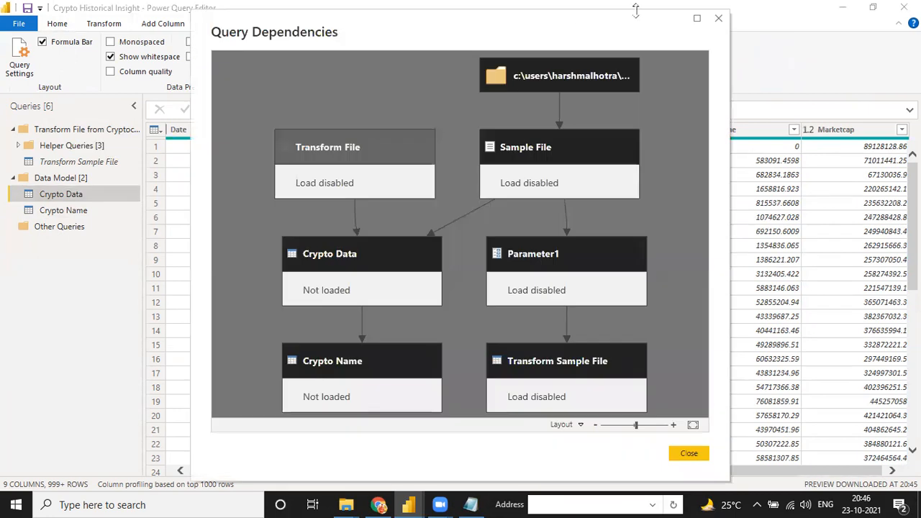
click(718, 17)
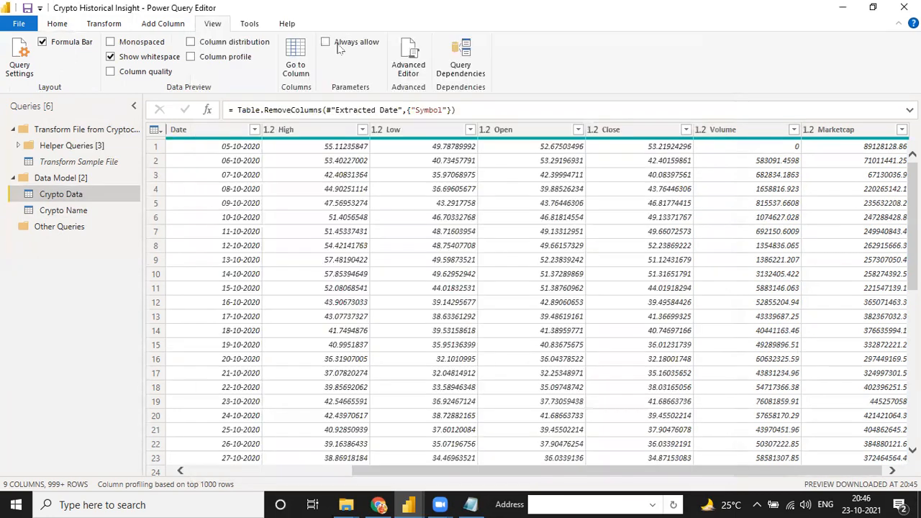
click(111, 58)
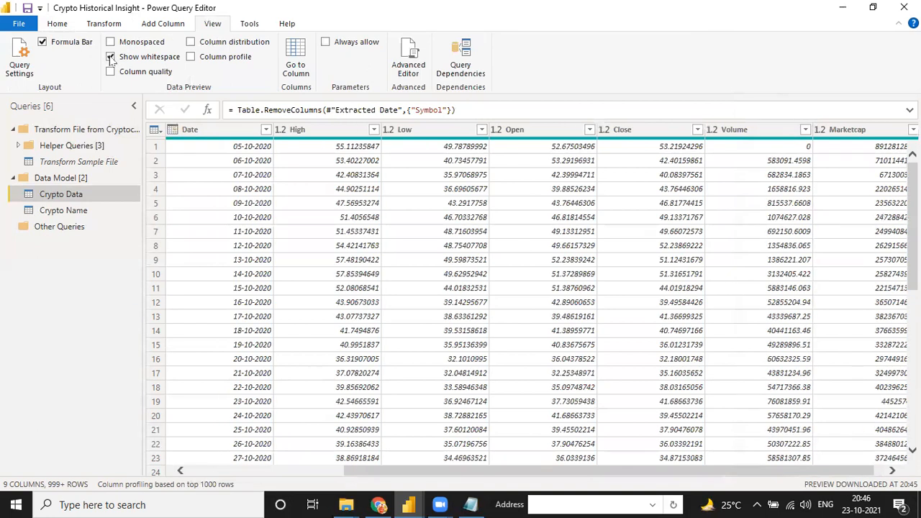
Erase the whole formula of the Crypto Data step that removes the Symbol column and commit the empty formula
click(455, 106)
key(BackSpace)
key(BackSpace)
key(BackSpace)
key(BackSpace)
key(BackSpace)
key(BackSpace)
key(BackSpace)
key(BackSpace)
key(BackSpace)
key(BackSpace)
key(BackSpace)
key(BackSpace)
key(BackSpace)
key(BackSpace)
key(BackSpace)
key(BackSpace)
key(BackSpace)
key(BackSpace)
key(BackSpace)
key(BackSpace)
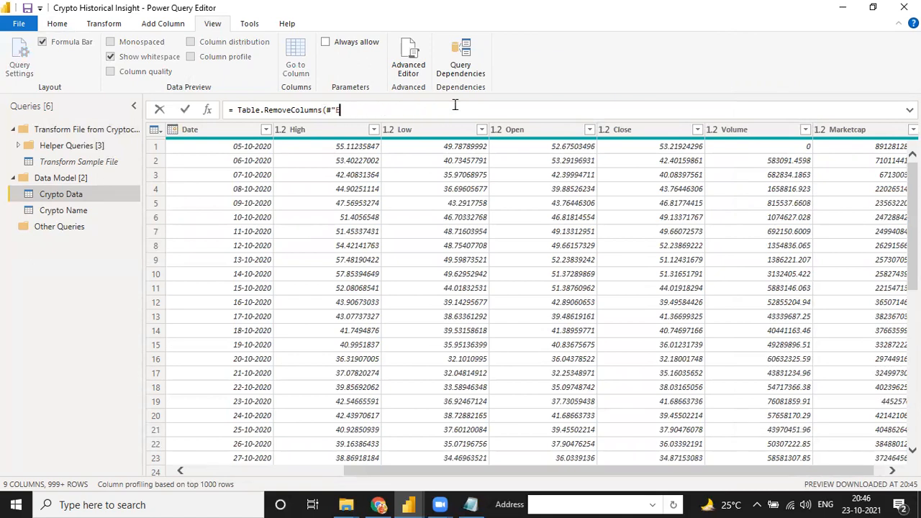
key(BackSpace)
key(BackSpace)
key(BackSpace)
key(BackSpace)
key(BackSpace)
key(BackSpace)
key(BackSpace)
key(BackSpace)
key(BackSpace)
key(BackSpace)
key(BackSpace)
key(BackSpace)
key(BackSpace)
key(BackSpace)
key(BackSpace)
key(BackSpace)
key(BackSpace)
key(BackSpace)
key(BackSpace)
key(BackSpace)
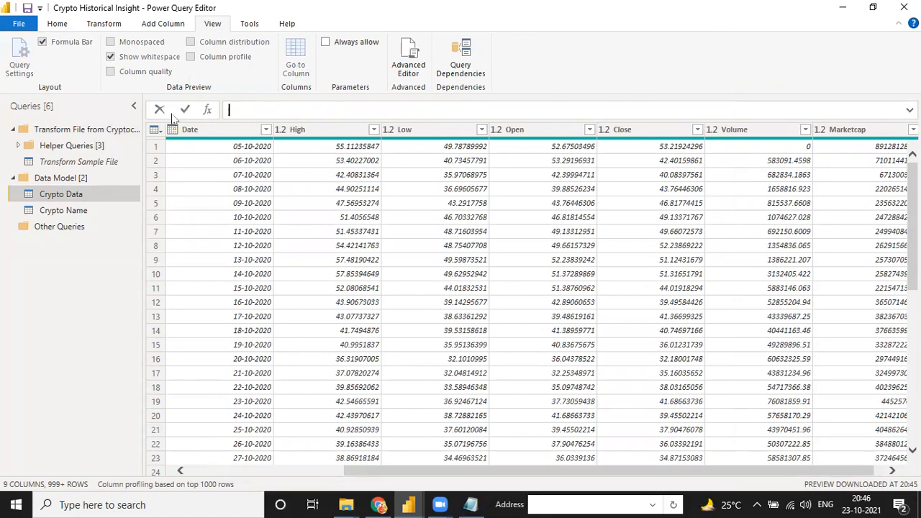
click(183, 111)
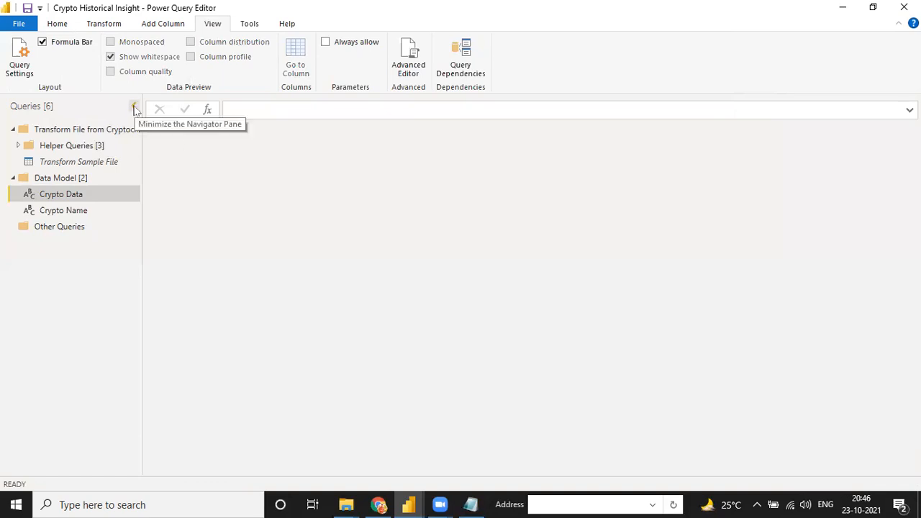
Show the query settings and delete the Removed Columns1 step from Crypto Data's applied steps
click(20, 61)
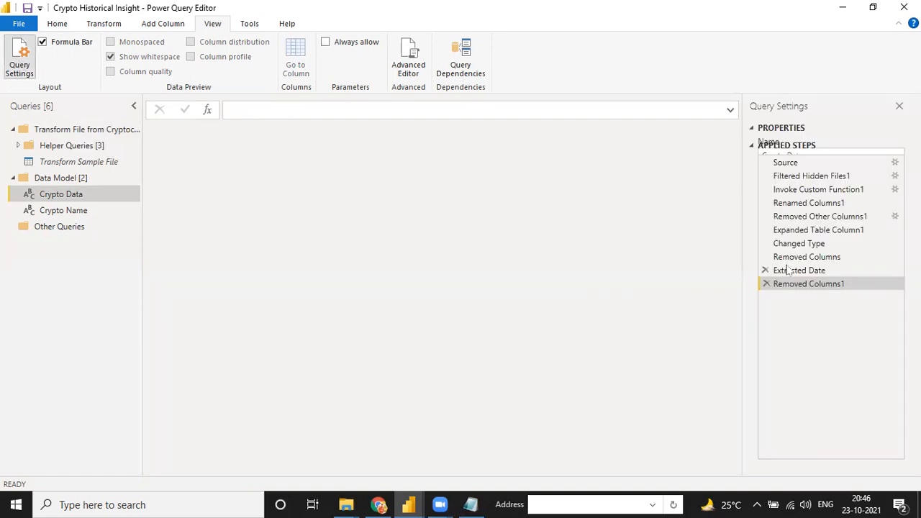
click(766, 284)
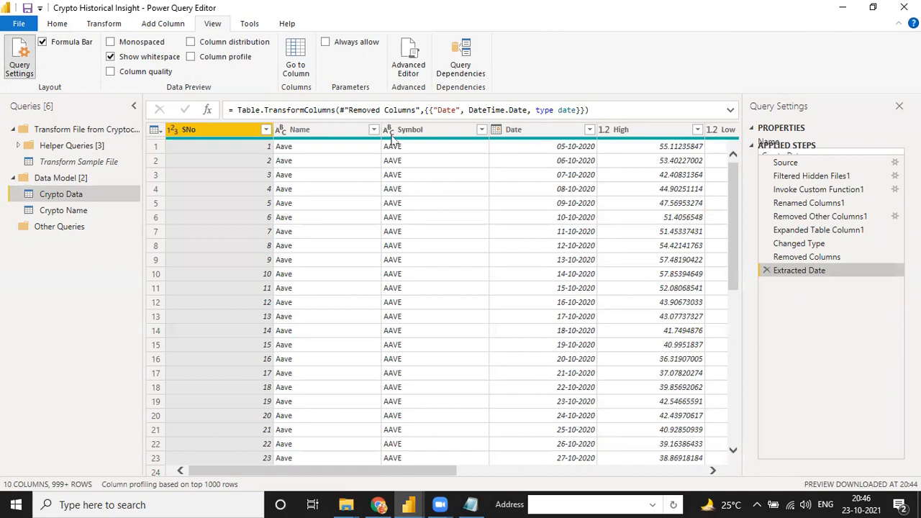
Delete the Crypto Name query from the Data Model group
click(93, 210)
right_click(93, 210)
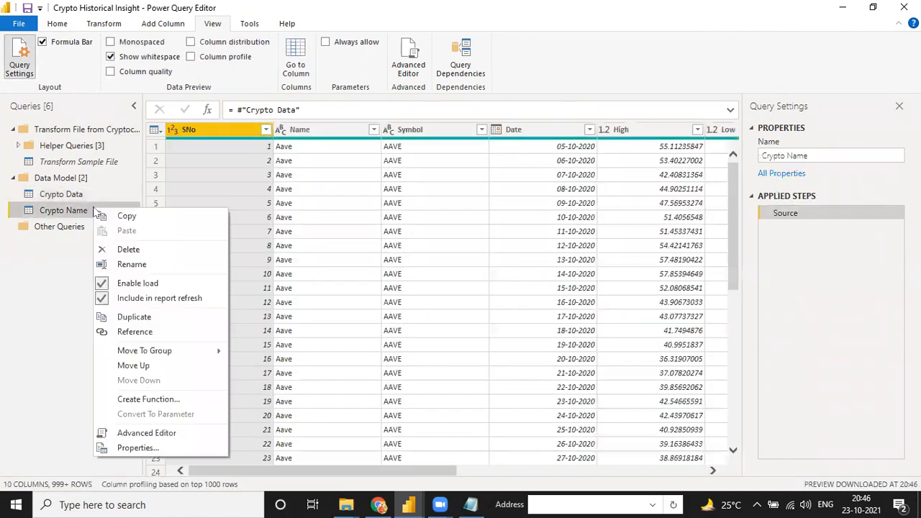
click(129, 250)
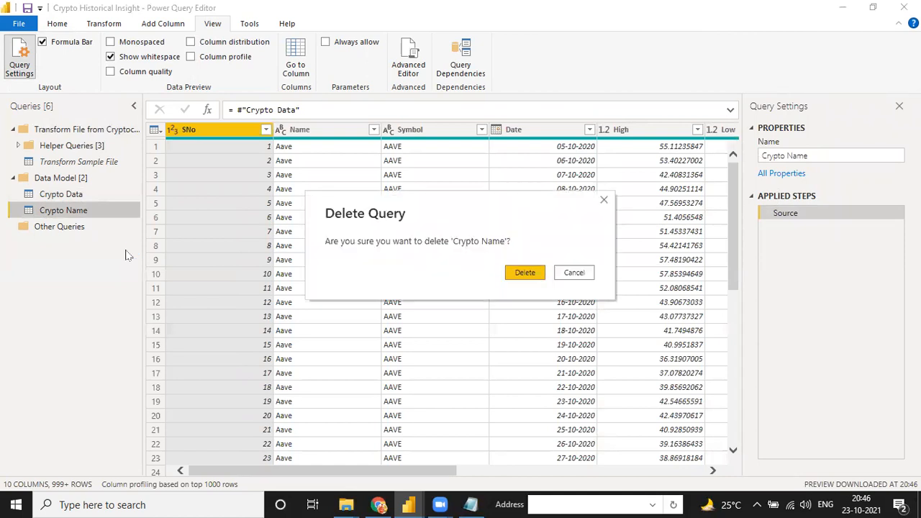
click(531, 275)
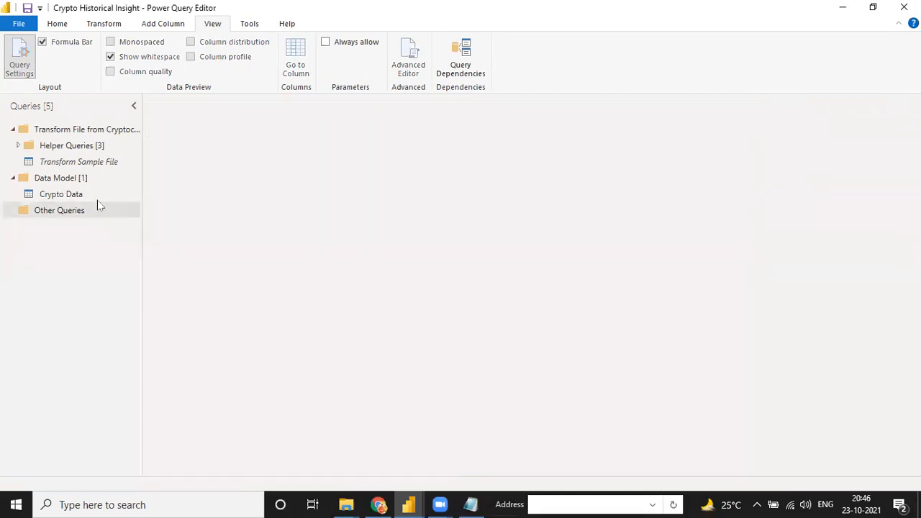
Duplicate the Crypto Data query and rename the copy as Crypto Name
click(85, 195)
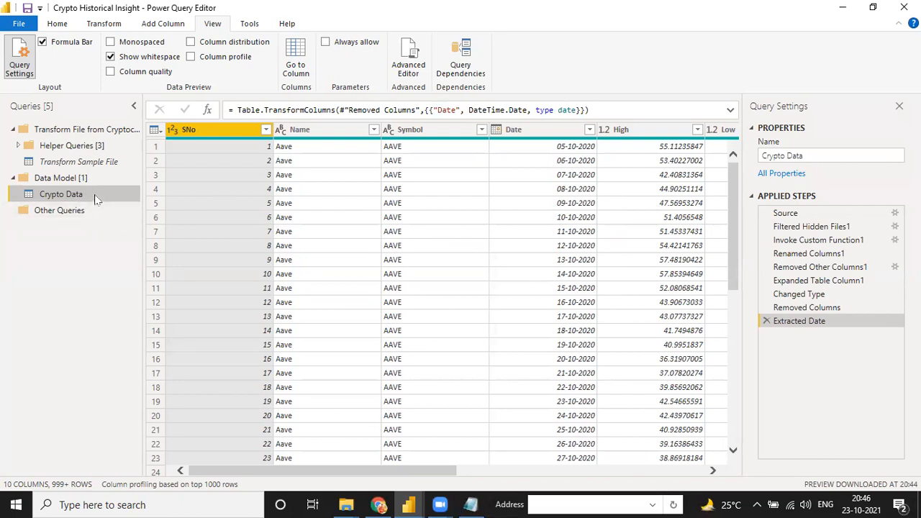
right_click(95, 199)
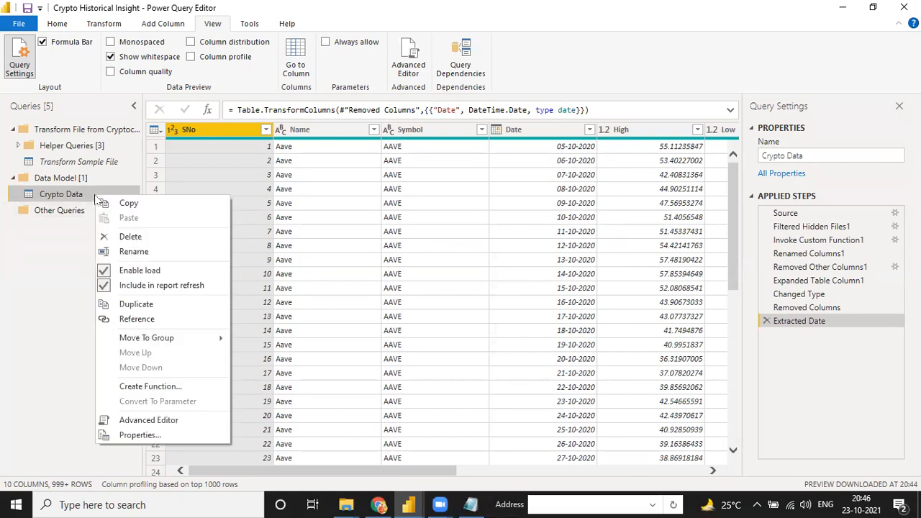
click(136, 304)
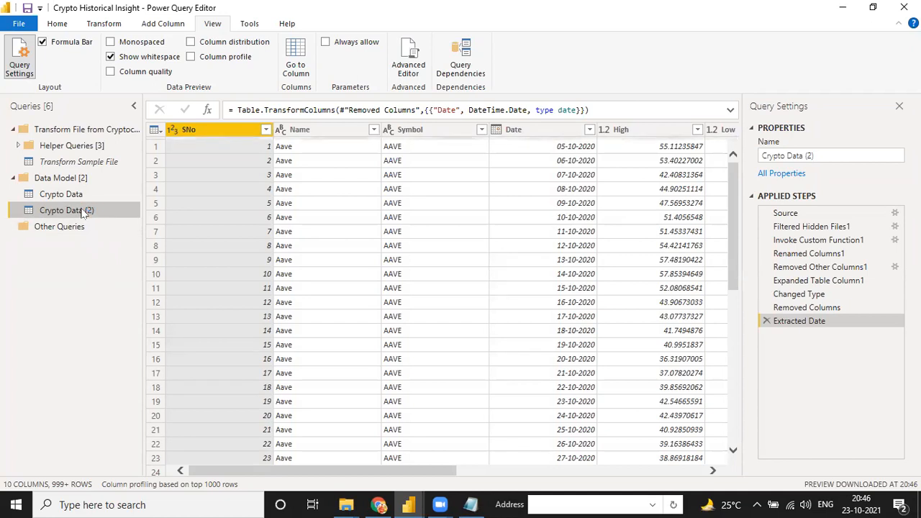
double_click(83, 210)
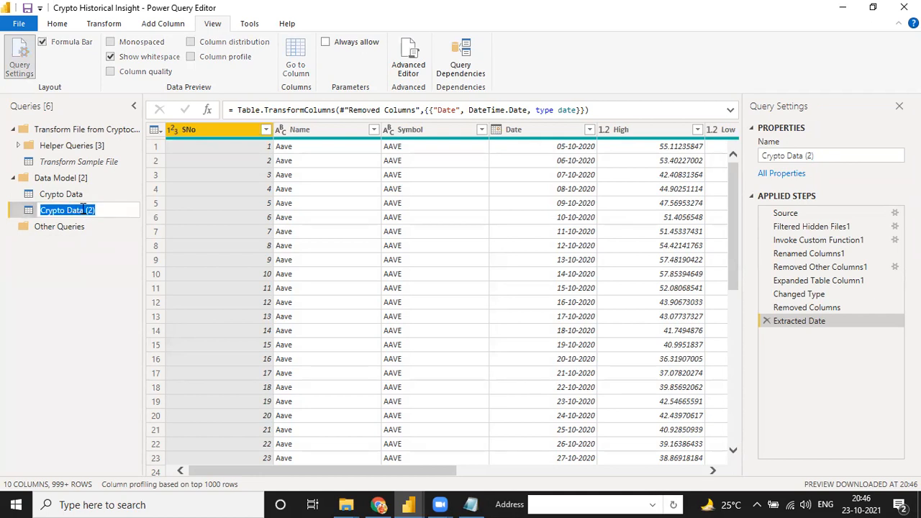
text(Cry)
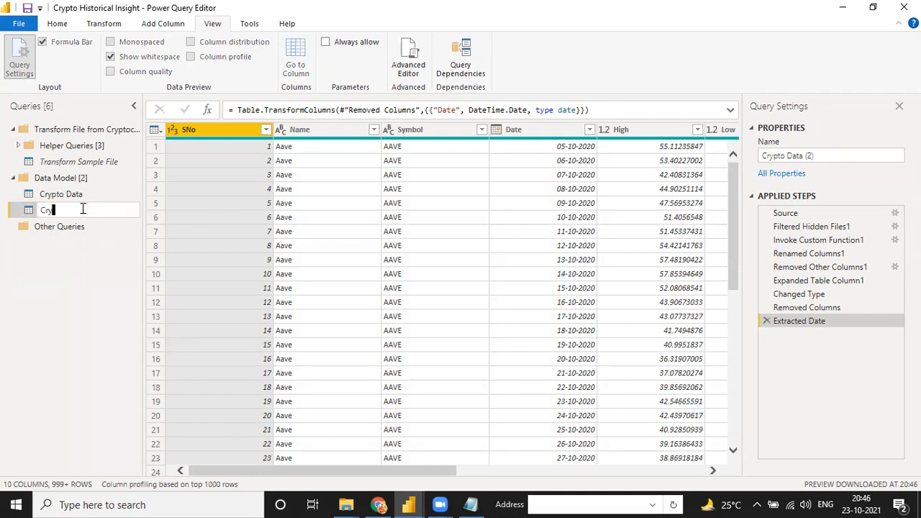
text(oto Ana)
key(BackSpace)
key(BackSpace)
key(BackSpace)
text(Name)
key(Return)
Keep only the Name and Symbol columns in the Crypto Name query and remove duplicates based on Symbol
click(309, 131)
key(shift+Right)
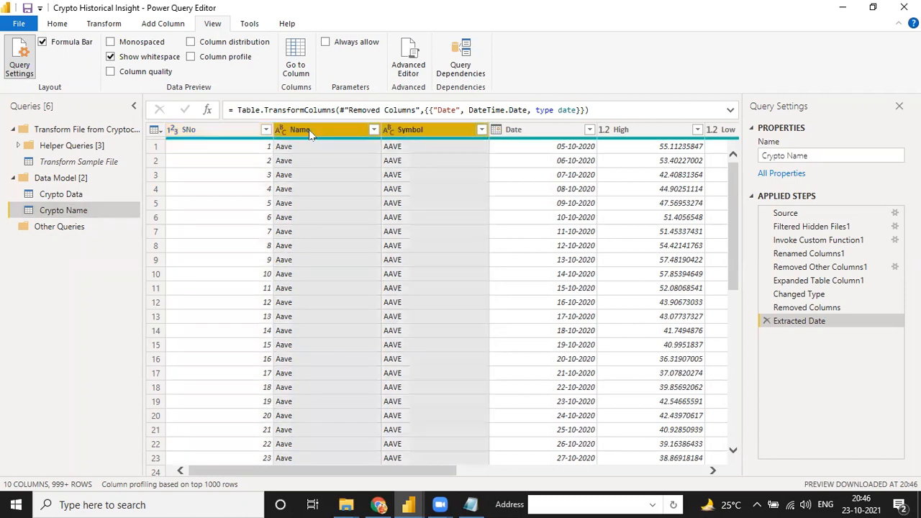
right_click(308, 130)
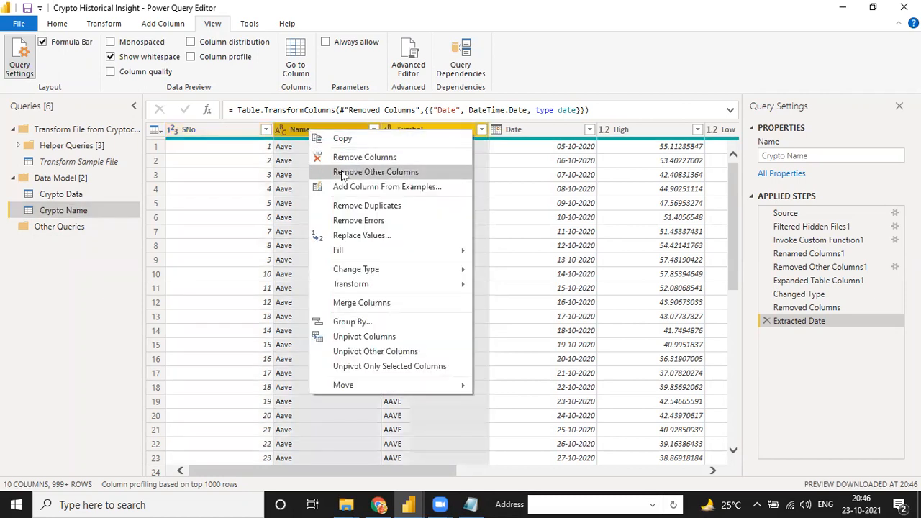
click(341, 171)
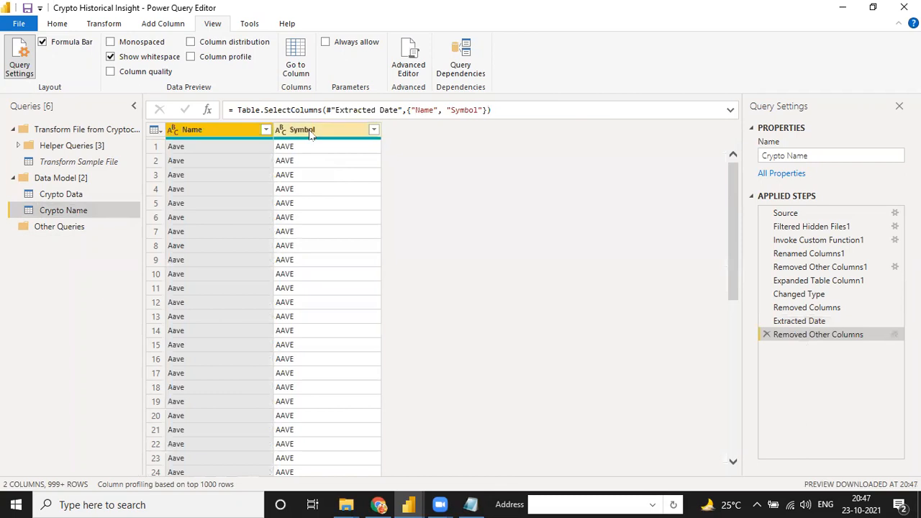
right_click(308, 129)
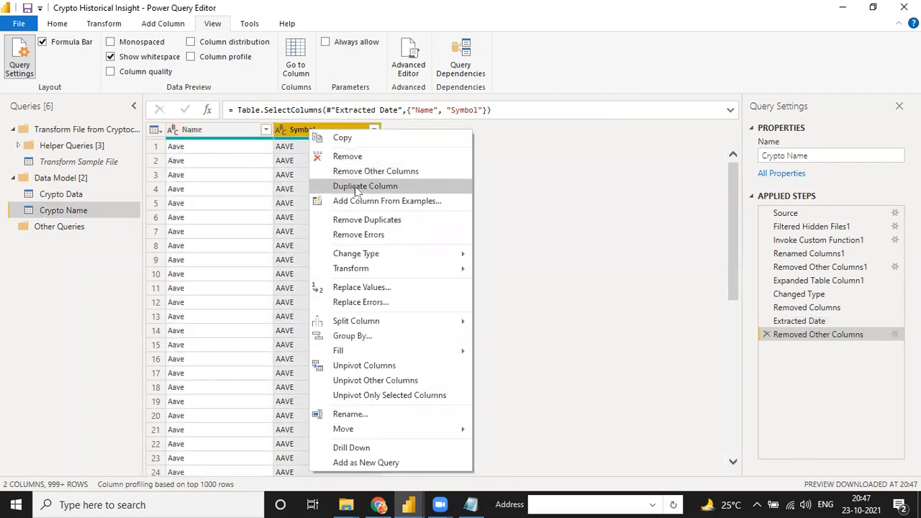
click(364, 222)
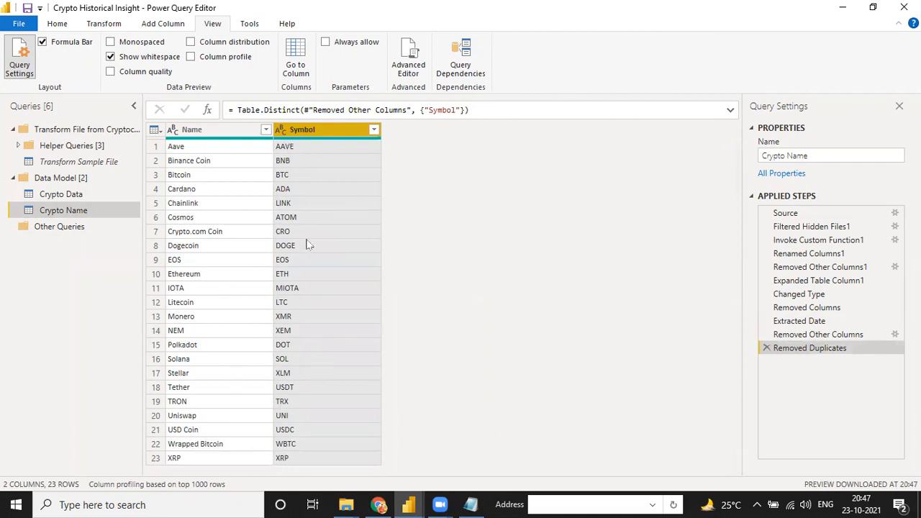
Remove the Symbol column from the Crypto Data query
click(66, 193)
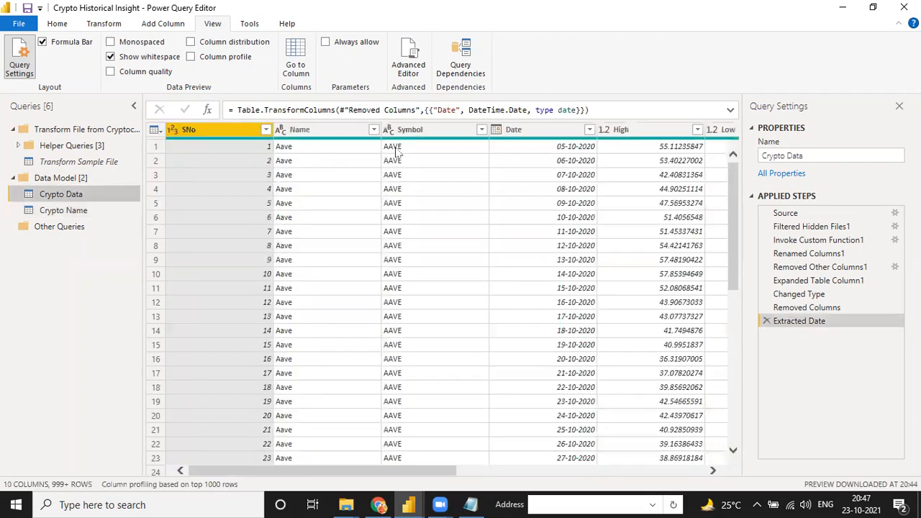
click(423, 131)
right_click(423, 131)
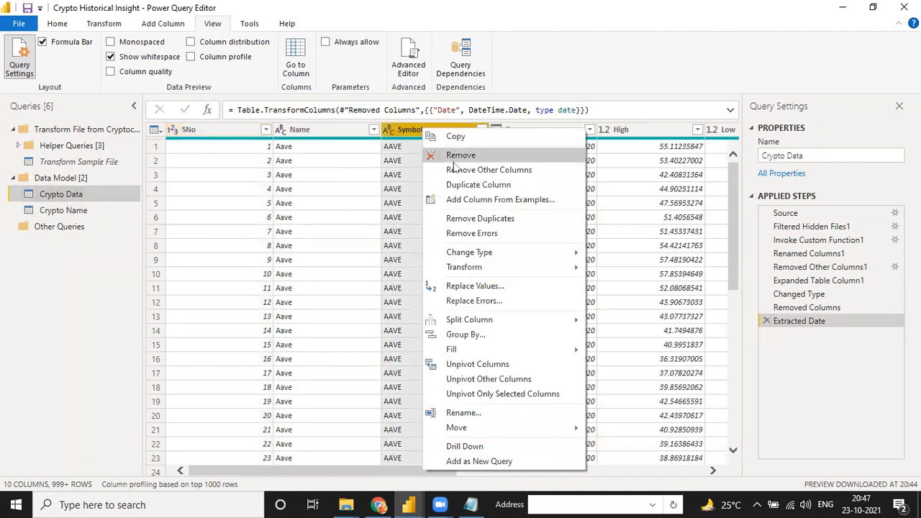
click(460, 156)
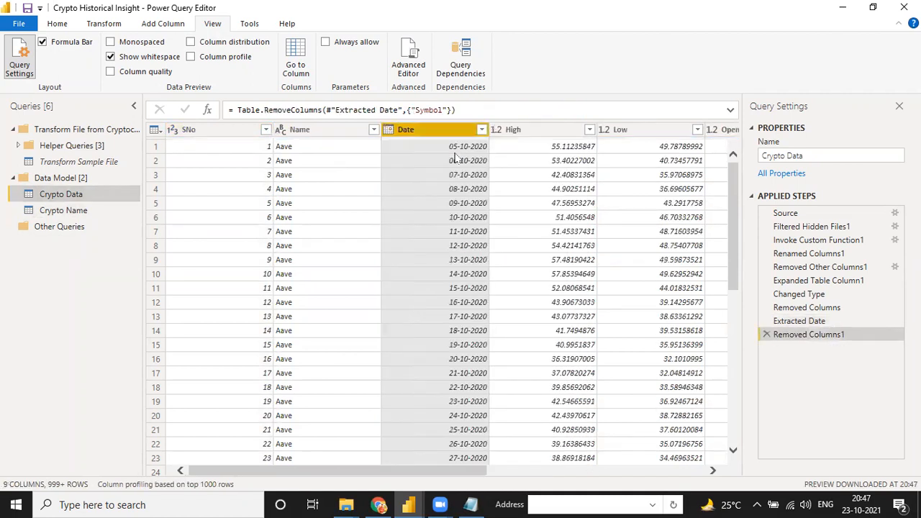
click(79, 210)
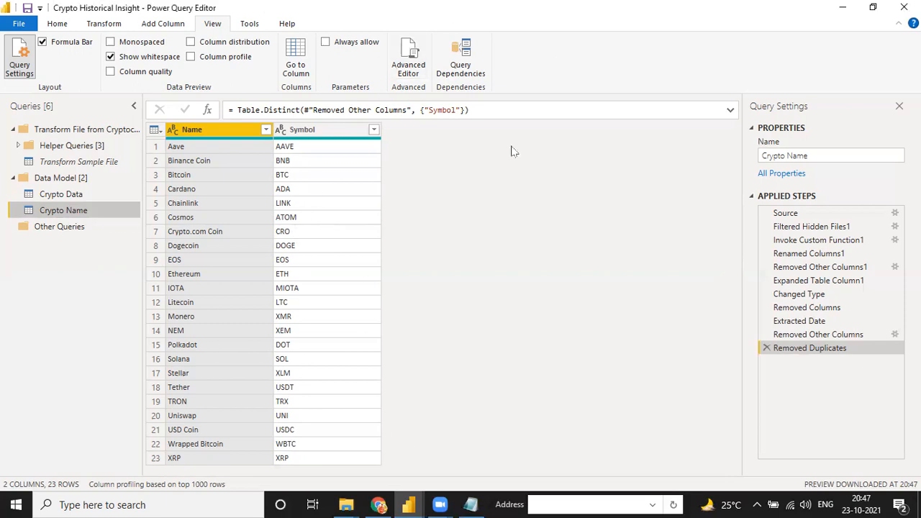
click(461, 504)
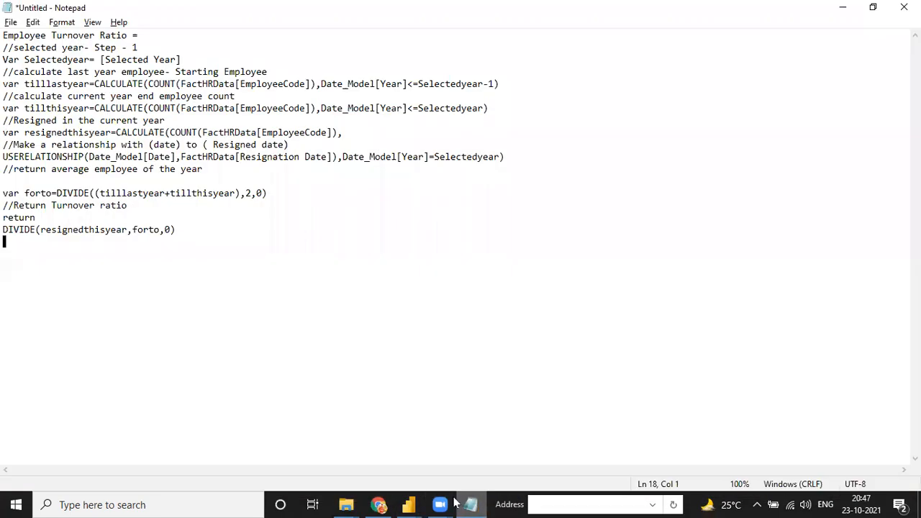
mouse_move(420, 502)
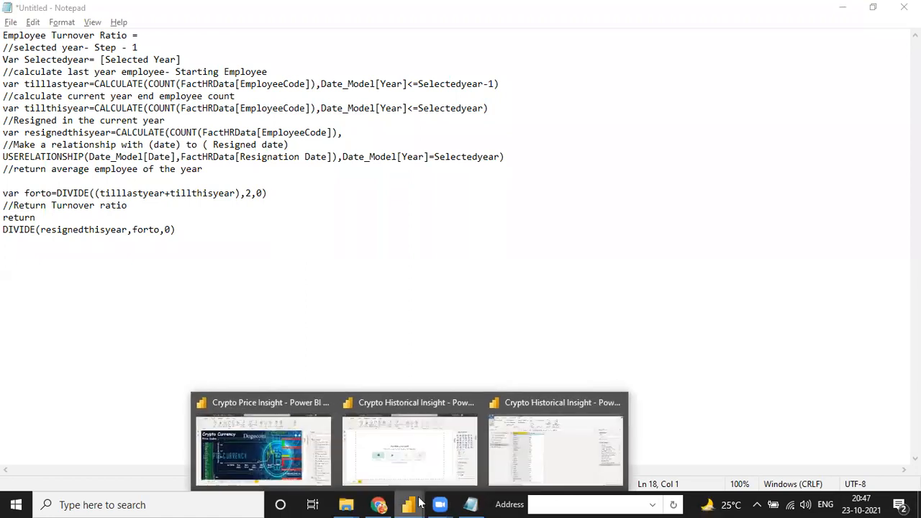
click(534, 469)
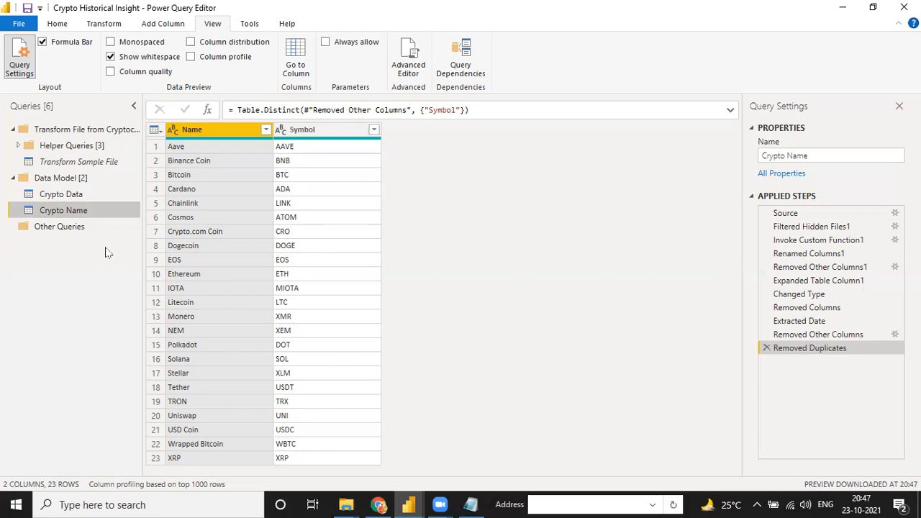
Create a new query that references the Crypto Data query
click(81, 194)
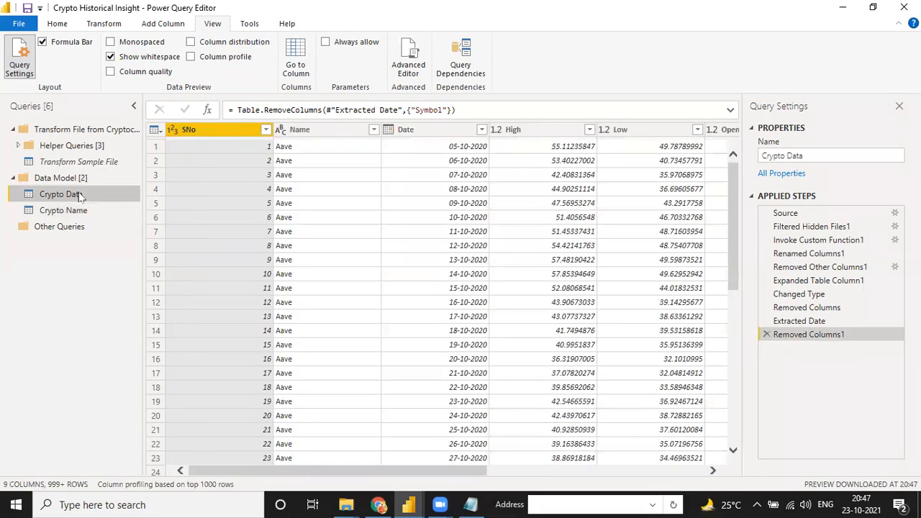
right_click(80, 194)
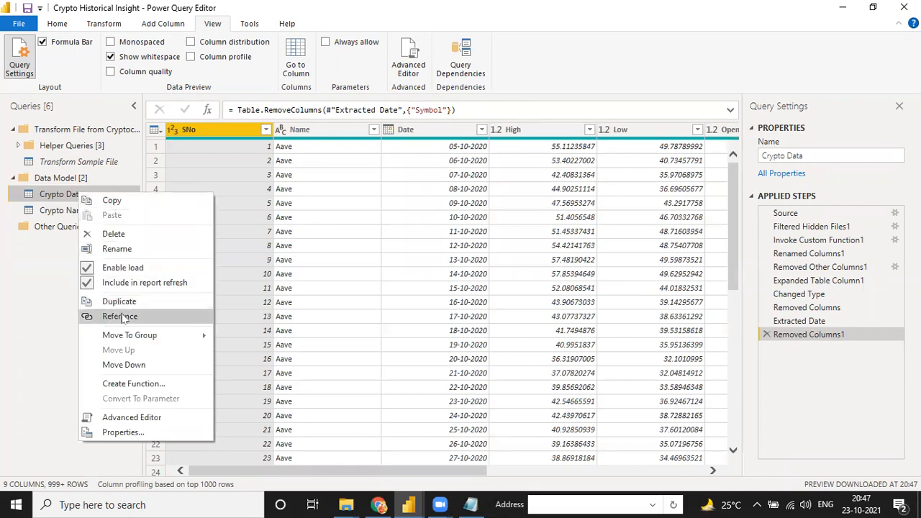
click(120, 317)
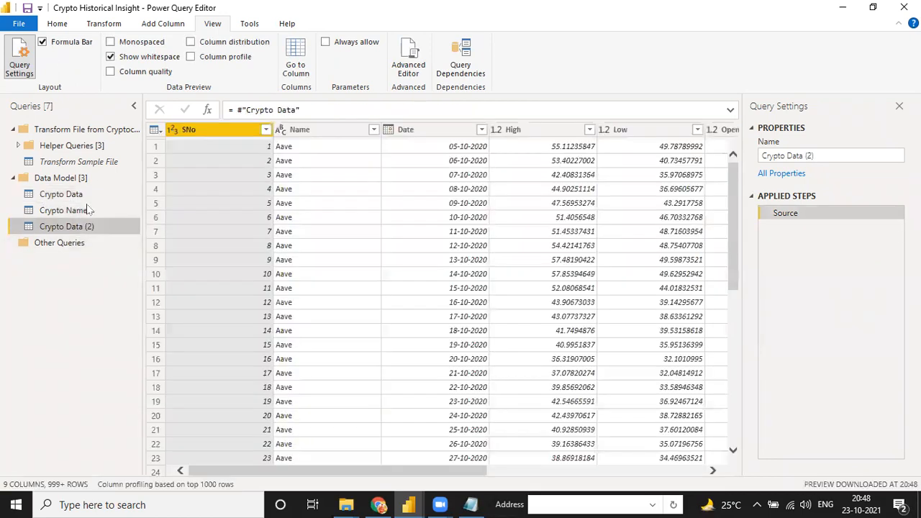
Move the original Crypto Data query into a new group named Stagging Query
click(81, 194)
right_click(82, 196)
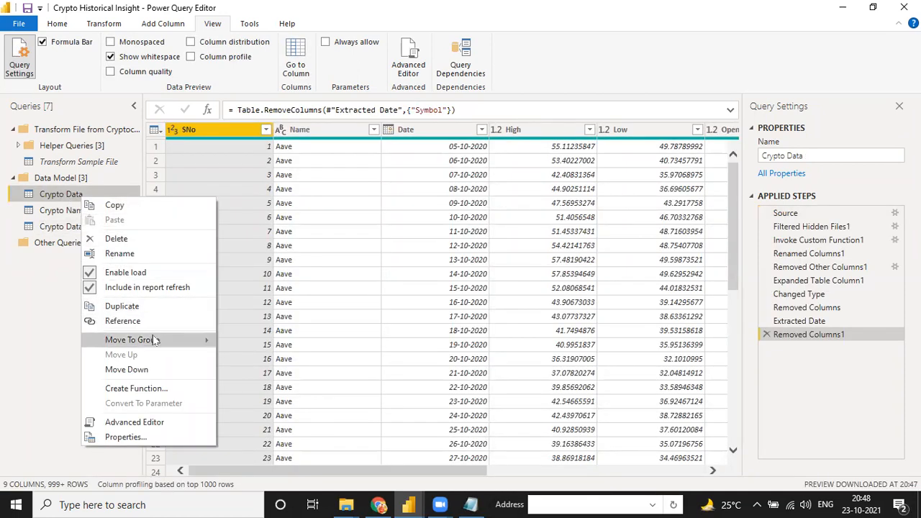
mouse_move(153, 339)
click(263, 404)
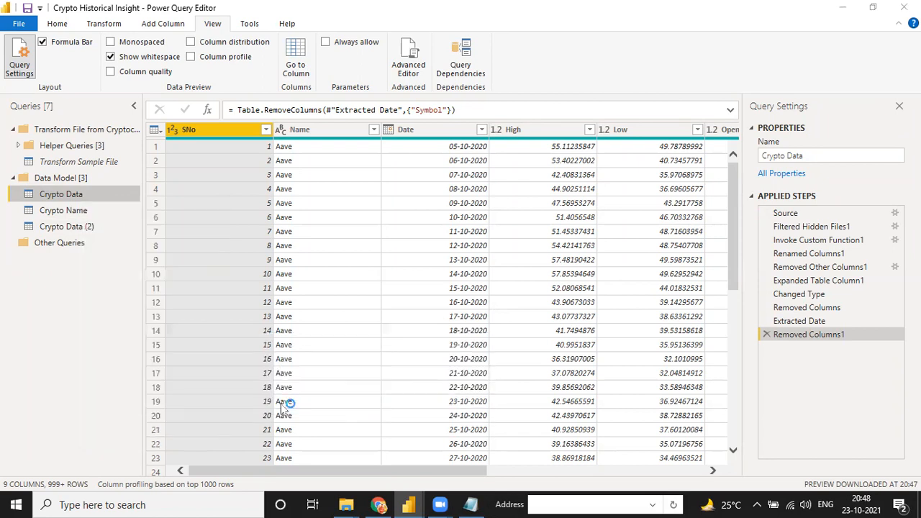
text(Stagging Query)
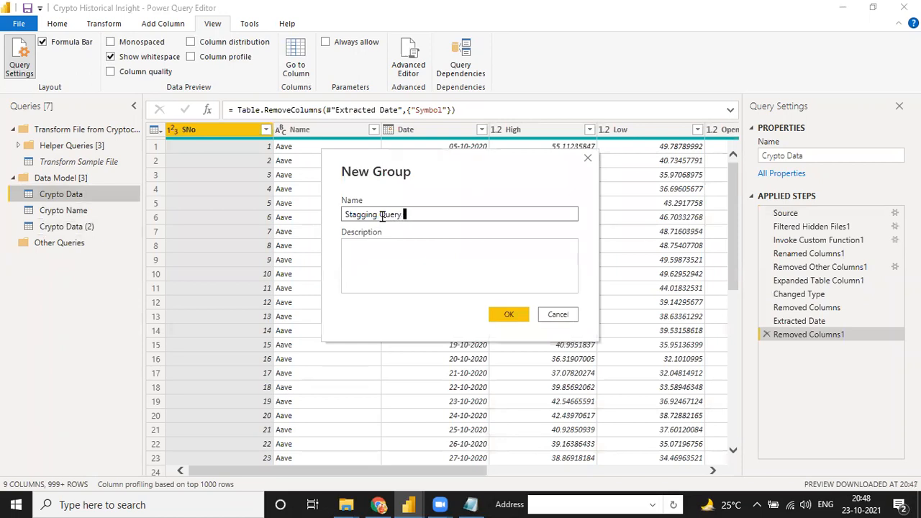
click(509, 314)
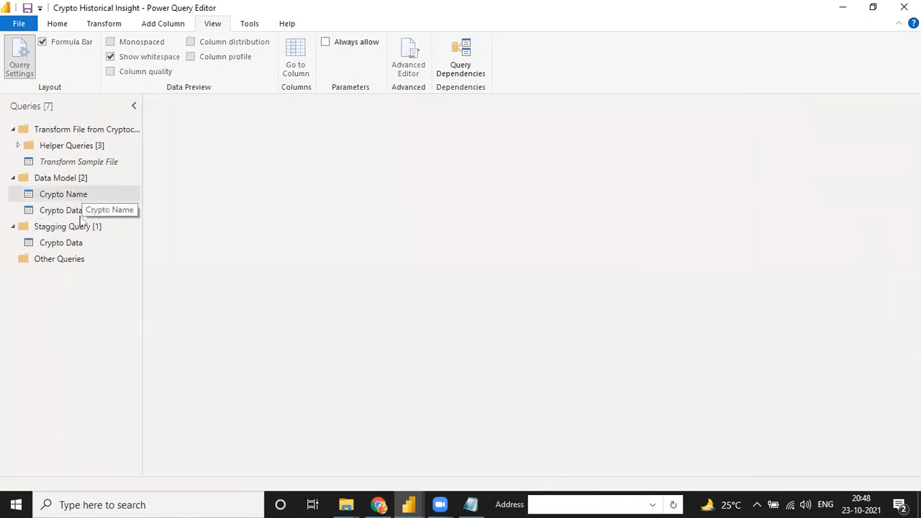
click(72, 245)
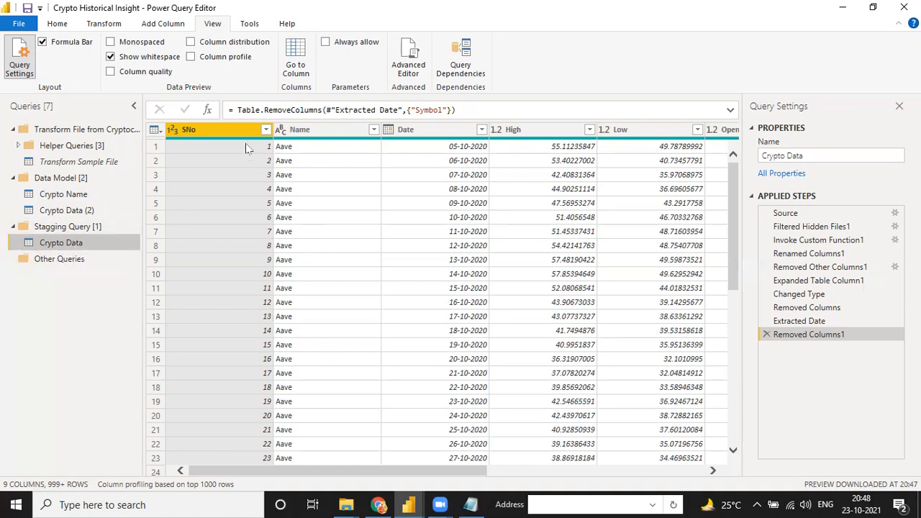
click(110, 211)
click(87, 195)
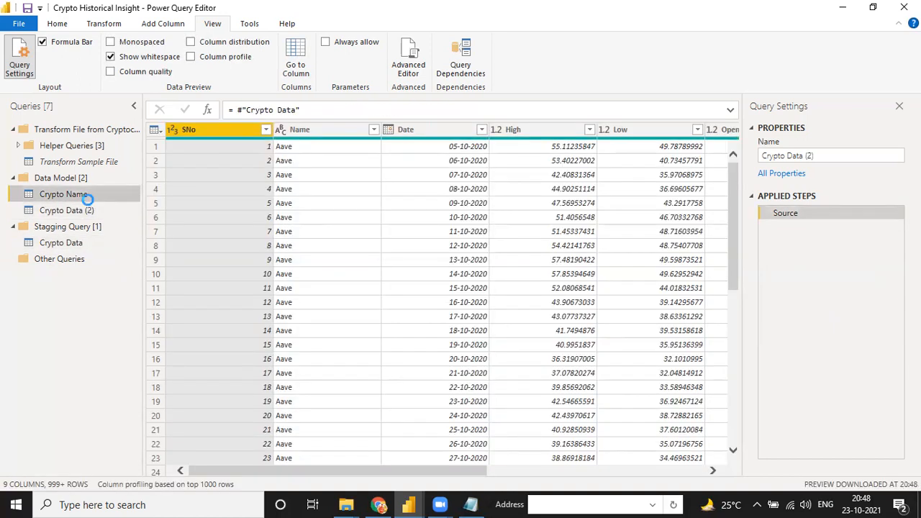
click(90, 211)
click(86, 202)
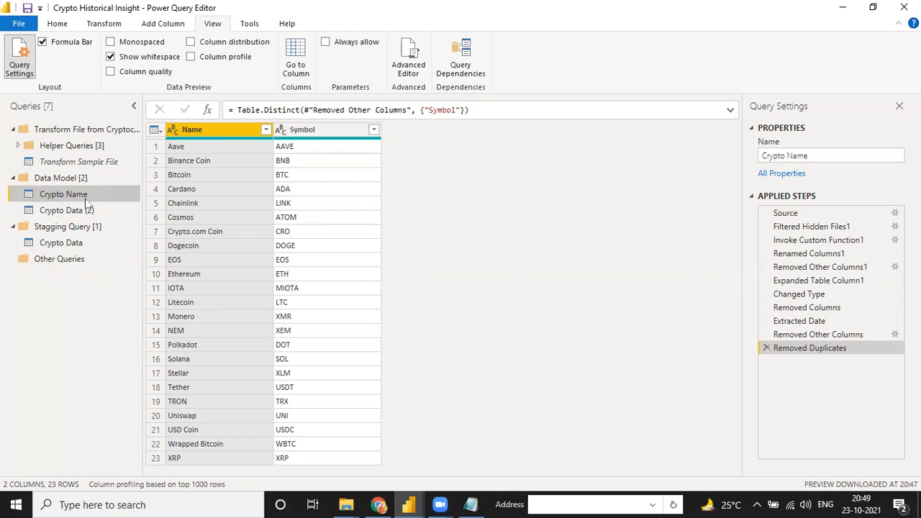
Disable loading for the Crypto Data query in the Stagging Query group
click(81, 245)
right_click(81, 248)
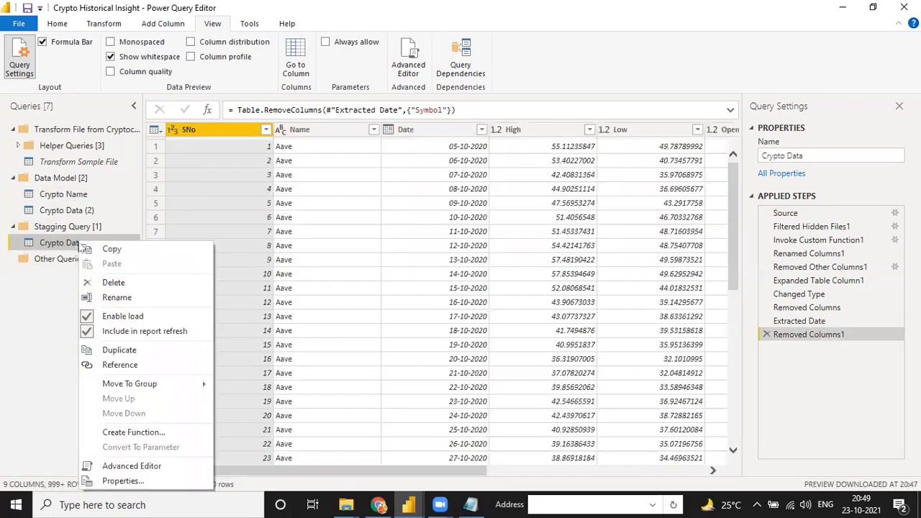
click(89, 317)
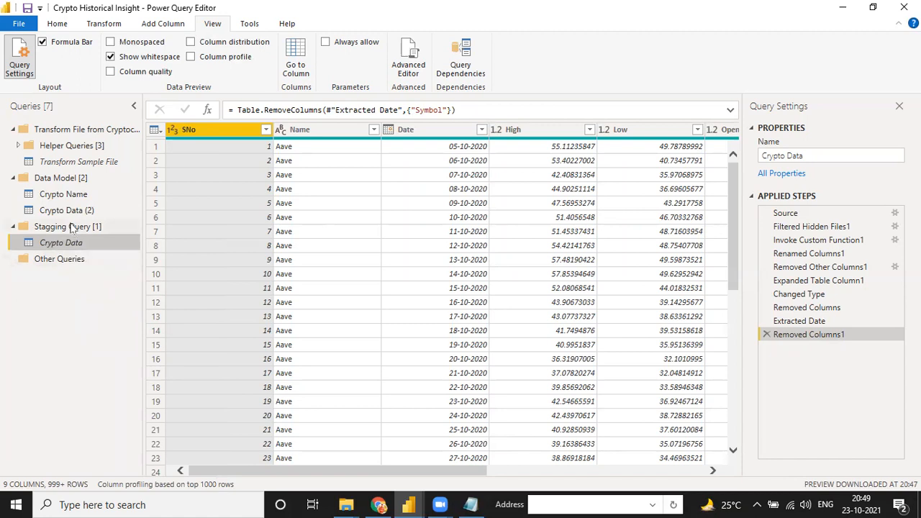
Rename the referenced Crypto Data (2) query in the Data Model group as Crypto Data Manual
click(69, 197)
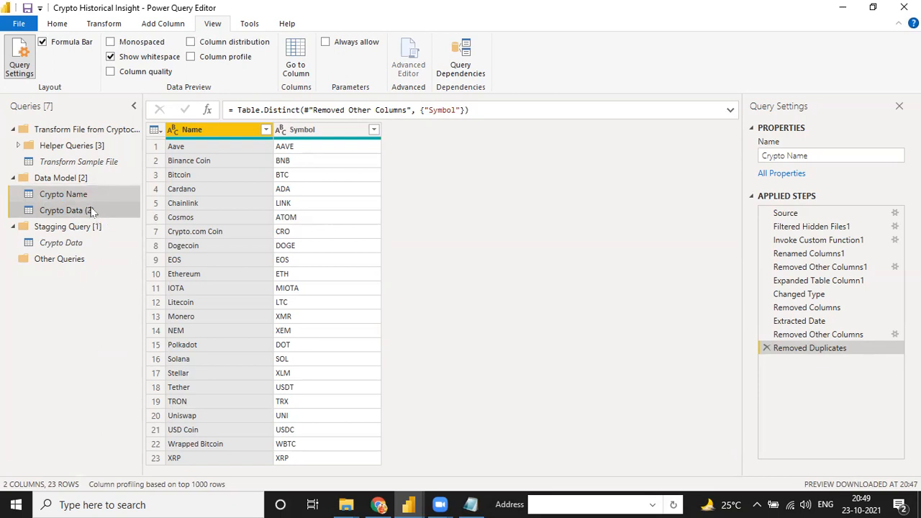
click(64, 210)
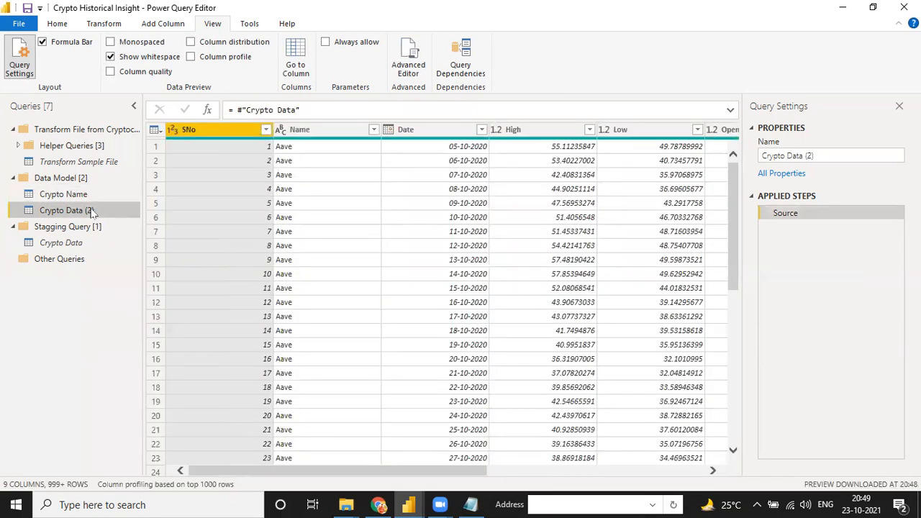
double_click(91, 211)
text(Crypto)
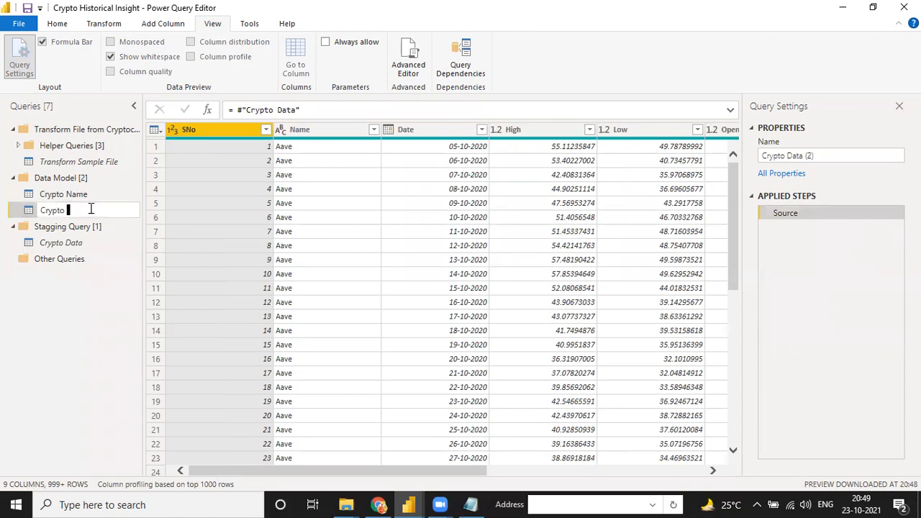
text(Data Manual)
click(78, 329)
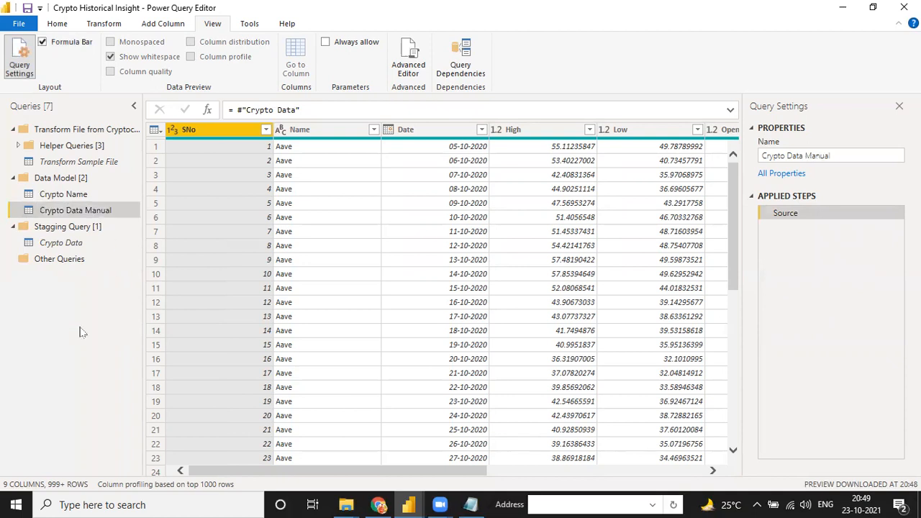
Switch to the Cryptocurrency Dashboard folder in File Explorer and make a copy of the coin_XRP file there
click(81, 244)
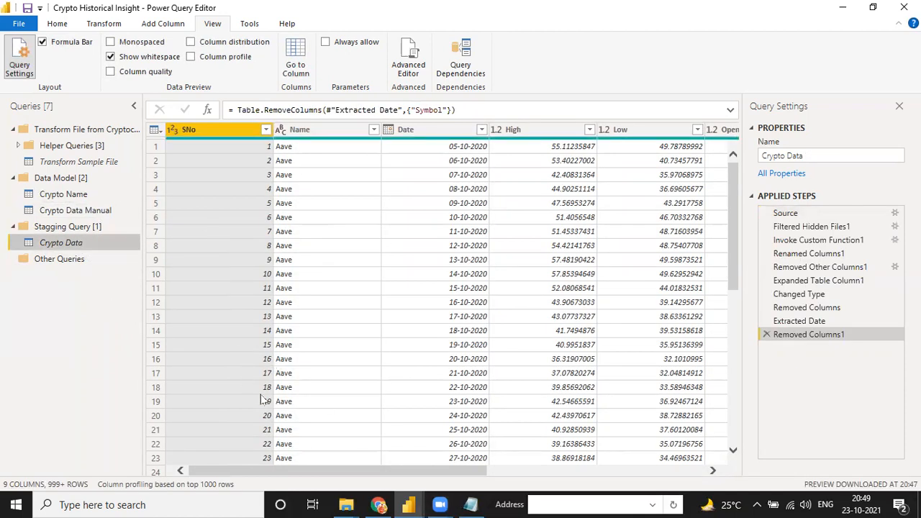
mouse_move(344, 503)
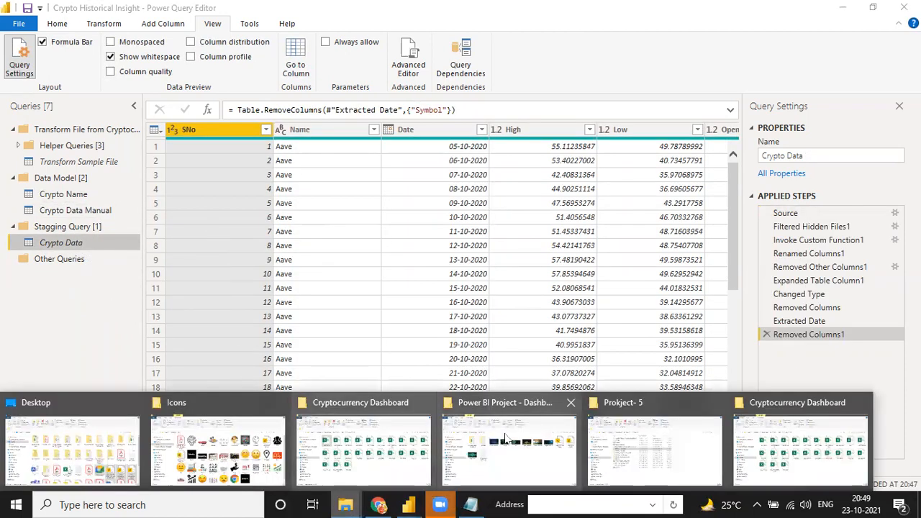
click(383, 466)
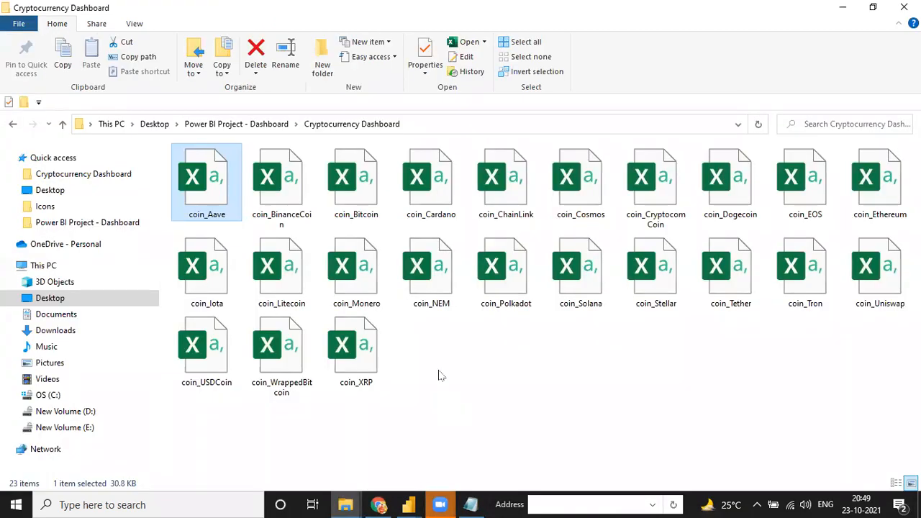
click(375, 342)
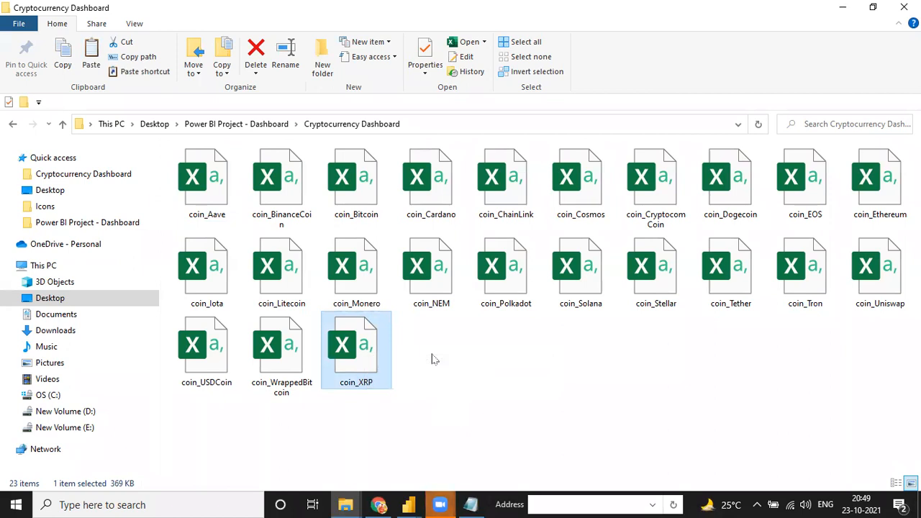
key(ctrl+c)
key(ctrl+v)
click(388, 420)
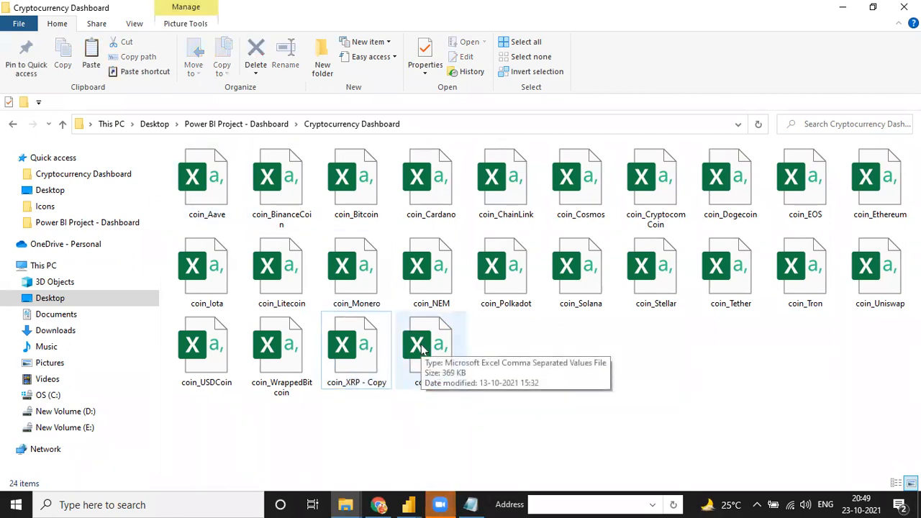
Return to Power Query Editor and refresh the preview of the Crypto Data query
click(408, 504)
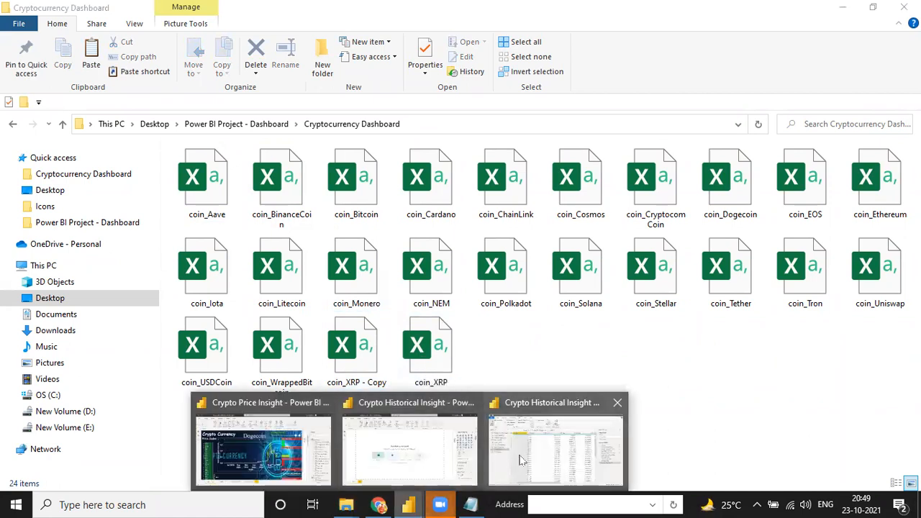
click(542, 457)
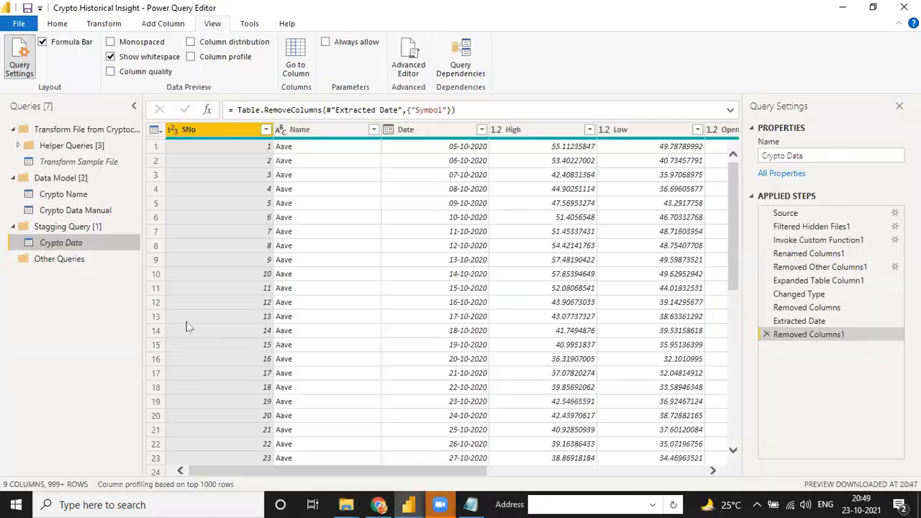
click(57, 23)
click(269, 64)
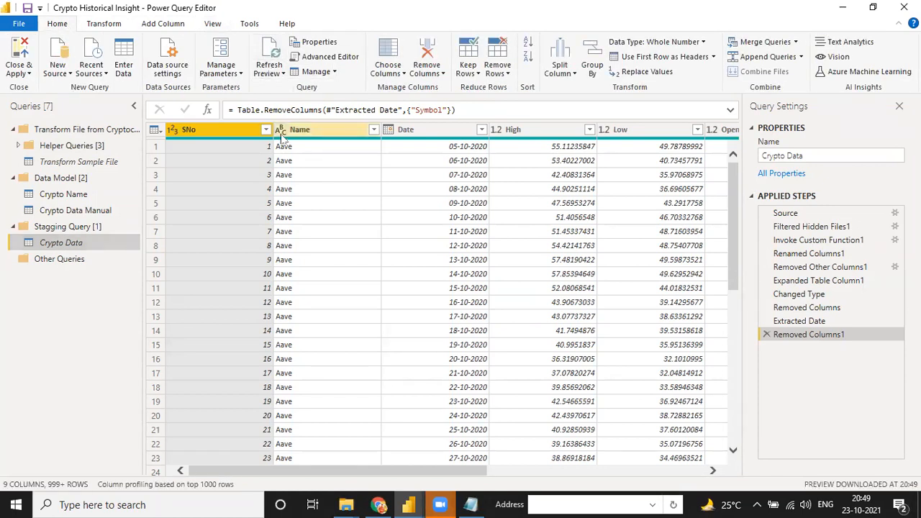
click(272, 72)
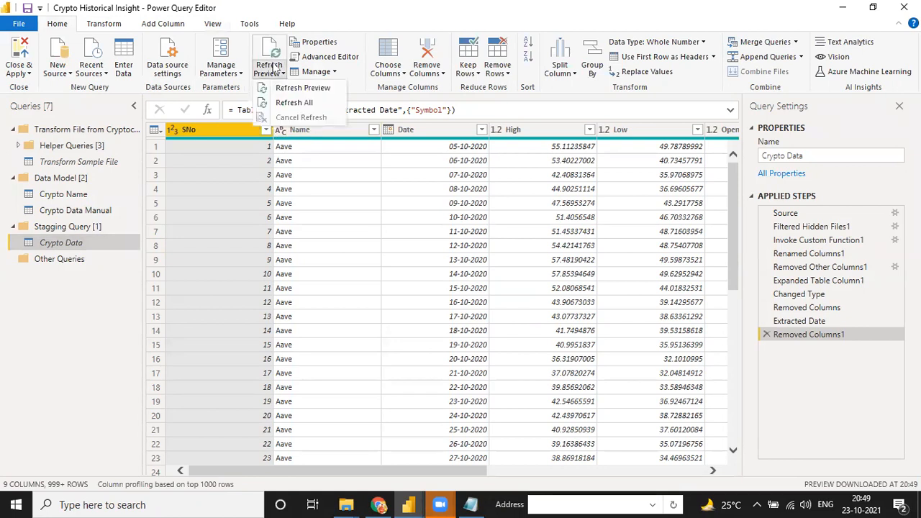
click(278, 89)
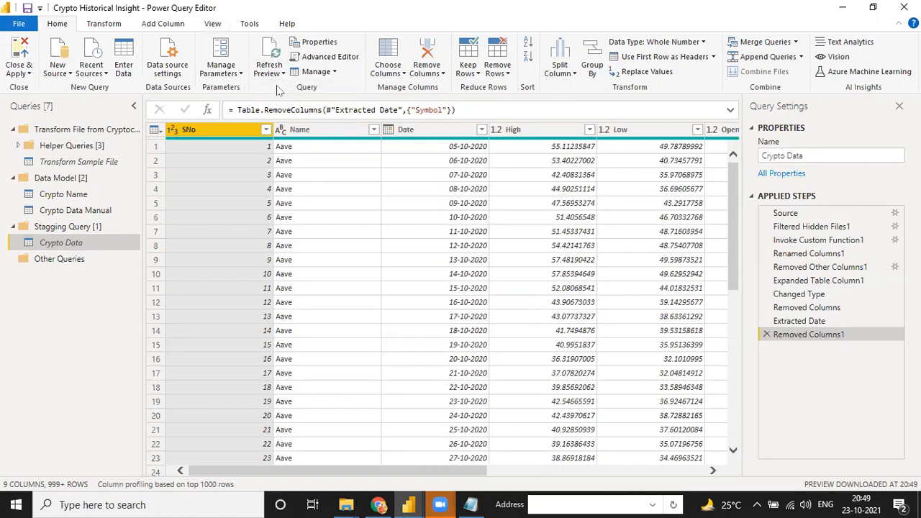
Open the Crypto Name query and refresh all query previews
click(93, 196)
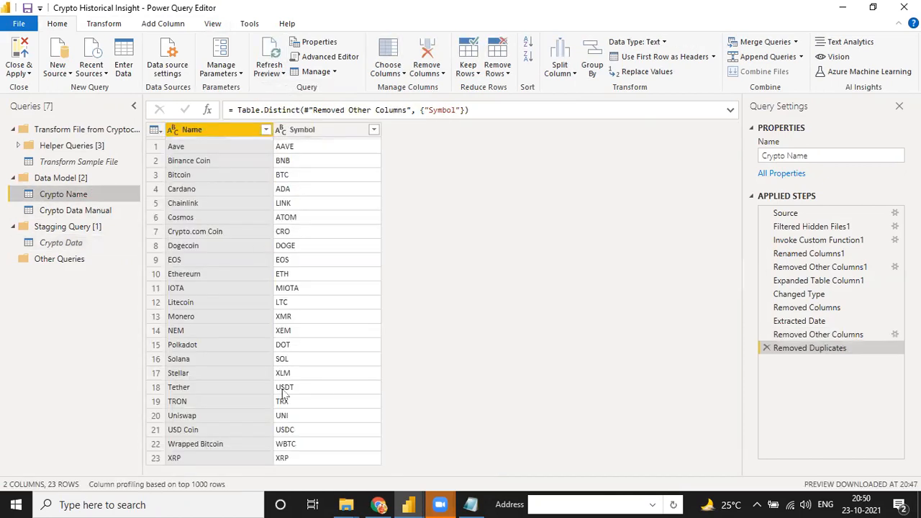
click(274, 74)
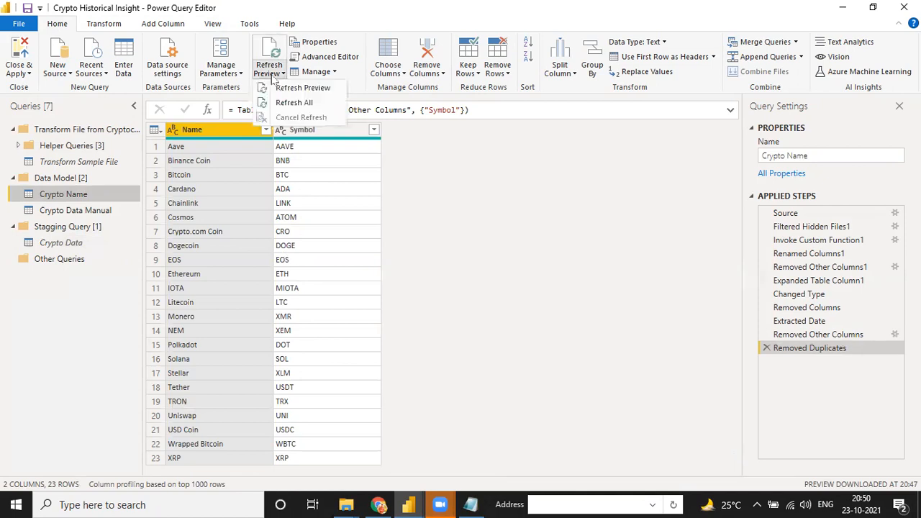
click(283, 102)
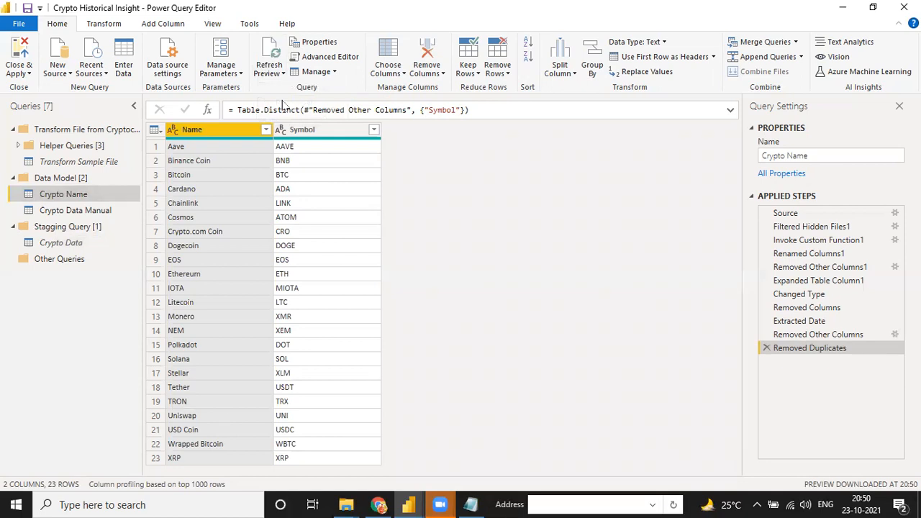
Look through the Crypto Data rows in the Stagging Query group and refresh all query previews again
click(81, 244)
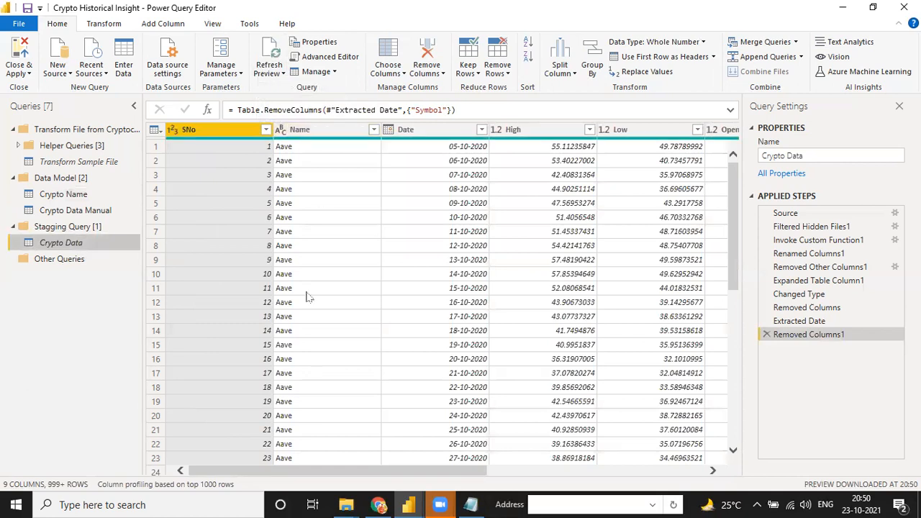
scroll(307, 296, down, 12)
scroll(307, 295, up, 12)
click(272, 73)
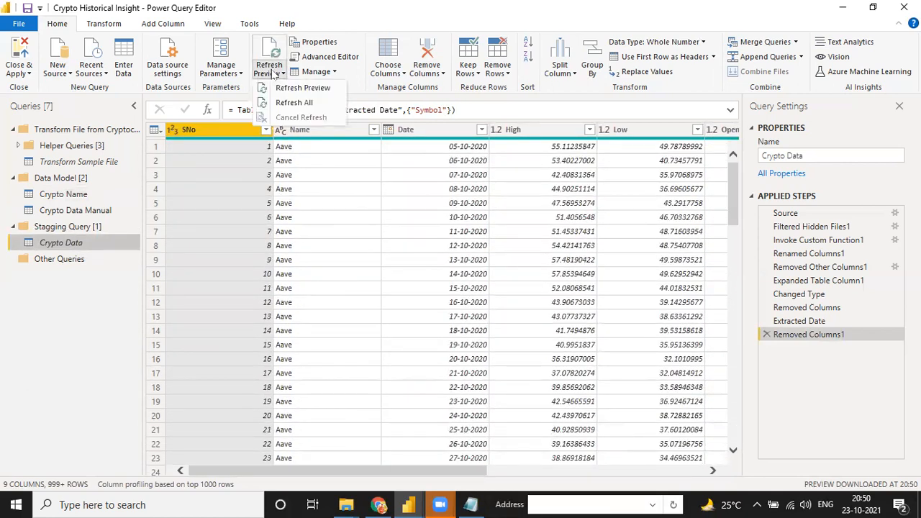
click(289, 103)
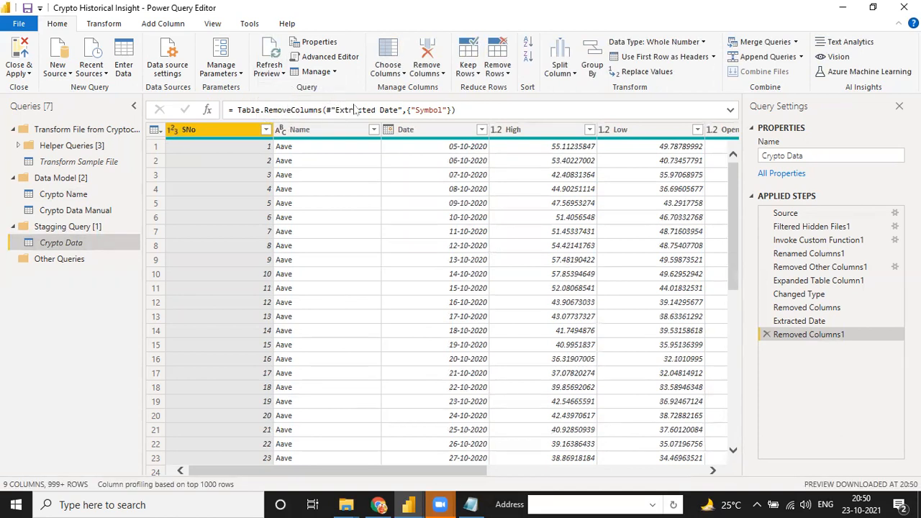
Load the full list of Name filter values in Crypto Data and review the coin names without applying a filter
click(374, 129)
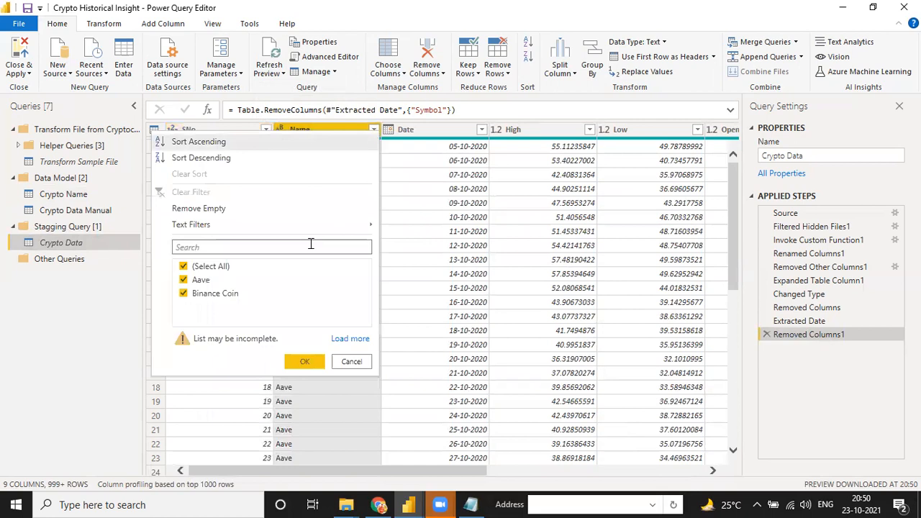
click(350, 338)
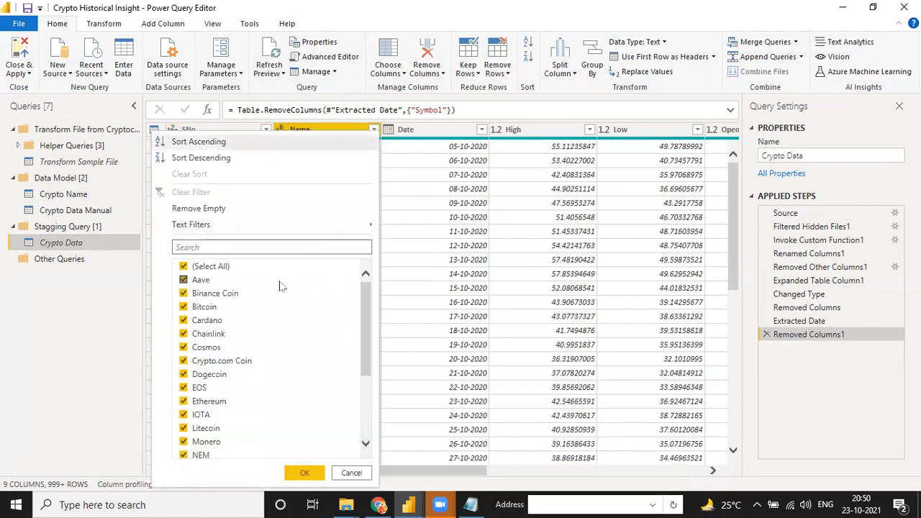
scroll(278, 355, down, 3)
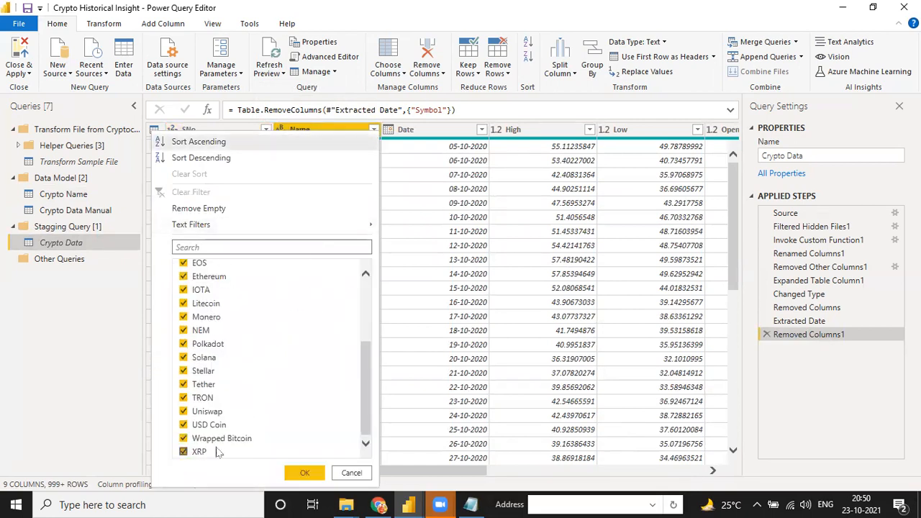
scroll(239, 385, up, 2)
scroll(239, 385, up, 2)
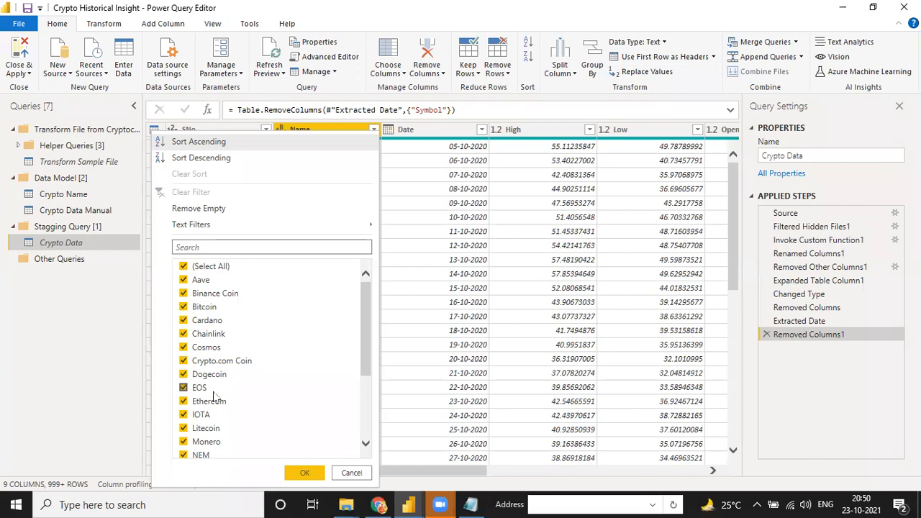
scroll(214, 393, down, 3)
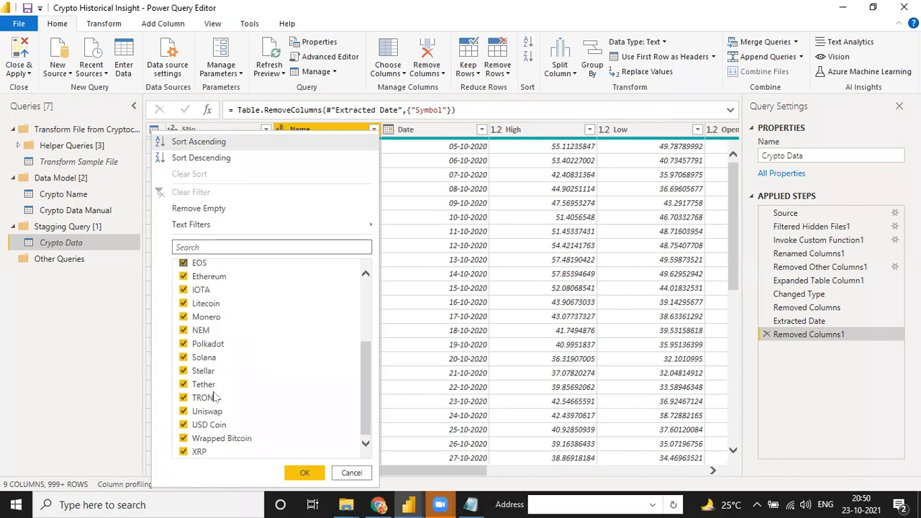
click(352, 473)
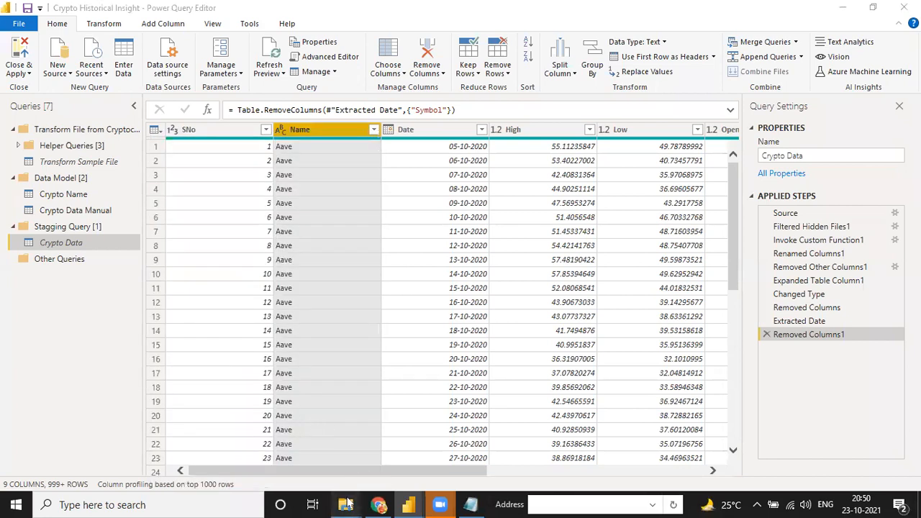
Switch to File Explorer to check the coin_XRP files in the Cryptocurrency Dashboard folder, and return to Power Query Editor
mouse_move(345, 504)
click(407, 473)
click(358, 359)
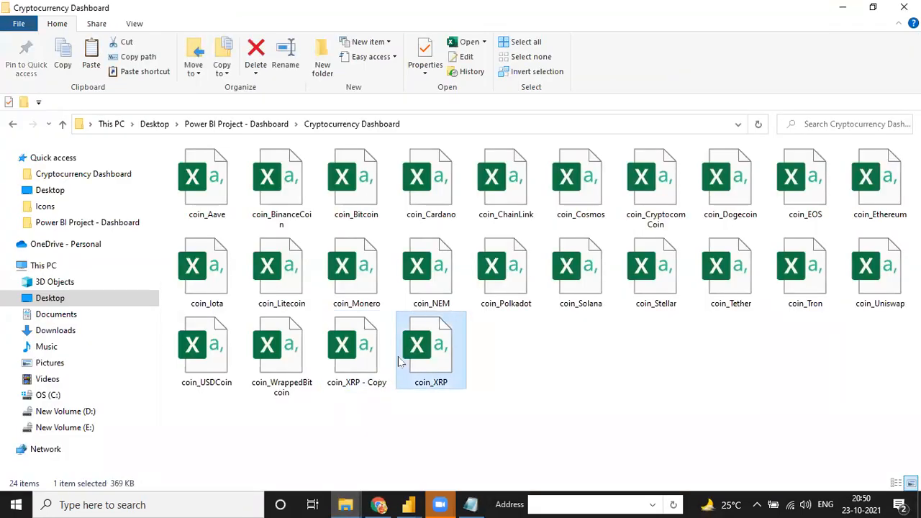
key(alt+Tab)
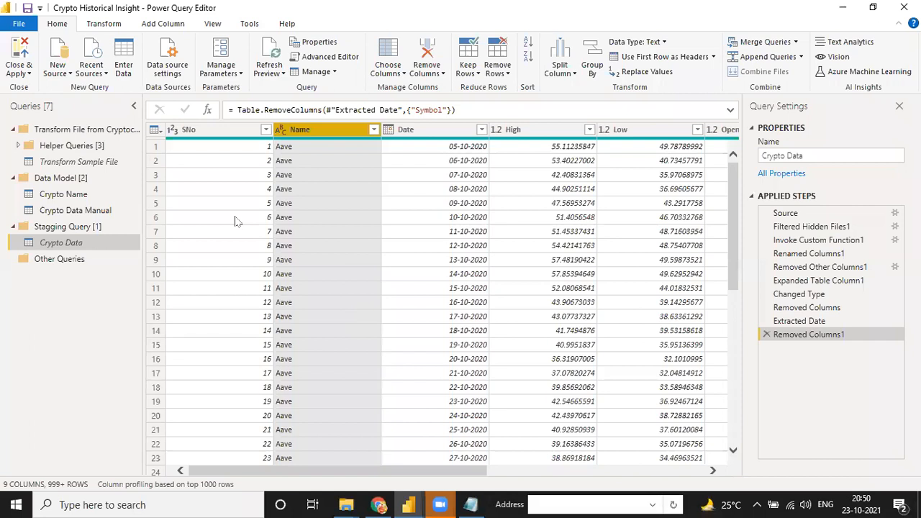
Compare the data and applied steps of the Crypto Data Manual and Crypto Data queries
click(72, 211)
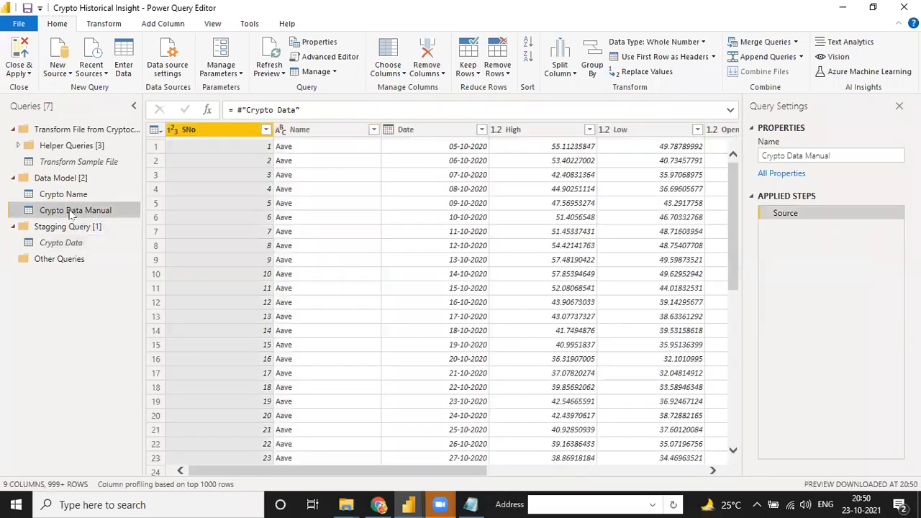
click(396, 333)
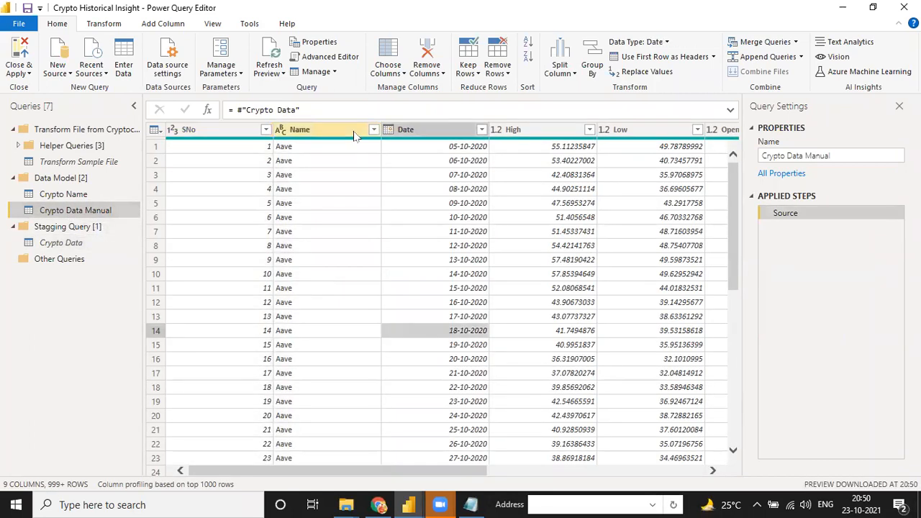
click(79, 243)
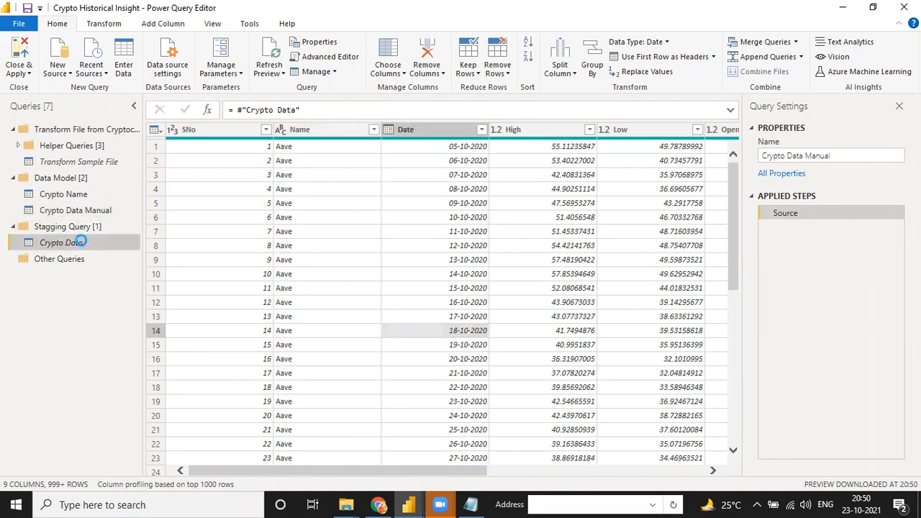
click(81, 216)
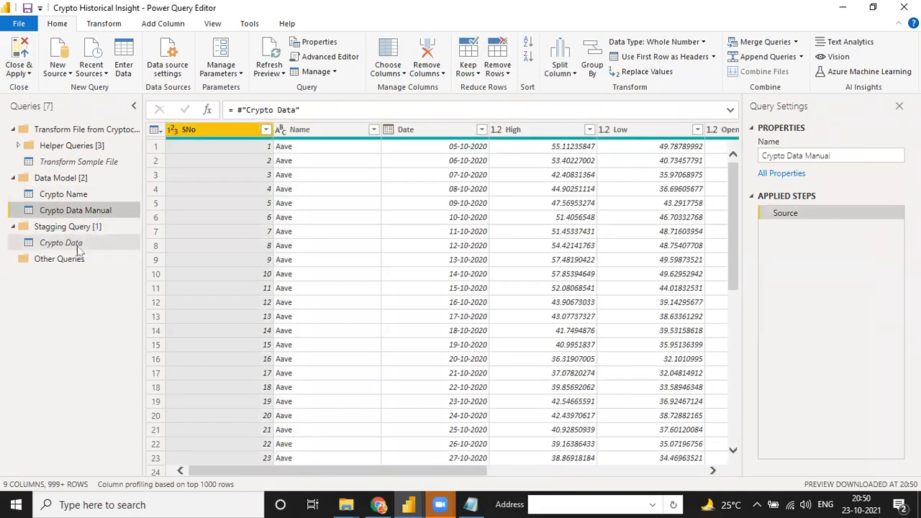
click(78, 245)
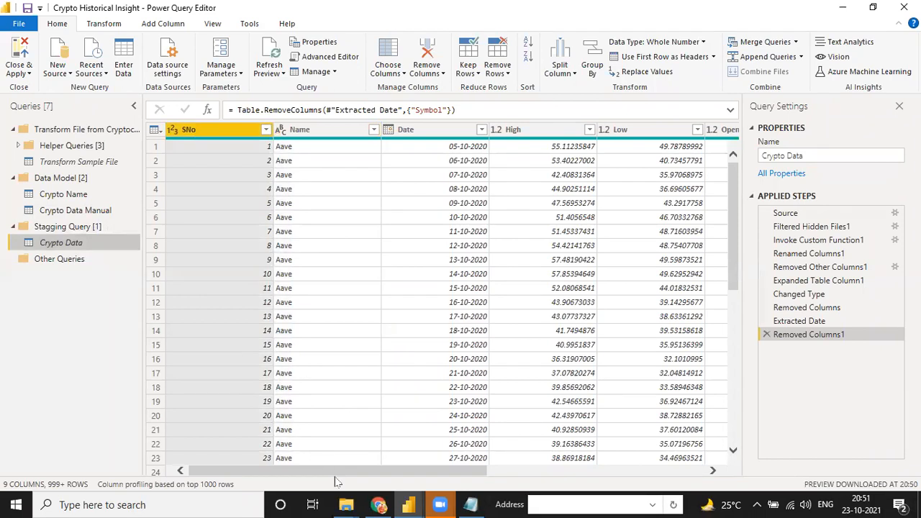
Switch to File Explorer and delete the coin_XRP - Copy file from the Cryptocurrency Dashboard folder
click(346, 504)
click(372, 457)
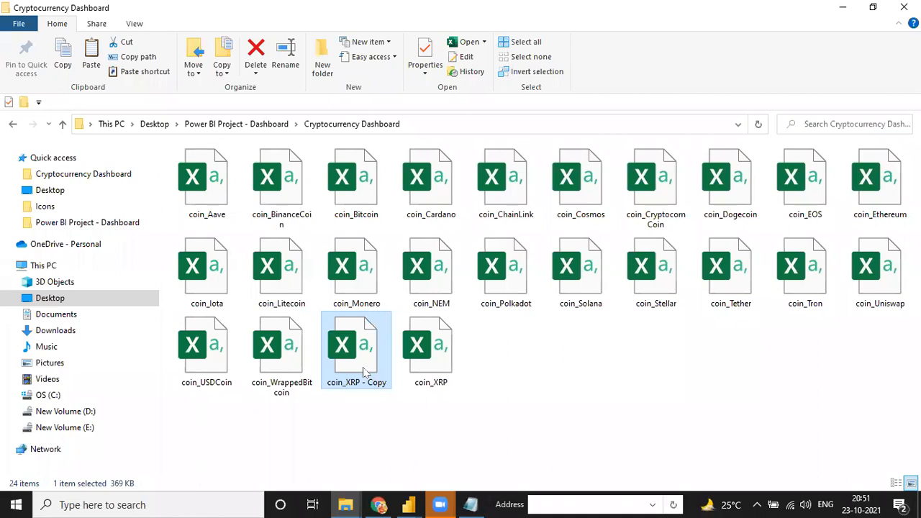
key(alt+Tab)
click(92, 210)
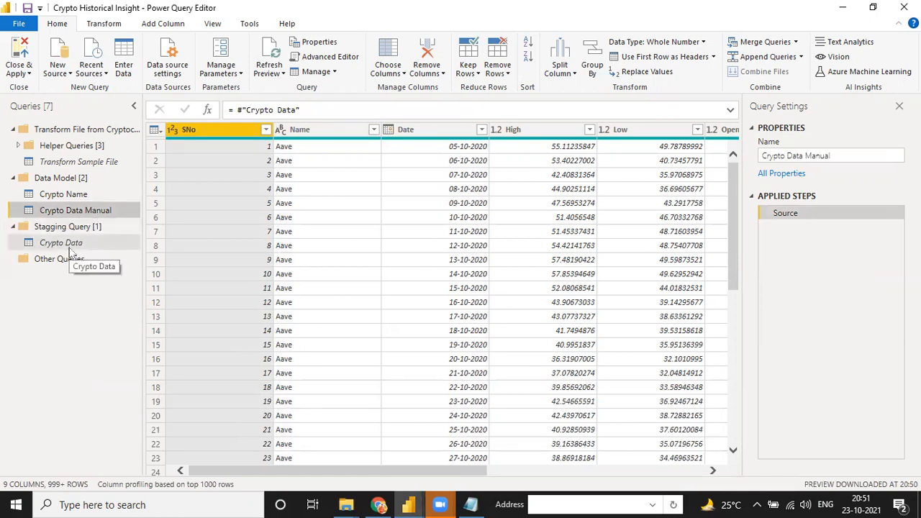
key(alt+Tab)
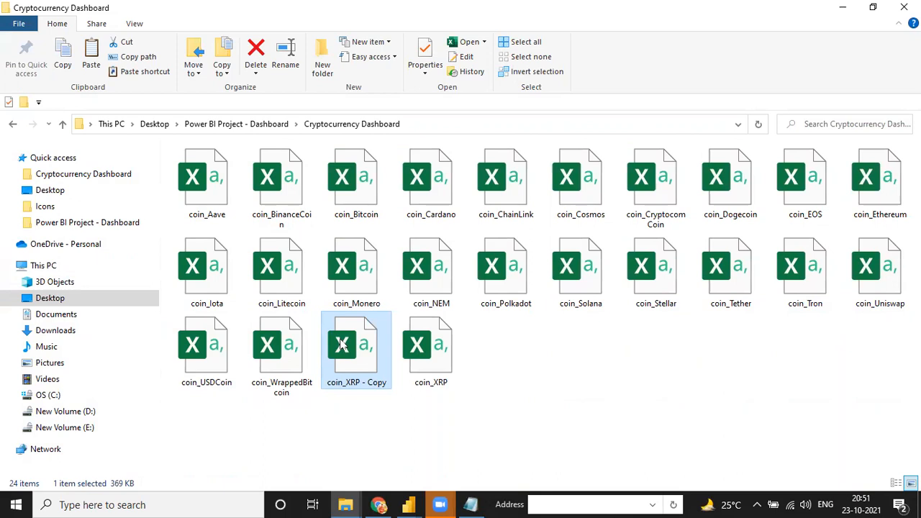
key(Delete)
click(382, 421)
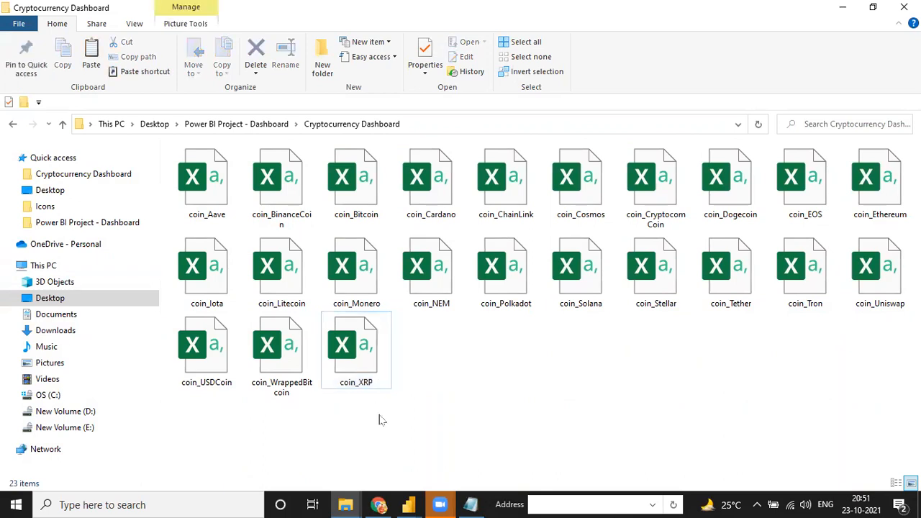
Return to Power Query Editor and select the Other Queries group
key(alt+Tab)
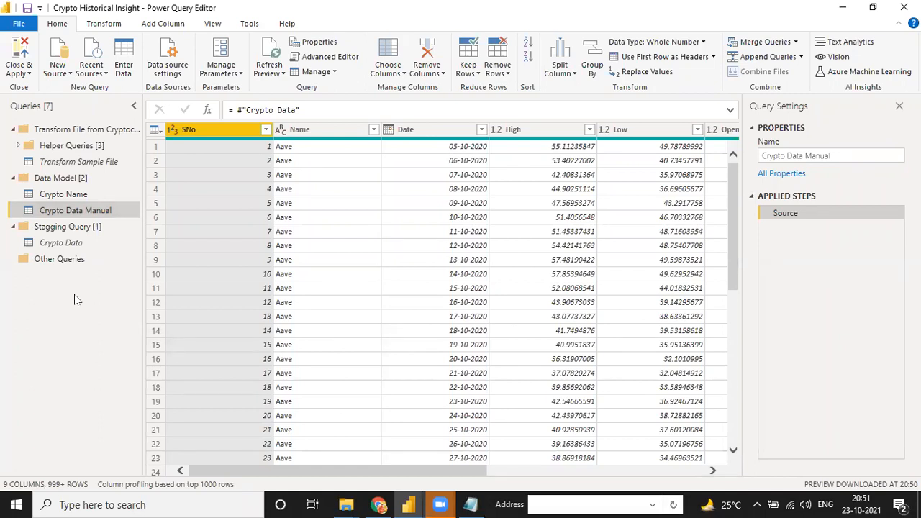
click(72, 259)
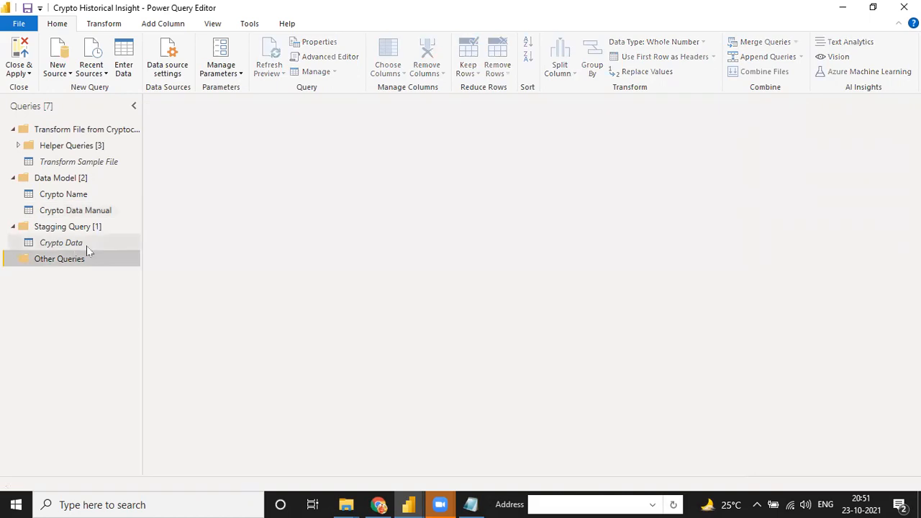
Review the table previews of the Crypto Data, Crypto Name and Crypto Data Manual queries
click(82, 246)
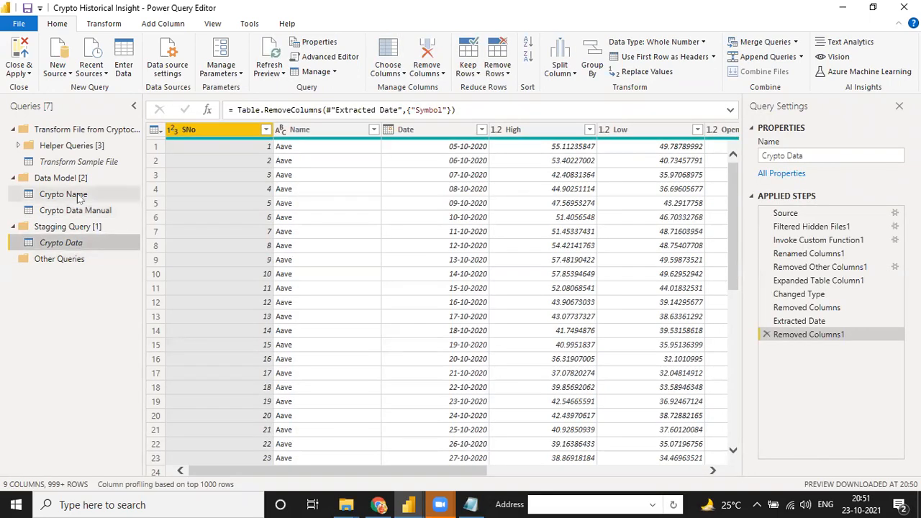
click(79, 197)
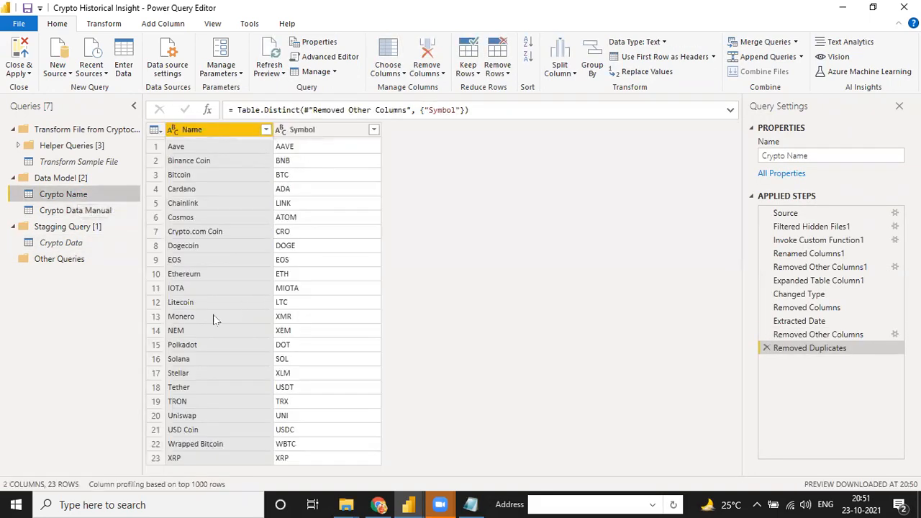
click(108, 211)
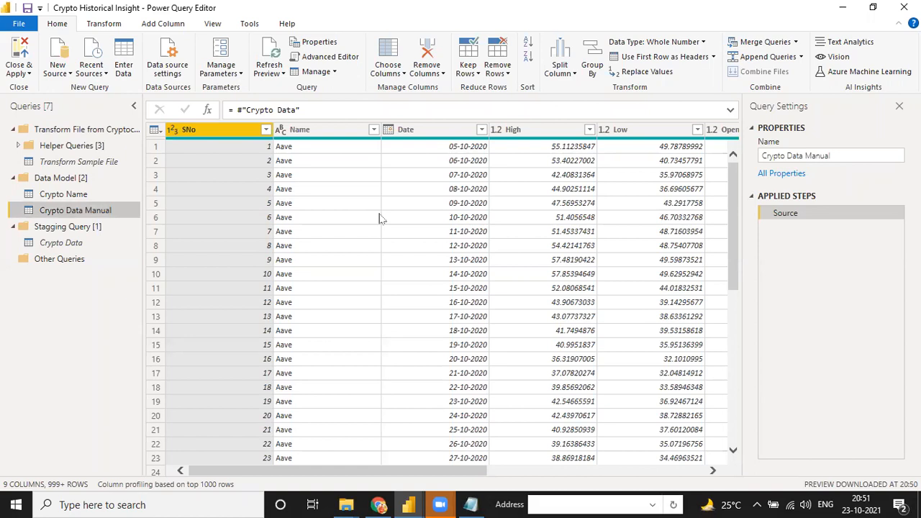
click(389, 65)
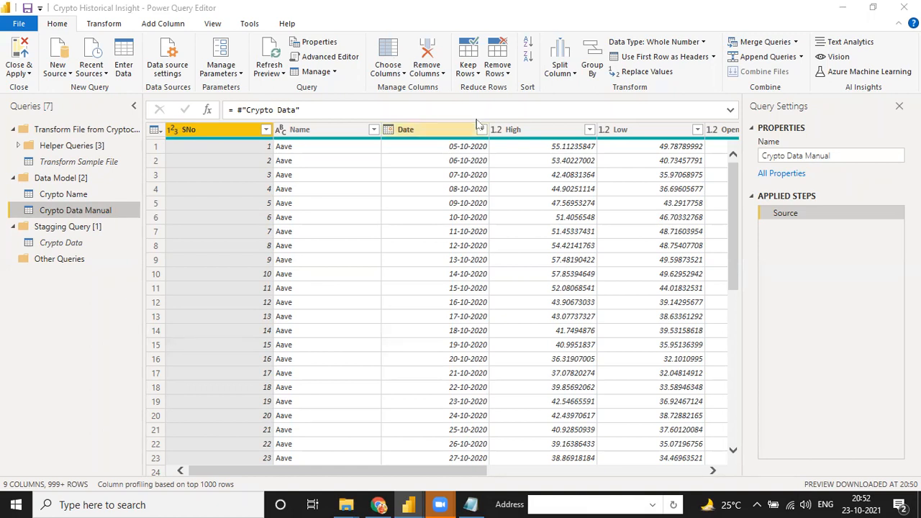
Switch to Notepad and close the untitled Employee Turnover Ratio note without saving it
click(471, 505)
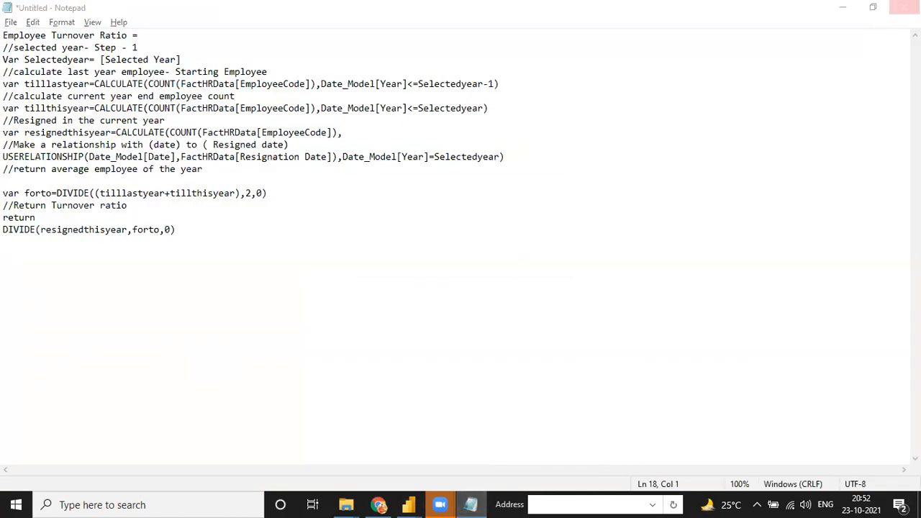
click(904, 7)
click(482, 252)
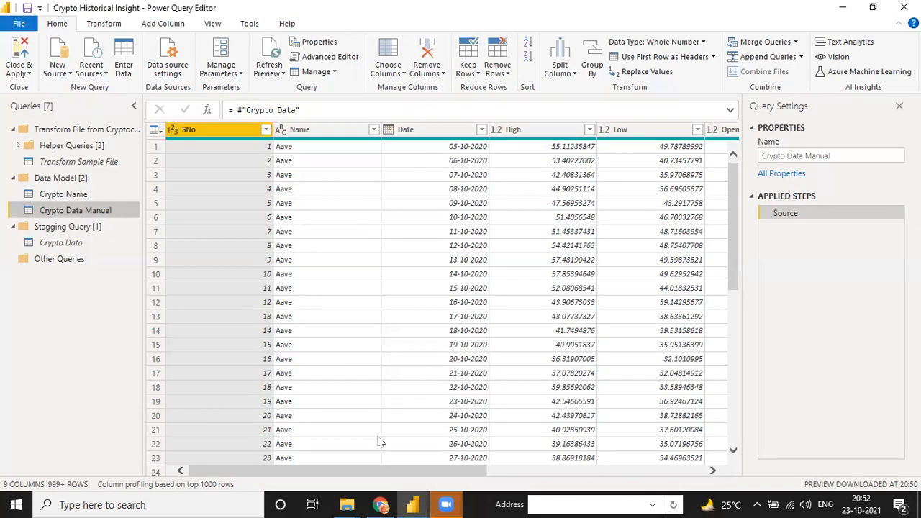
Open the Power BI Date Table code text file from the Power BI Project - Dashboard folder and select all its code
mouse_move(347, 502)
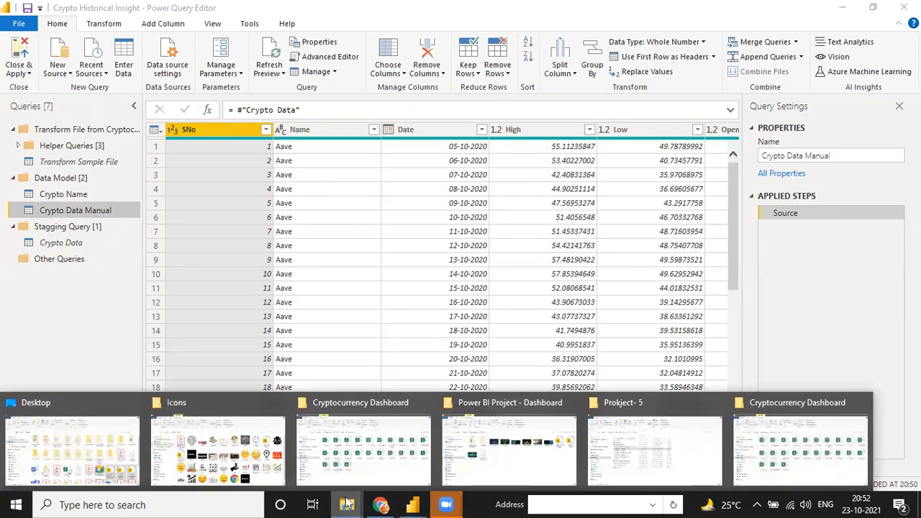
click(410, 450)
click(252, 125)
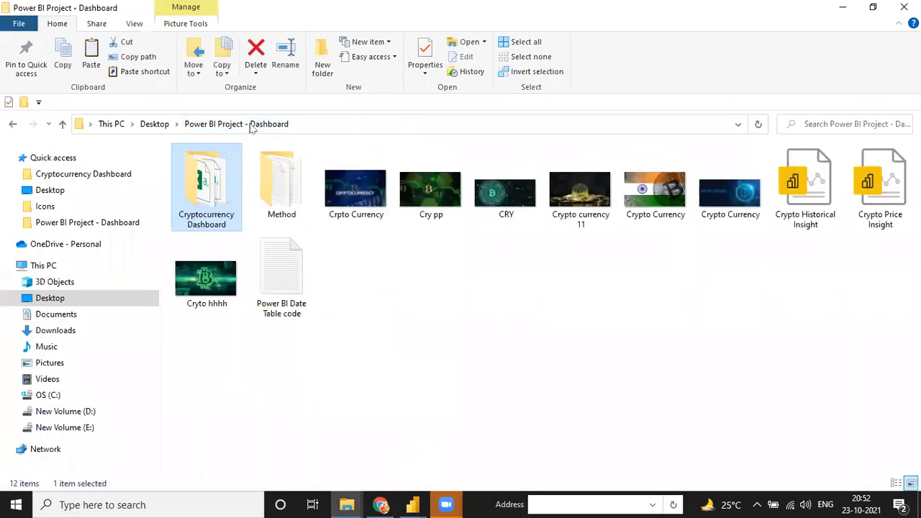
click(278, 281)
double_click(278, 280)
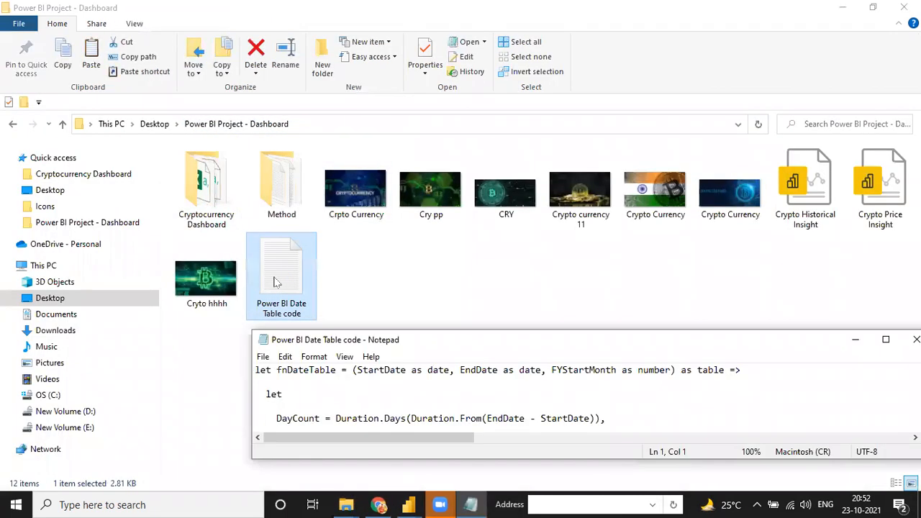
click(884, 338)
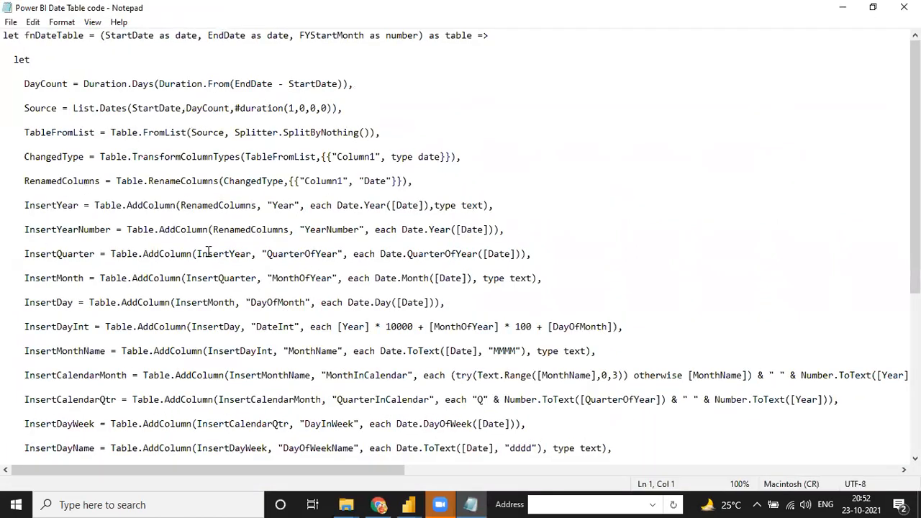
key(ctrl+a)
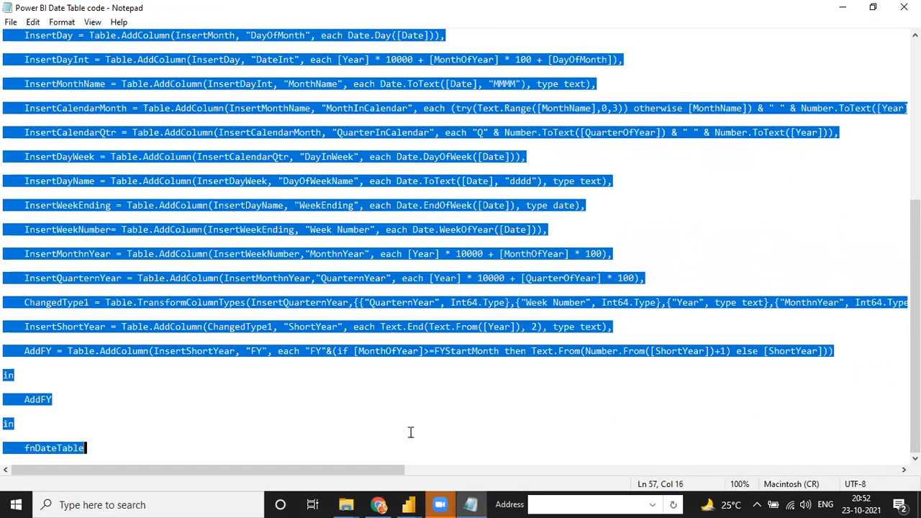
Switch back to Power Query Editor, add a blank query and open its code in the Advanced Editor
mouse_move(409, 504)
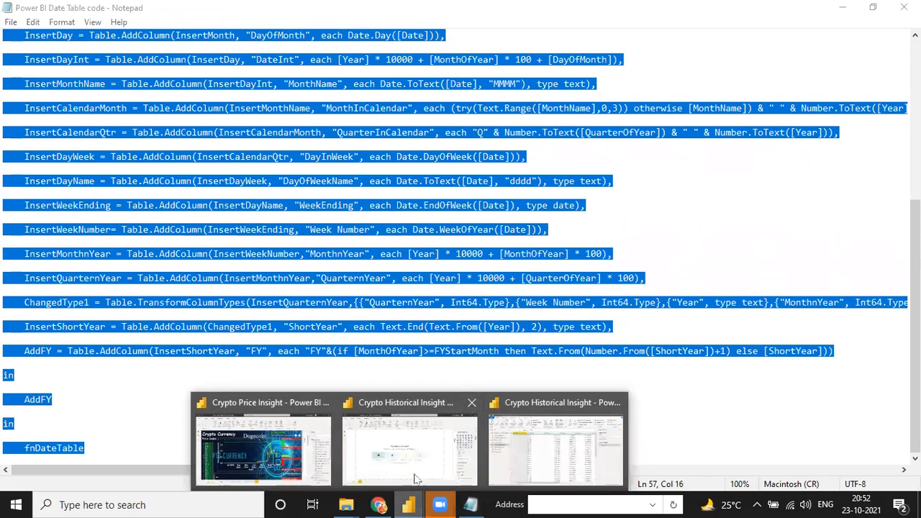
click(554, 450)
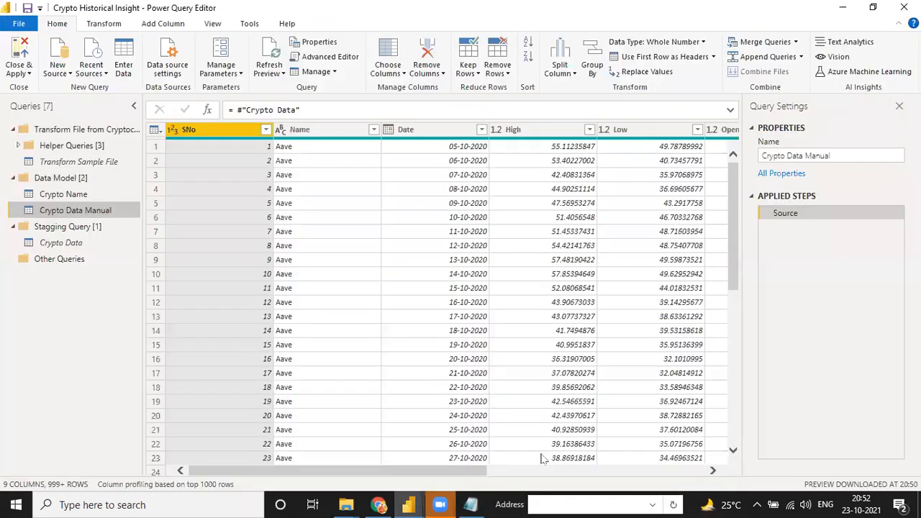
click(58, 66)
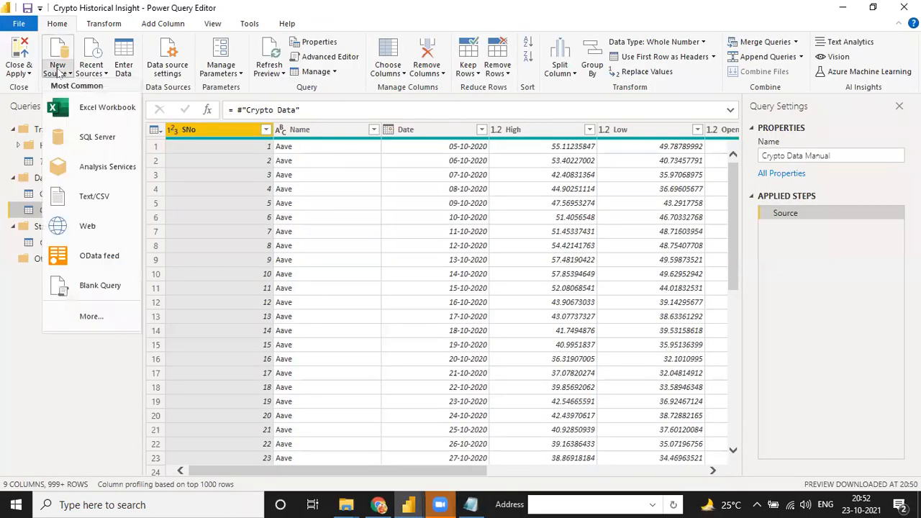
click(81, 288)
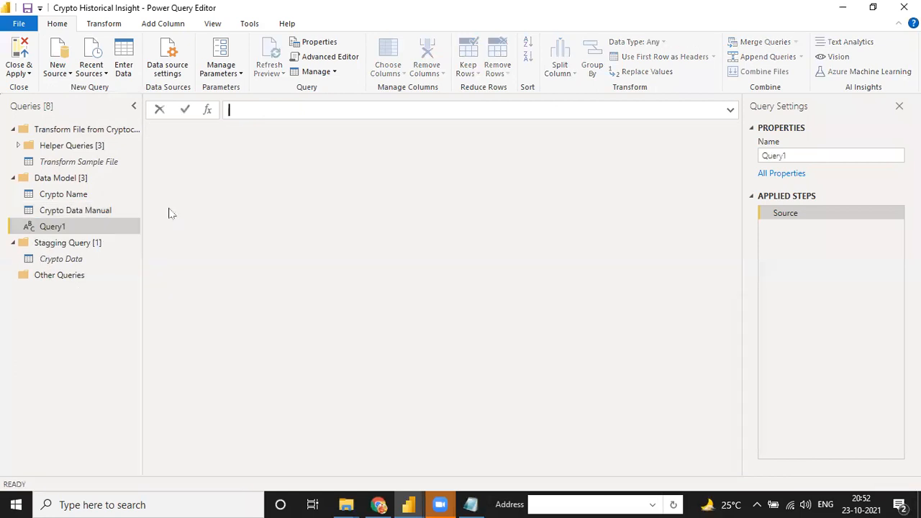
click(317, 58)
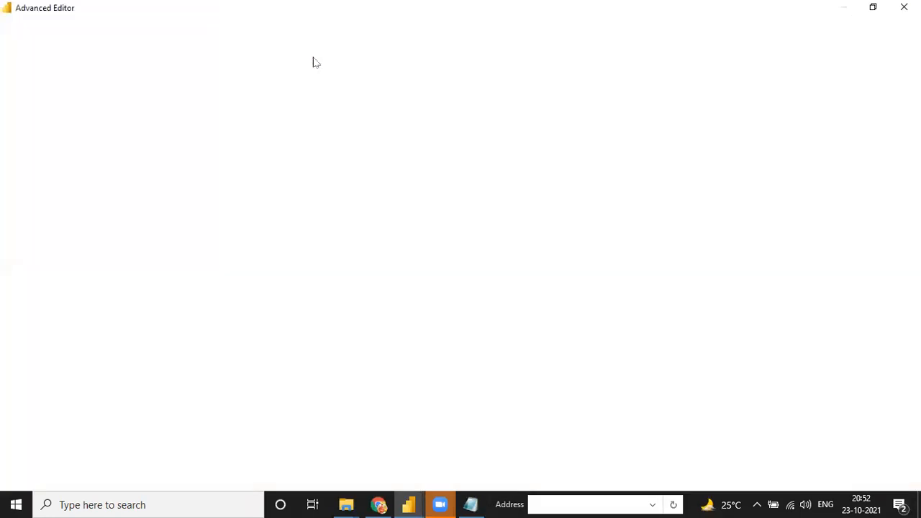
click(179, 144)
key(ctrl+a)
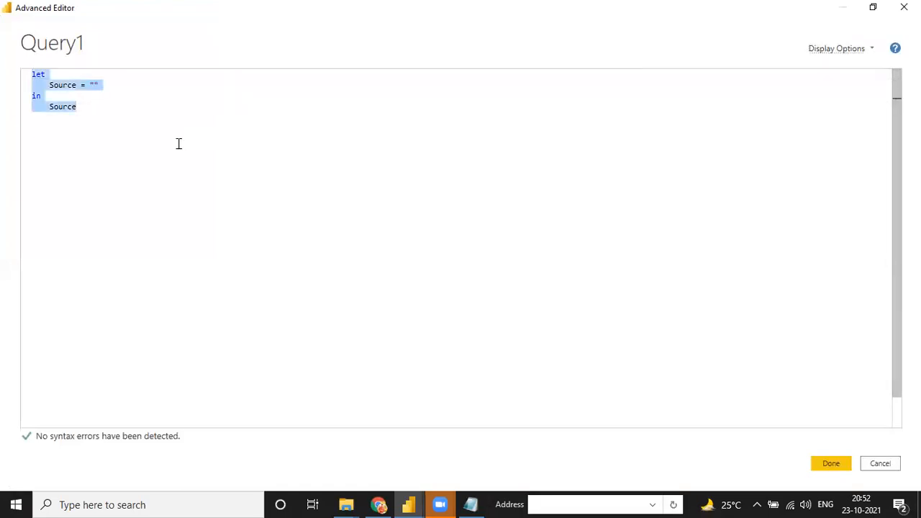
click(179, 144)
key(ctrl+a)
click(178, 144)
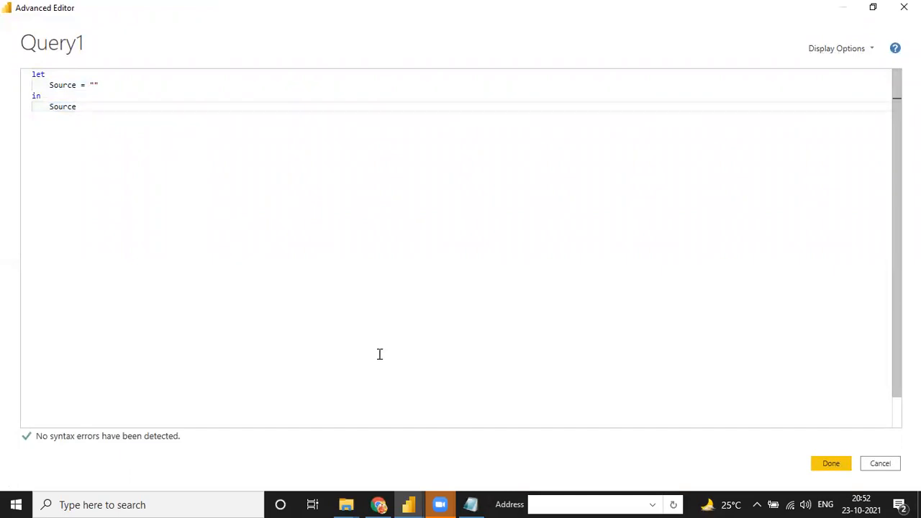
Copy the entire date table code from Notepad, replace the blank query's placeholder code with it and apply it
click(470, 505)
click(253, 427)
key(ctrl+a)
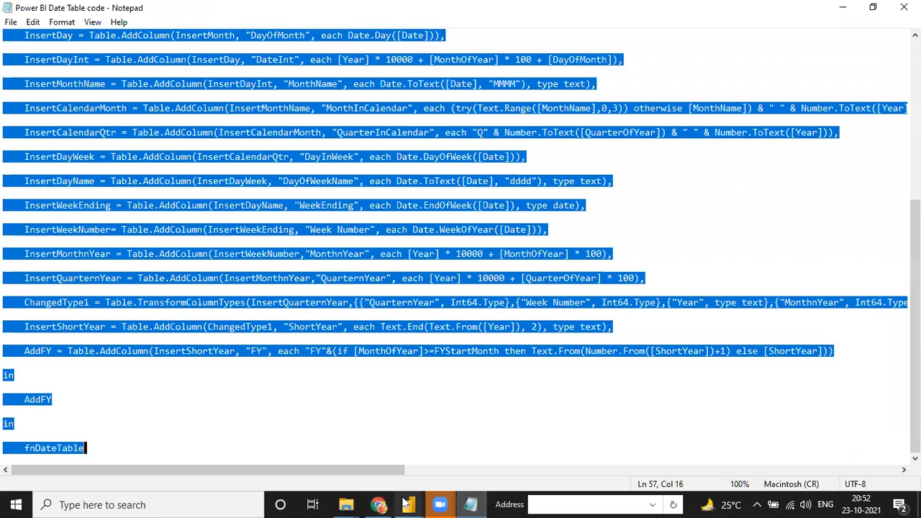
mouse_move(407, 504)
click(586, 457)
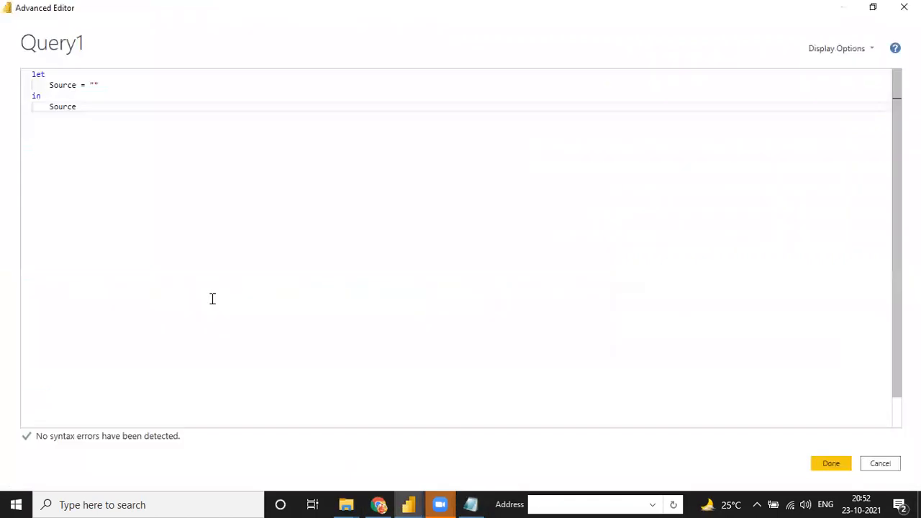
key(ctrl+a)
key(ctrl+v)
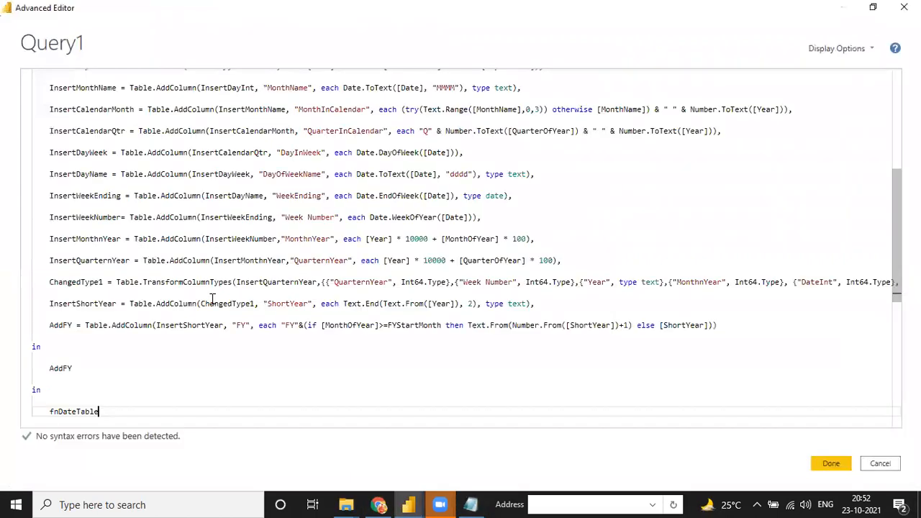
click(831, 464)
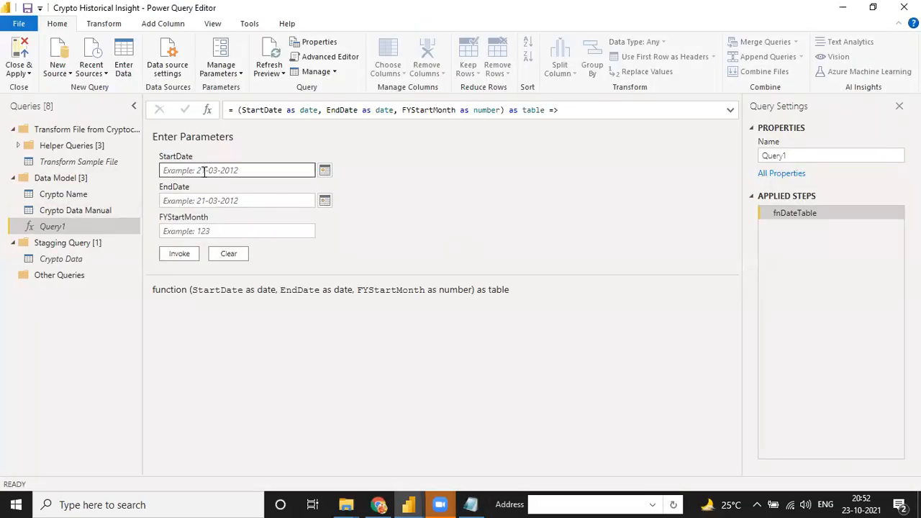
Set the date table function's StartDate parameter to 1/1/2013
click(204, 169)
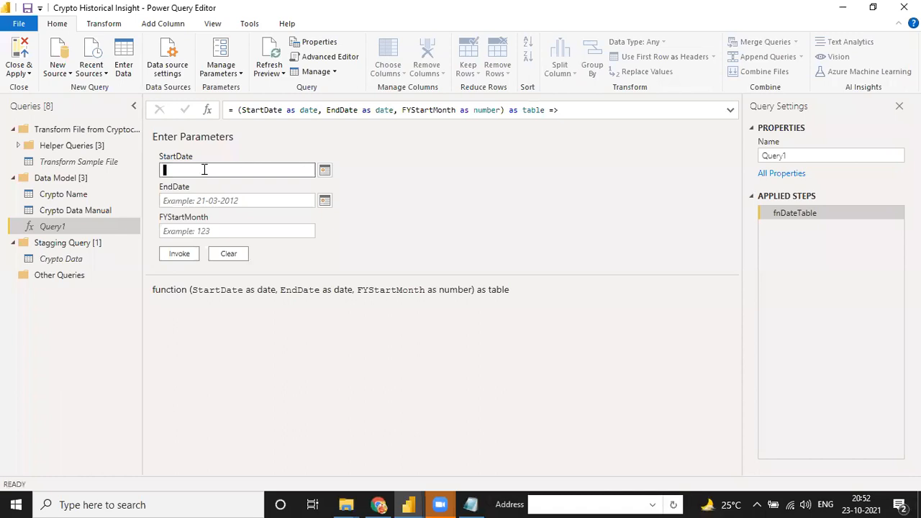
text(1/1/2010)
click(190, 201)
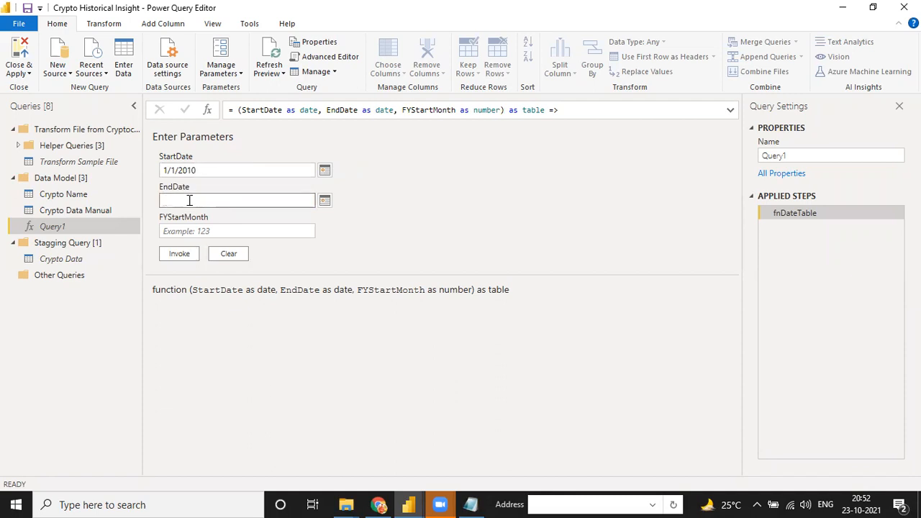
click(208, 171)
key(BackSpace)
text(3)
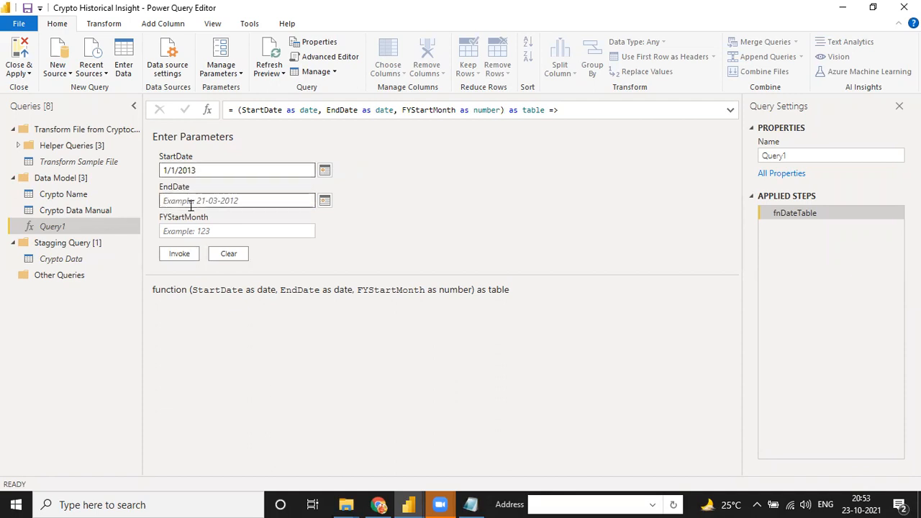
Set the date table function's EndDate parameter to 31/12/2022
click(187, 202)
text(31)
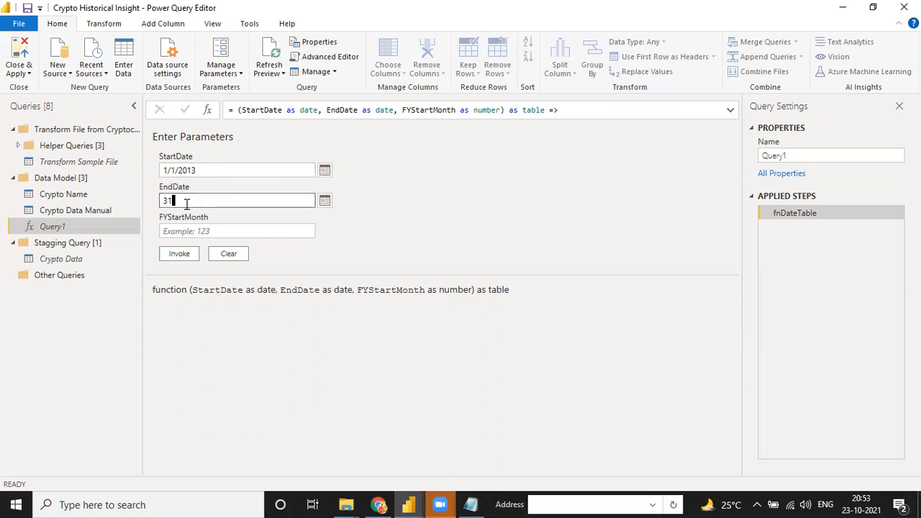
text(/12/220)
key(BackSpace)
key(BackSpace)
text(90)
key(BackSpace)
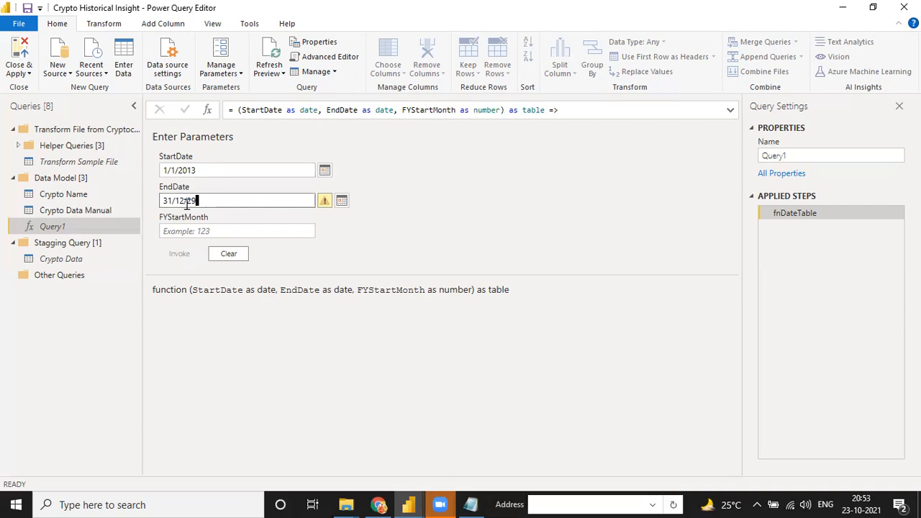
text(022)
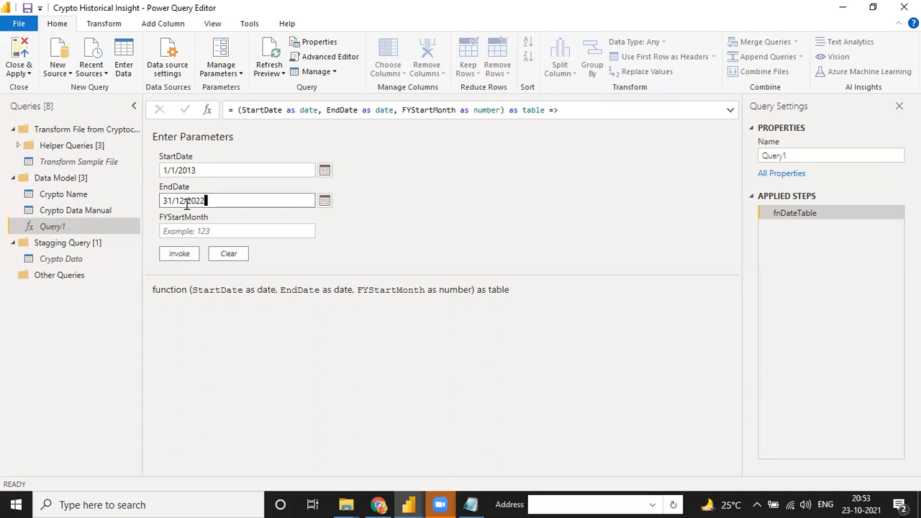
Set FYStartMonth to 4 and invoke the function to generate the date table
click(179, 231)
text(1)
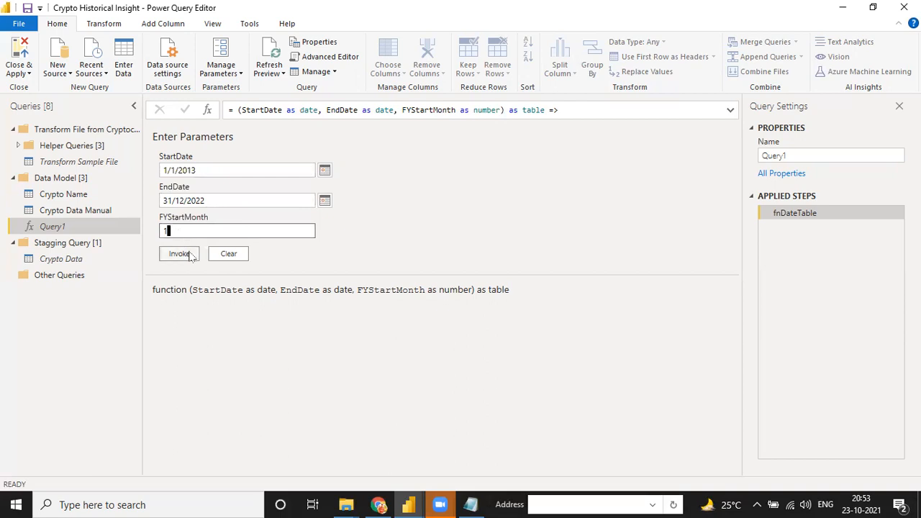
key(BackSpace)
click(176, 170)
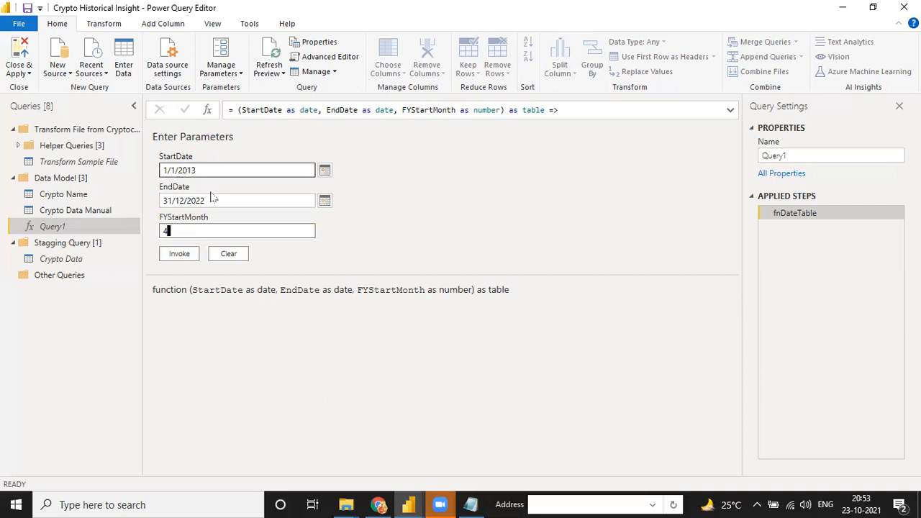
click(181, 255)
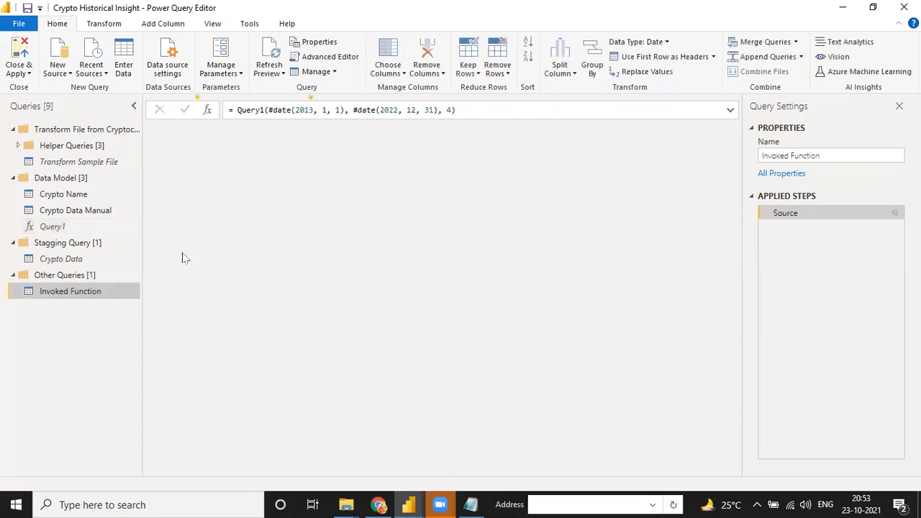
Move the Query1 date function into a new query group named Date Parameter
click(64, 226)
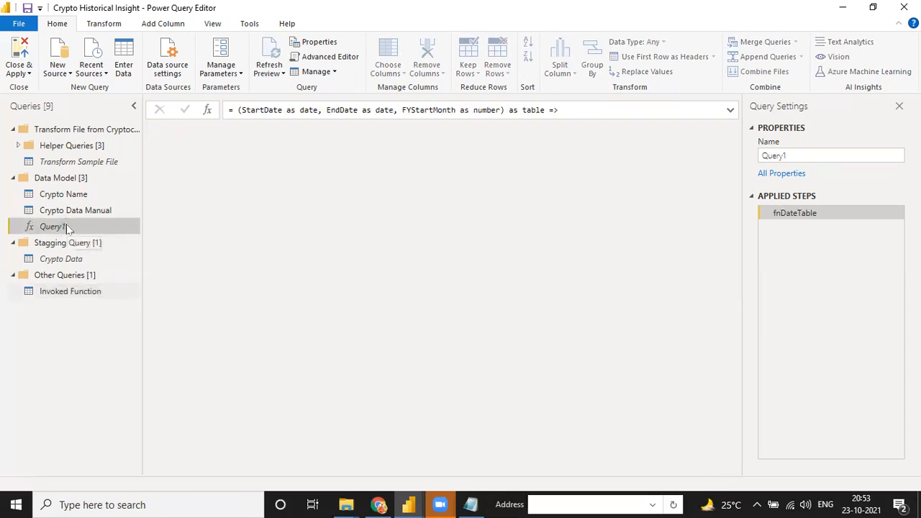
right_click(66, 228)
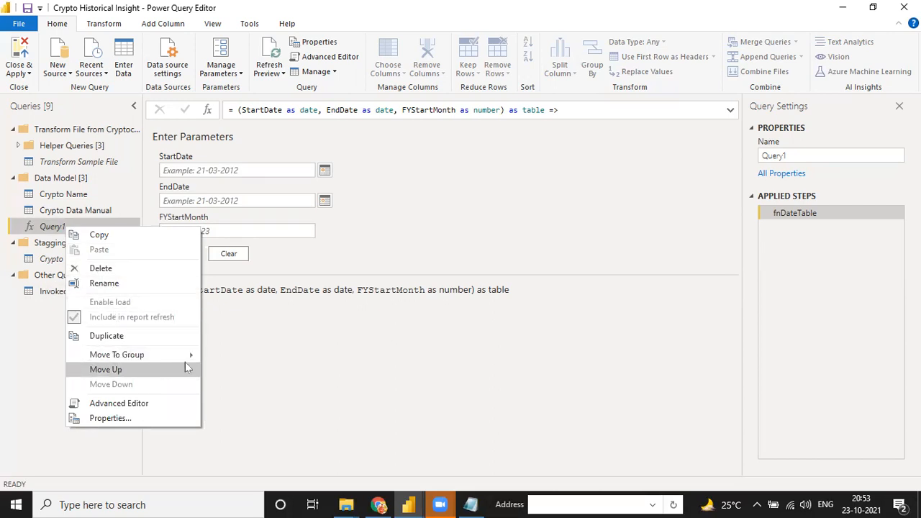
mouse_move(188, 357)
click(247, 435)
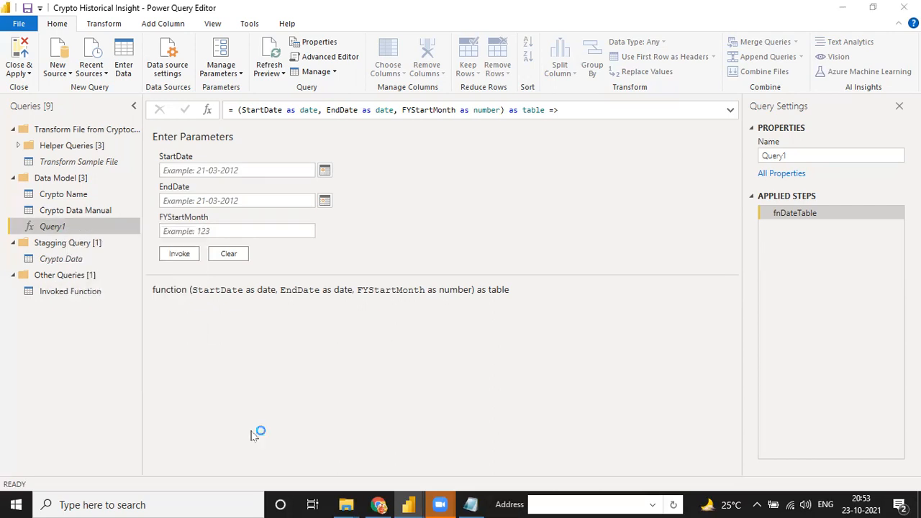
text(Dat)
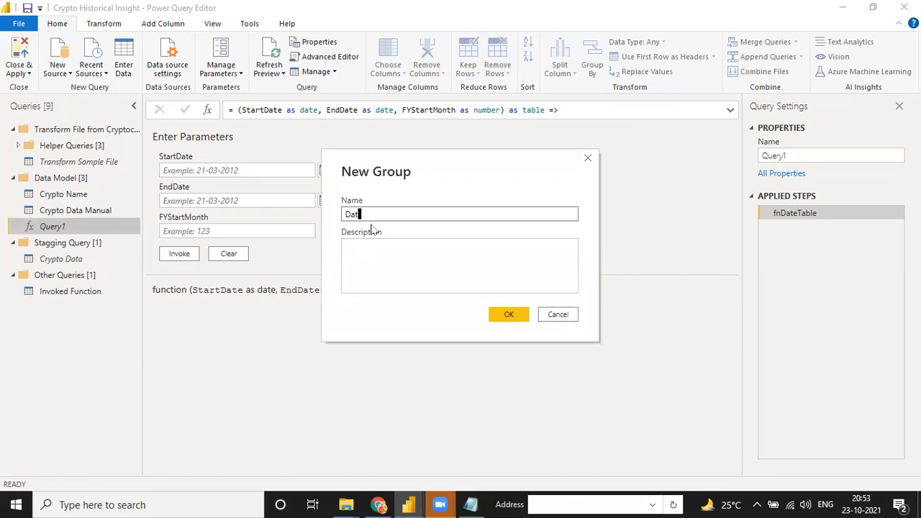
text(e Parameter)
click(466, 288)
click(503, 317)
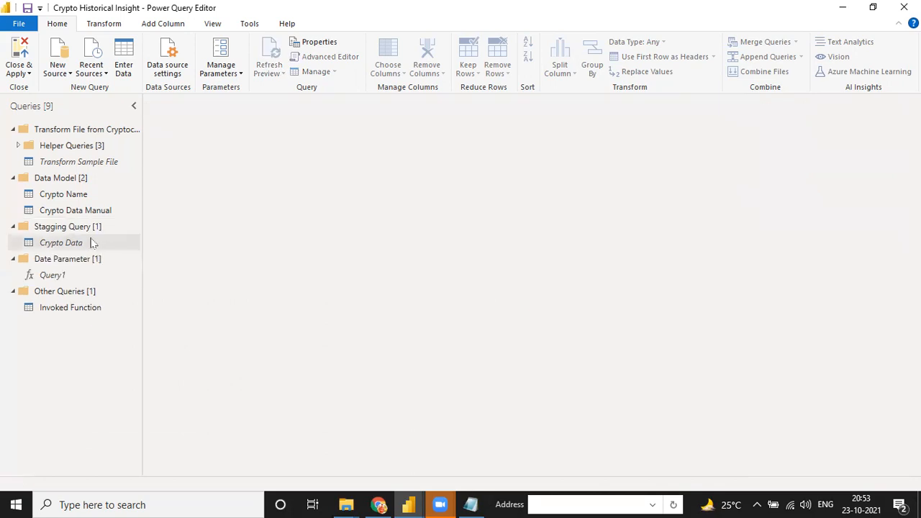
Rename the Invoked Function query as Dates
click(70, 308)
double_click(69, 308)
text(Dates)
key(Return)
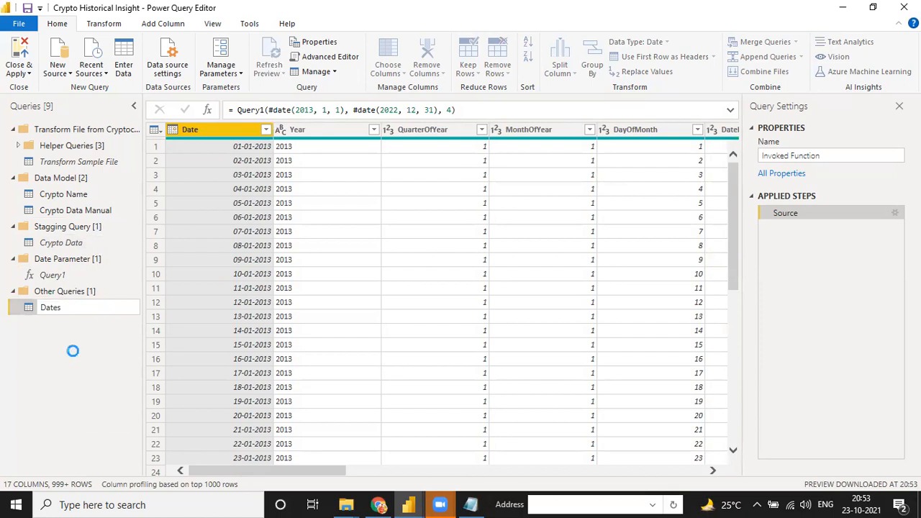
Move the Dates query into the Data Model group
right_click(69, 313)
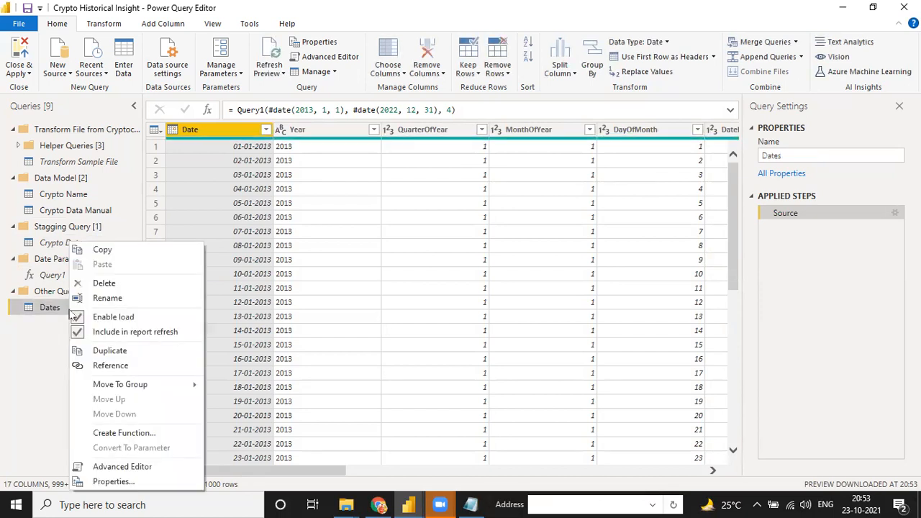
mouse_move(120, 383)
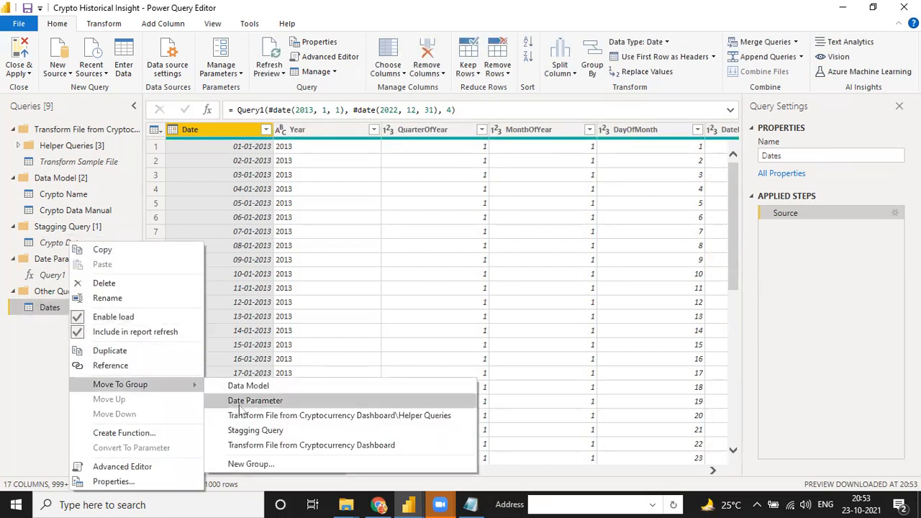
click(259, 387)
click(276, 390)
Review the Crypto Name and Crypto Data queries and examine all columns of the Dates table
click(72, 196)
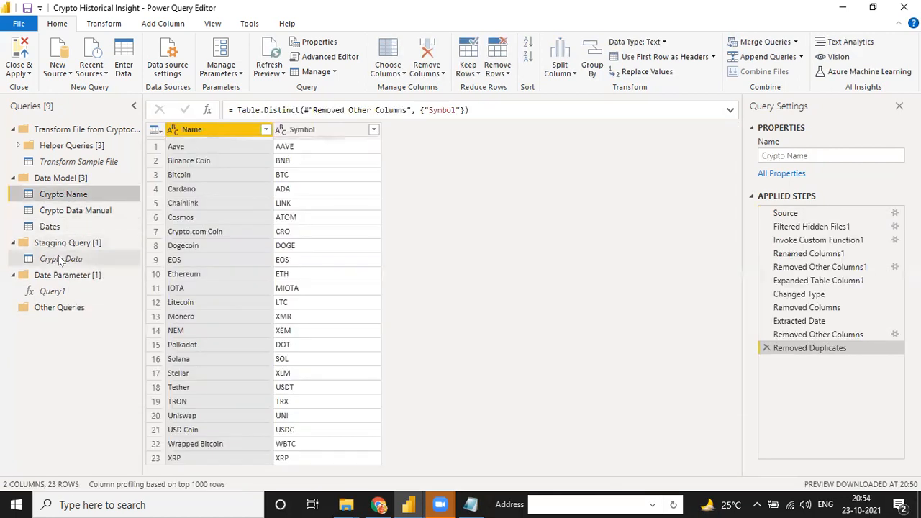
click(61, 258)
click(60, 196)
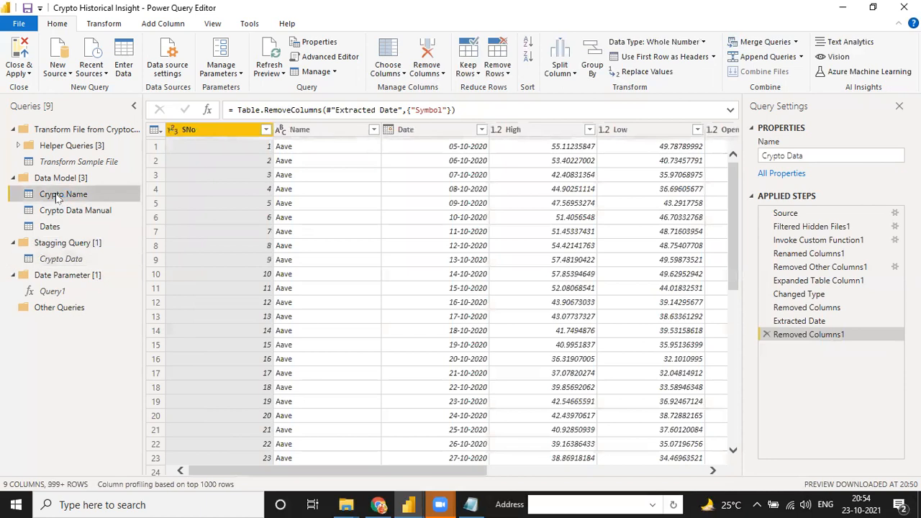
click(75, 227)
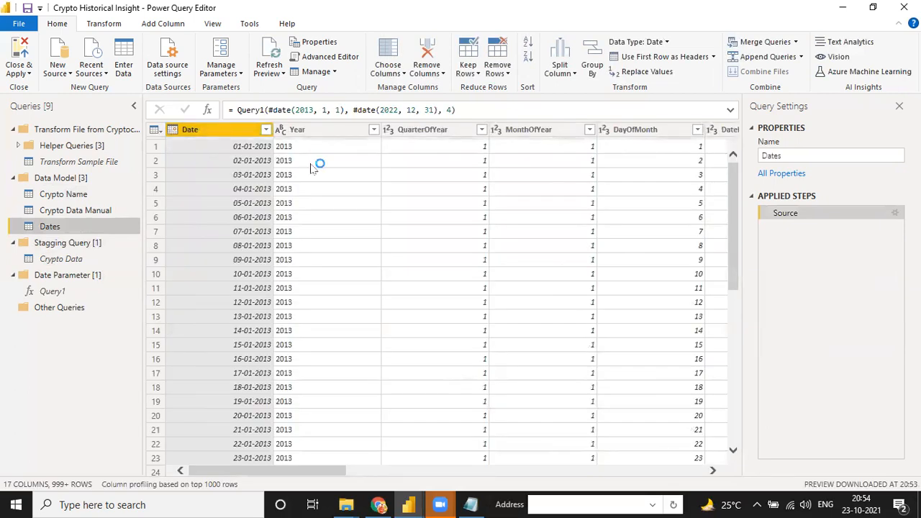
click(690, 474)
click(346, 473)
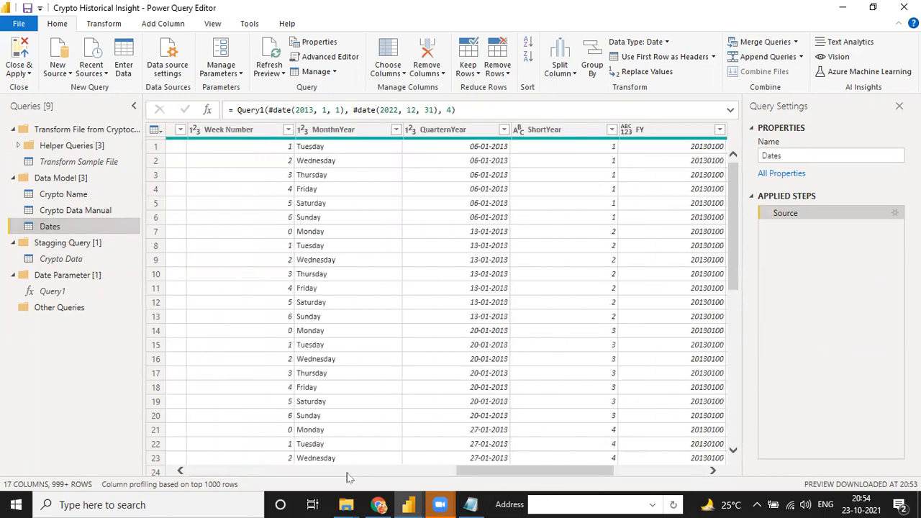
click(346, 473)
click(233, 462)
click(222, 472)
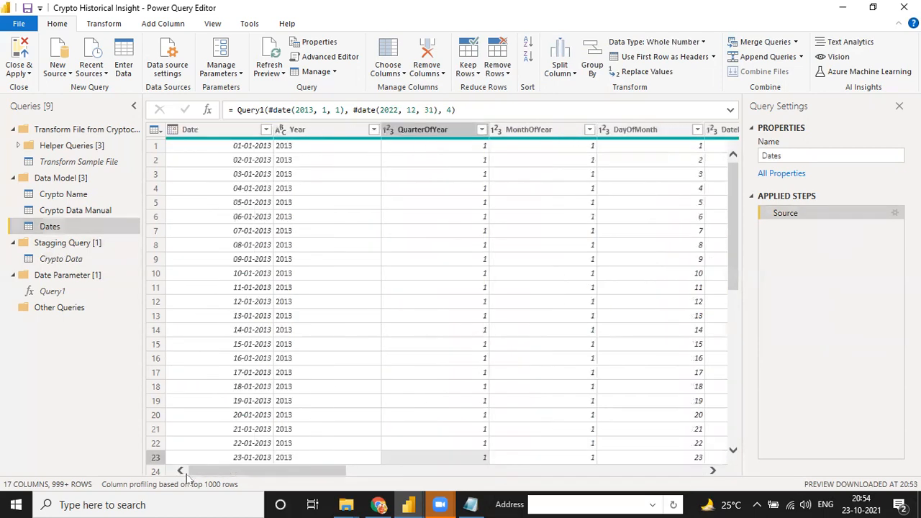
Close the Power Query Editor with the changes applied and return to the Power BI Desktop report window
click(14, 72)
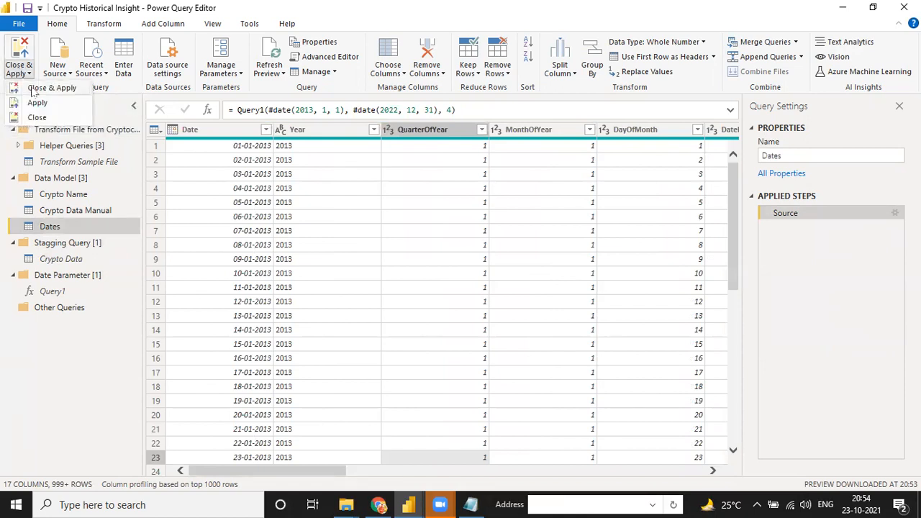
click(32, 88)
key(alt+Tab)
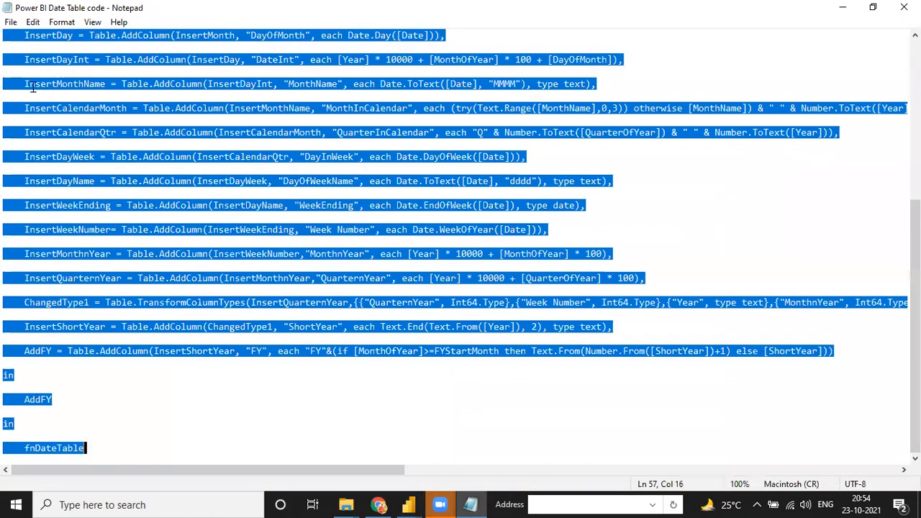
key(alt+Tab)
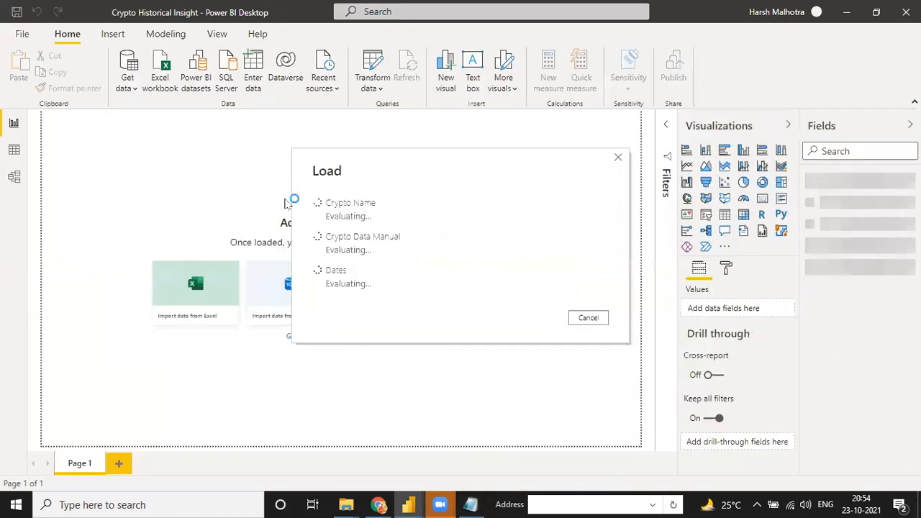
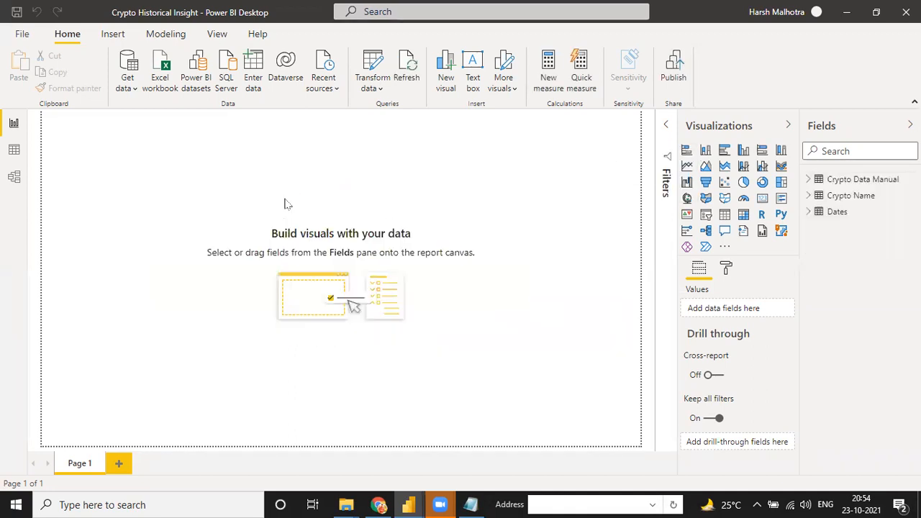
Examine the loaded fields of the Crypto Data Manual, Crypto Name and Dates tables
click(807, 181)
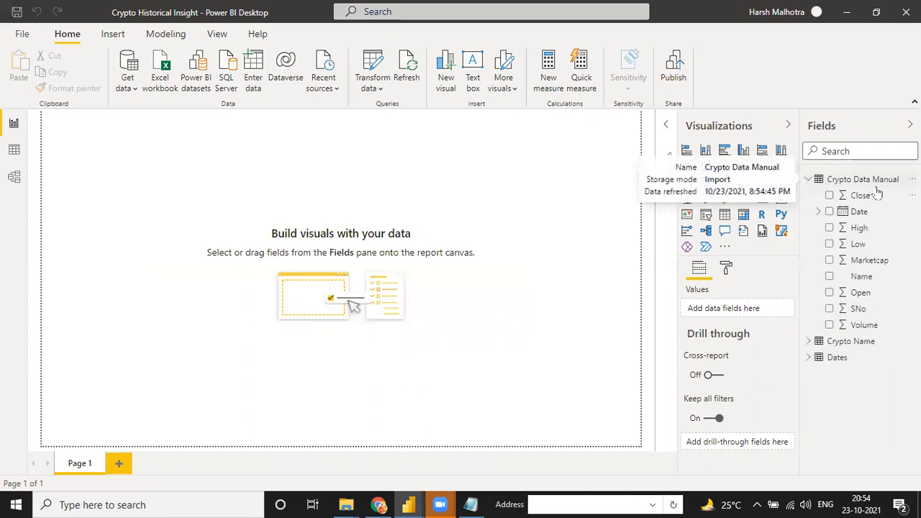
click(805, 182)
click(807, 196)
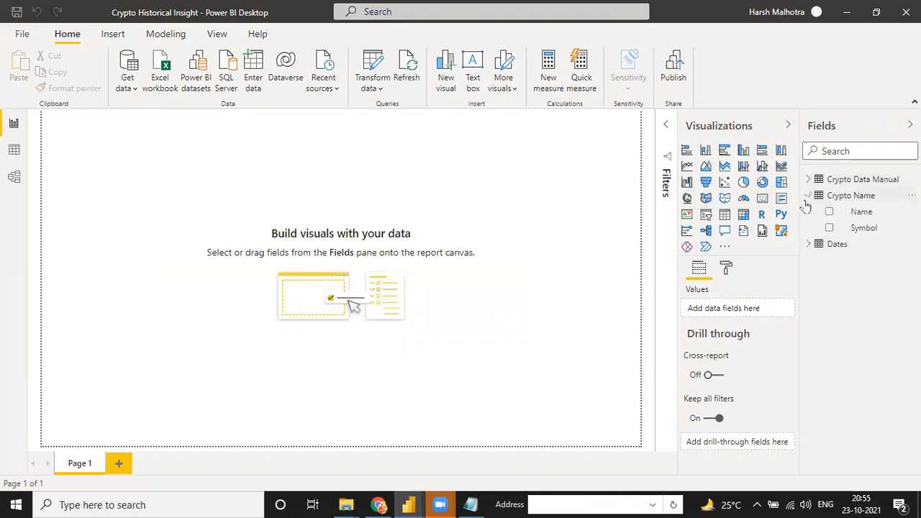
click(807, 246)
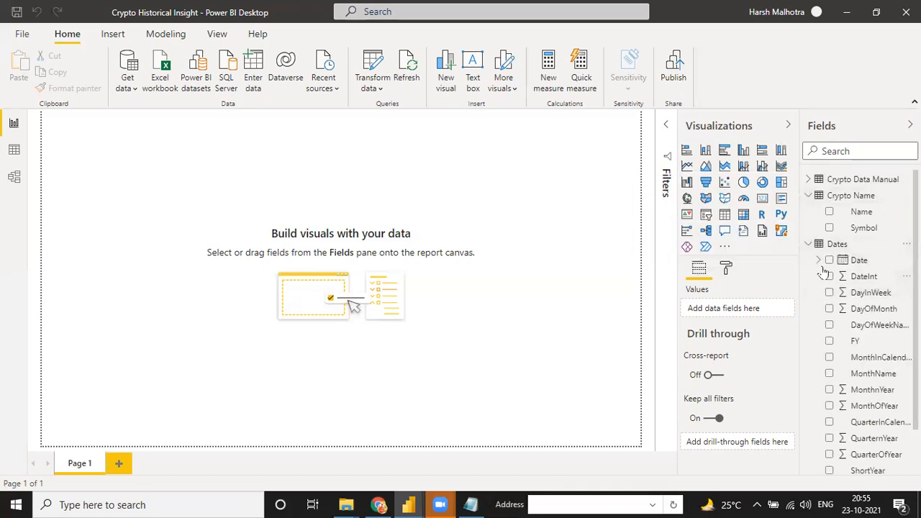
click(808, 196)
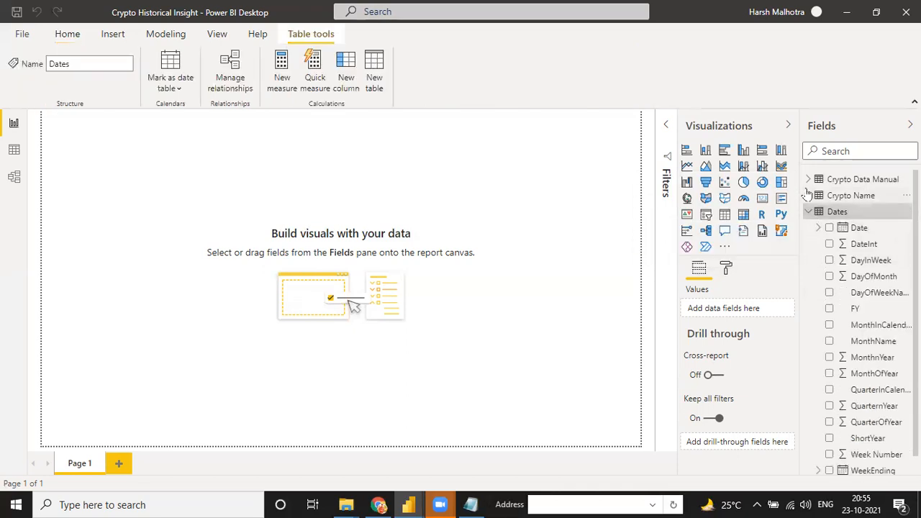
click(808, 179)
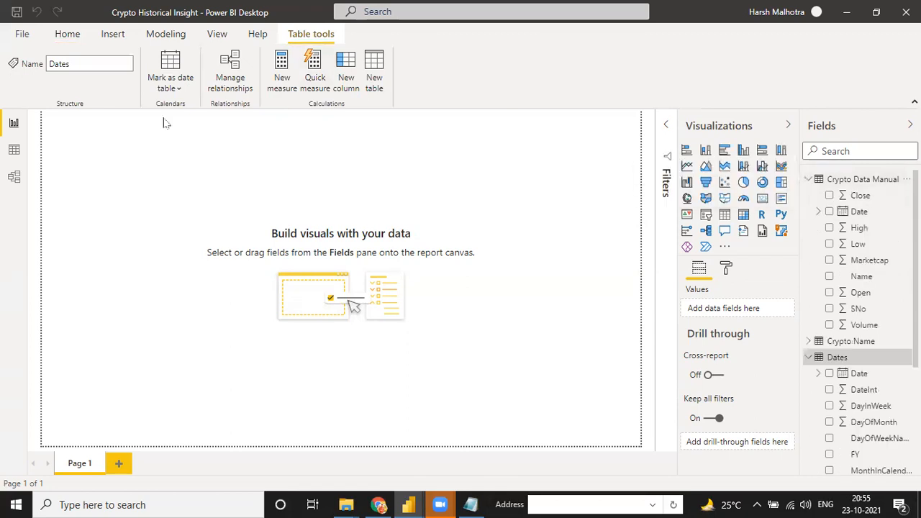
Show the data model with its properties collapsed, and arrange the Crypto Name and Dates tables in a row beside Crypto Data Manual
click(16, 176)
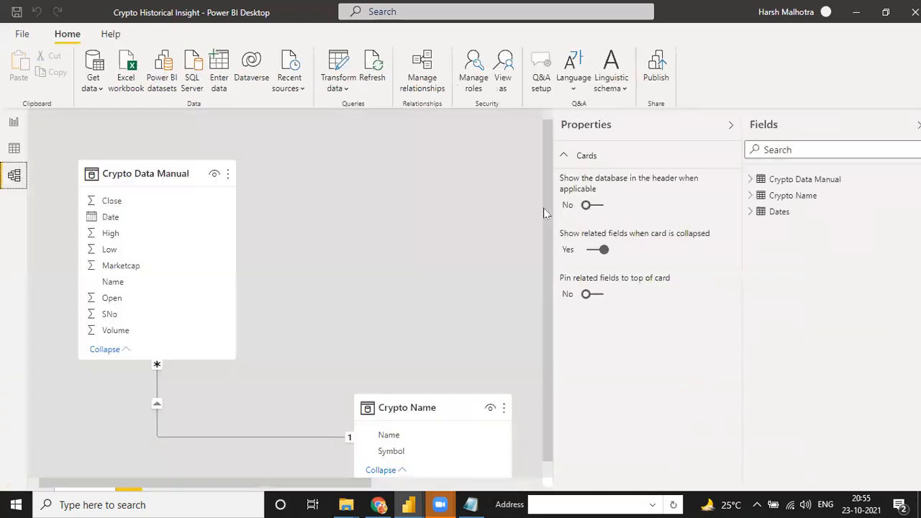
click(721, 125)
drag(437, 403, 362, 171)
drag(667, 165, 512, 164)
Delete the relationship between the Crypto Data Manual and Crypto Name tables
right_click(259, 258)
click(271, 264)
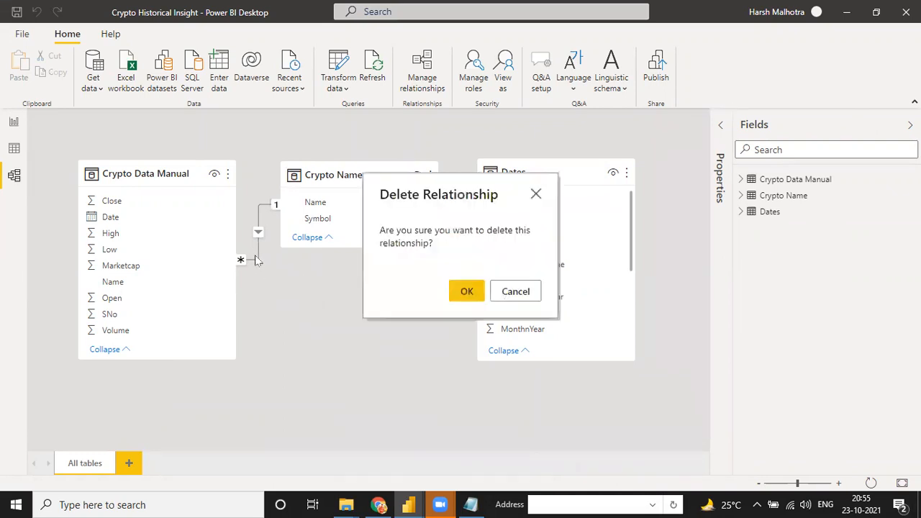
click(452, 291)
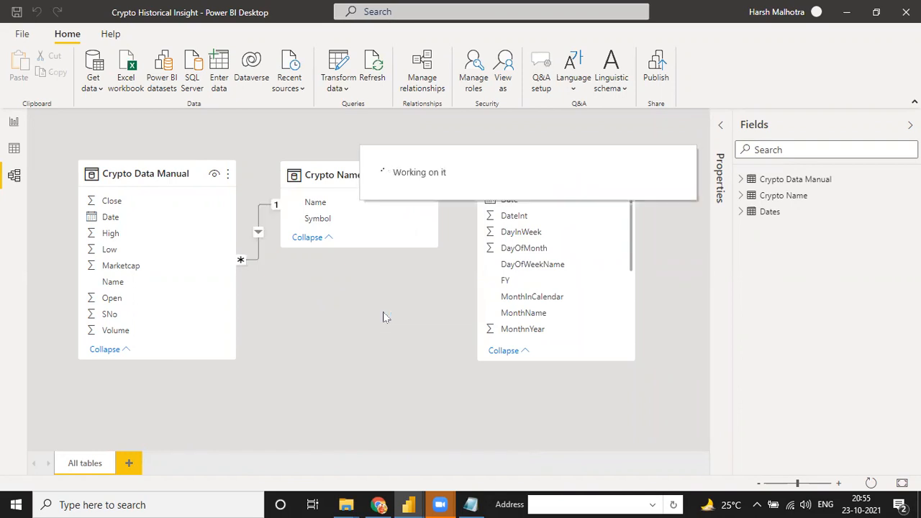
Lengthen the three table cards in the model diagram and align Crypto Data Manual and Crypto Name with the Dates card
drag(558, 361, 556, 411)
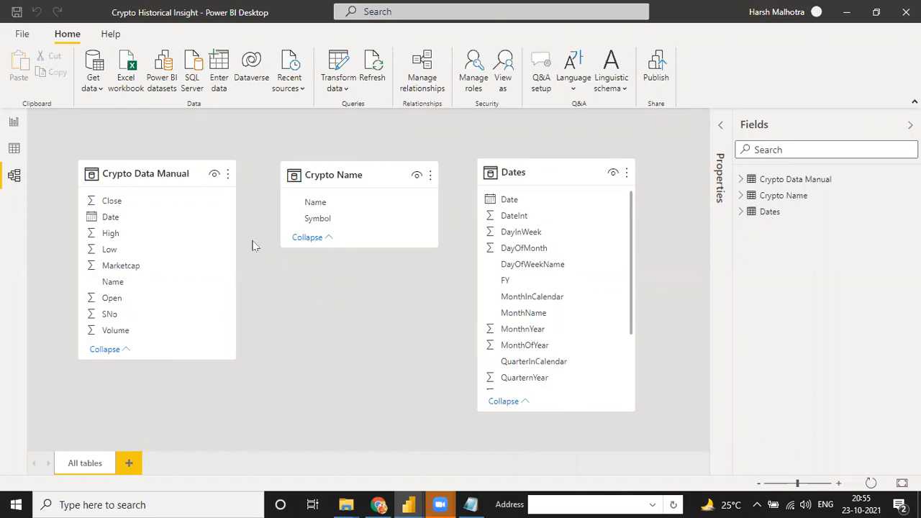
drag(164, 179, 157, 140)
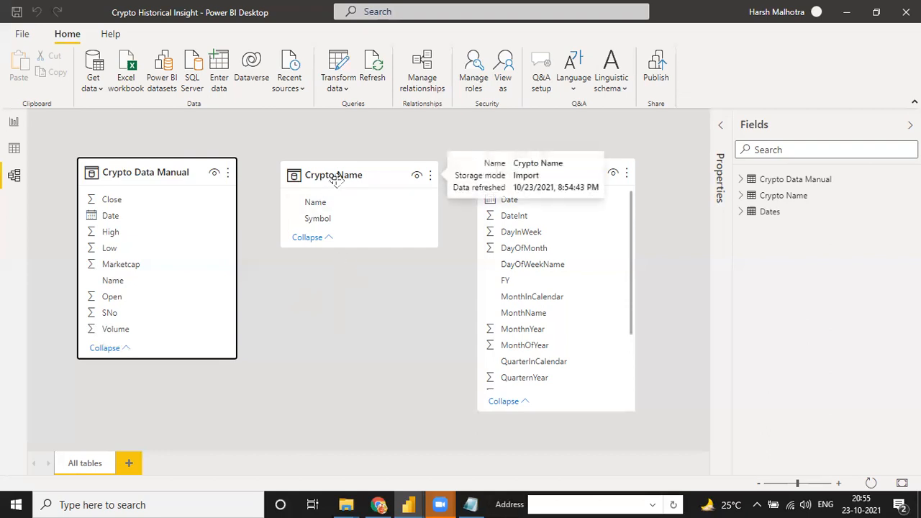
drag(336, 180, 331, 177)
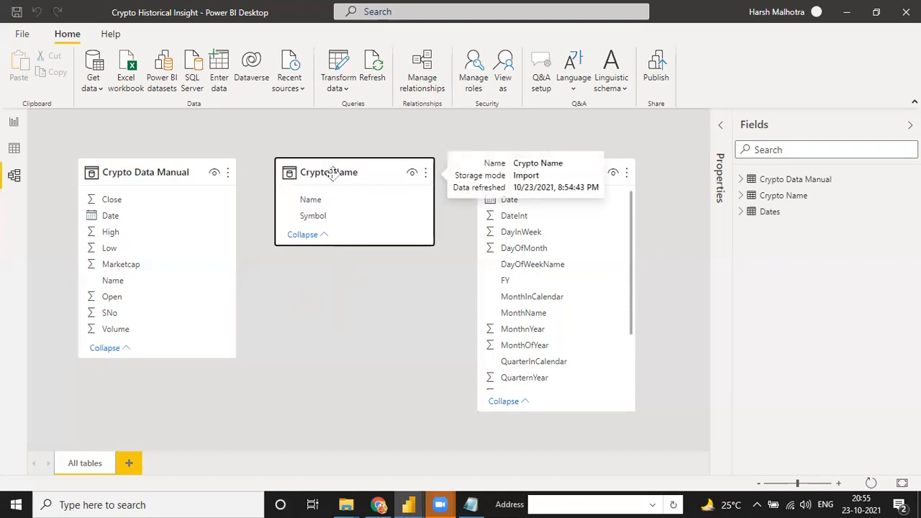
drag(346, 244, 338, 344)
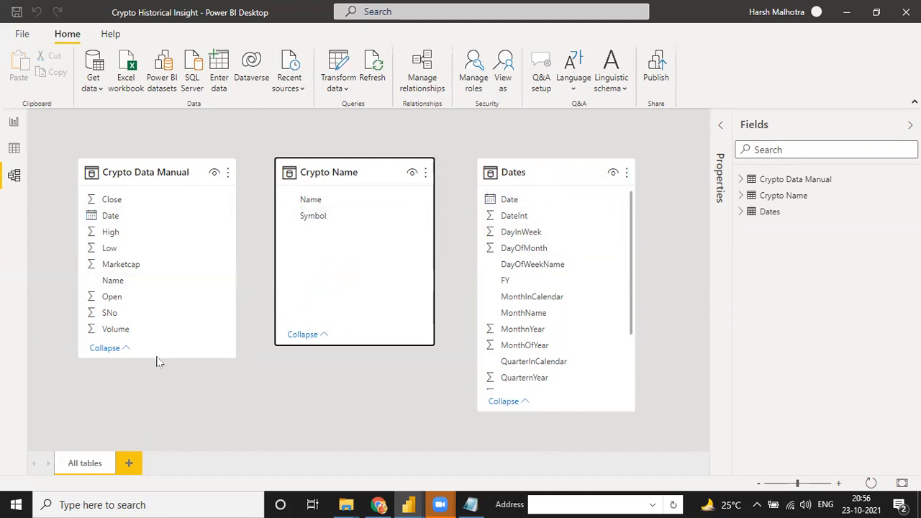
drag(153, 356, 135, 439)
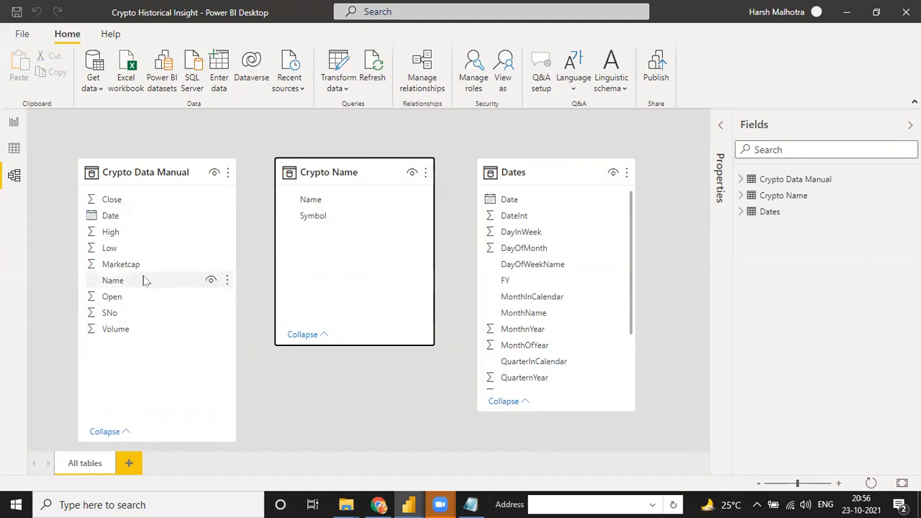
Relate Crypto Data Manual to Crypto Name through their Name fields and to Dates through their Date fields
drag(139, 287, 311, 202)
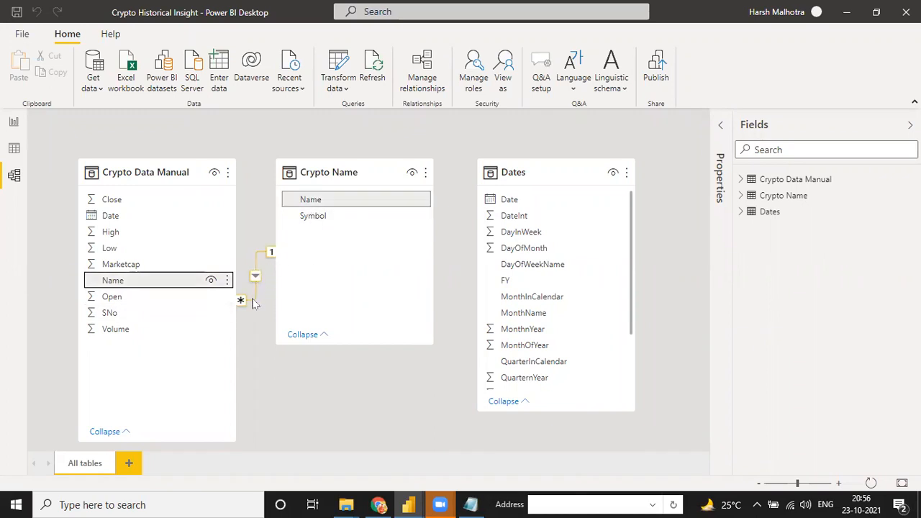
drag(508, 202, 116, 224)
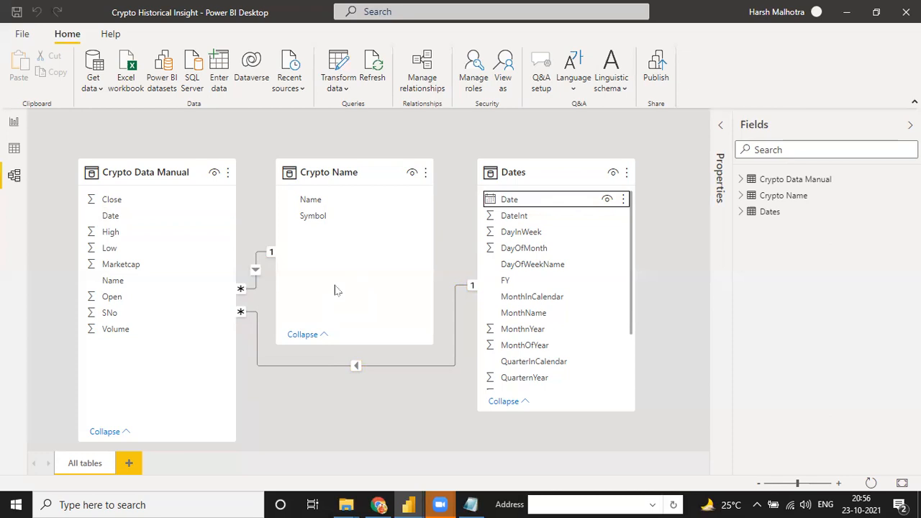
Save the report as Crypto Historical Insight in the Power BI Project - Dashboard folder, replacing the existing file
click(24, 34)
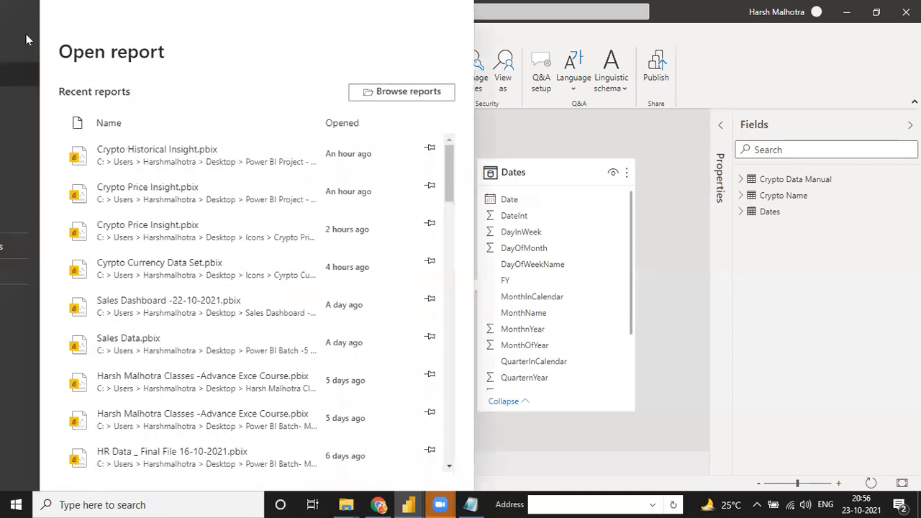
click(34, 122)
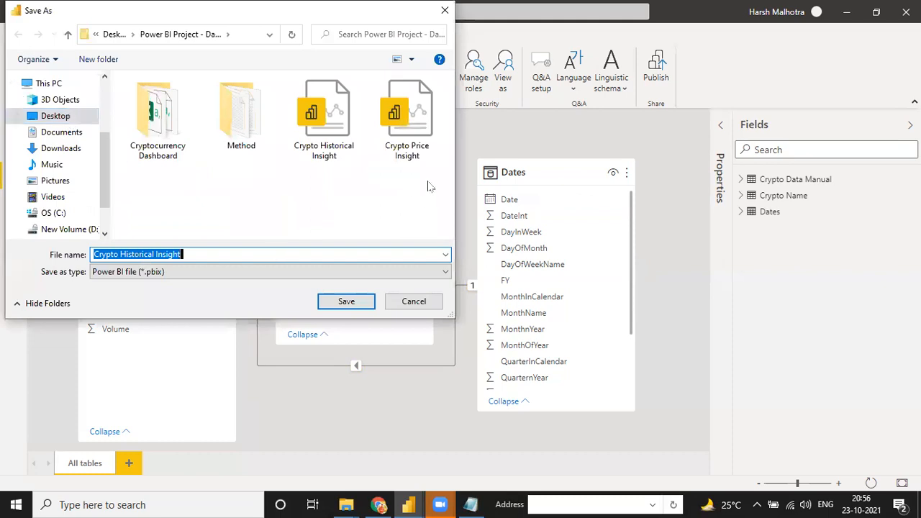
click(343, 115)
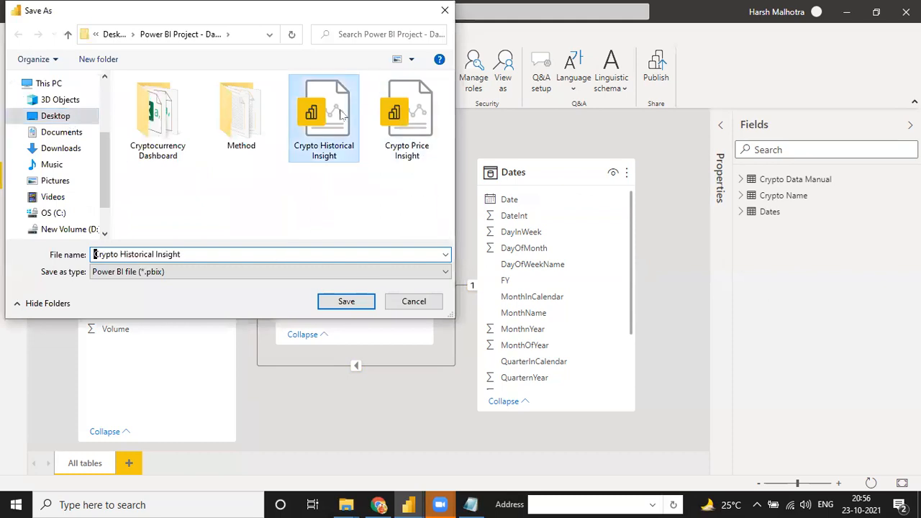
click(345, 302)
click(493, 253)
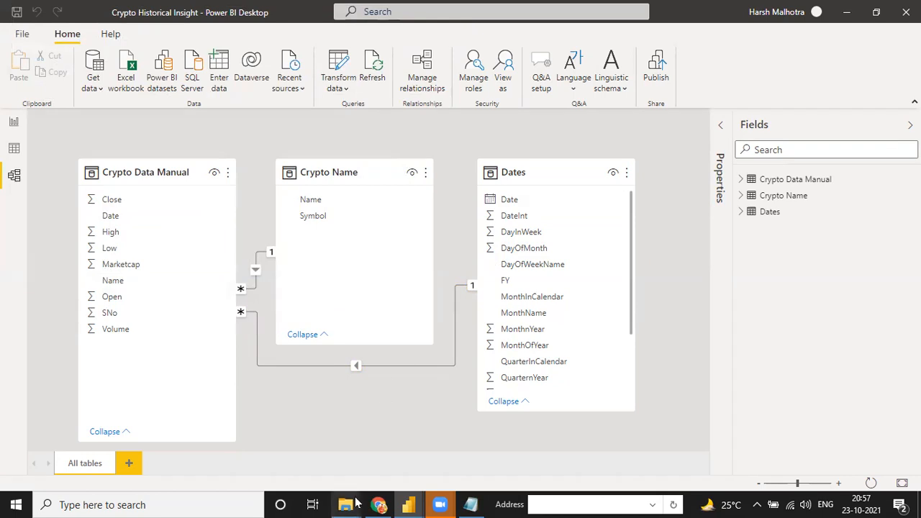
Switch to File Explorer and check the file properties of Crypto Historical Insight in the Power BI Project - Dashboard folder
mouse_move(345, 505)
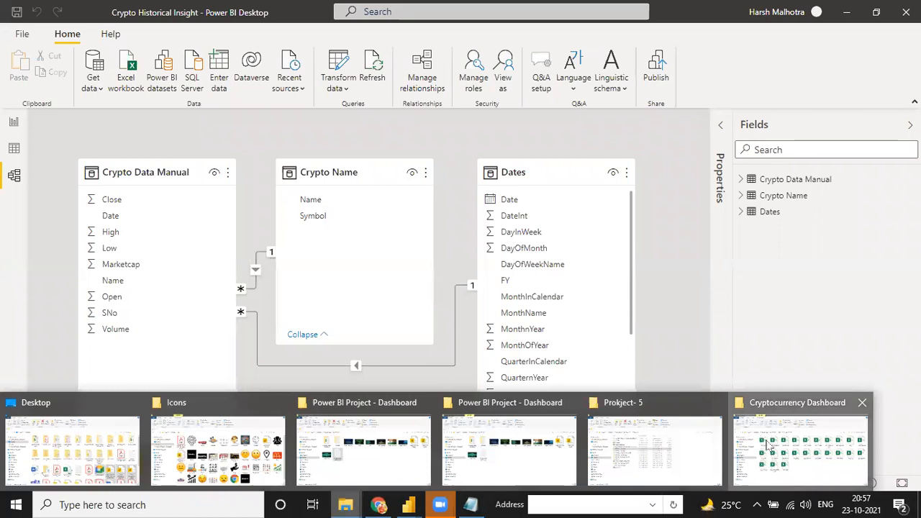
click(799, 450)
click(232, 124)
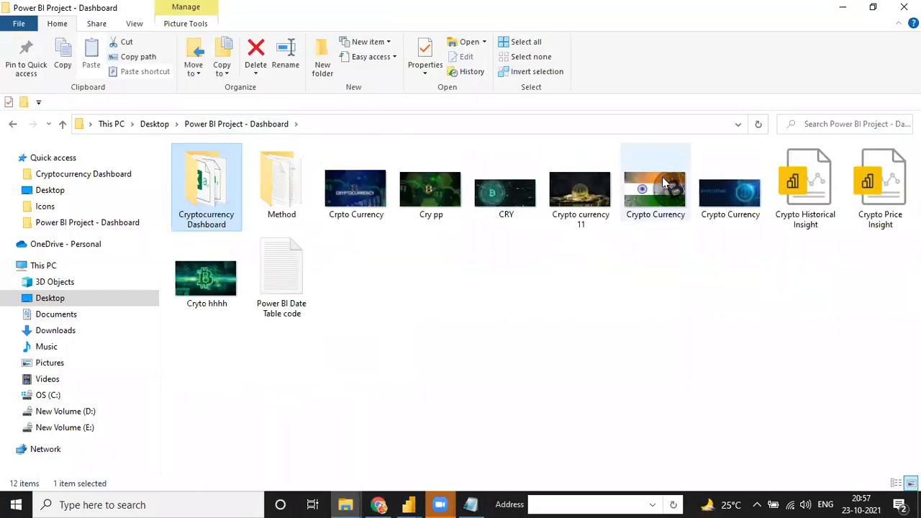
click(823, 186)
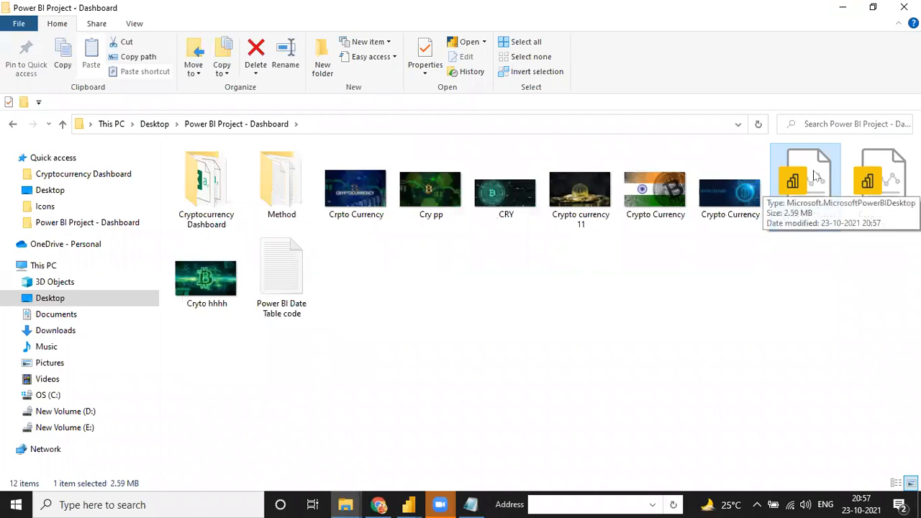
double_click(806, 221)
right_click(806, 221)
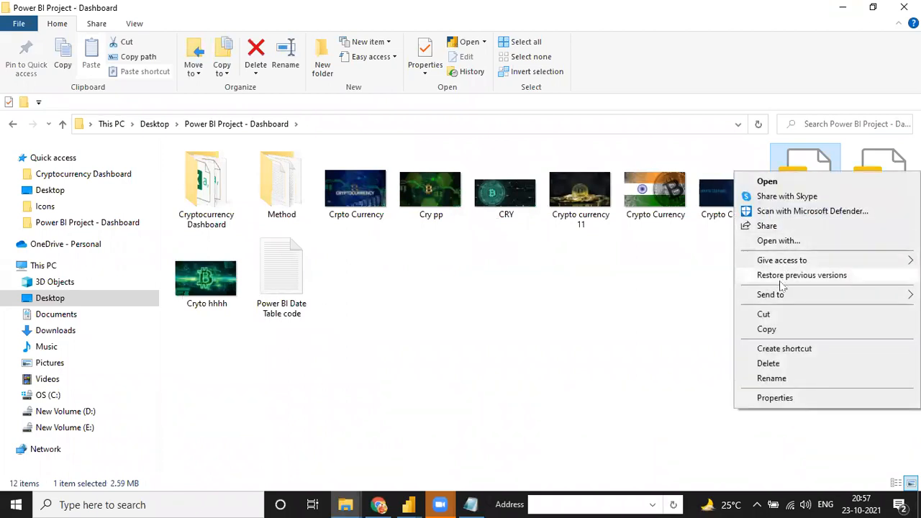
click(782, 399)
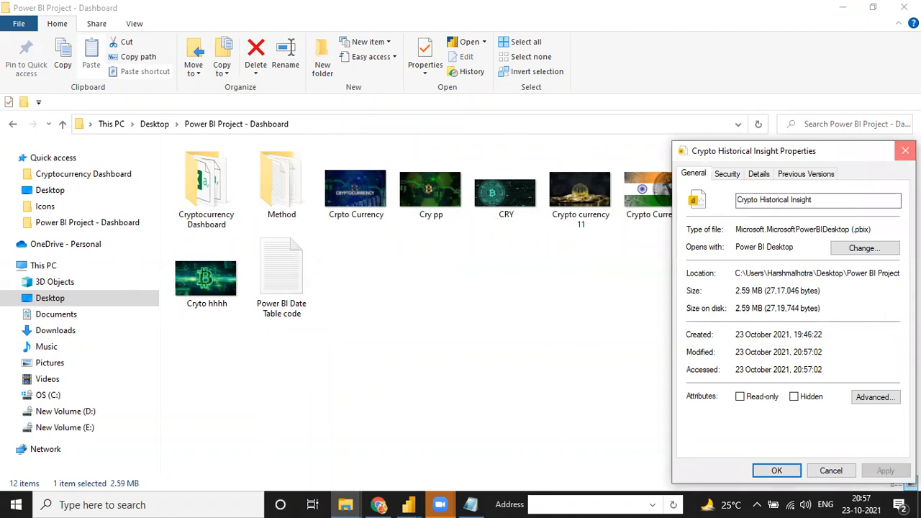
click(905, 150)
Check the file properties of Crypto Price Insight for its size, and reselect Crypto Historical Insight
click(880, 187)
right_click(880, 189)
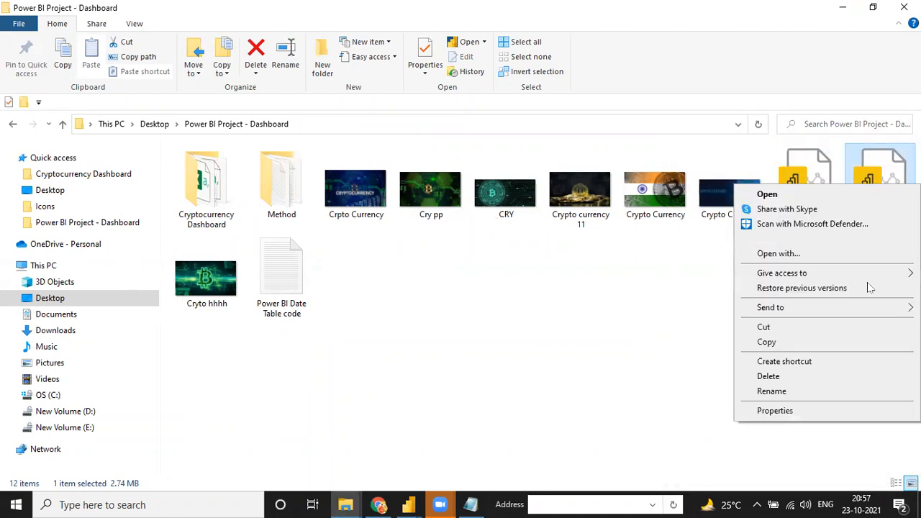
click(808, 408)
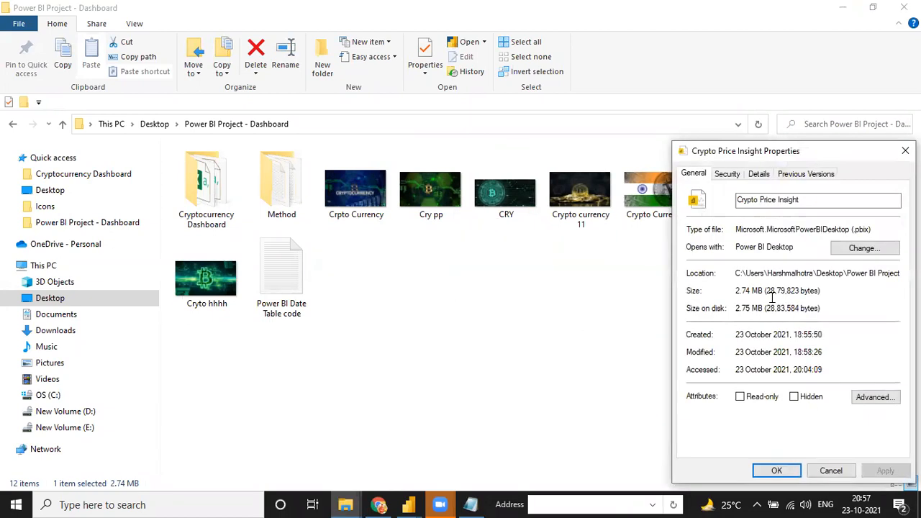
click(905, 151)
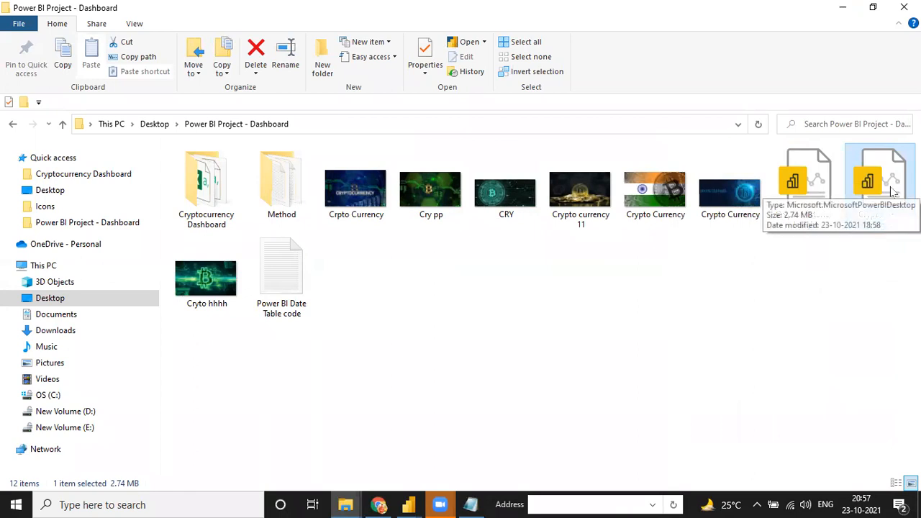
click(830, 196)
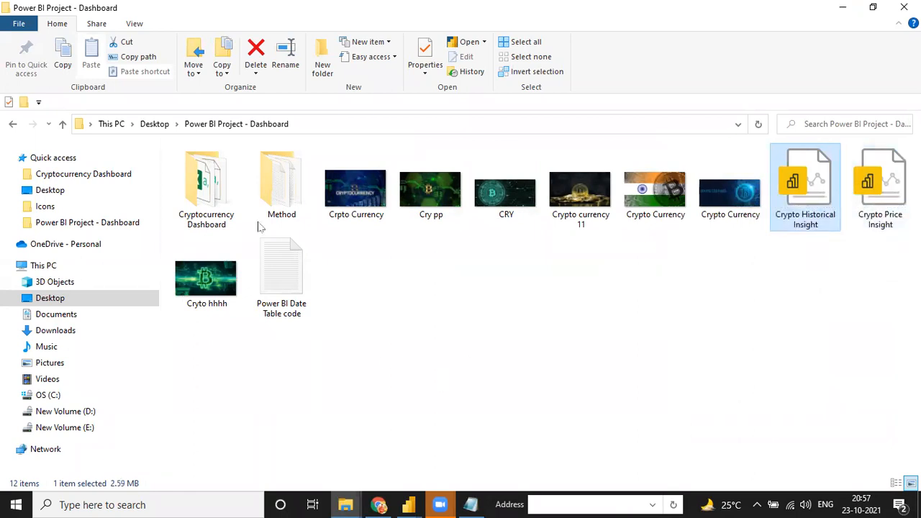
Check the combined size of all the coin files in the Cryptocurrency Dashboard folder through their properties
double_click(197, 193)
click(199, 194)
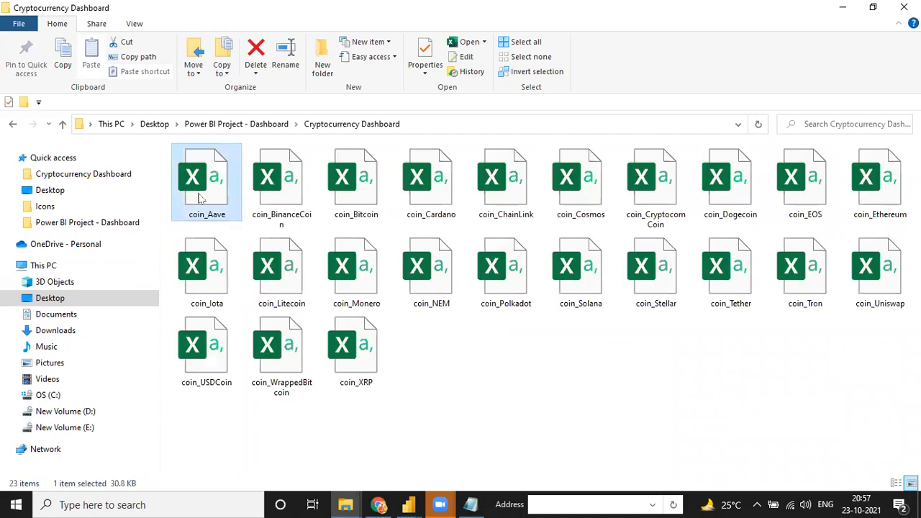
key(shift+Down)
key(shift+Down)
key(shift+Right)
key(shift+Right)
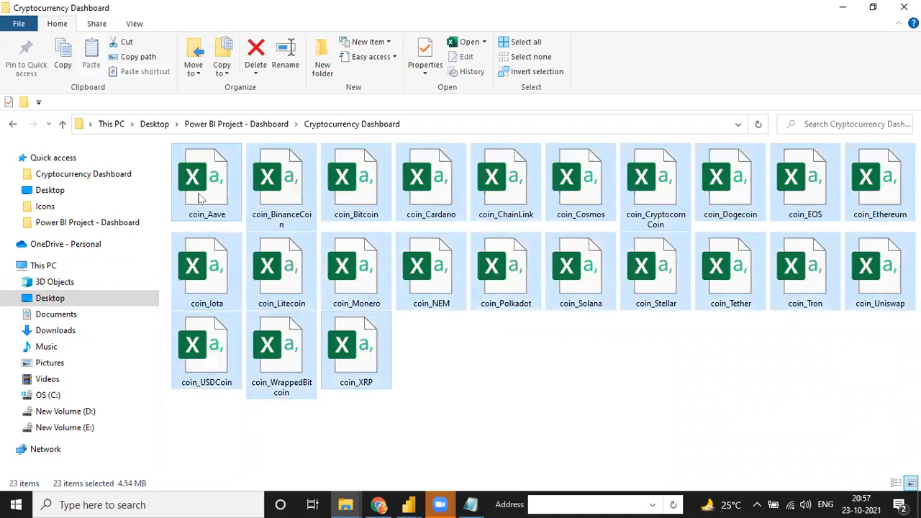
right_click(368, 336)
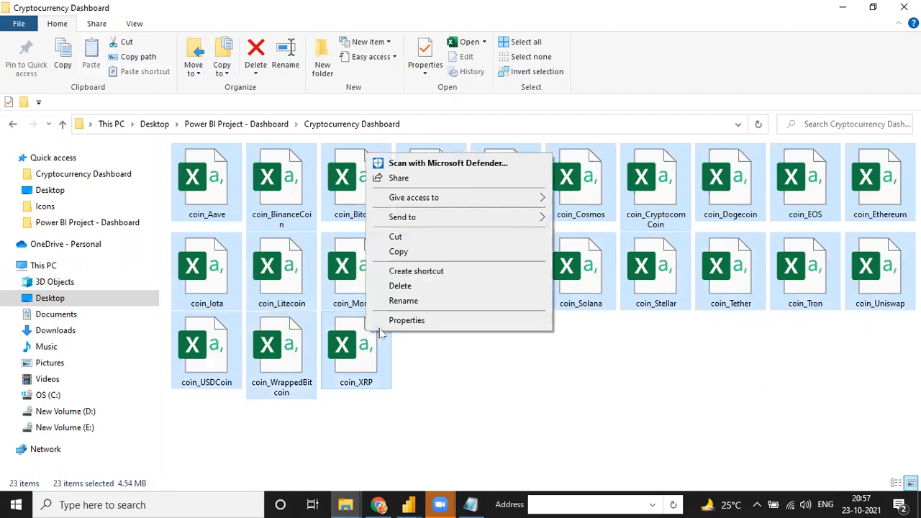
click(400, 319)
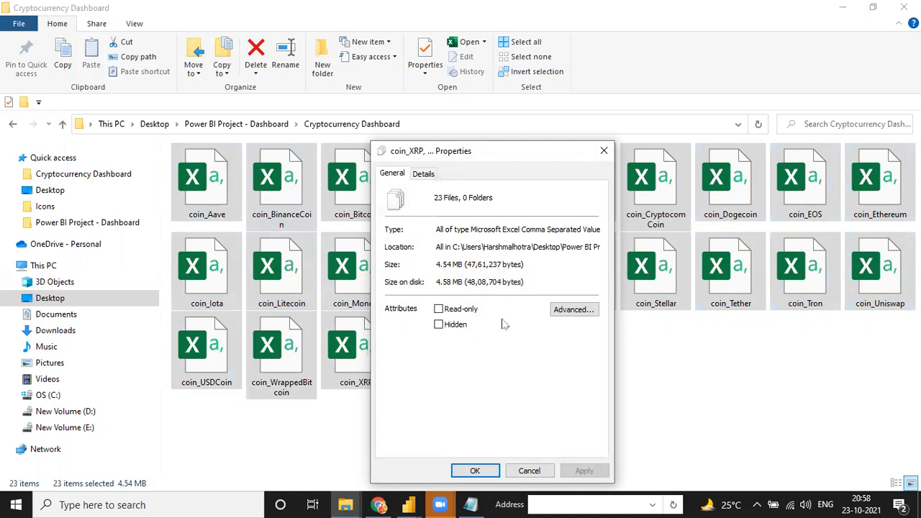
click(604, 152)
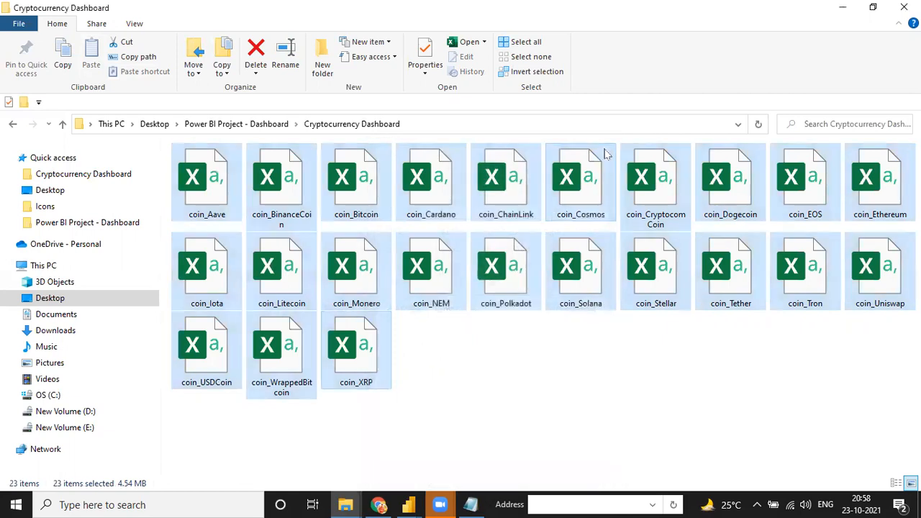
click(506, 400)
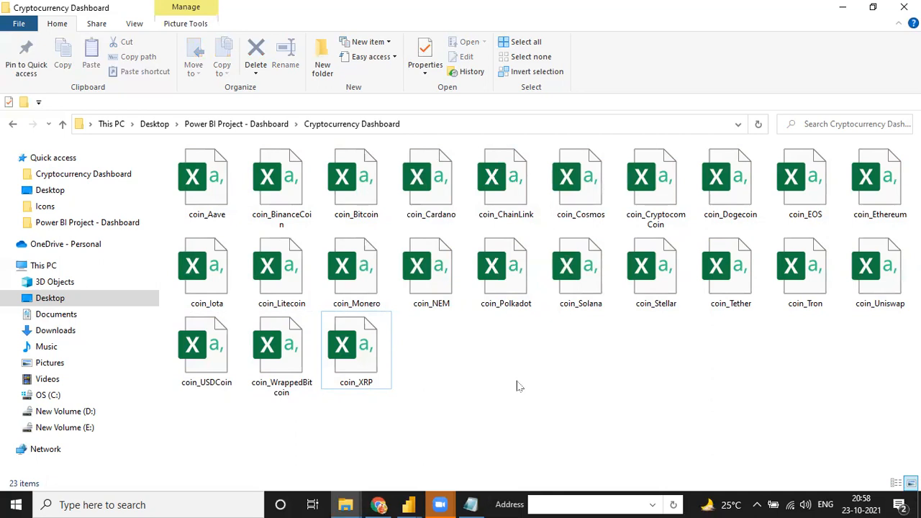
Switch back to Crypto Historical Insight in Power BI, show its report page and collapse the Crypto Data Manual and Dates field lists
click(443, 504)
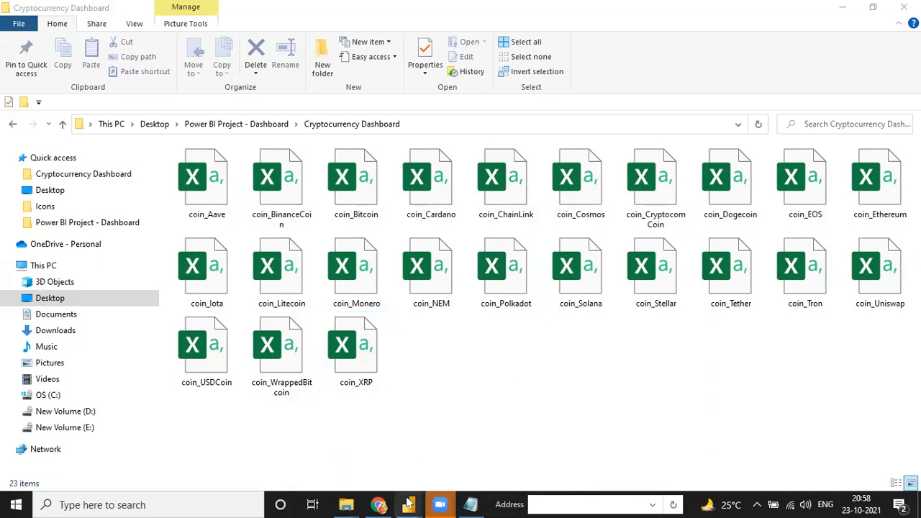
mouse_move(408, 504)
click(464, 441)
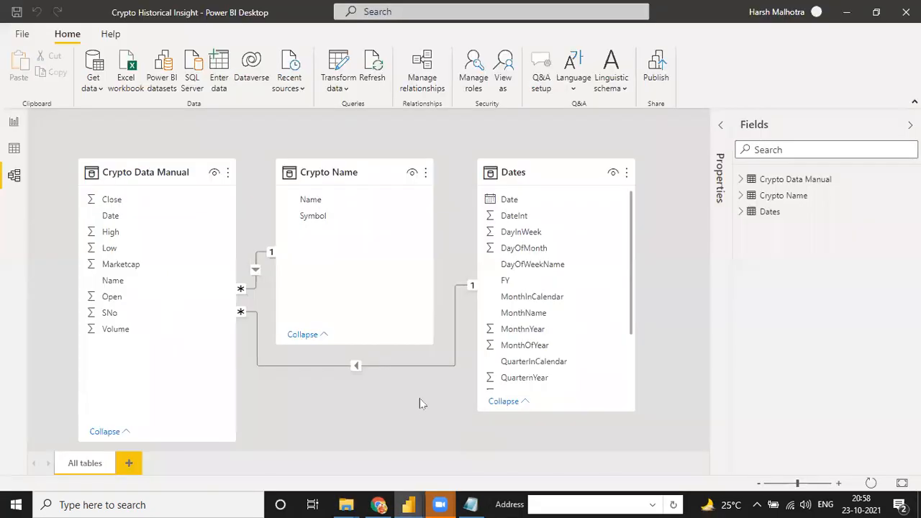
click(12, 125)
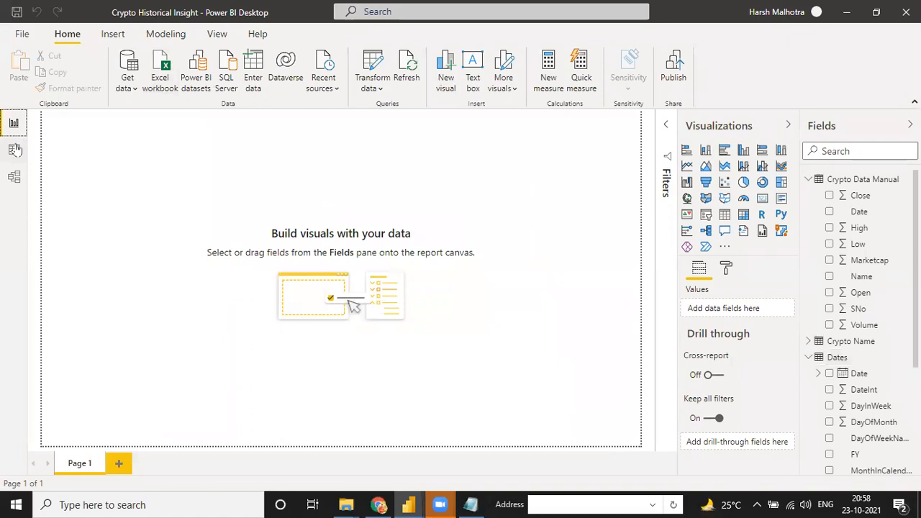
click(808, 180)
click(809, 213)
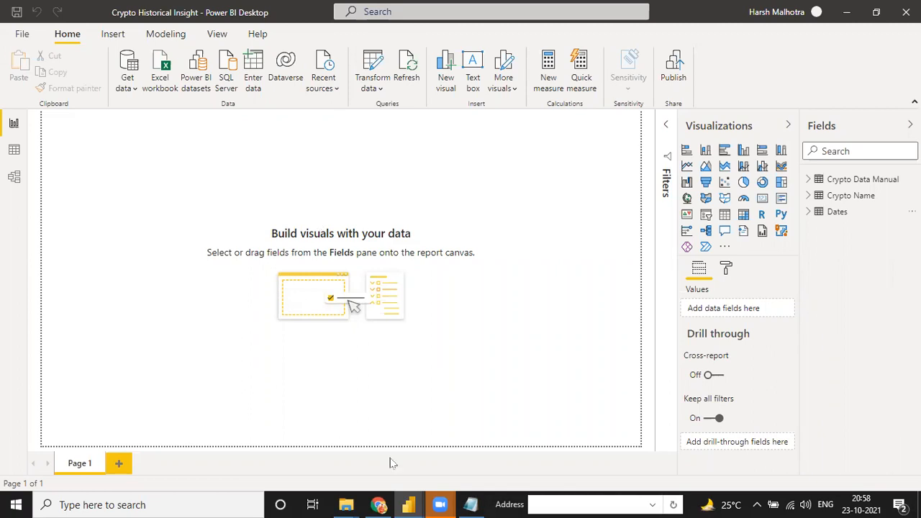
Look over the finished Crypto Price Insight report's dashboard and return to the Crypto Historical Insight report
mouse_move(409, 504)
click(331, 462)
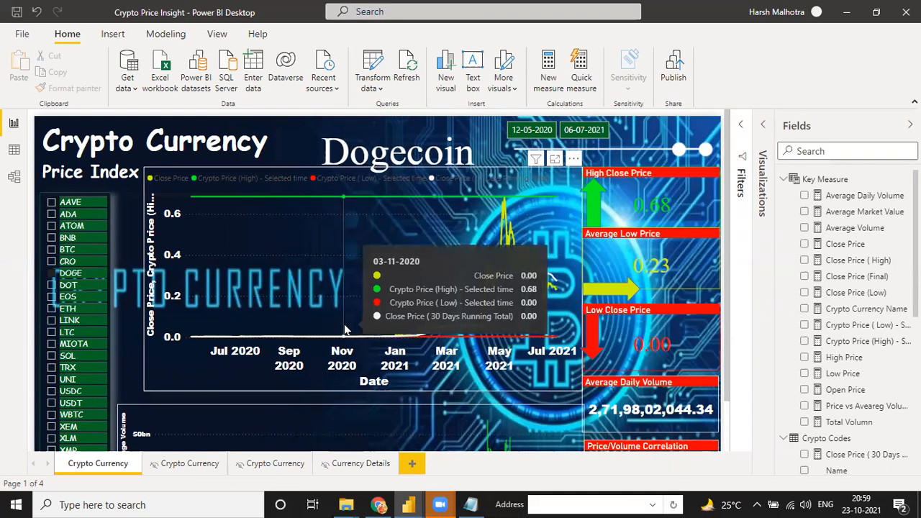
key(alt+Tab)
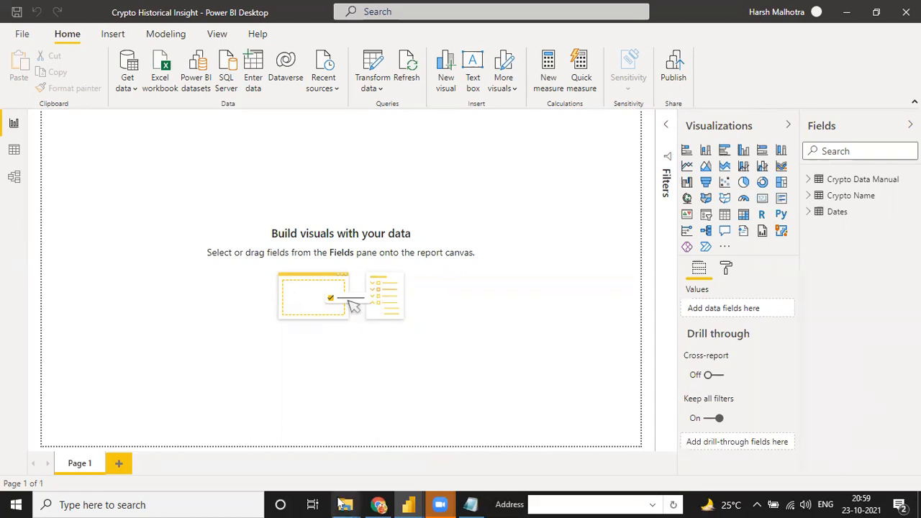
Open the coin_Aave file from the Cryptocurrency Dashboard folder in Excel and autofit its Date column
mouse_move(346, 504)
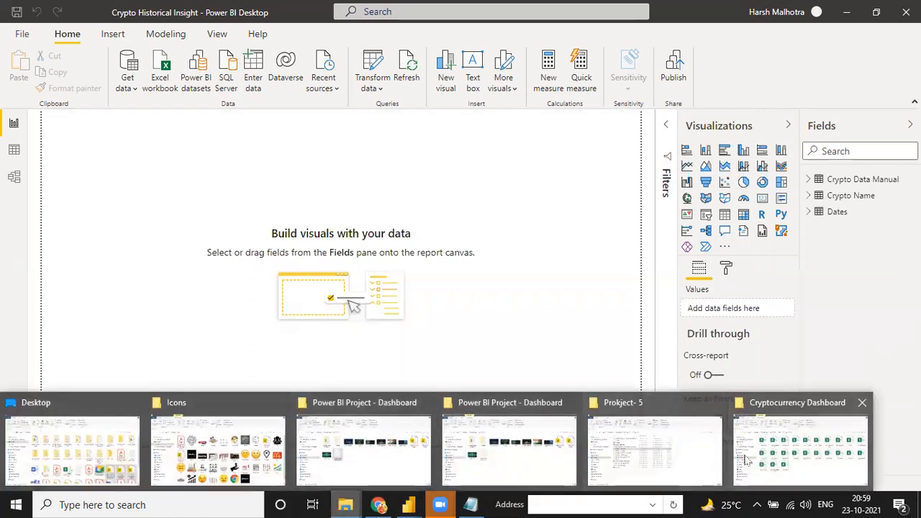
click(799, 447)
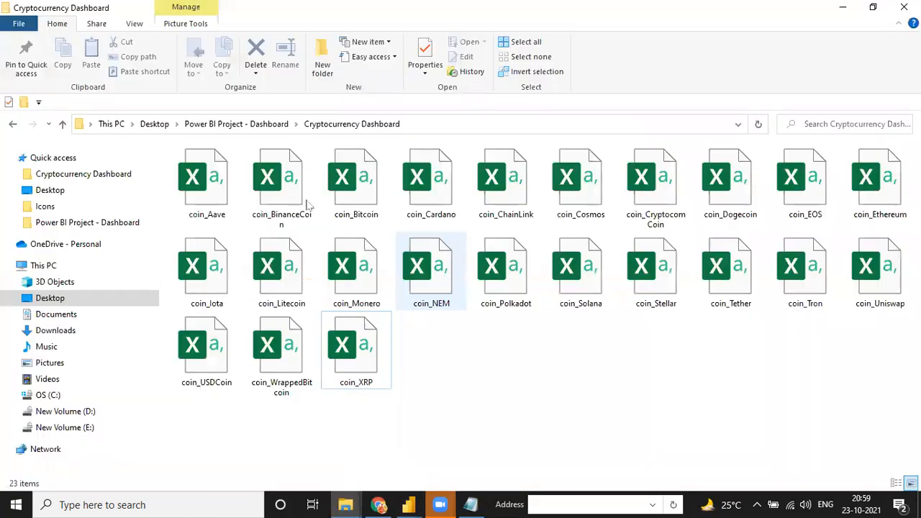
click(204, 179)
double_click(203, 178)
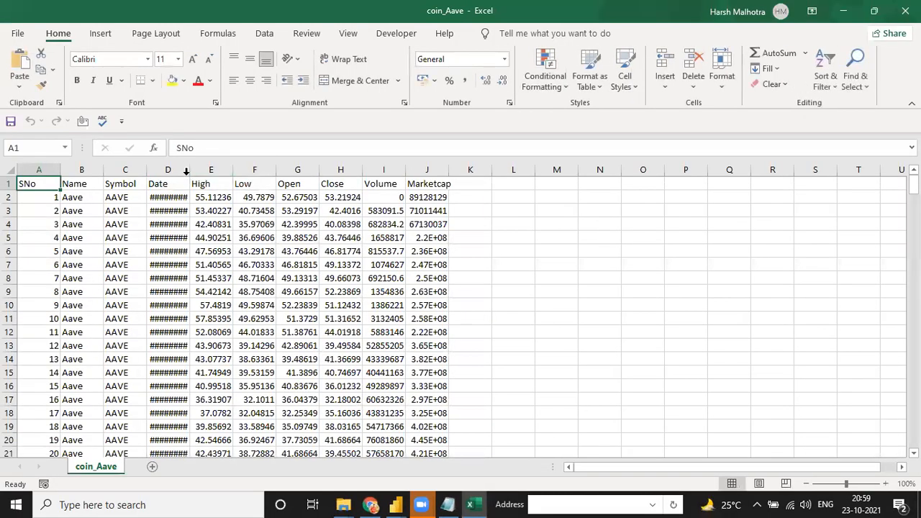
double_click(190, 171)
Examine the fields of the first Aave record one by one, from Symbol and Date across the price and volume columns
click(102, 210)
key(Up)
key(Right)
key(Right)
key(Right)
key(Right)
key(Right)
key(Right)
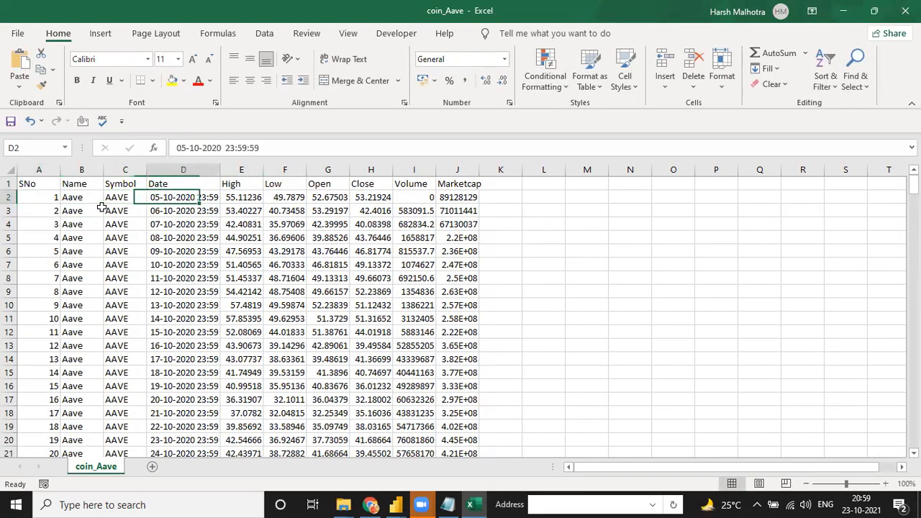
key(Right)
key(Right)
key(Left)
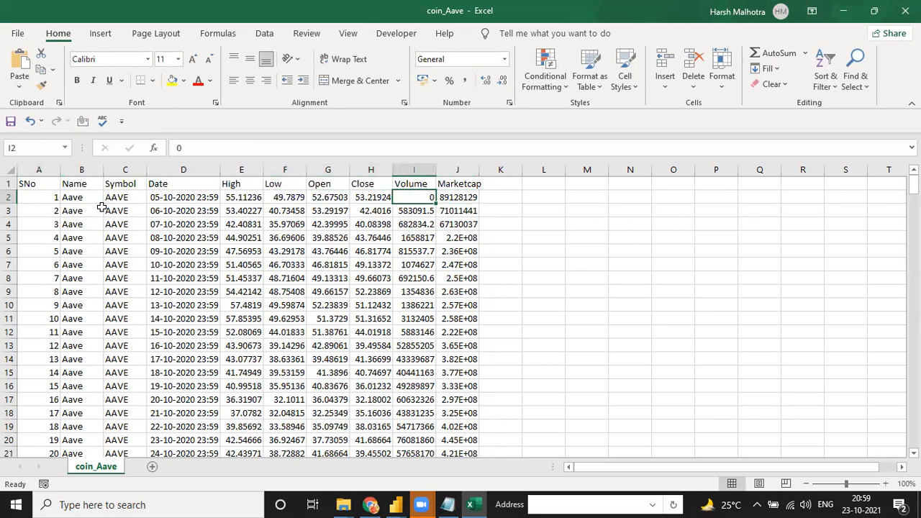
key(Left)
key(Left)
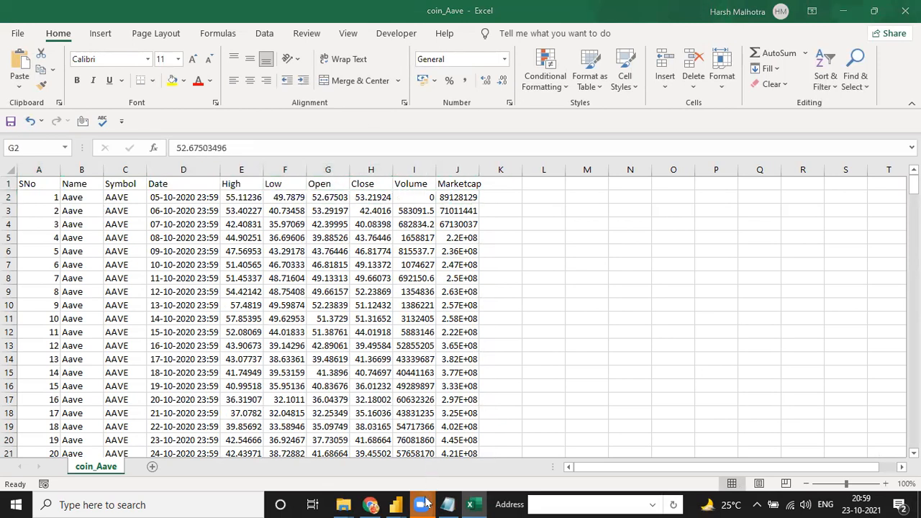
mouse_move(421, 505)
click(473, 444)
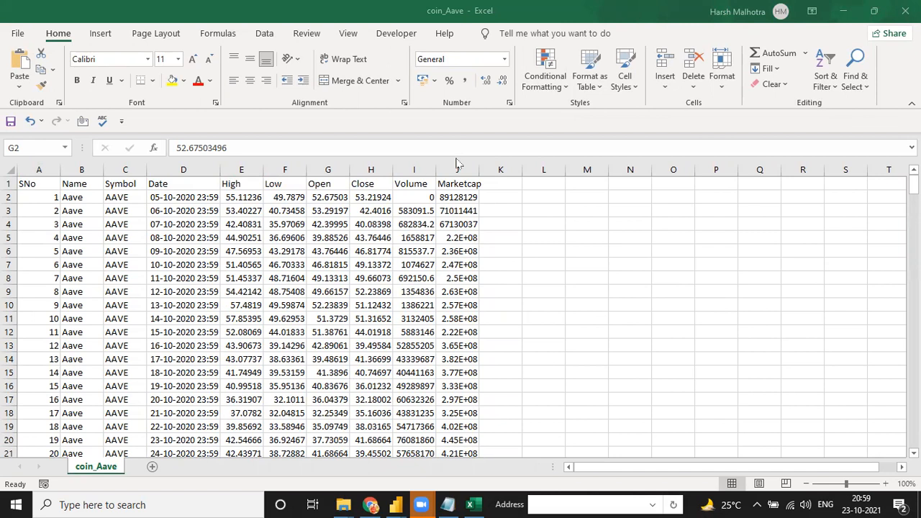
click(370, 264)
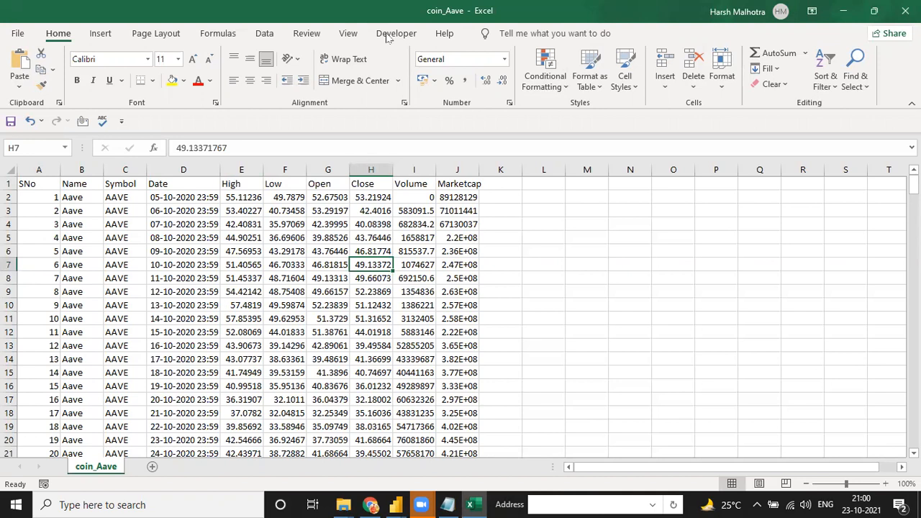
key(alt+F11)
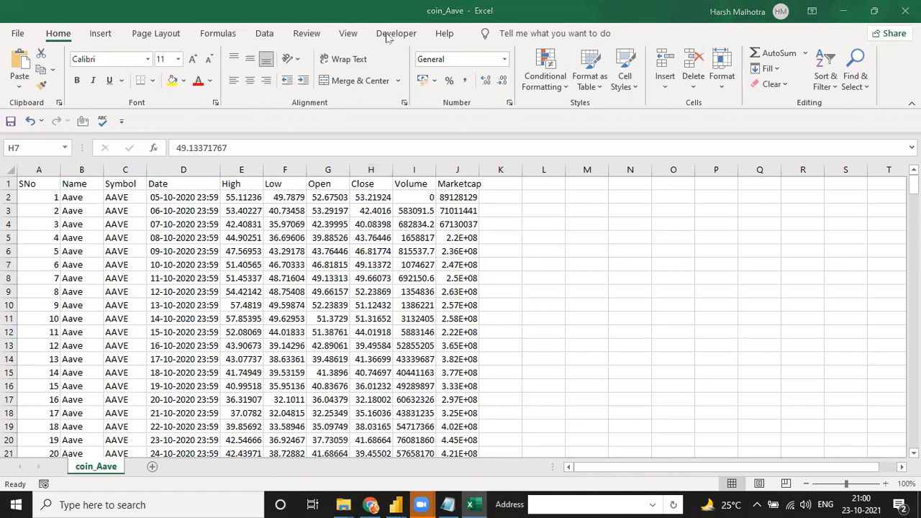
Switch back to Crypto Historical Insight in Power BI and create a new calculated table named Key Measure
mouse_move(396, 504)
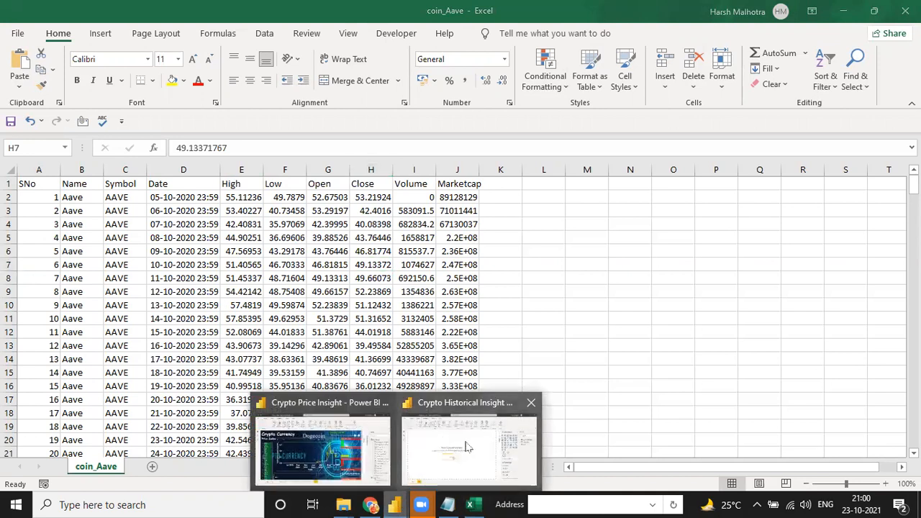
click(467, 447)
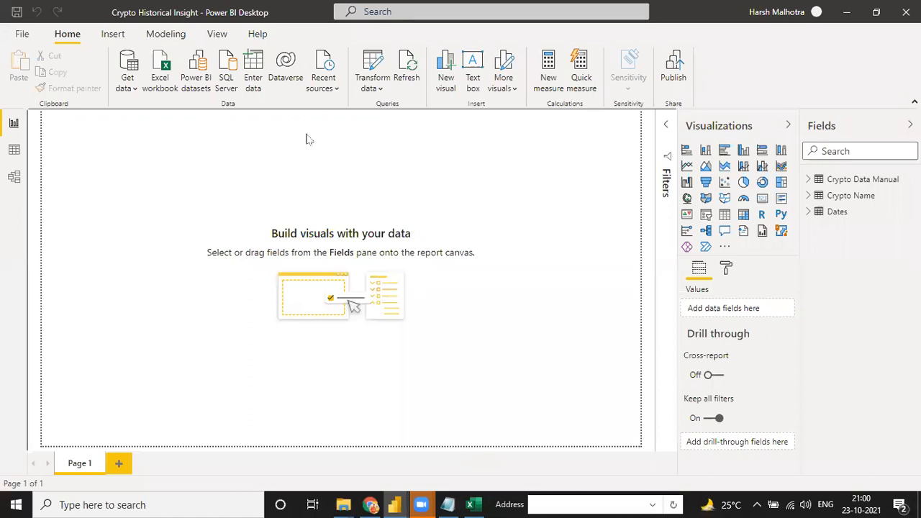
click(163, 33)
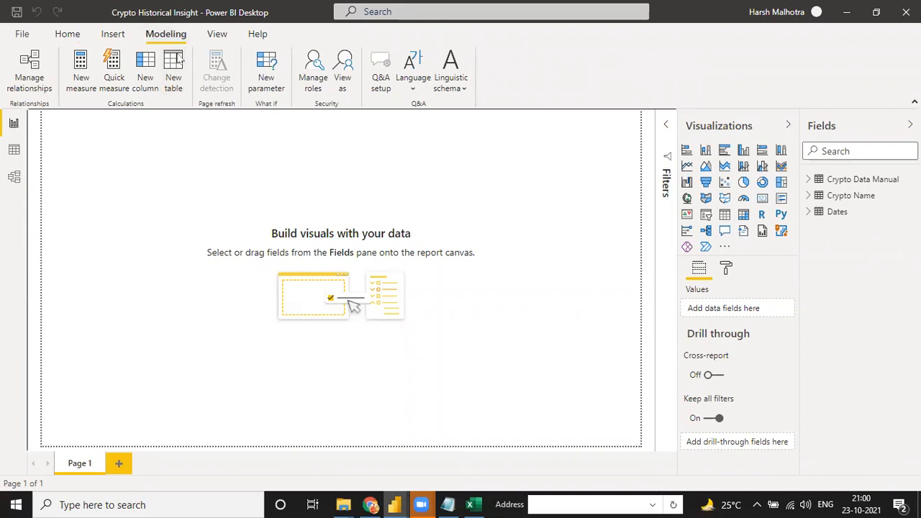
click(178, 59)
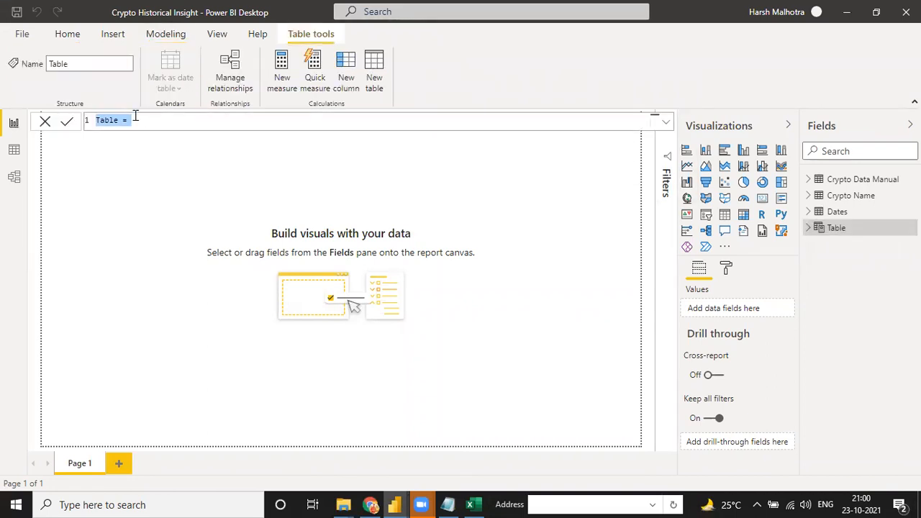
click(124, 119)
key(BackSpace)
key(BackSpace)
key(BackSpace)
key(BackSpace)
key(BackSpace)
key(BackSpace)
text(Key Me)
key(BackSpace)
key(BackSpace)
key(BackSpace)
text(y Me)
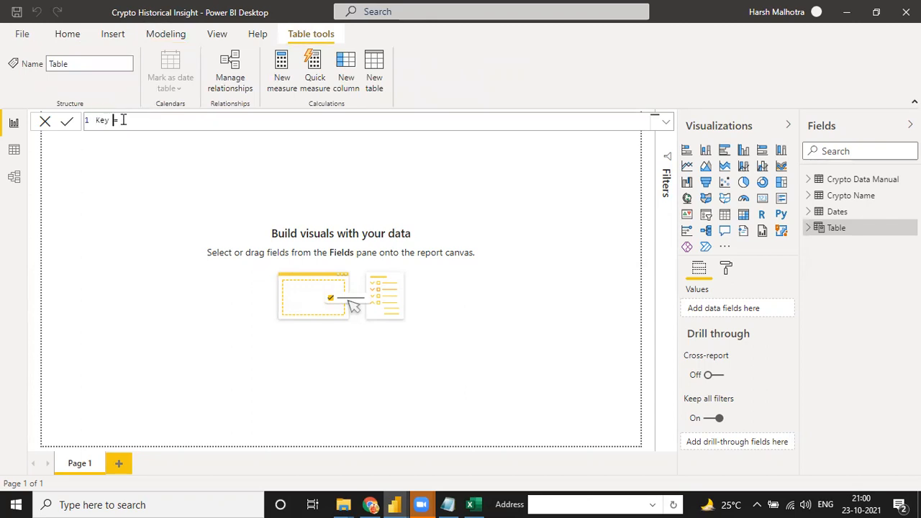
text(asure)
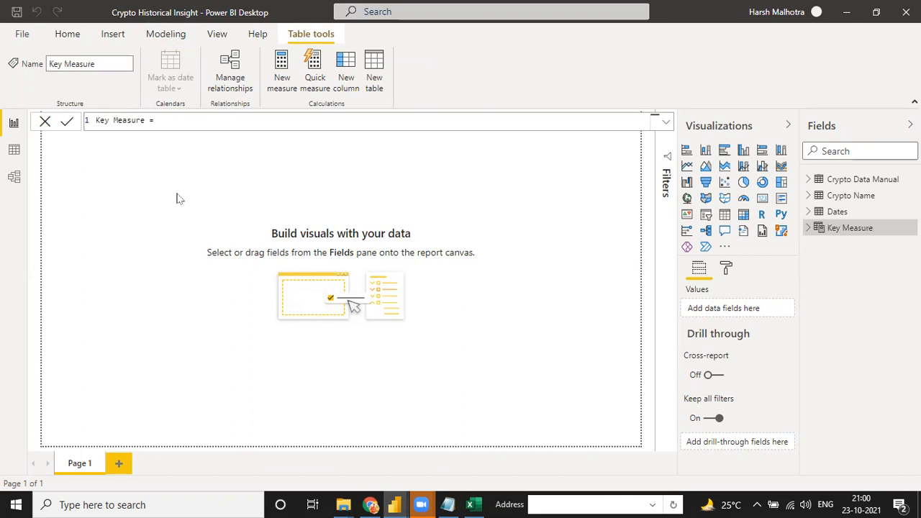
Add a new measure named Close Price to the Key Measure table and start a second formula line
click(809, 229)
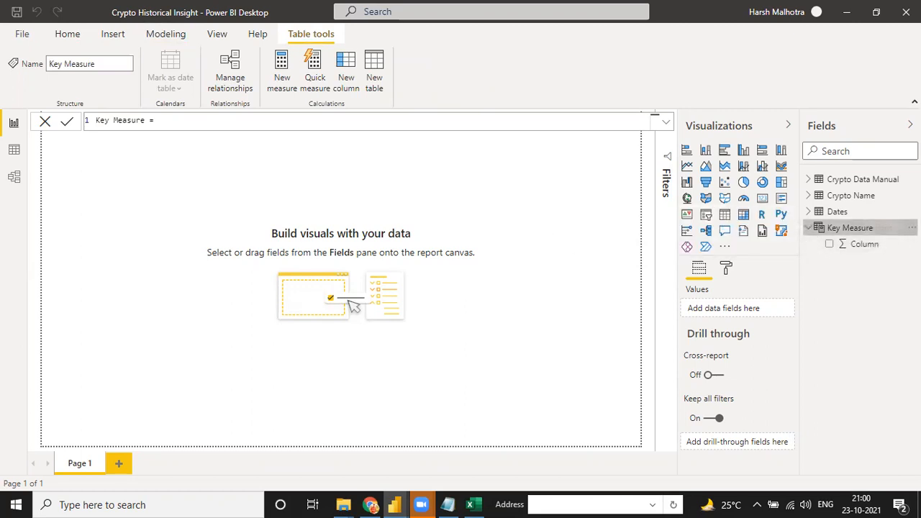
click(912, 228)
click(874, 241)
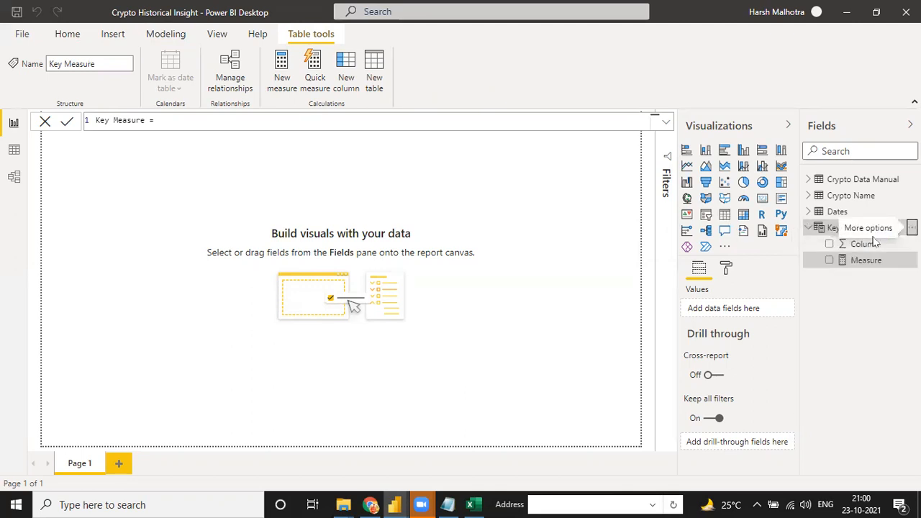
click(131, 121)
key(BackSpace)
key(BackSpace)
key(BackSpace)
key(BackSpace)
key(BackSpace)
key(BackSpace)
key(BackSpace)
key(BackSpace)
key(BackSpace)
text(Close Price)
click(132, 121)
key(BackSpace)
key(BackSpace)
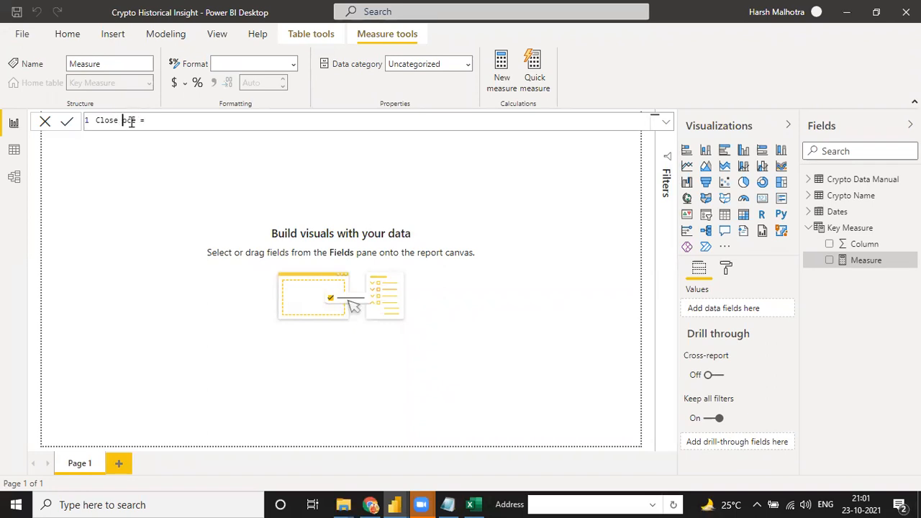
text(Pr)
click(169, 120)
key(shift+Return)
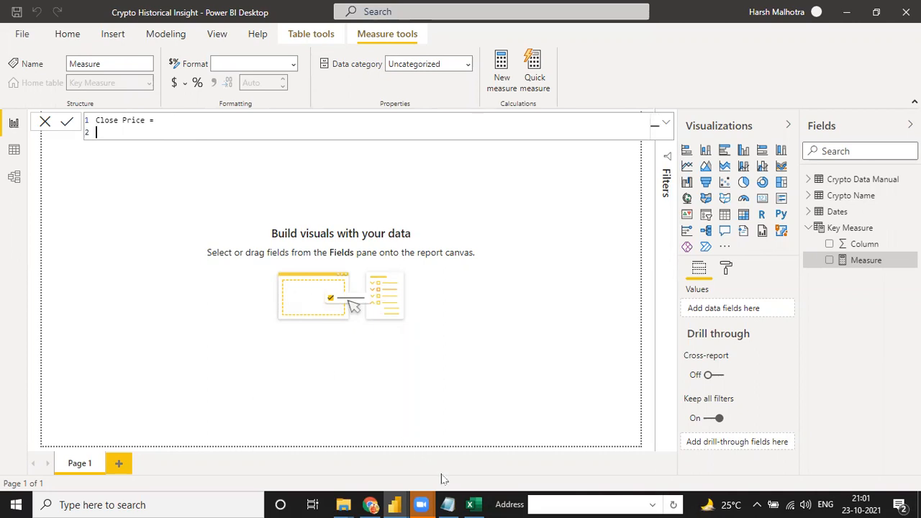
Examine the first Aave record in the coin_Aave workbook in Excel, from Name and Symbol across the price columns to Marketcap
click(472, 504)
click(395, 284)
key(ctrl+Up)
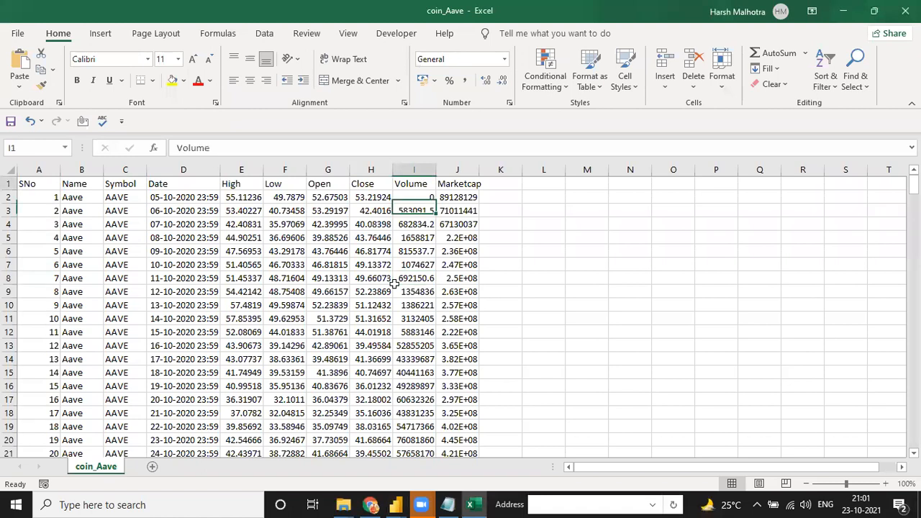
key(Left)
key(Down)
key(Left)
key(Right)
key(Left)
key(Left)
key(Left)
key(Left)
key(Left)
key(Left)
key(Right)
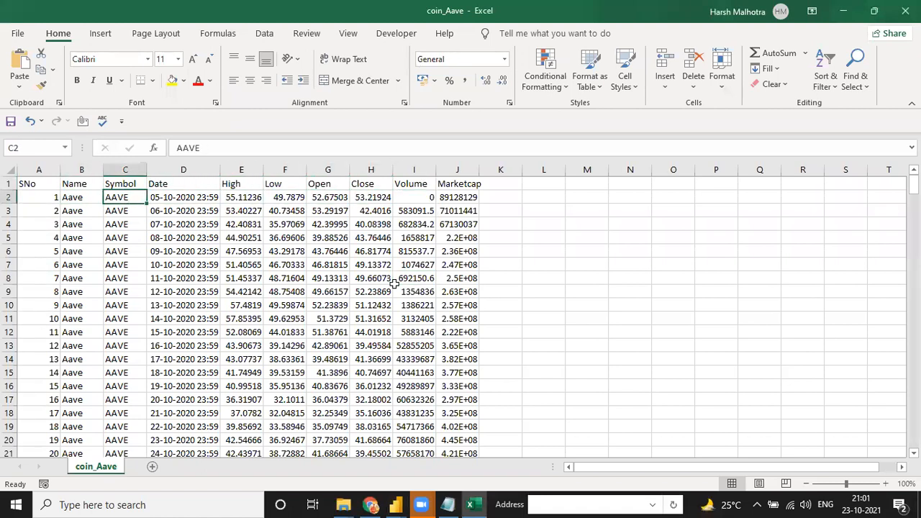
key(Right)
key(Right)
key(Right)
key(Right)
key(Right)
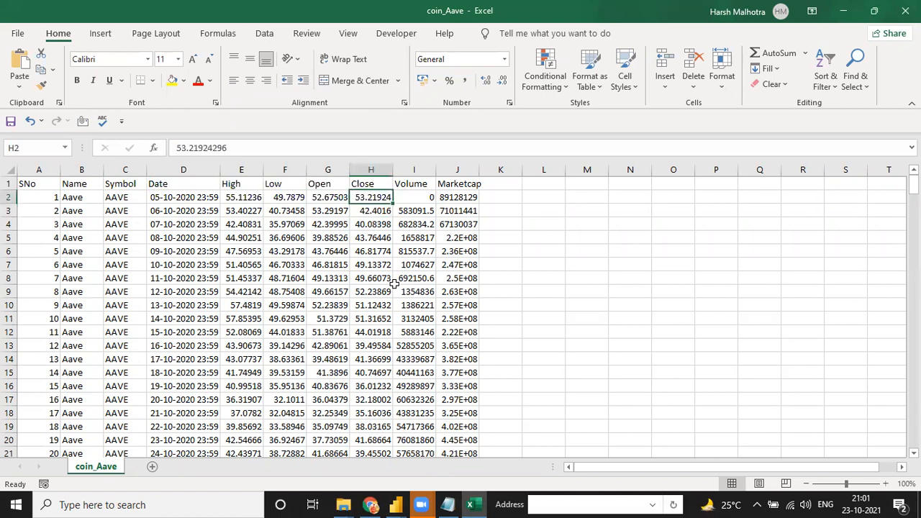
key(Right)
key(Right)
key(Right)
key(Right)
key(Left)
key(alt+Tab)
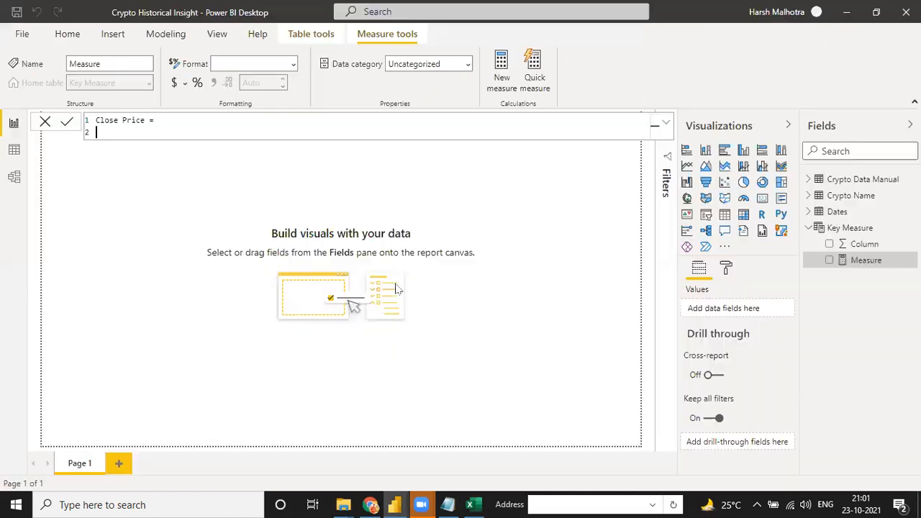
key(alt+Tab)
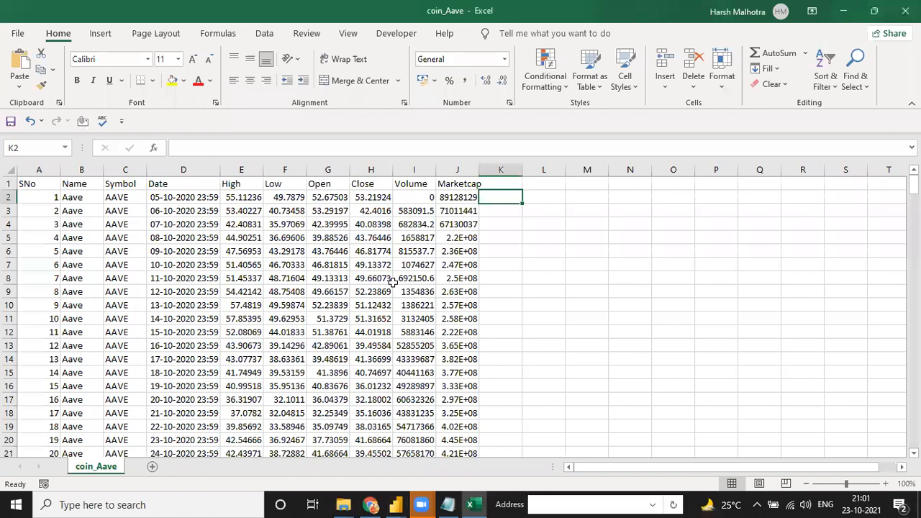
Compare the first Close values in coin_Aave with the Date, High, Low and Open columns beside them
click(364, 197)
key(shift+Down)
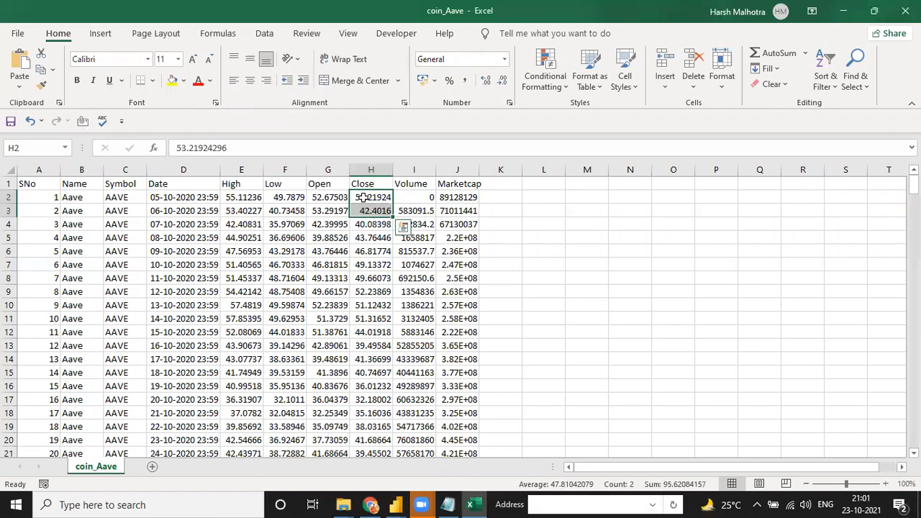
key(Up)
key(Left)
key(Left)
key(Left)
key(Left)
key(Down)
key(Left)
key(Right)
key(Right)
key(Right)
key(Right)
key(Right)
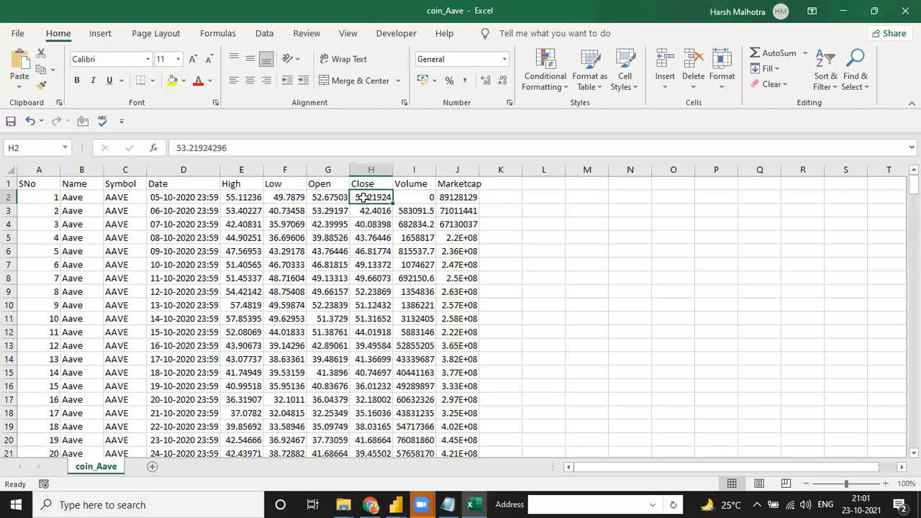
Return to Power BI and define the Close Price measure as AVERAGE('Crypto Data Manual'[Close])
key(alt+Tab)
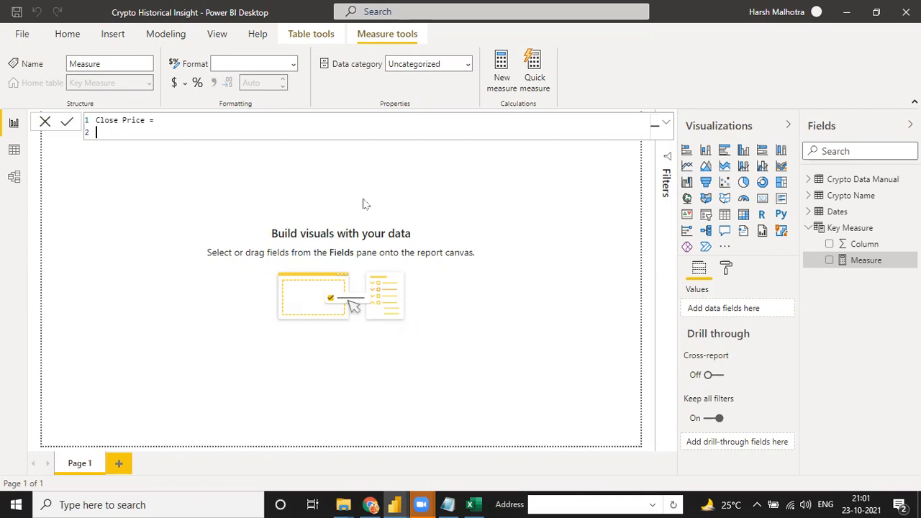
text(AVERAGE()
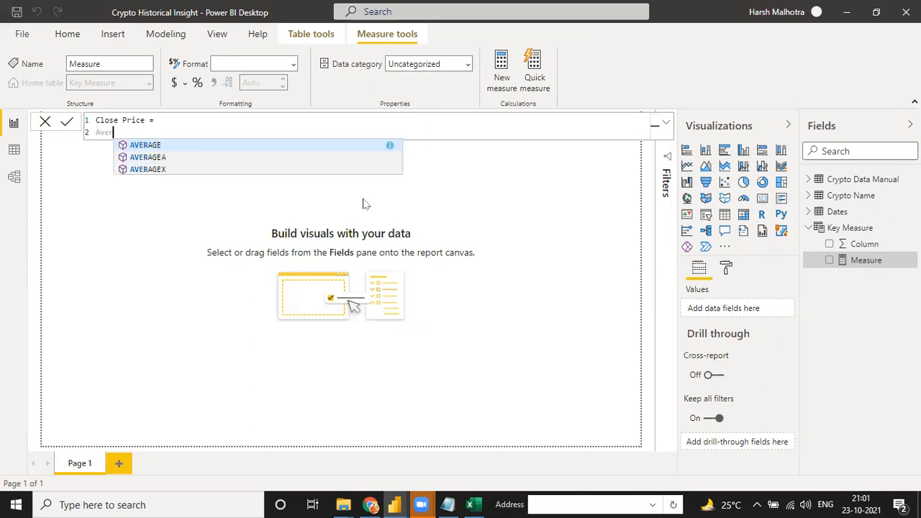
text('close)
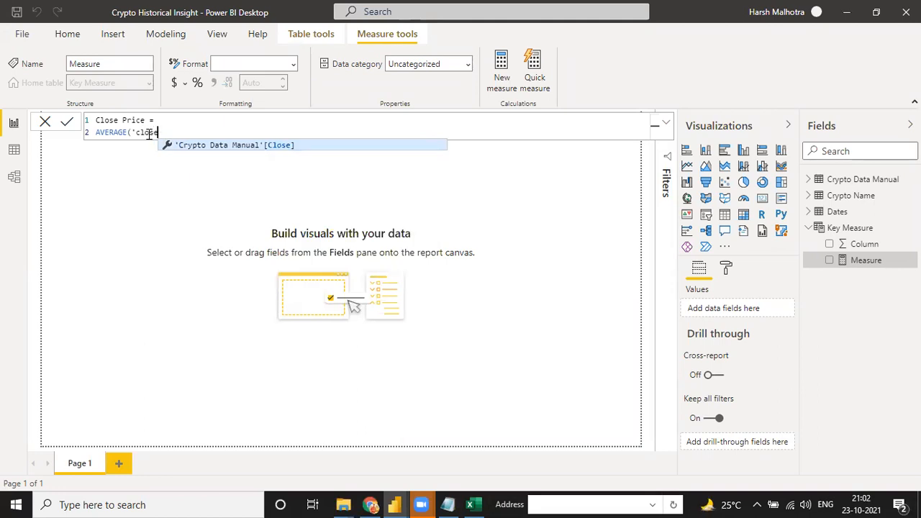
key(Tab)
text())
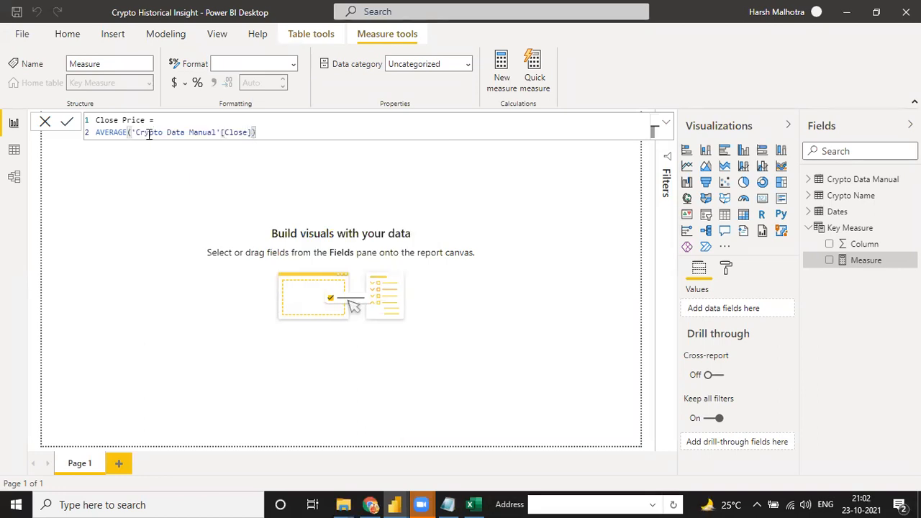
key(Return)
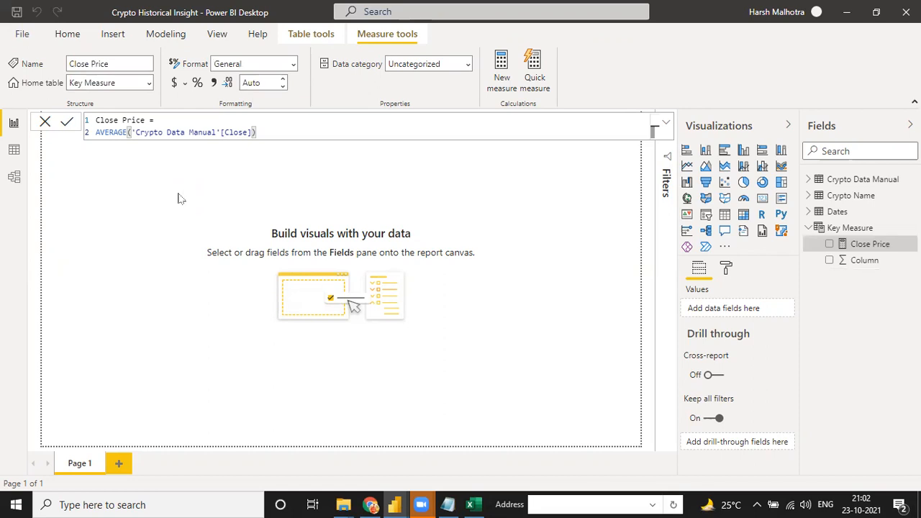
Add another measure to the Key Measure table and name it Open Price
click(502, 79)
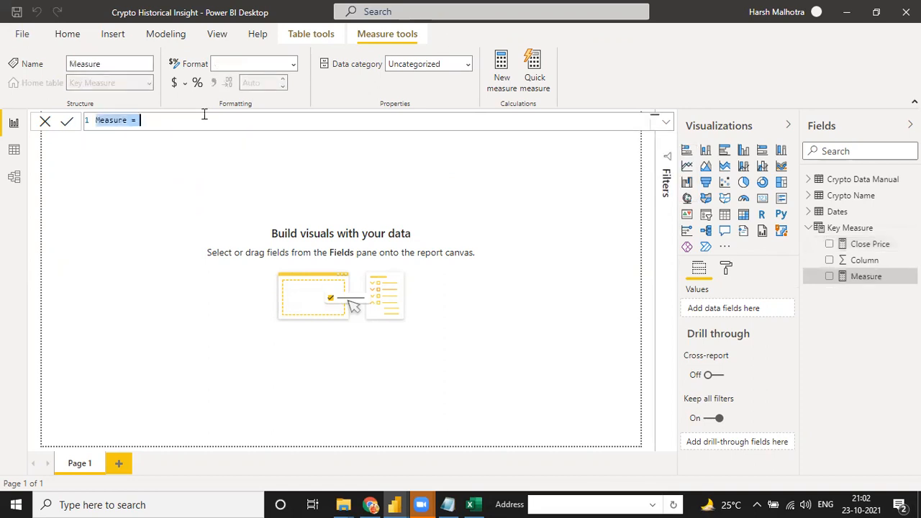
click(127, 123)
key(BackSpace)
key(BackSpace)
key(BackSpace)
key(BackSpace)
key(BackSpace)
key(BackSpace)
key(BackSpace)
text(Open Price)
key(BackSpace)
key(BackSpace)
text(ce)
click(164, 120)
Define the Open Price measure on a second line as AVERAGE('Crypto Data Manual'[Open])
key(shift+Return)
text(aver)
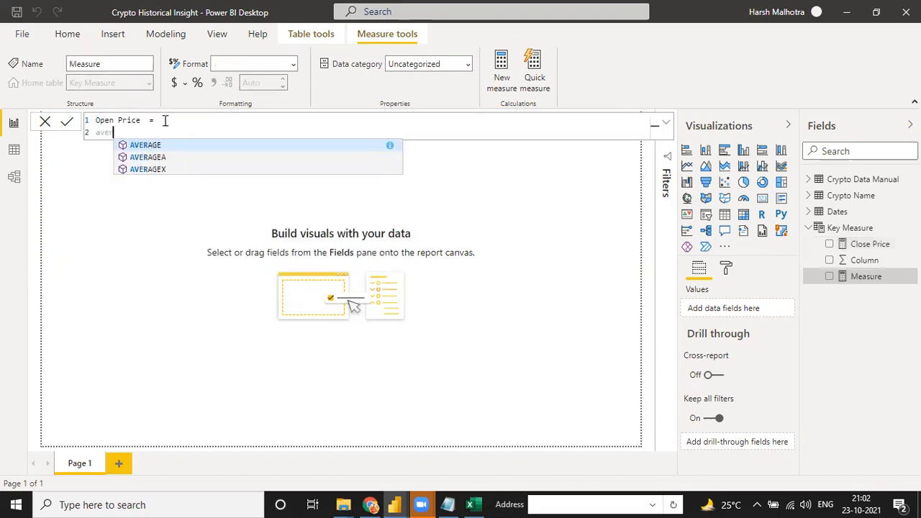
key(Tab)
text(')
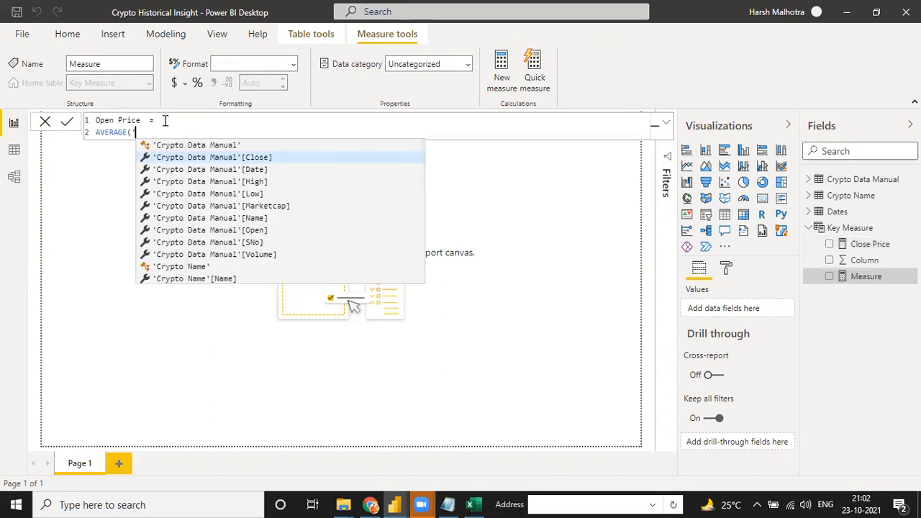
text(open)
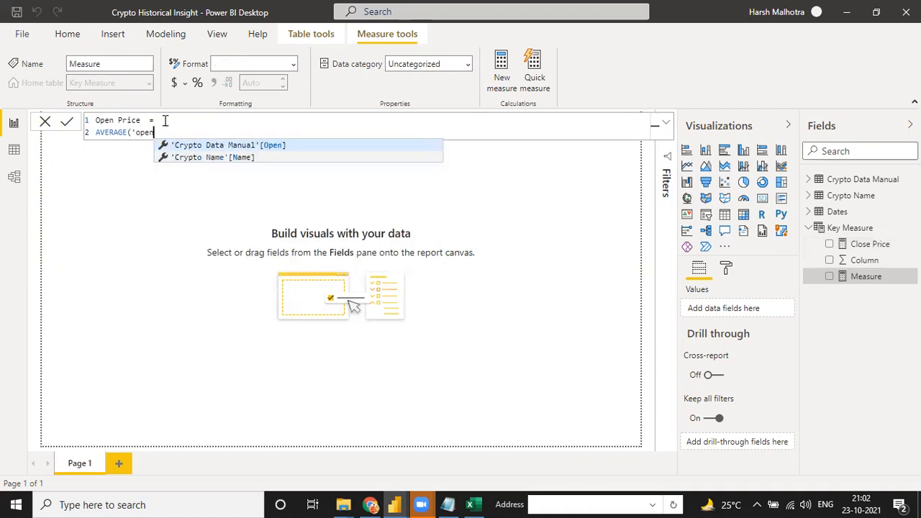
key(Tab)
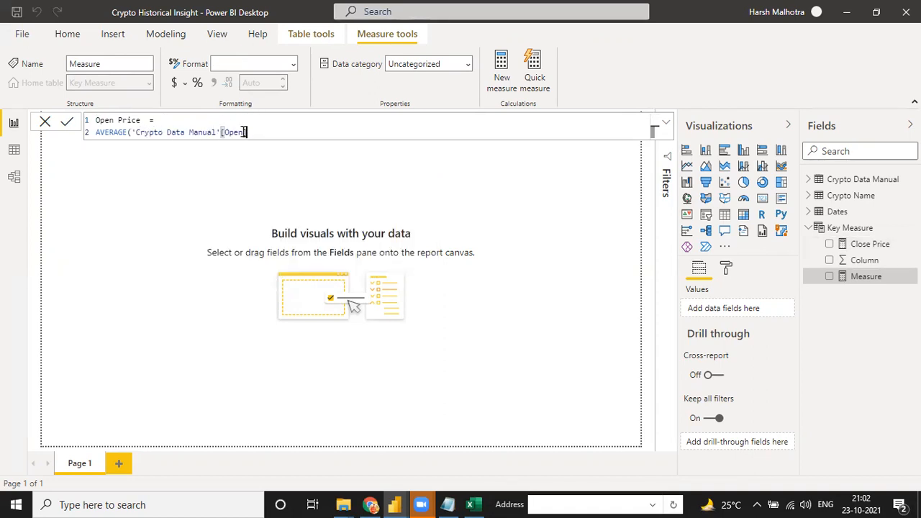
text())
key(Return)
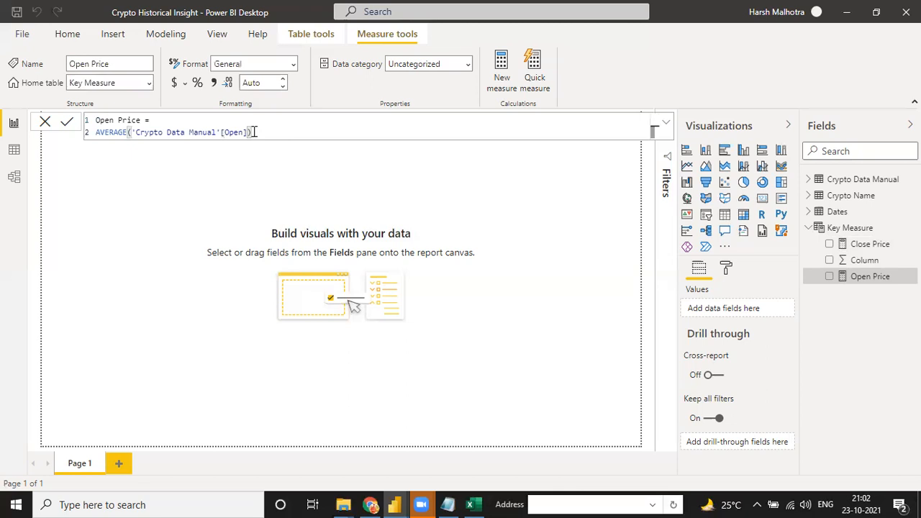
Add a third measure to the Key Measure table and name it High Price
click(495, 87)
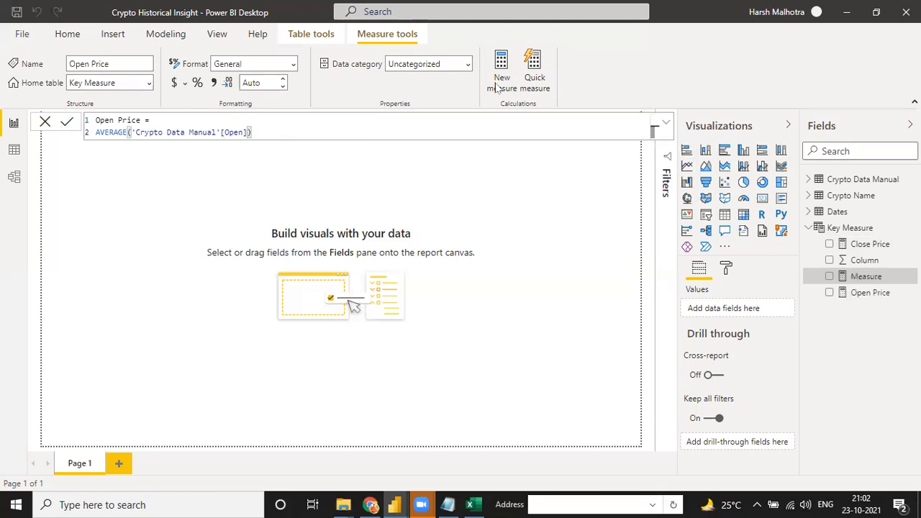
key(BackSpace)
key(BackSpace)
key(BackSpace)
key(BackSpace)
key(BackSpace)
key(BackSpace)
key(BackSpace)
key(BackSpace)
key(BackSpace)
key(BackSpace)
text(High Pr)
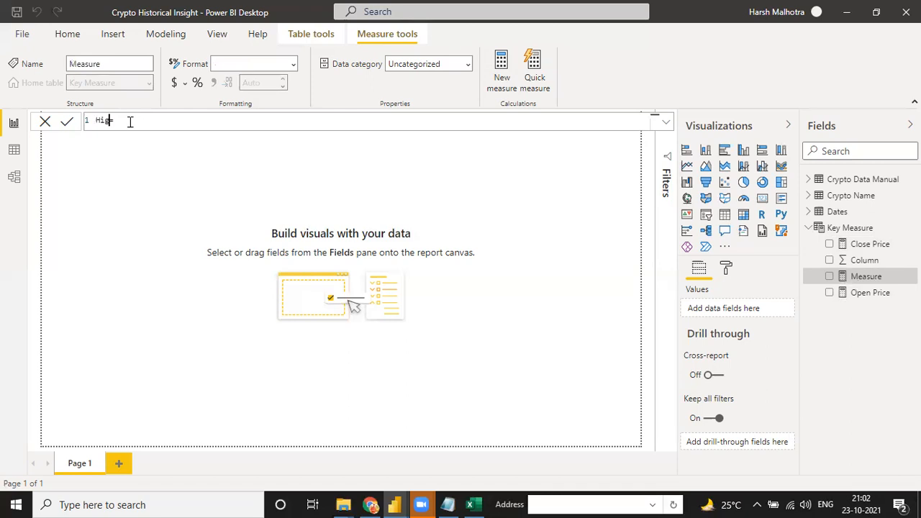
text(ice =)
Define the High Price measure on a second line as AVERAGE('Crypto Data Manual'[High])
key(shift+Return)
text(av)
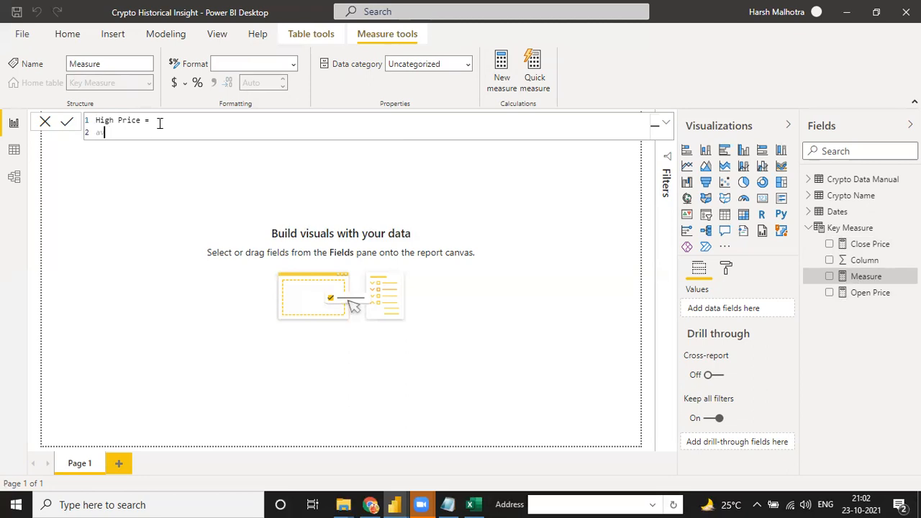
text(erage)
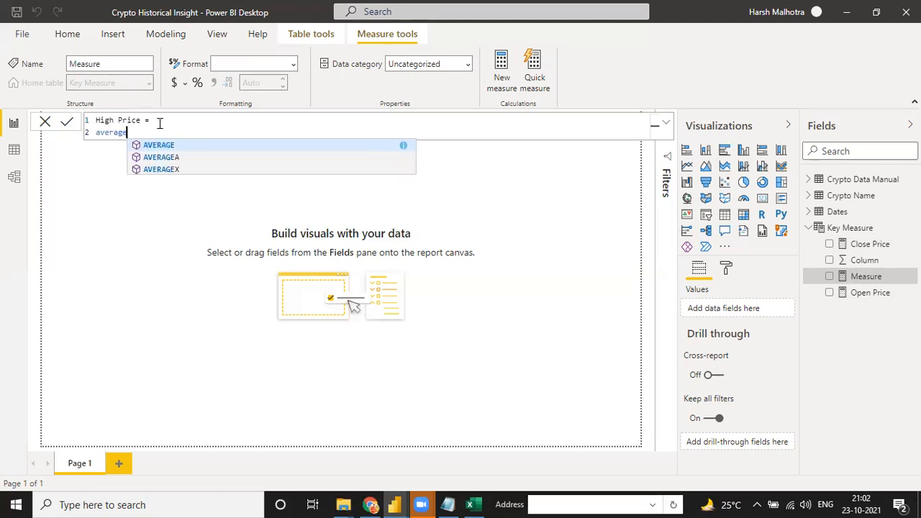
key(Tab)
key(Escape)
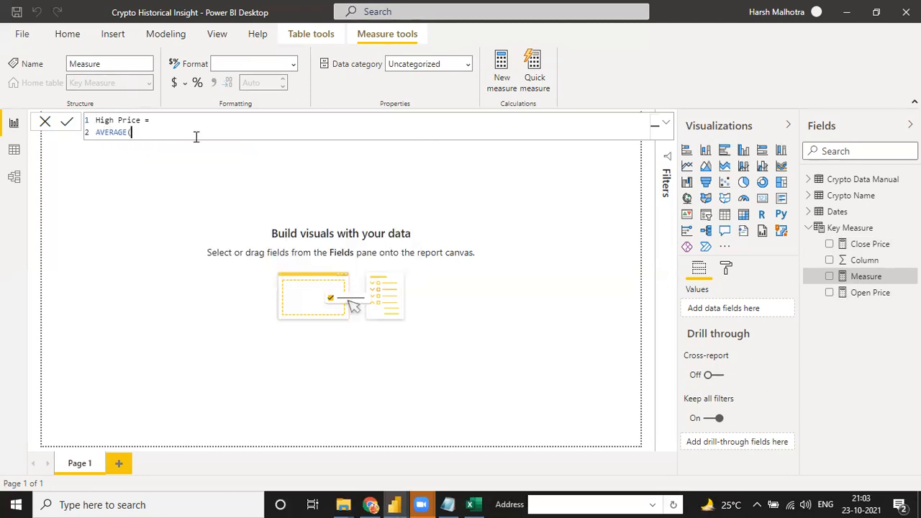
text(')
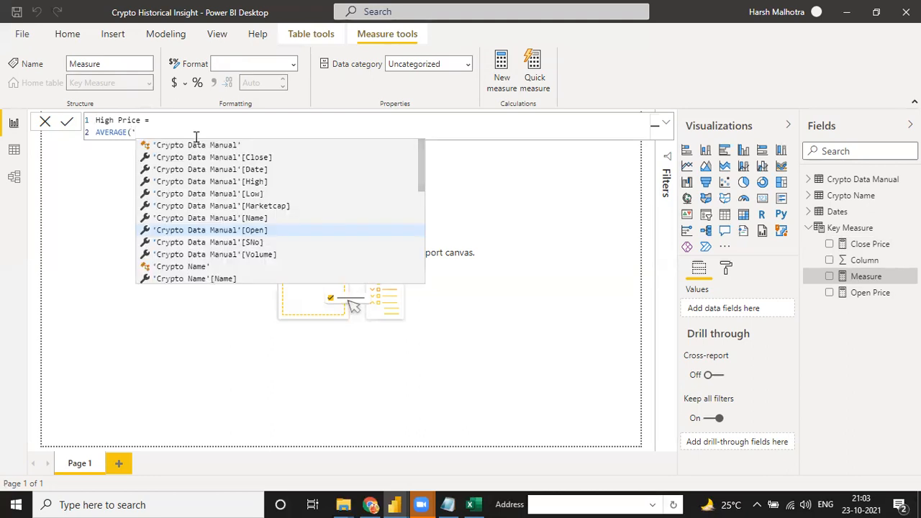
text(high)
key(Tab)
text())
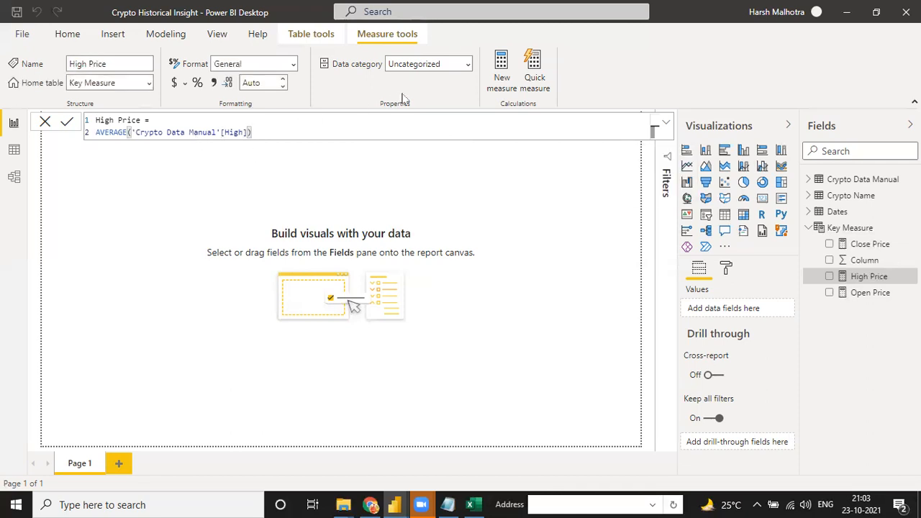
Add a fourth measure to the Key Measure table and name it Low Price
click(498, 73)
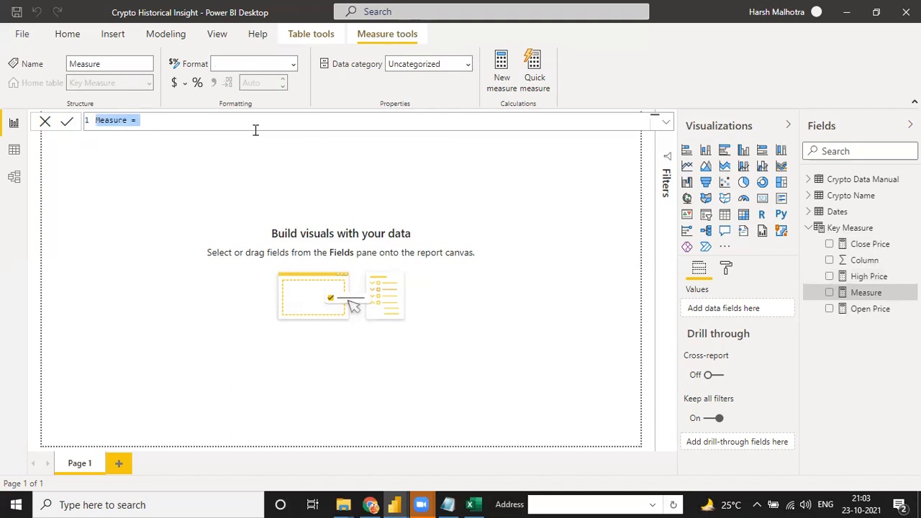
text(Low Pri)
key(BackSpace)
key(BackSpace)
key(BackSpace)
text(Prie)
key(BackSpace)
key(BackSpace)
text(ce =)
Define the Low Price measure on a second line as AVERAGE('Crypto Data Manual'[Low])
key(shift+Return)
key(Tab)
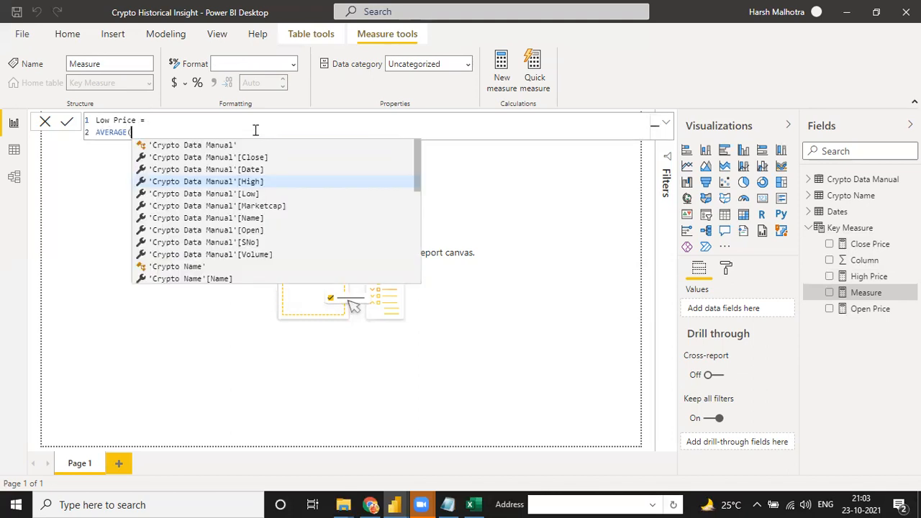
text('low)
key(Tab)
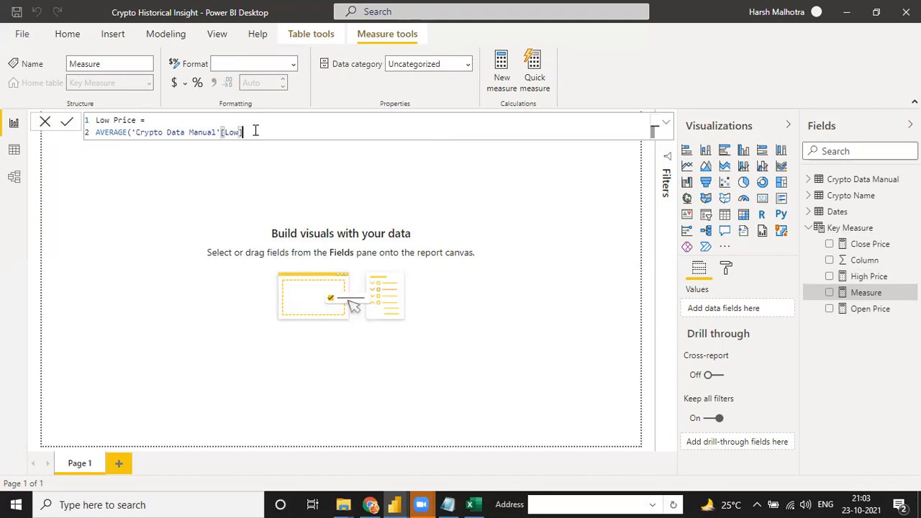
text())
key(Return)
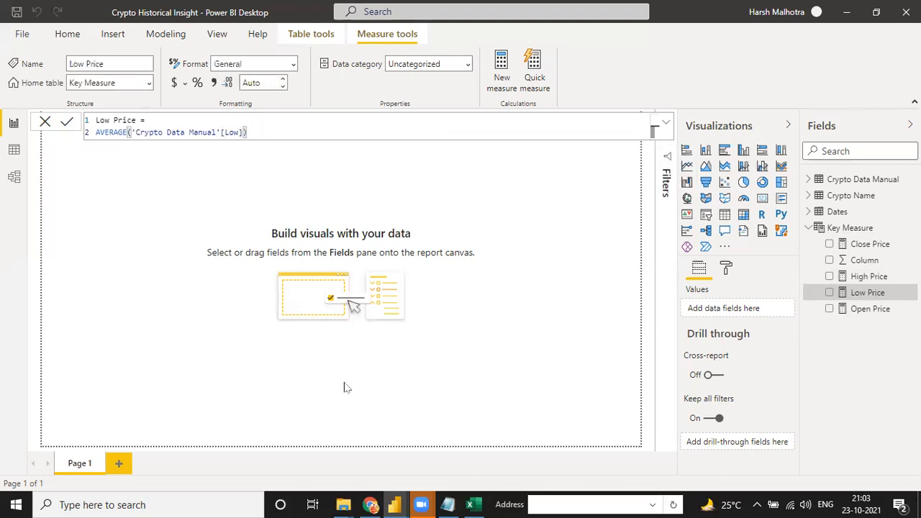
Switch to the coin_Aave workbook in Excel, check which source columns still need measures, and return to Power BI
click(474, 505)
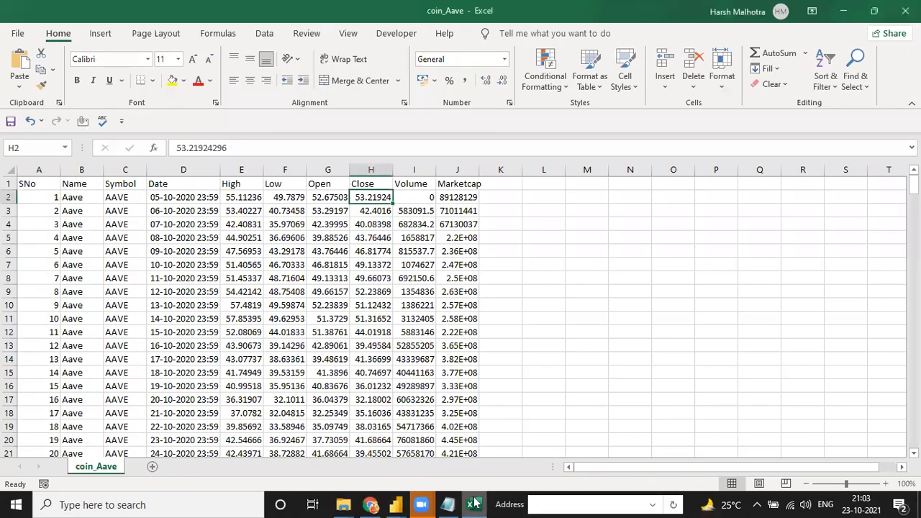
click(253, 192)
key(Up)
key(Right)
key(Right)
key(Right)
key(Right)
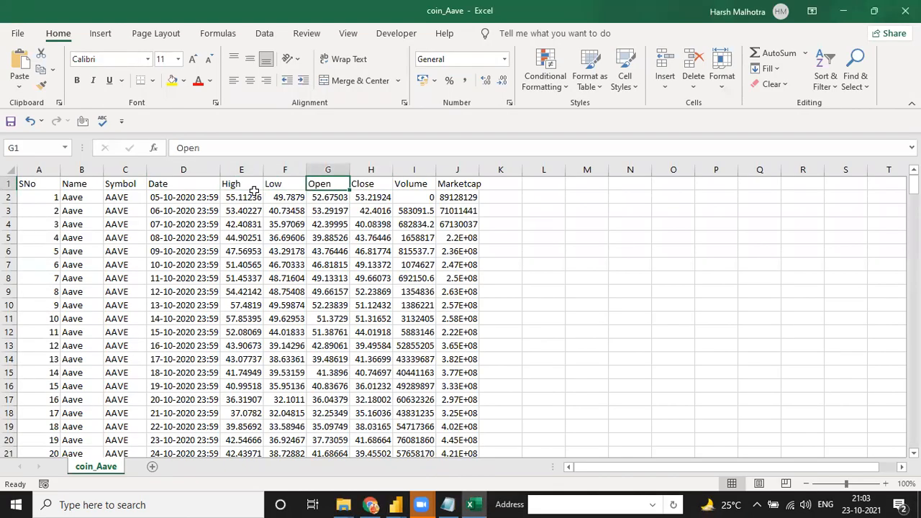
key(Down)
key(Up)
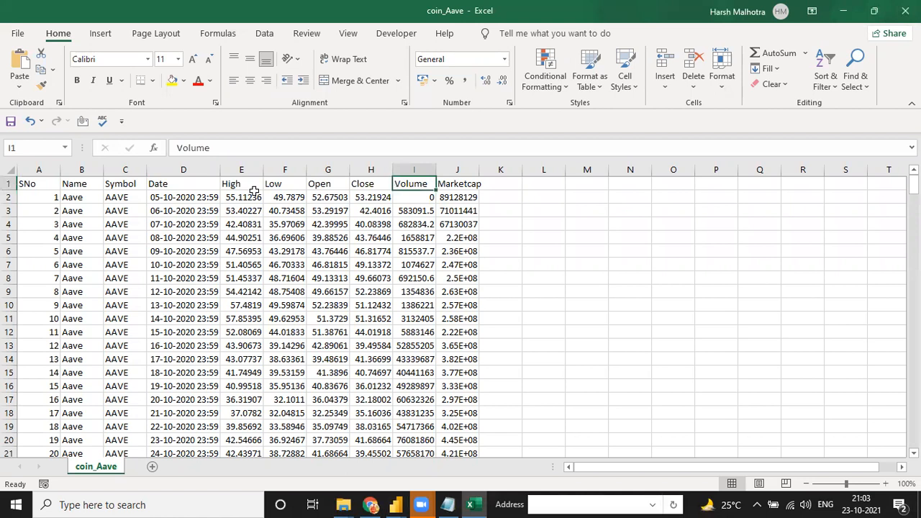
key(Down)
key(Up)
key(Down)
key(Up)
key(alt+Tab)
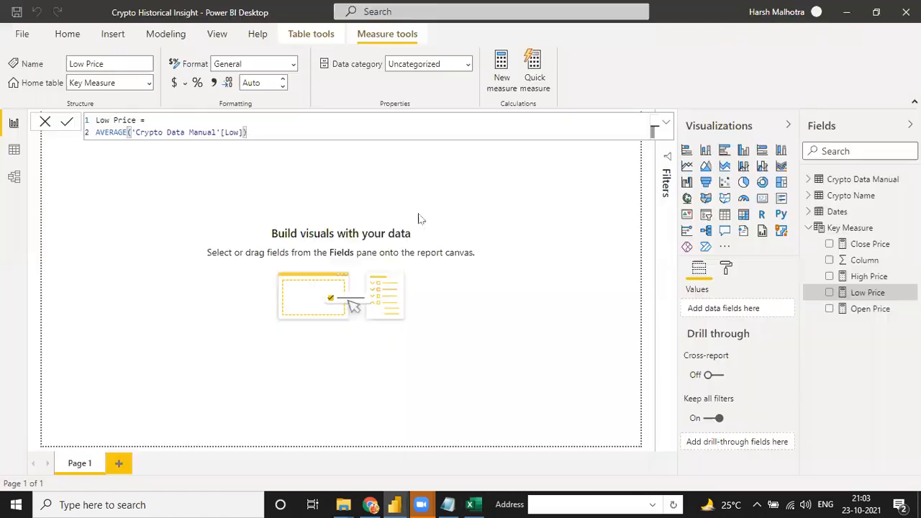
Add another measure to the Key Measure table and name it Average Volume
click(502, 84)
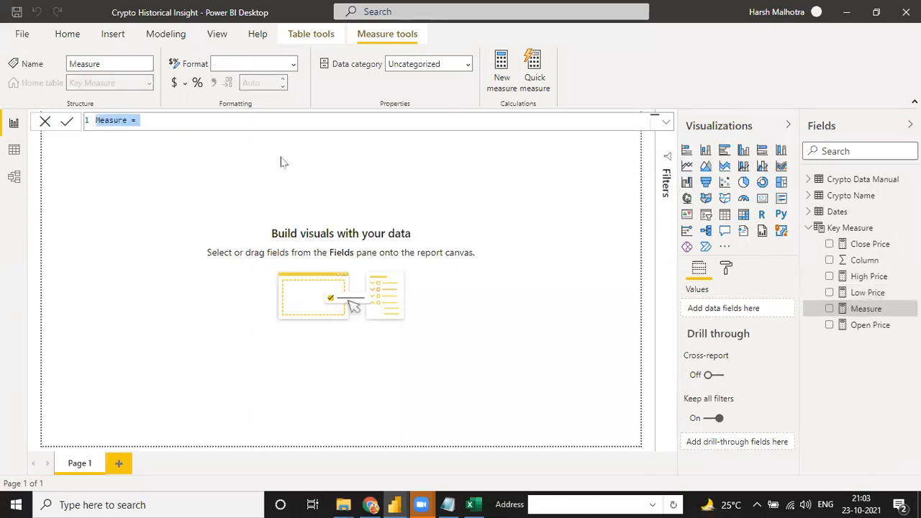
click(134, 121)
key(BackSpace)
key(BackSpace)
key(BackSpace)
key(BackSpace)
text(Average Volumn)
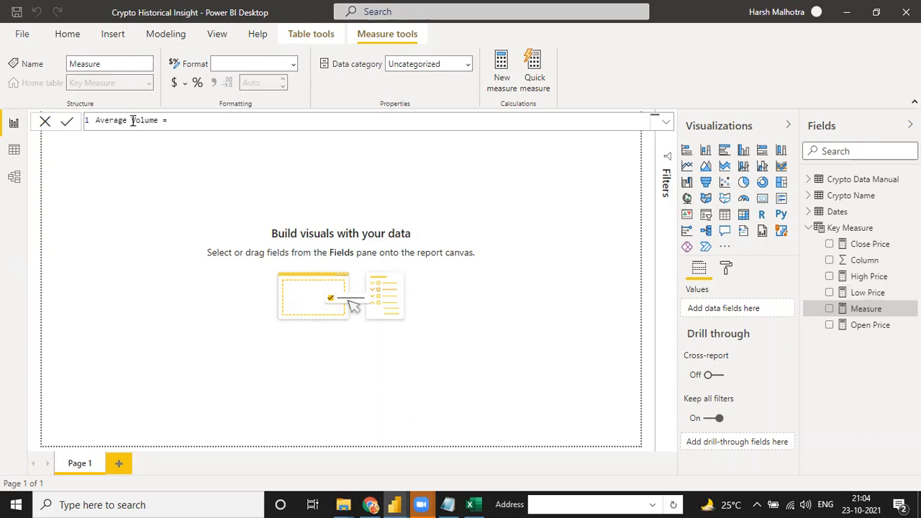
Define the Average Volume measure on a second line as AVERAGE('Crypto Data Manual'[Volume])
key(shift+Return)
text(aver)
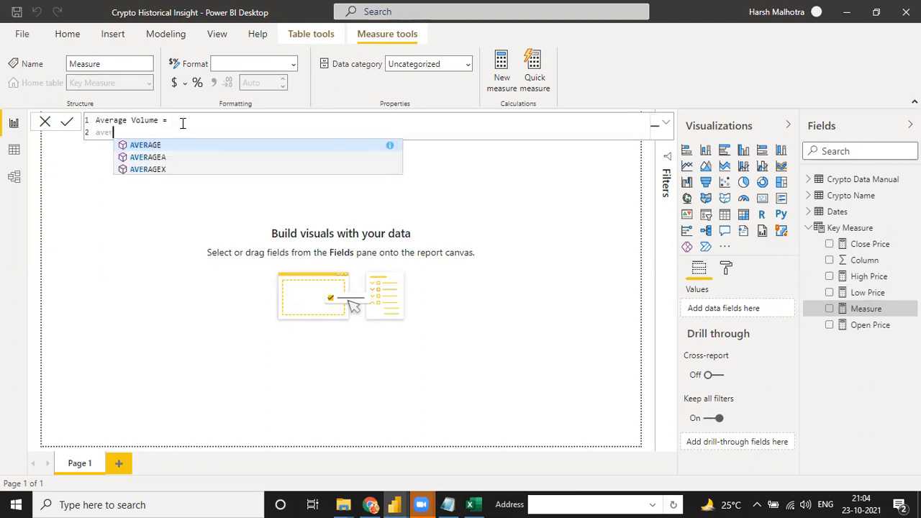
key(Tab)
text(')
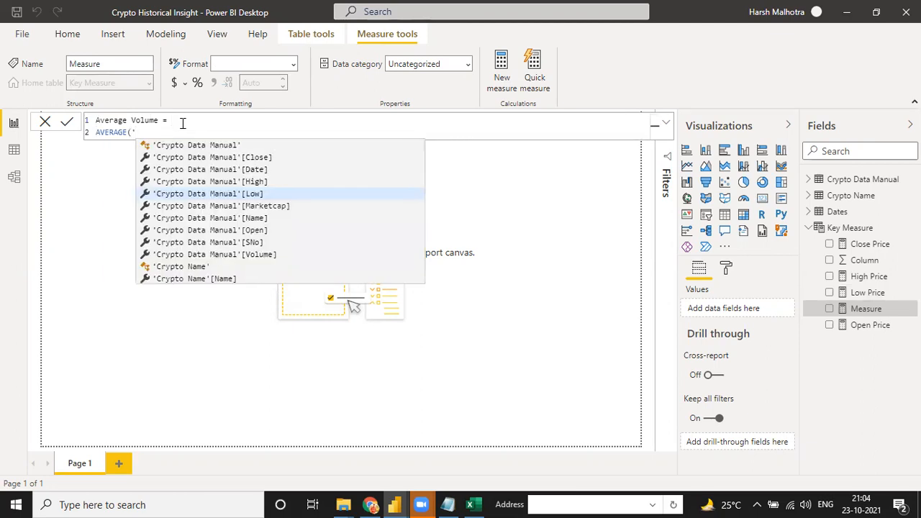
text(vol)
key(Tab)
text())
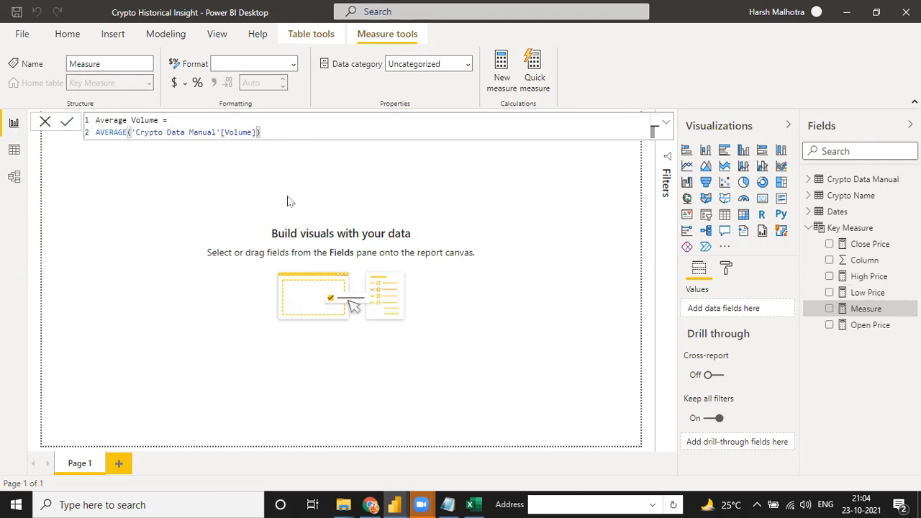
key(Return)
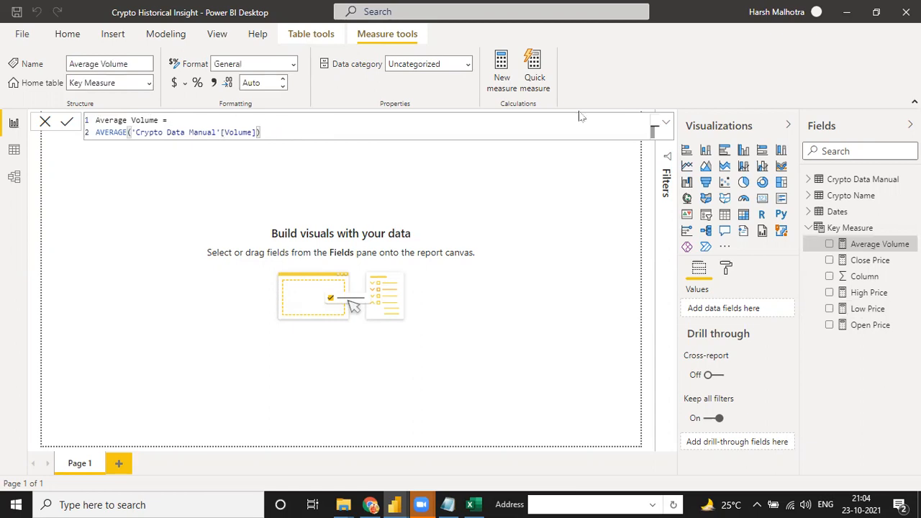
Add another measure to the Key Measure table and name it Total Volumn
click(502, 72)
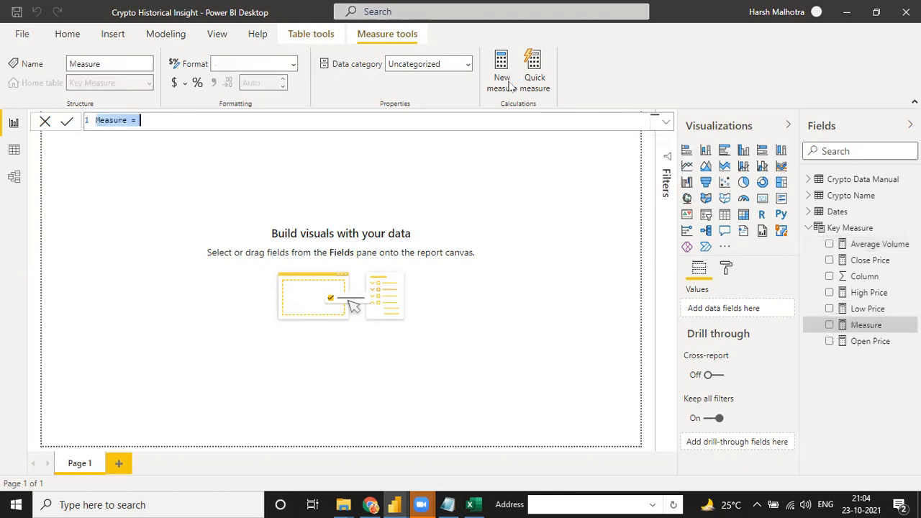
text(Measur)
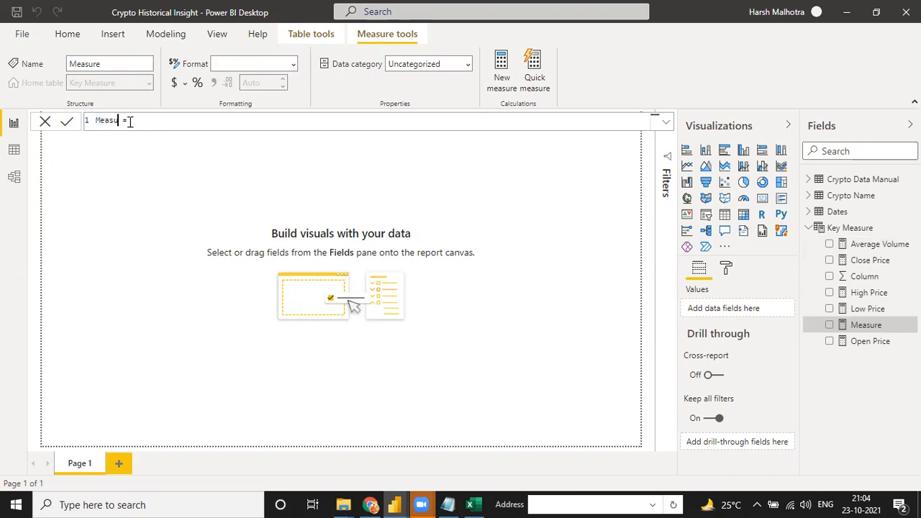
key(BackSpace)
key(BackSpace)
key(BackSpace)
key(BackSpace)
Define the Total Volumn measure on a second line as SUM('Crypto Data Manual'[Volume])
key(shift+Return)
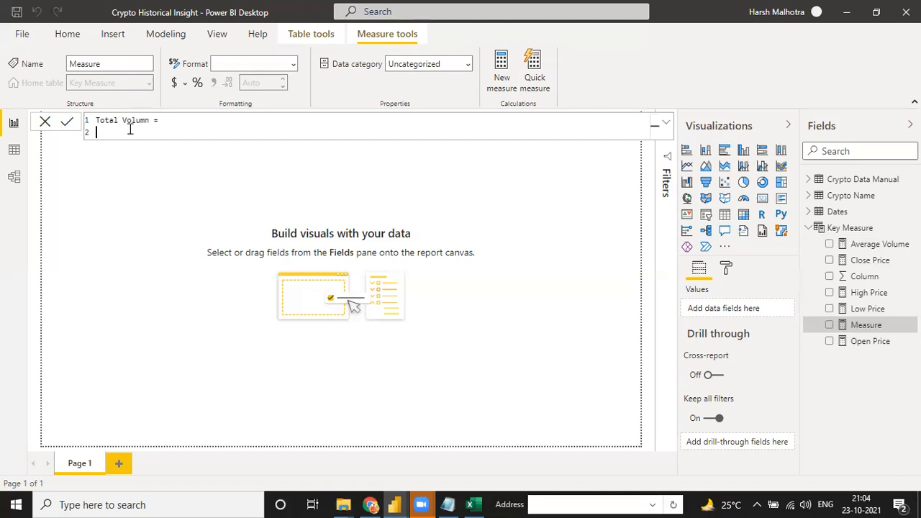
text(SUM()
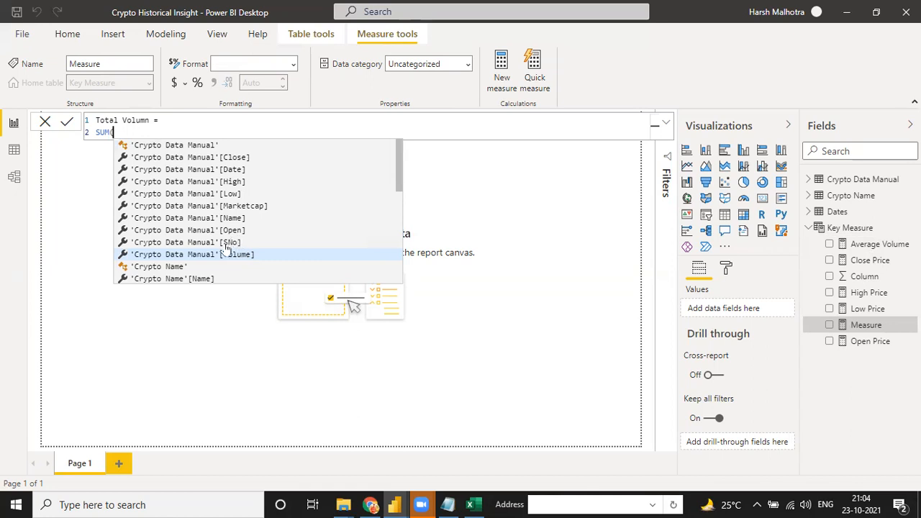
text('volum)
key(Tab)
text())
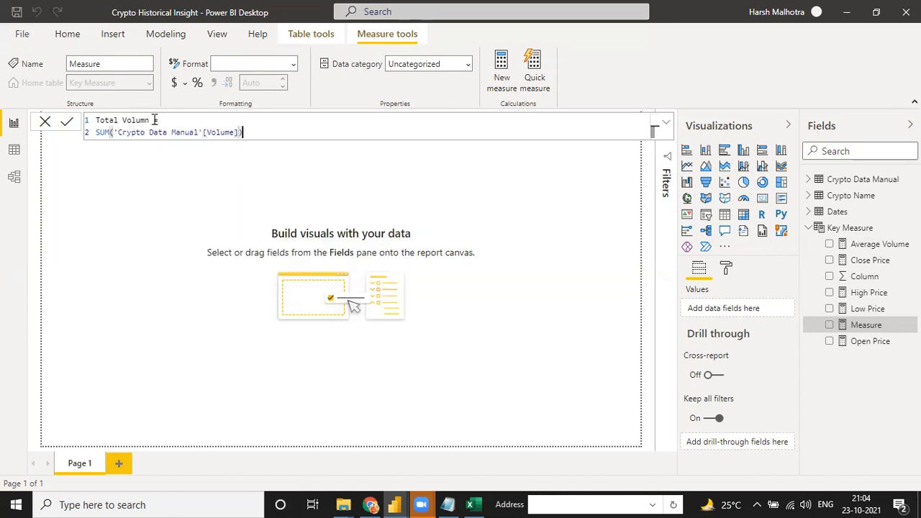
key(Return)
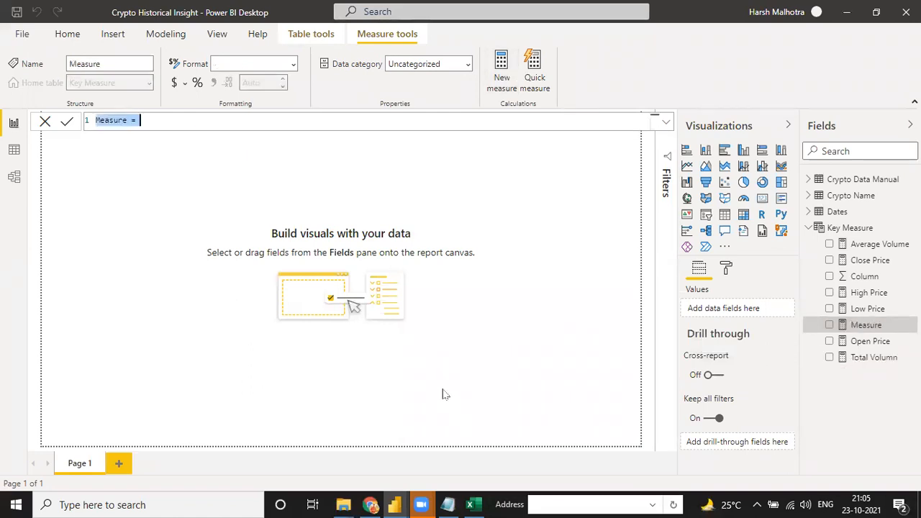
Add another measure to the Key Measure table and start its name as Average Market Cap
click(126, 120)
key(BackSpace)
key(BackSpace)
key(BackSpace)
key(BackSpace)
key(BackSpace)
text(Average)
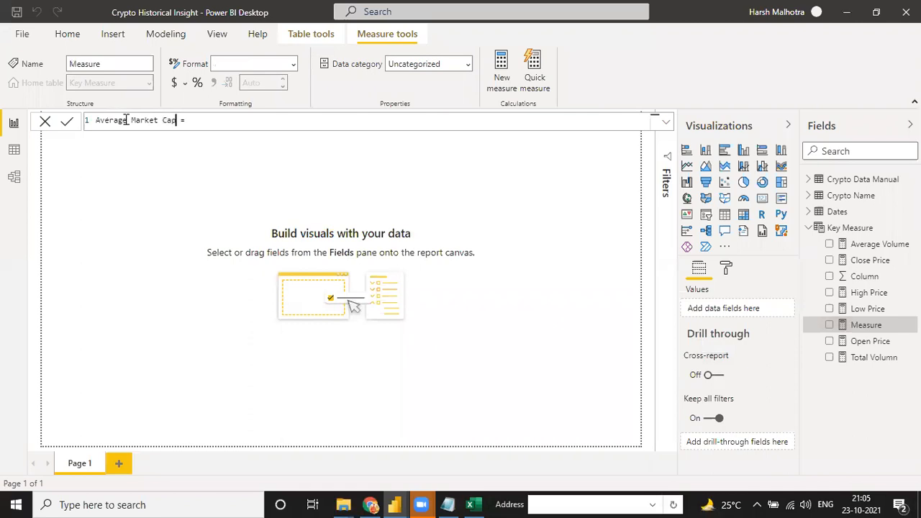
Define the Average Market Cap. measure on a second line as AVERAGE('Crypto Data Manual'[Marketcap])
key(shift+Return)
text(AVERAGE()
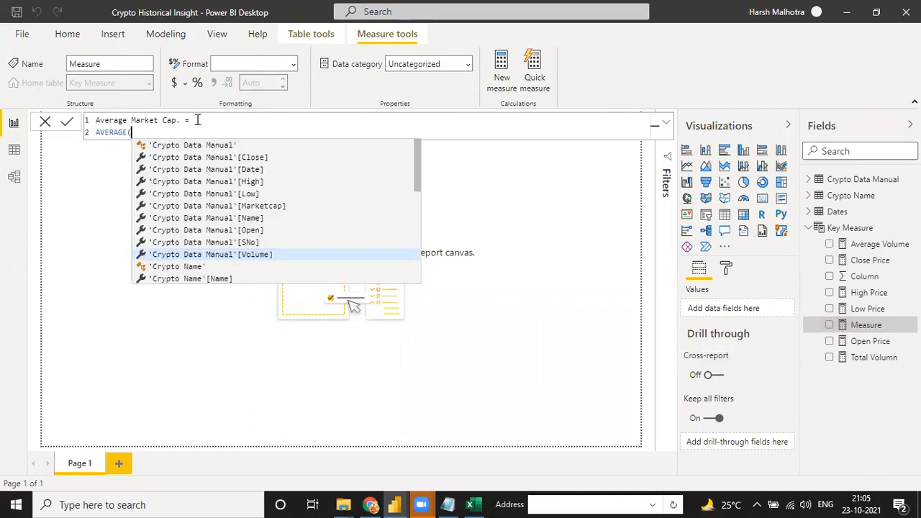
text('mar)
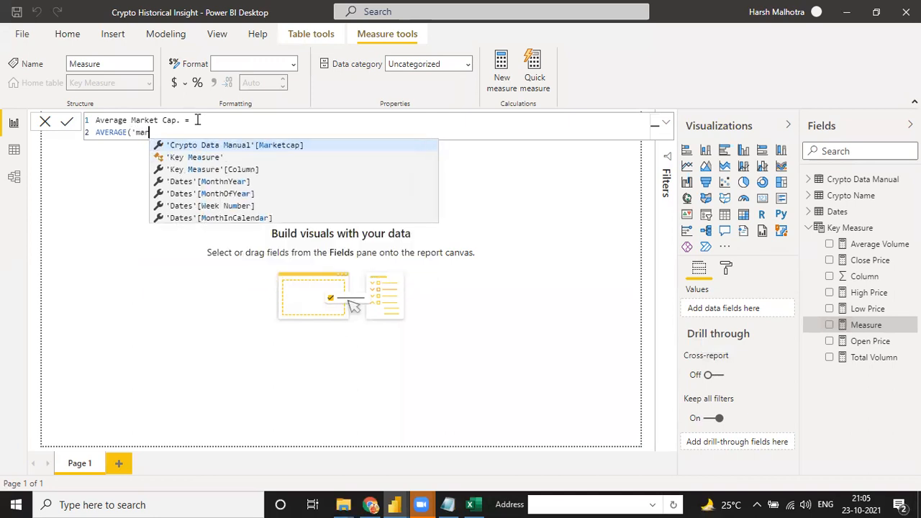
key(Tab)
text())
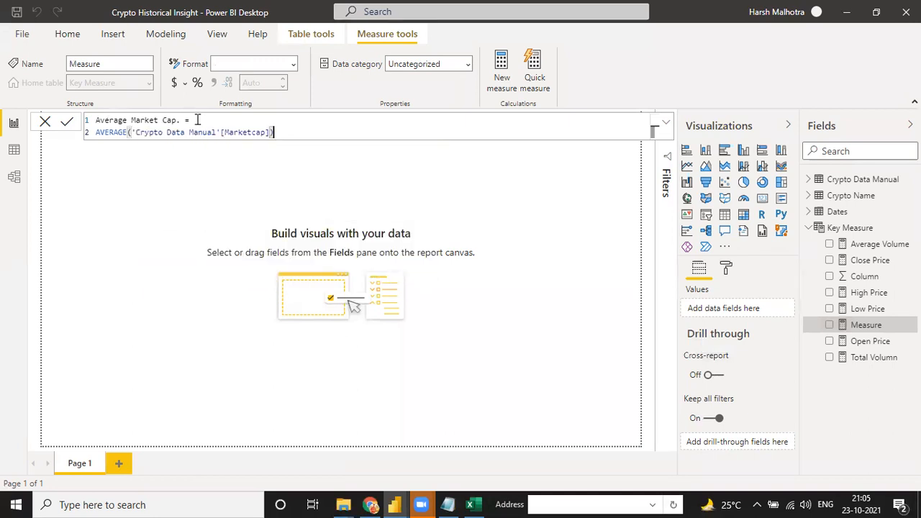
click(273, 192)
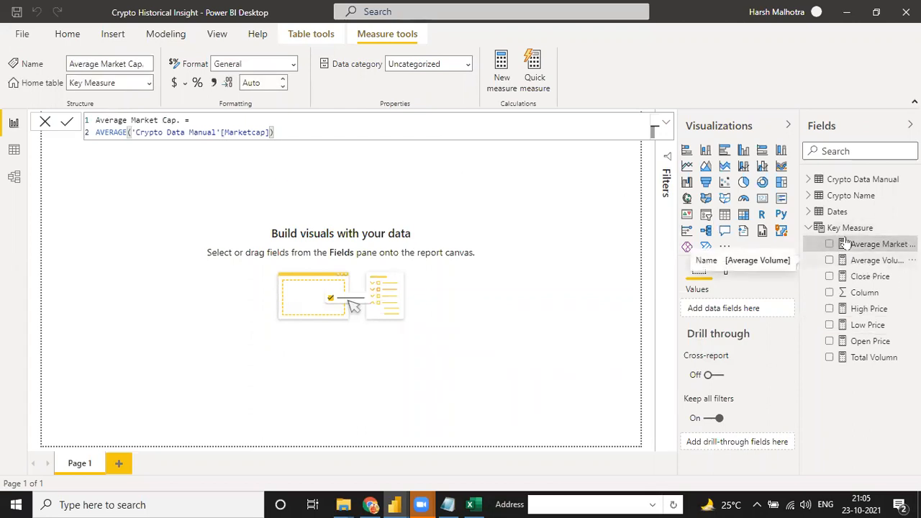
Switch to the coin_Aave workbook in Excel, review the headers from High to Marketcap, and return to Power BI
click(471, 505)
click(372, 318)
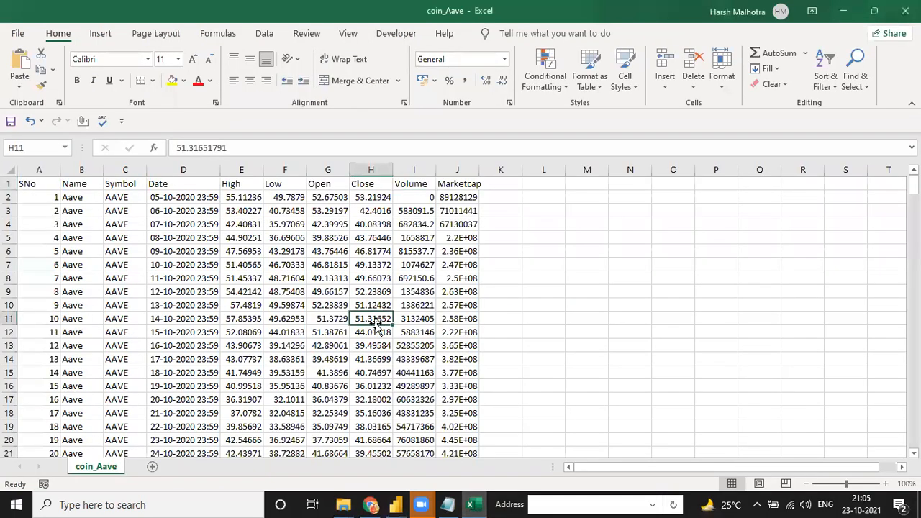
click(231, 186)
key(shift+Right)
key(shift+Right)
key(shift+Right)
key(shift+Right)
key(shift+Right)
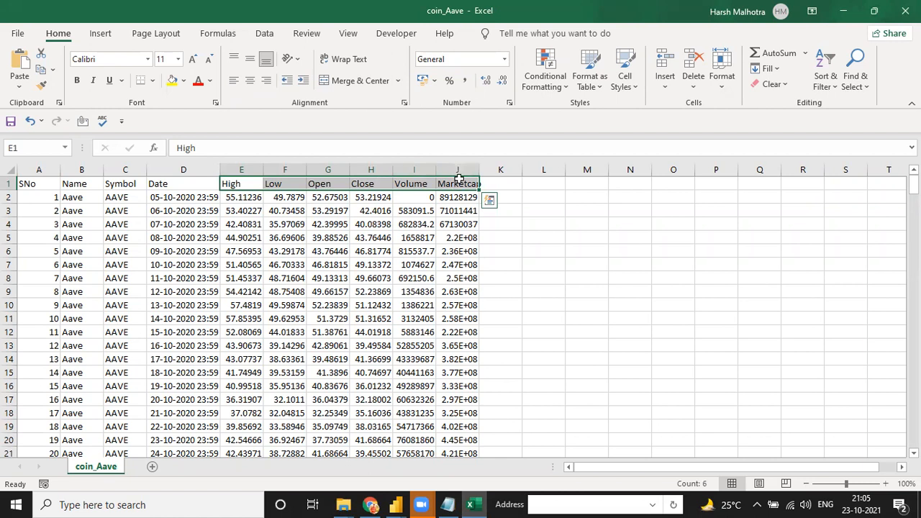
click(358, 252)
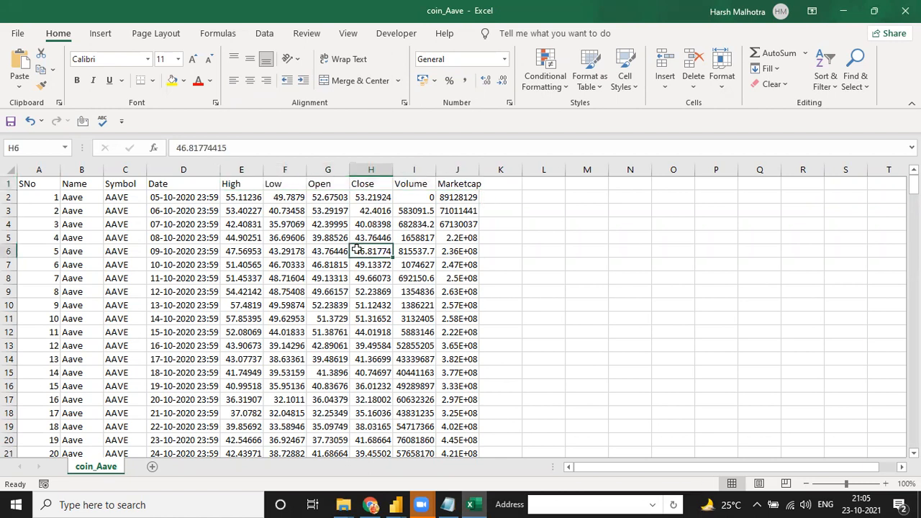
key(alt+Tab)
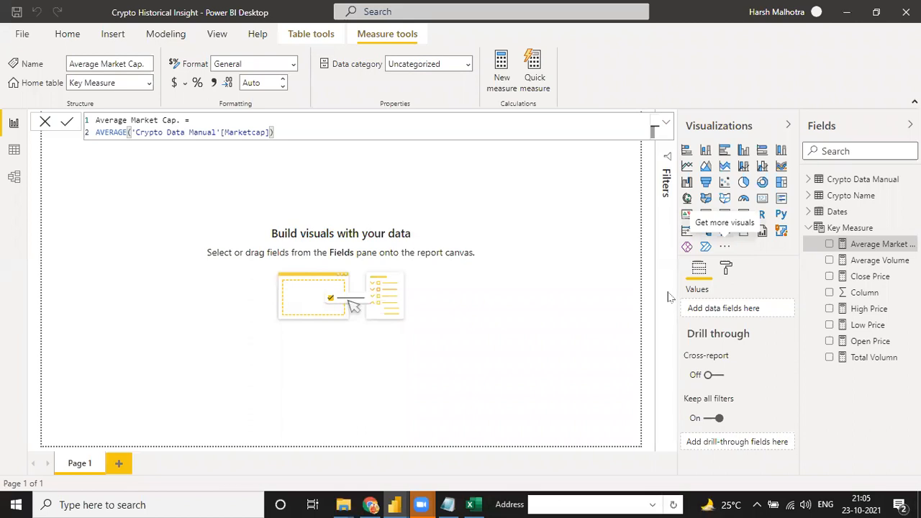
Review the fields of the Crypto Data Manual table and hide the whole table from the report's field list
click(808, 180)
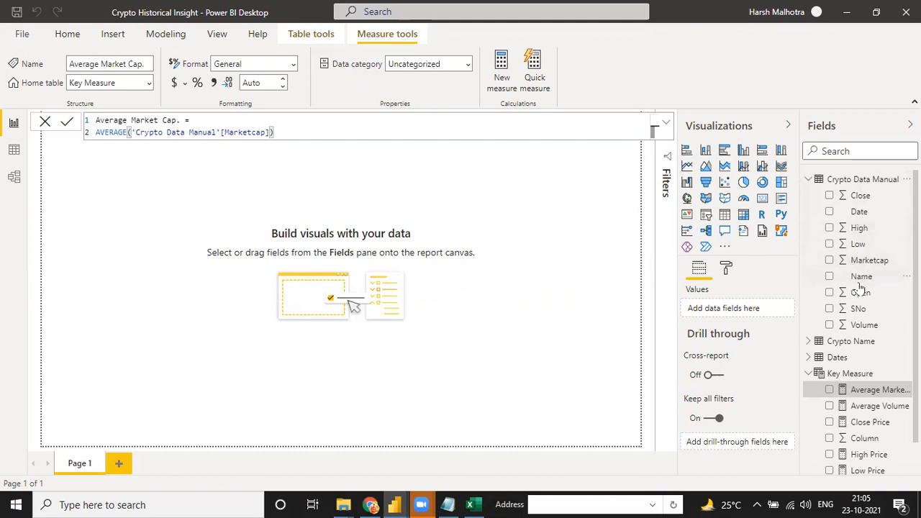
scroll(864, 329, down, 1)
scroll(866, 332, up, 1)
click(810, 181)
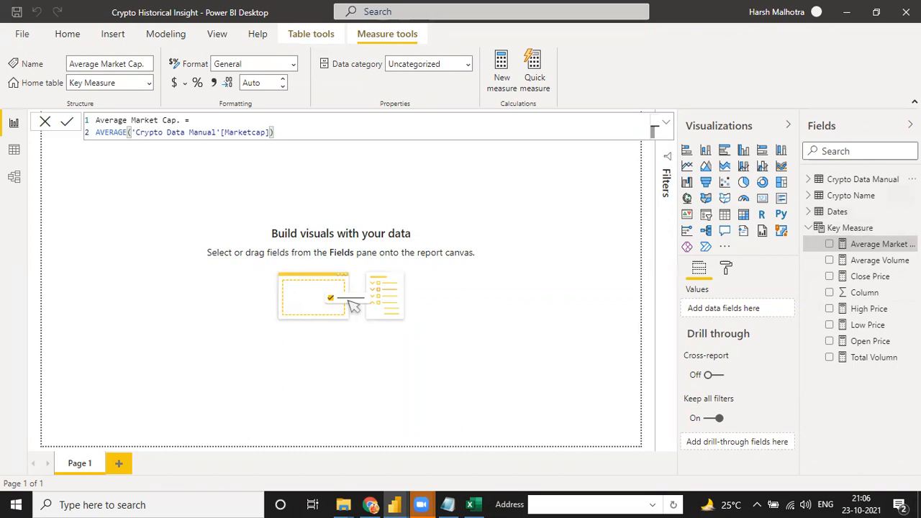
click(912, 179)
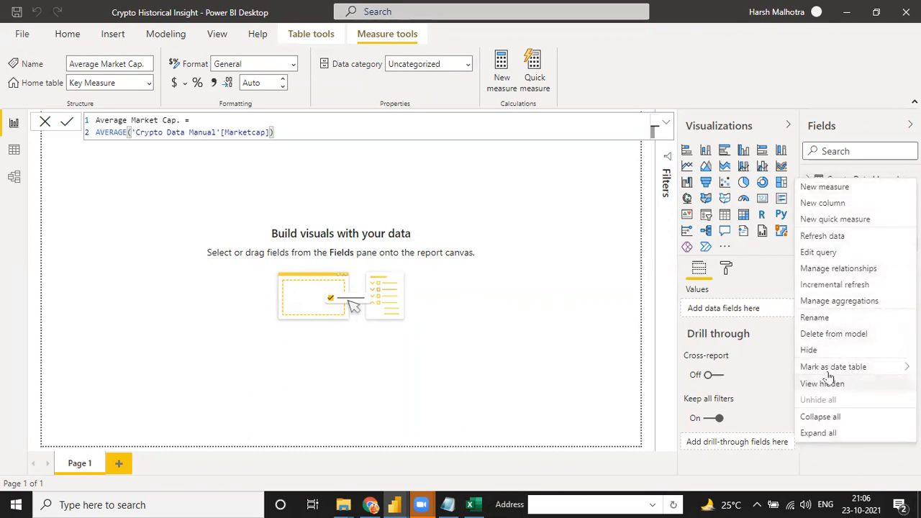
click(821, 351)
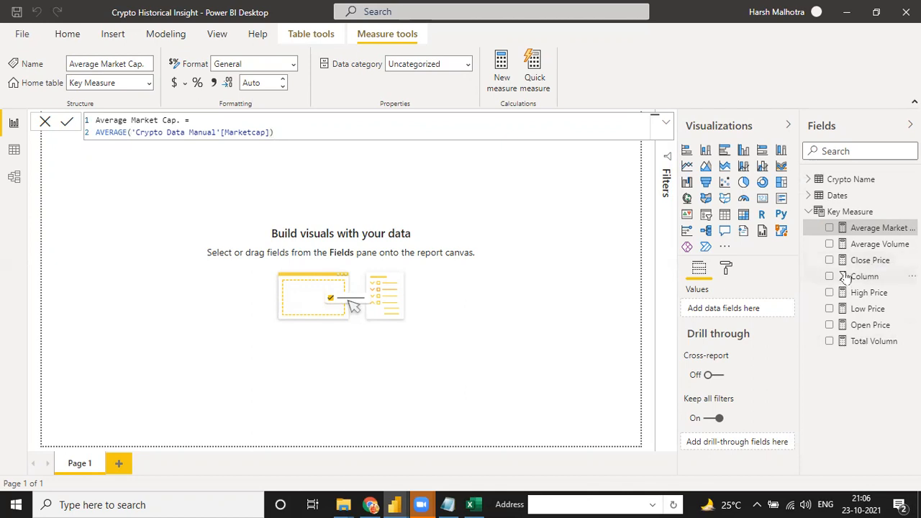
Deselect the Average Market Cap. measure and expand the Crypto Name table to show its fields
click(604, 250)
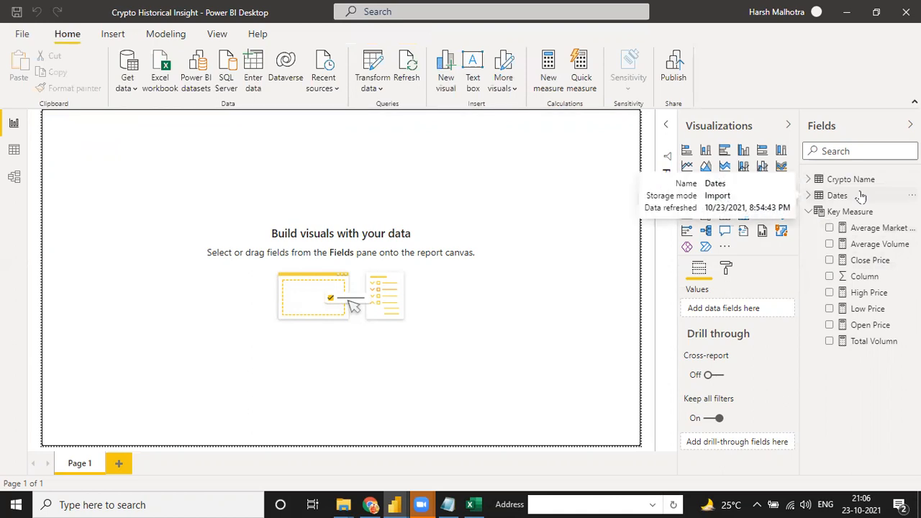
click(824, 182)
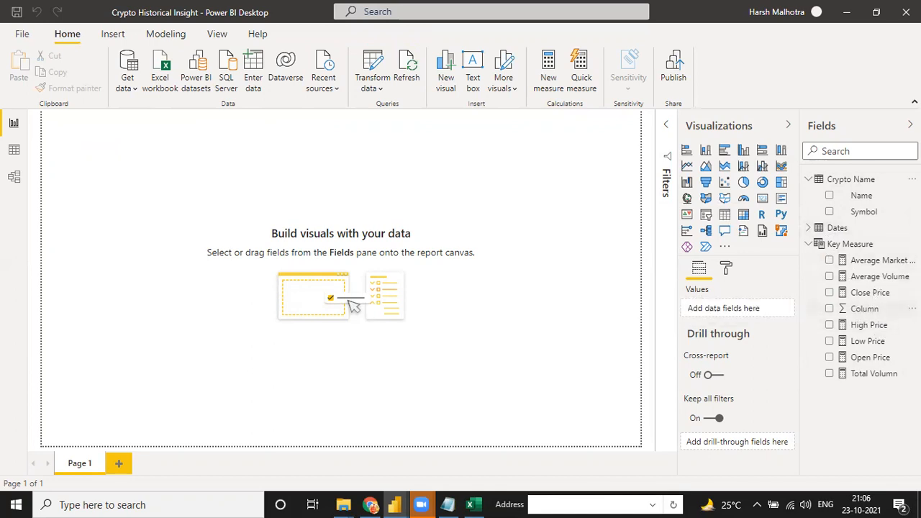
Hide the placeholder field named Column in the Key Measure table, and widen the field list to show the full measure names
click(912, 309)
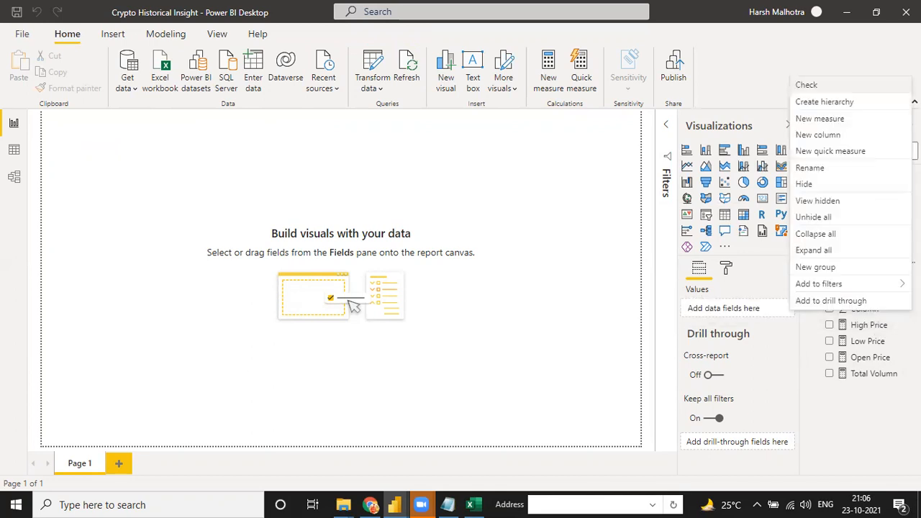
click(816, 188)
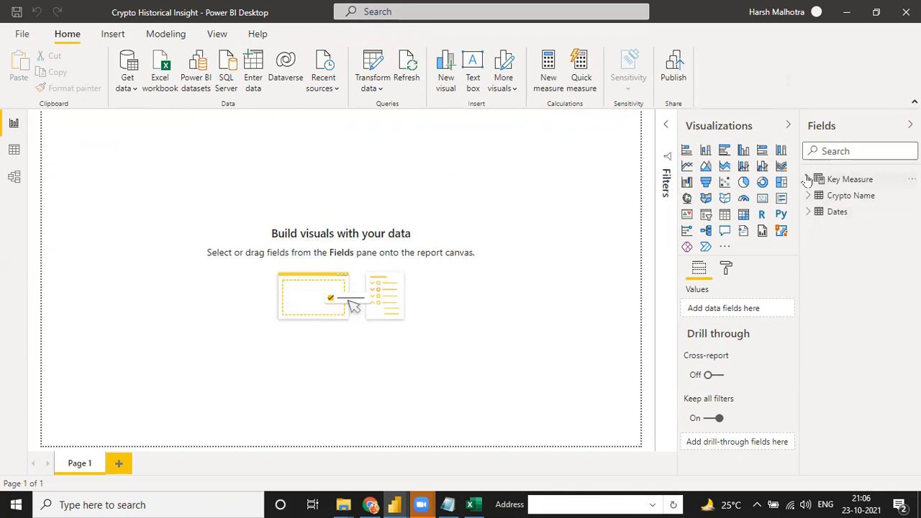
click(808, 179)
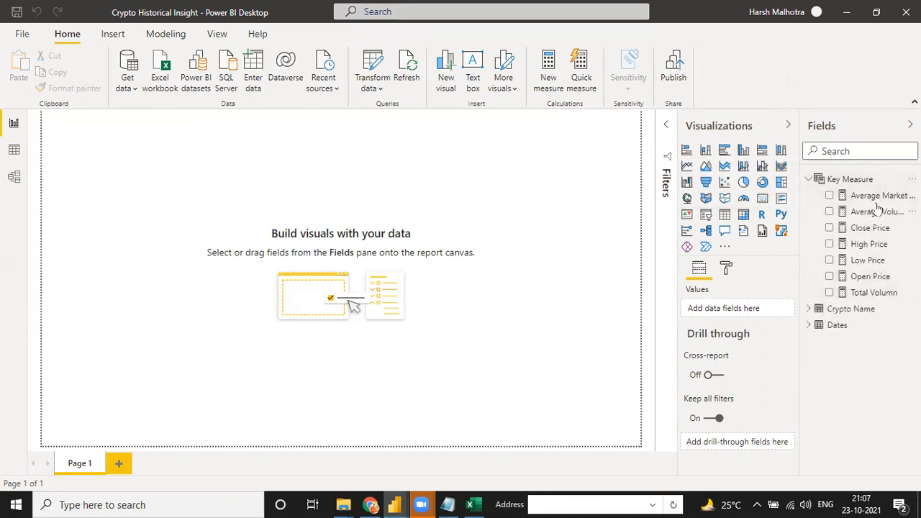
drag(801, 235, 752, 244)
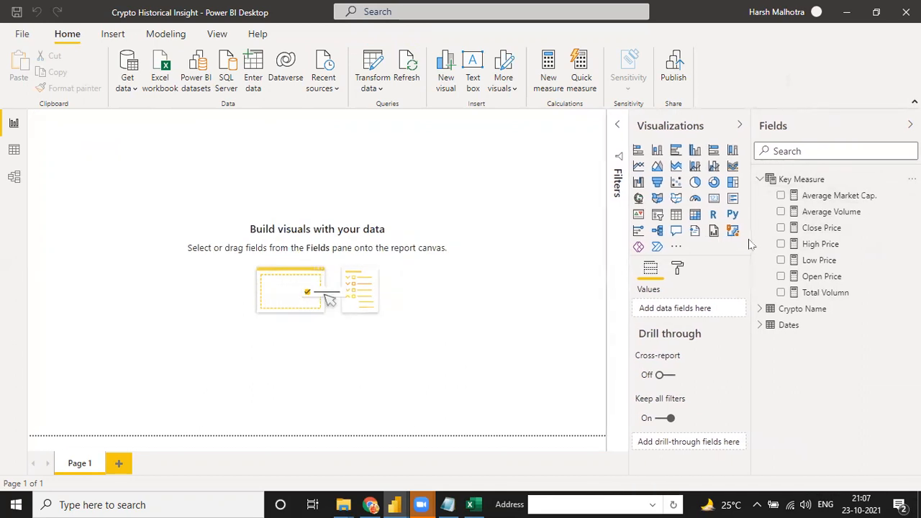
Review the fields of the Dates table and display its rows in the data view
click(758, 327)
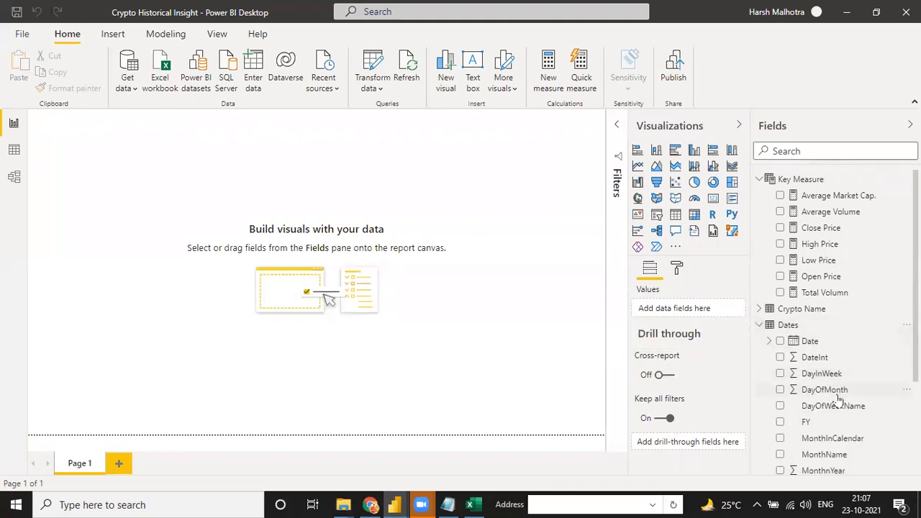
scroll(838, 400, down, 4)
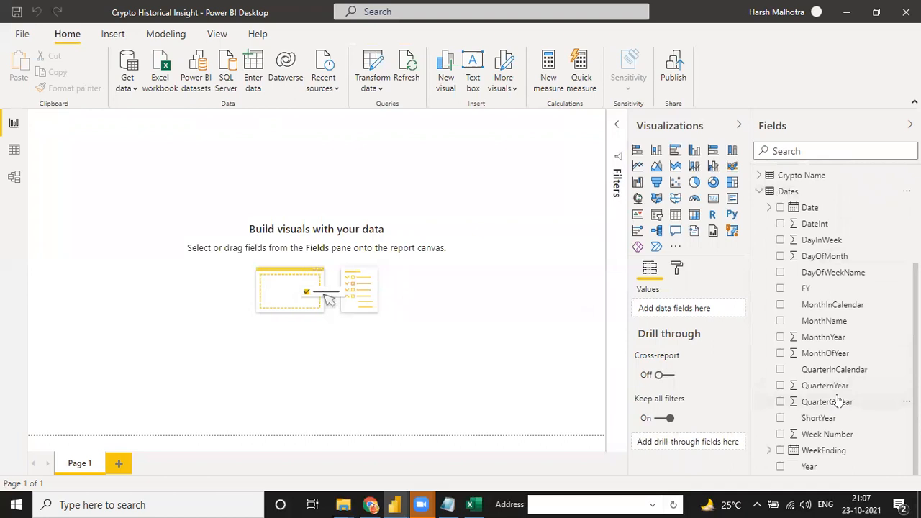
scroll(847, 400, up, 4)
scroll(843, 403, down, 4)
click(14, 149)
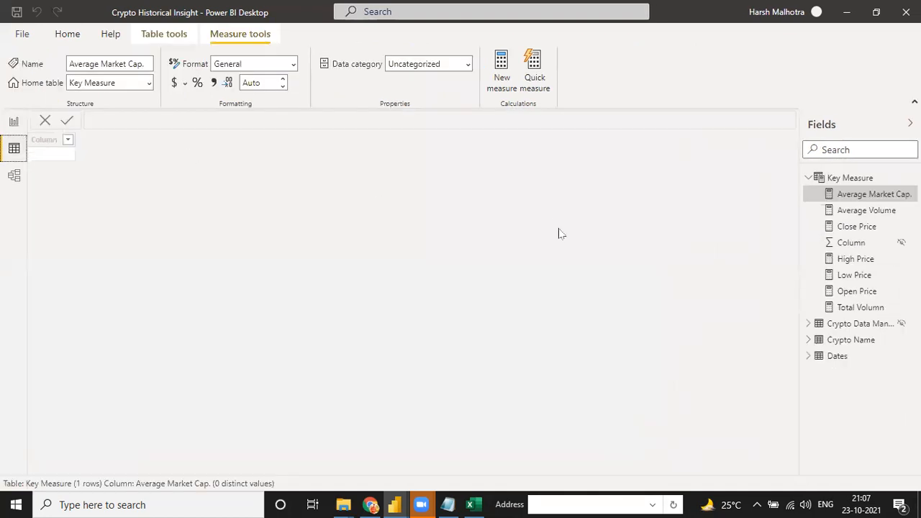
click(827, 356)
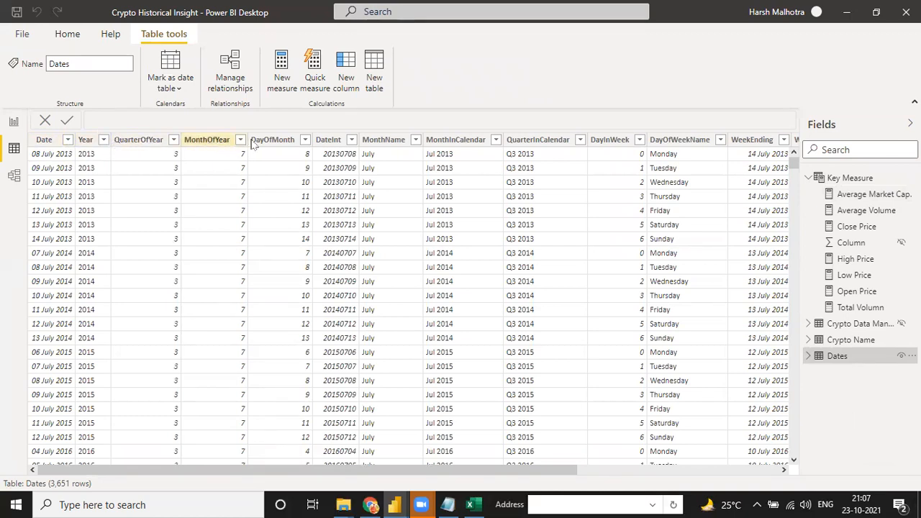
Hide the MonthOfYear column of the Dates table in the report view
click(139, 143)
key(Right)
key(Right)
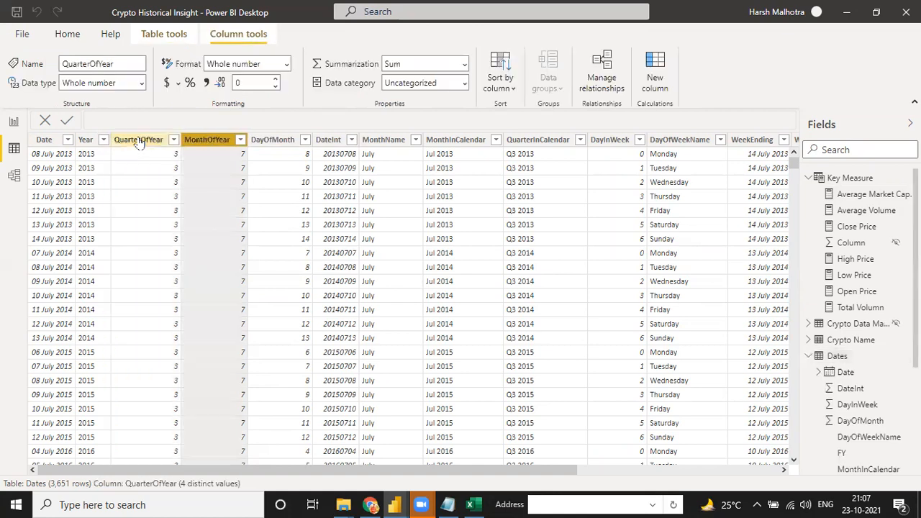
click(139, 143)
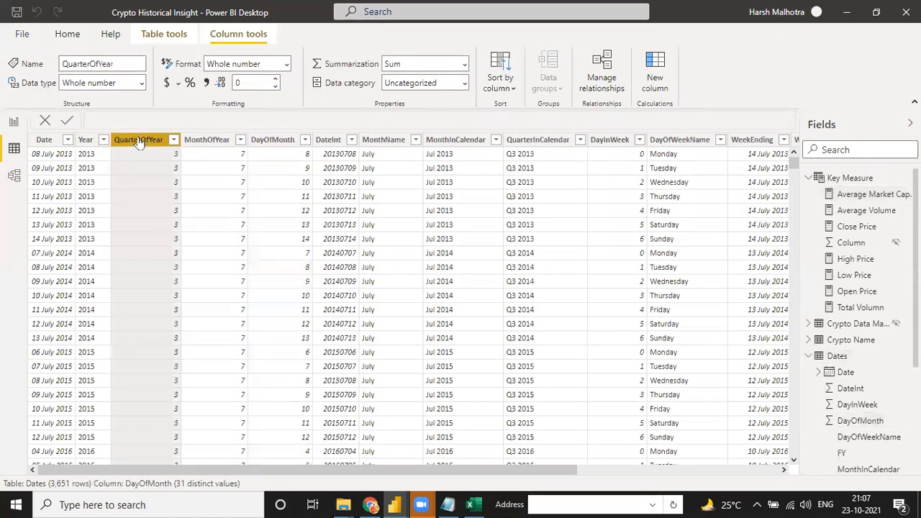
click(209, 145)
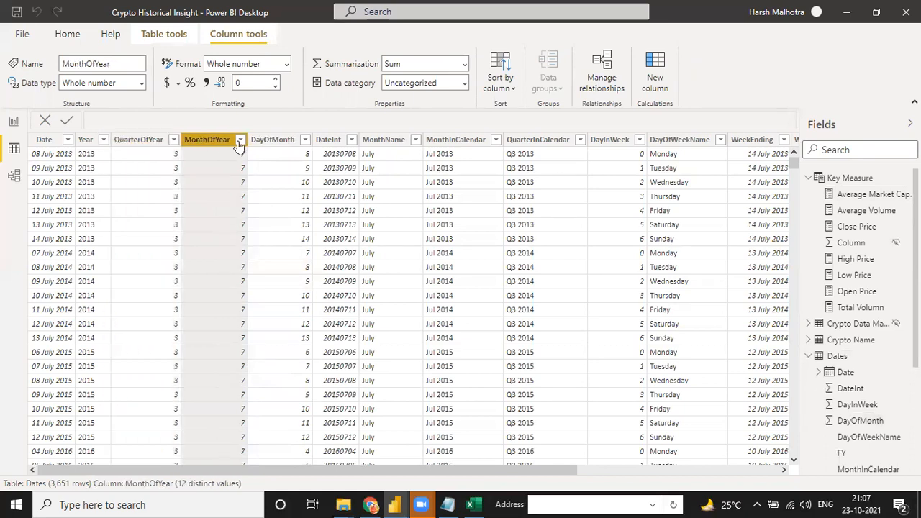
click(254, 144)
click(221, 144)
right_click(222, 143)
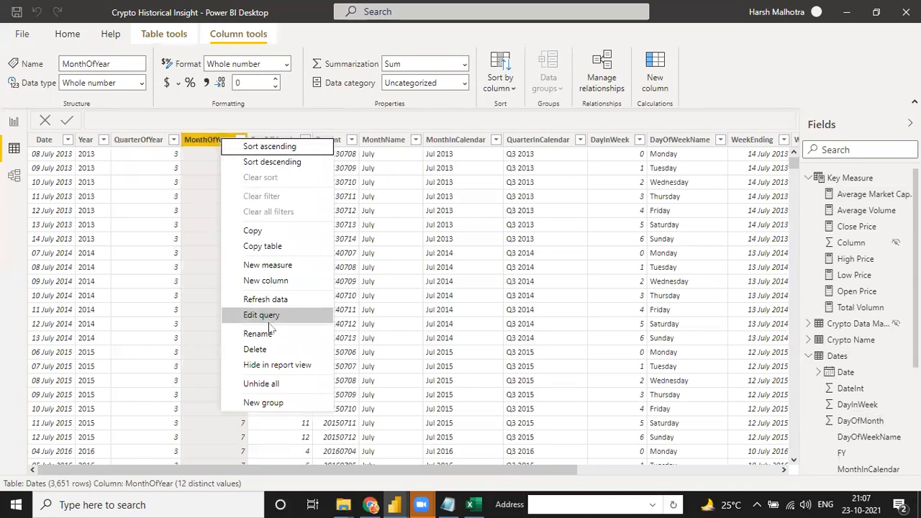
click(273, 367)
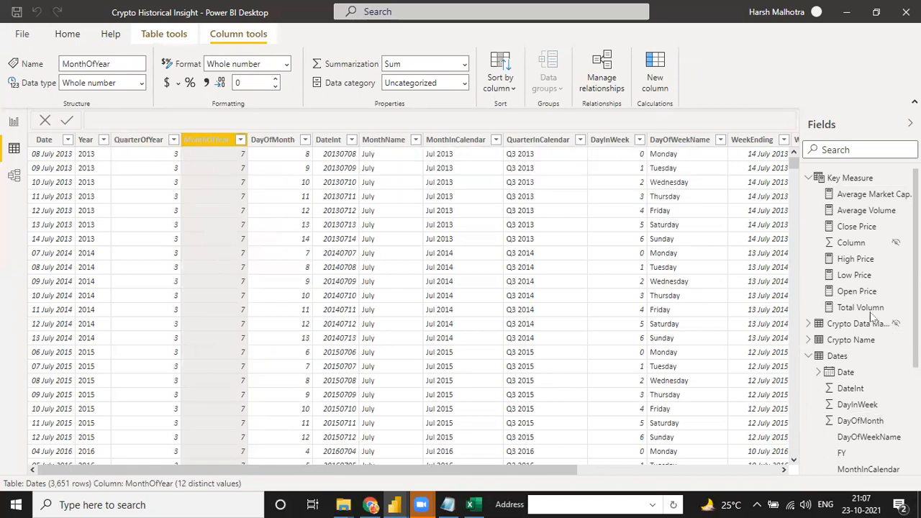
Check the hidden fields of the Crypto Data Manual table and hide the MonthInCalendar column of Dates in the report view
scroll(870, 403, down, 2)
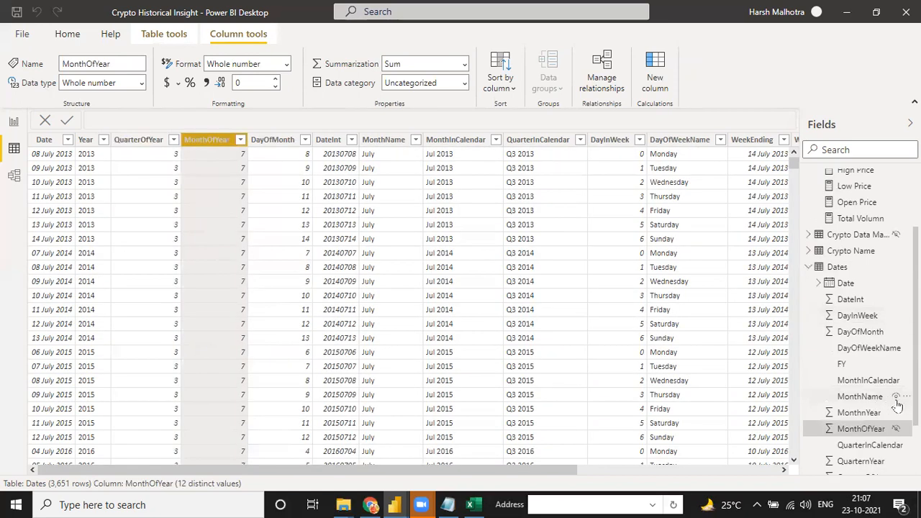
scroll(857, 266, up, 2)
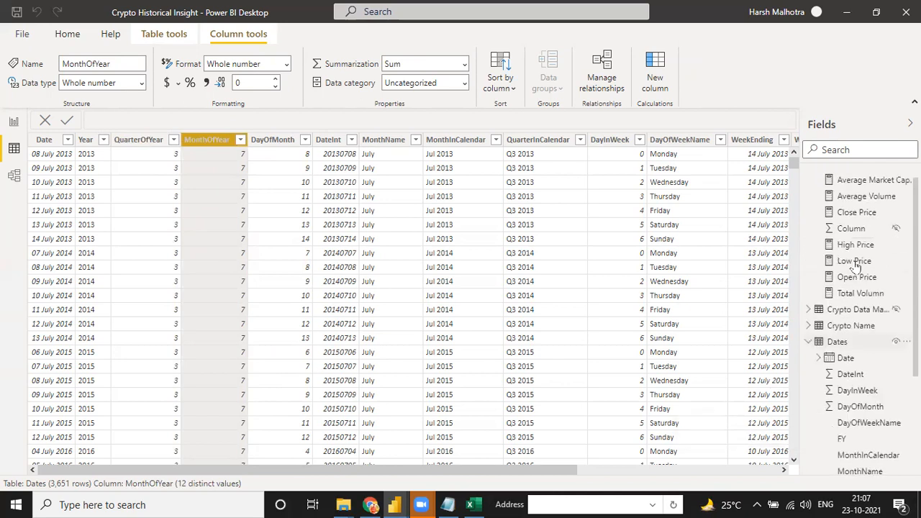
click(808, 309)
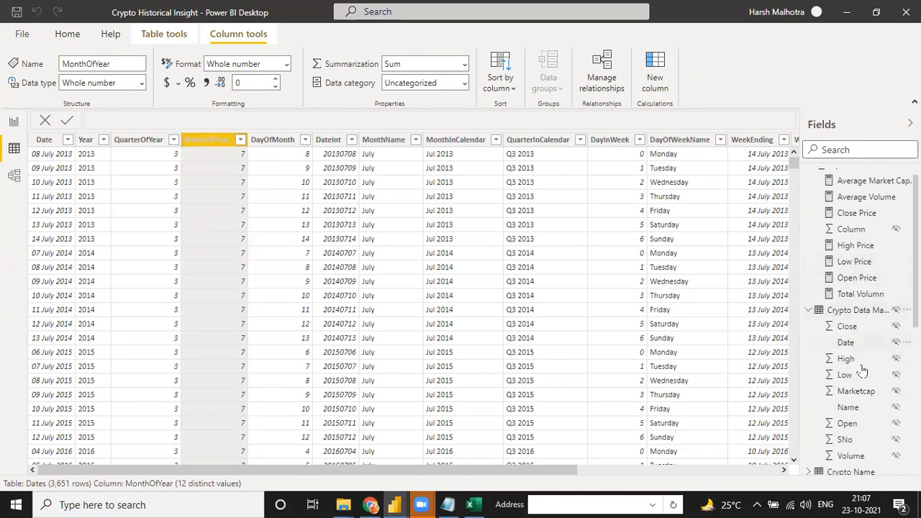
scroll(862, 371, down, 2)
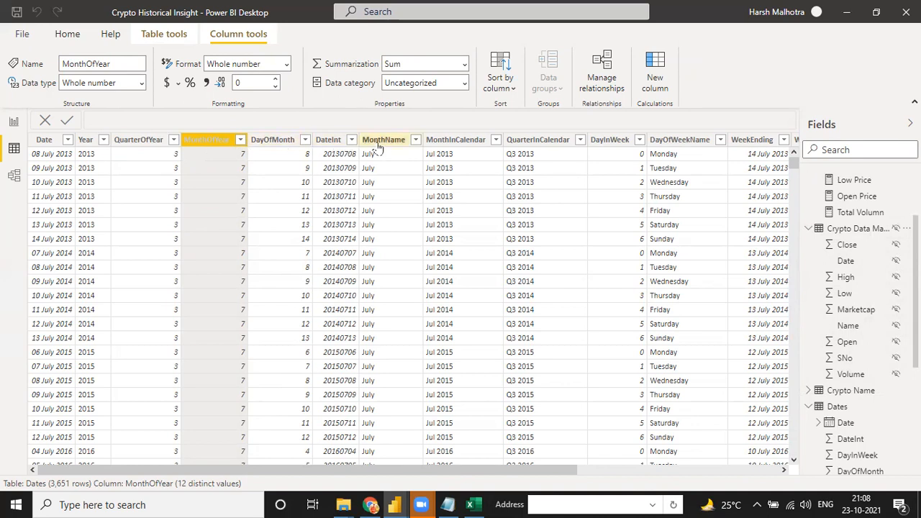
click(448, 143)
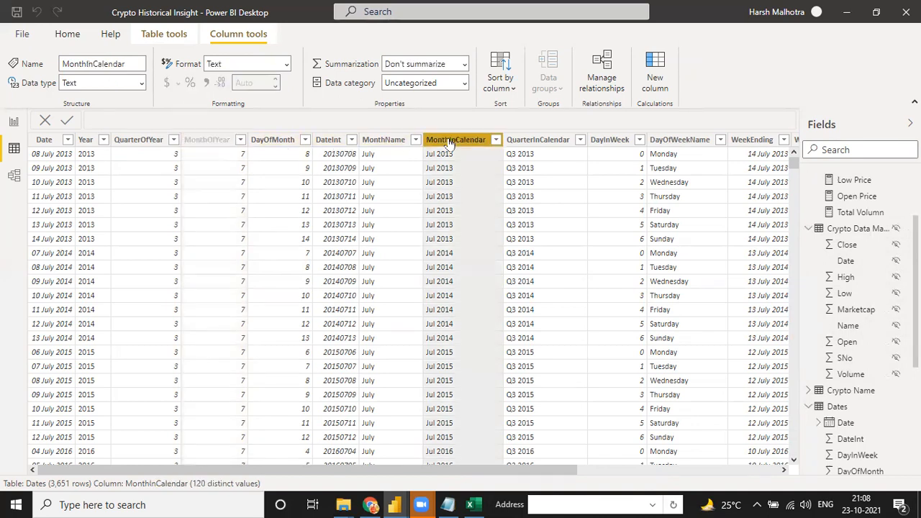
right_click(448, 142)
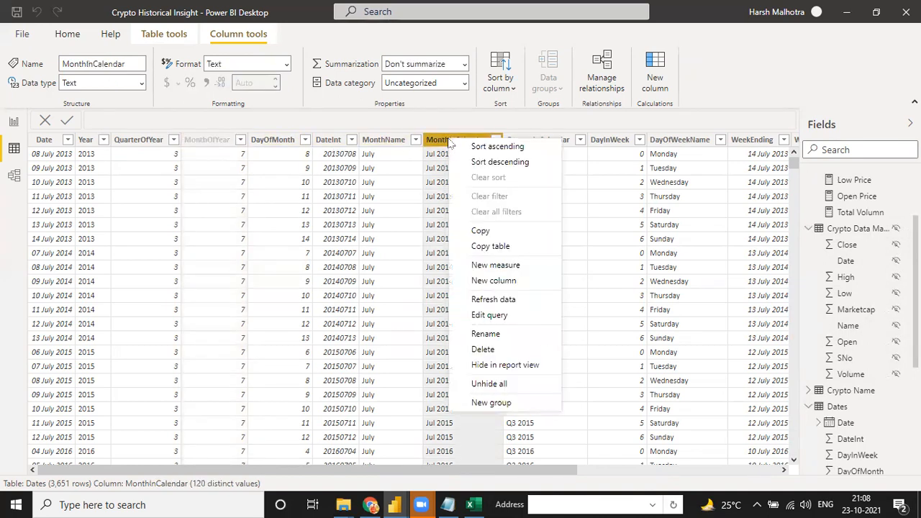
click(488, 365)
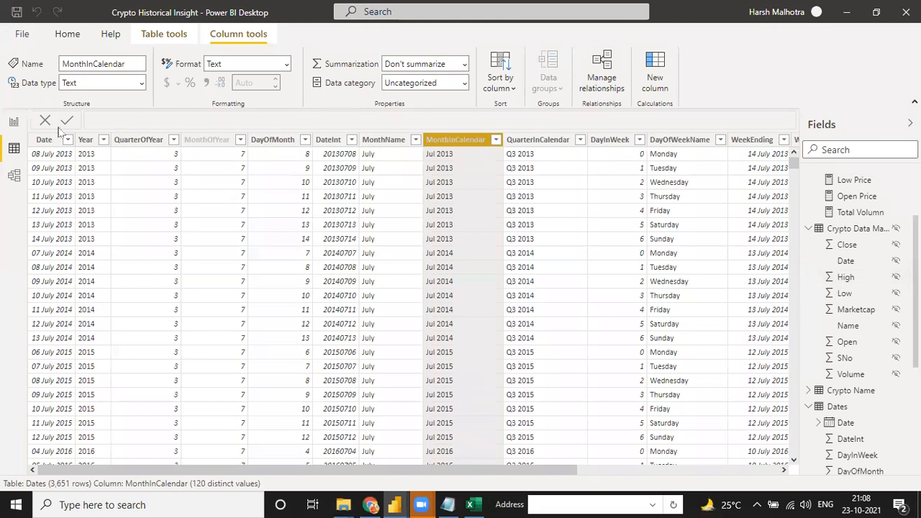
Compare the fields available in the report view with the Dates table's columns, and review the Key Measure and Dates field lists
click(14, 122)
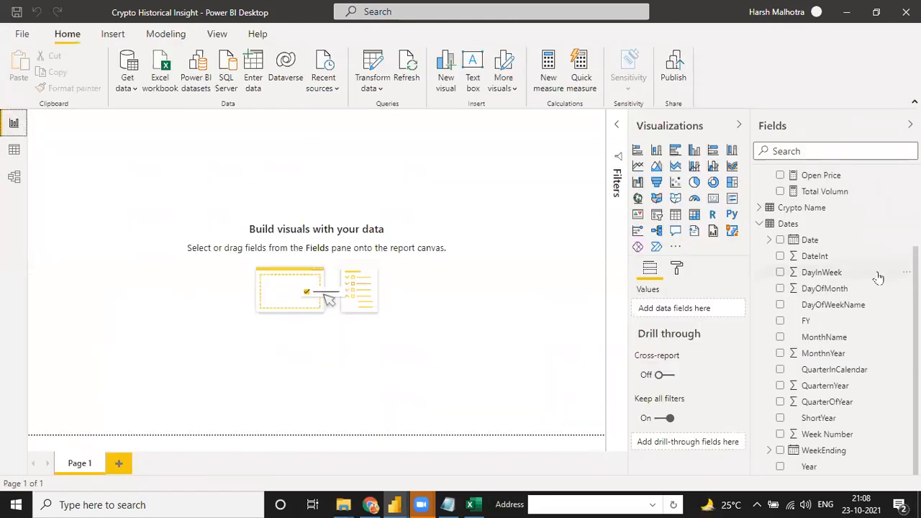
scroll(863, 364, up, 2)
scroll(863, 363, down, 2)
click(14, 149)
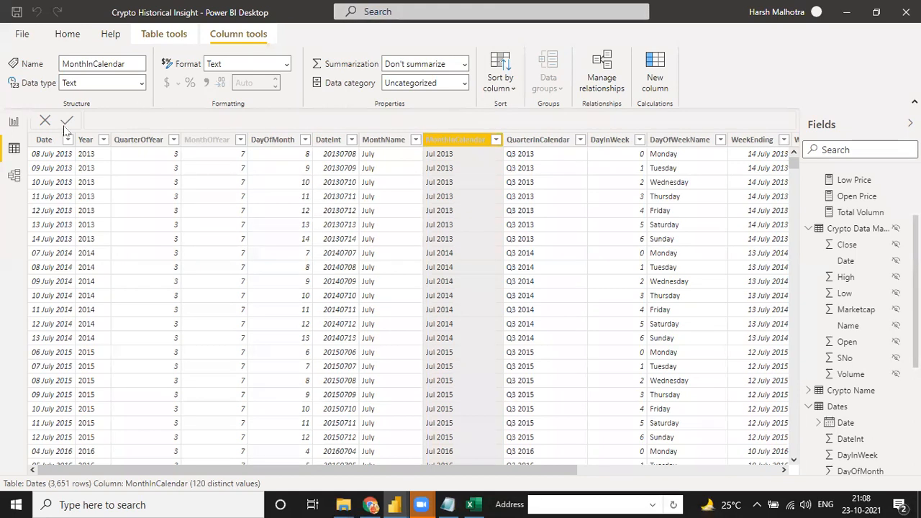
click(13, 122)
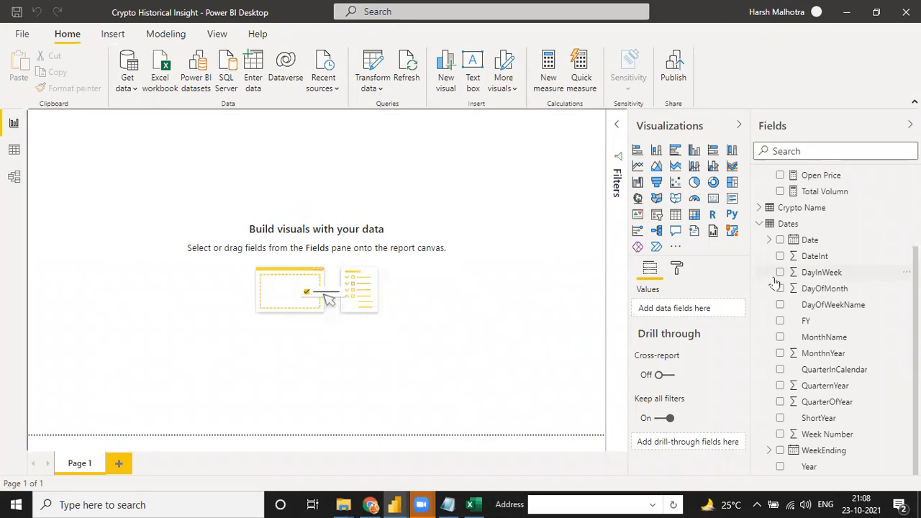
scroll(876, 245, up, 3)
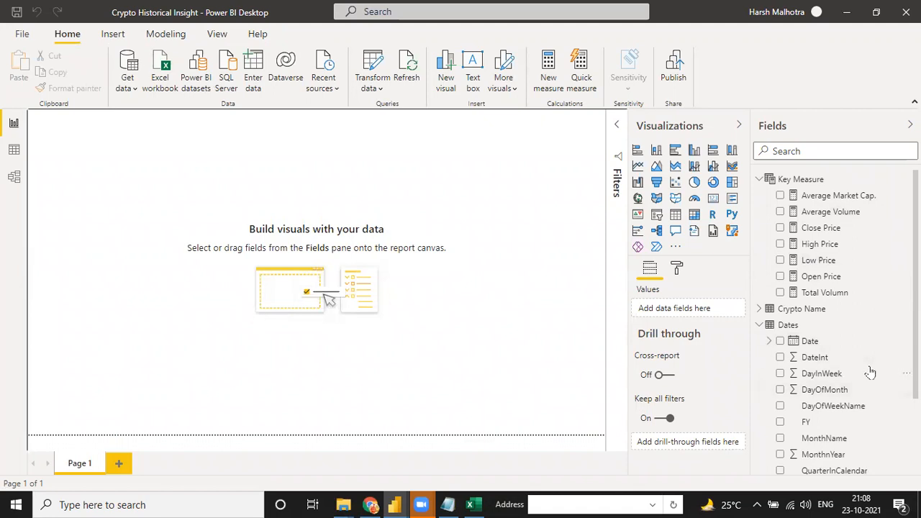
scroll(835, 324, down, 3)
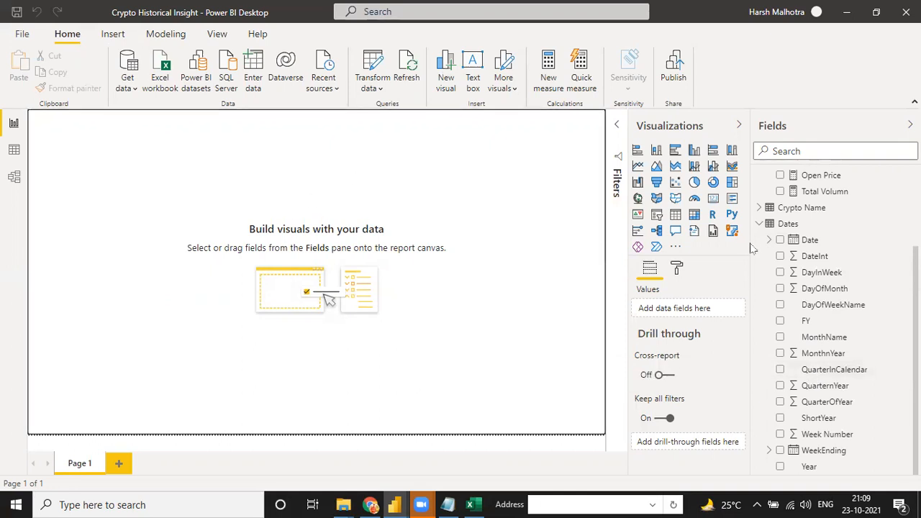
scroll(787, 290, up, 3)
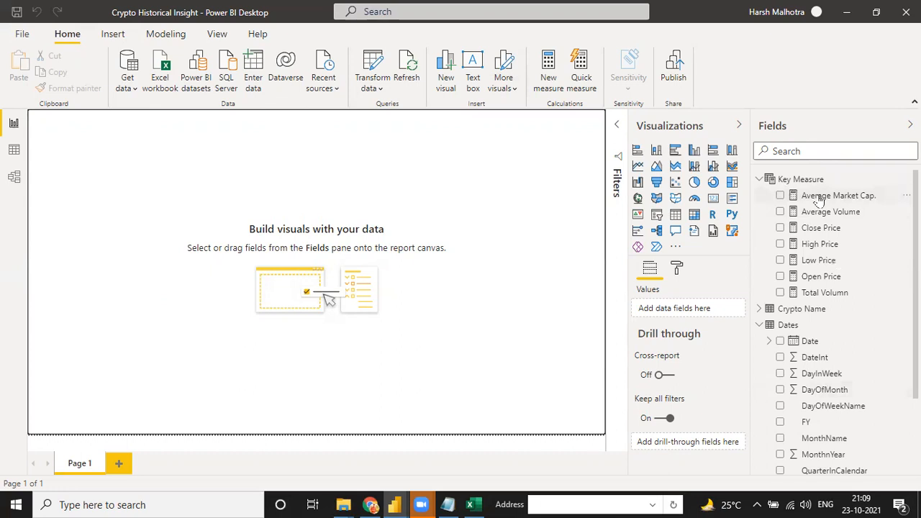
Insert a table visual and enlarge it from the page's upper-left corner to nearly fill the page, with the filters collapsed
click(760, 309)
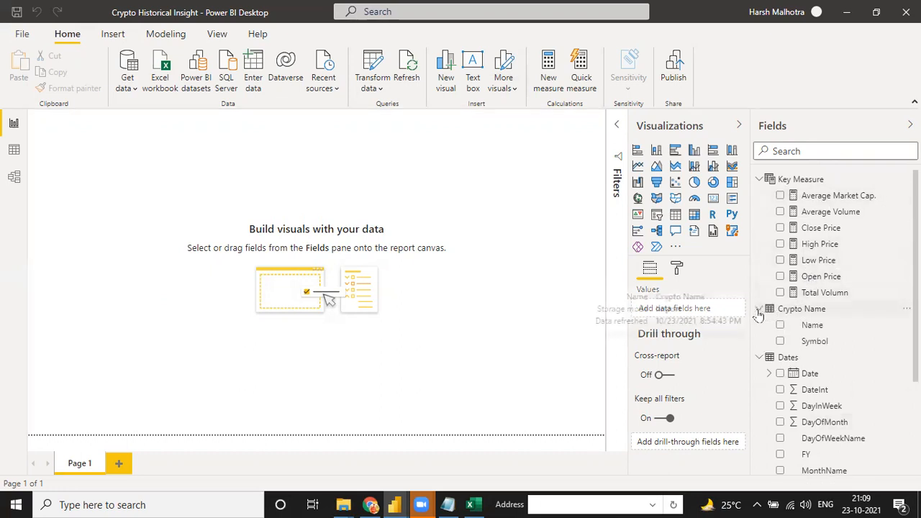
click(675, 216)
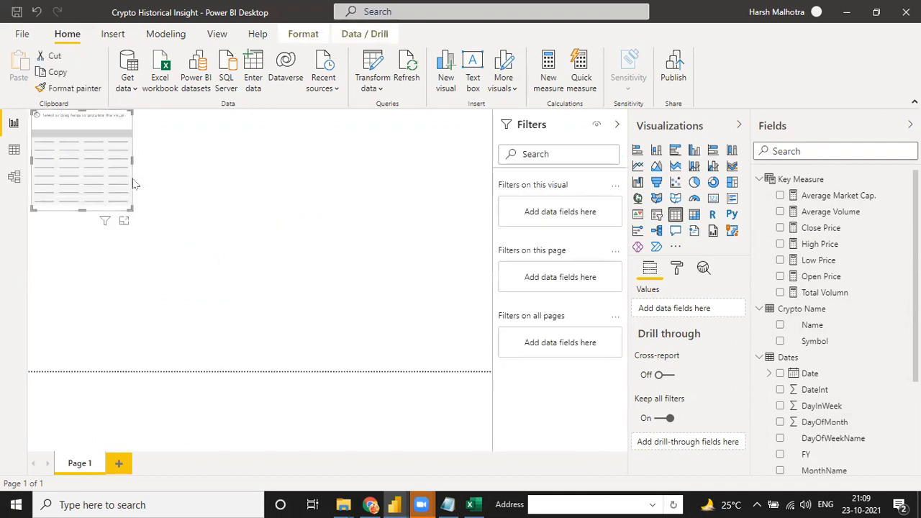
drag(156, 286, 165, 306)
drag(144, 252, 85, 121)
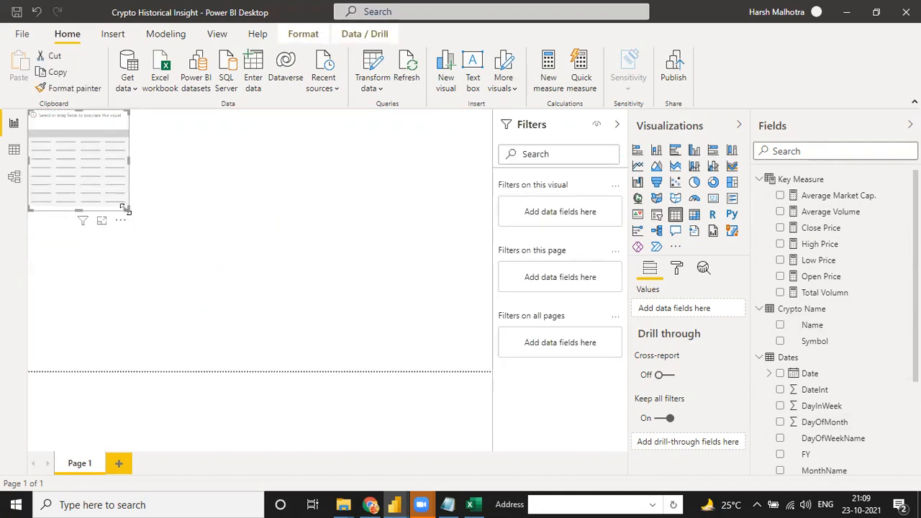
drag(128, 211, 477, 373)
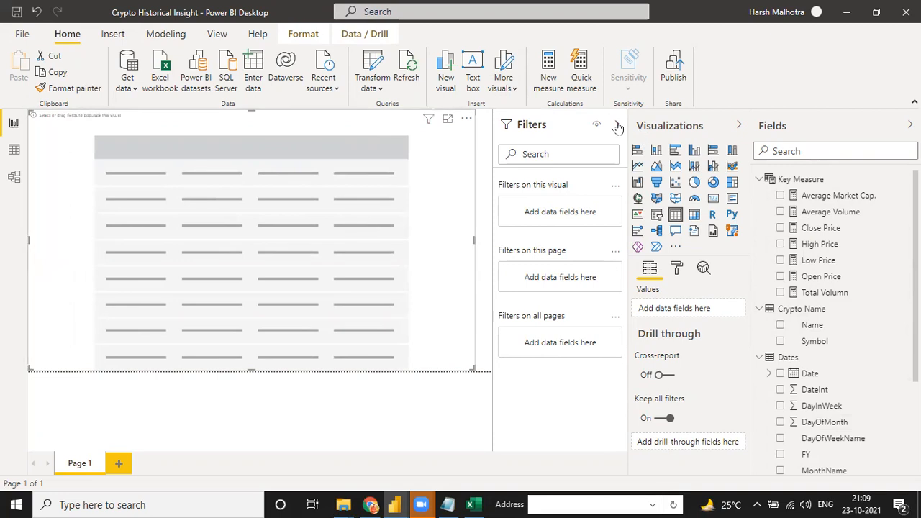
click(617, 126)
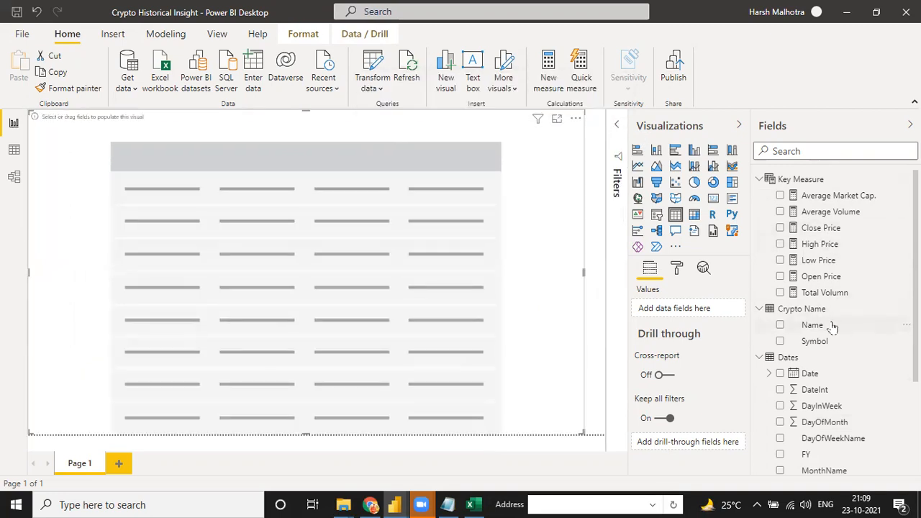
Add the Name field of Crypto Name to the visual and convert it to a matrix with Name in the columns
drag(832, 344, 348, 274)
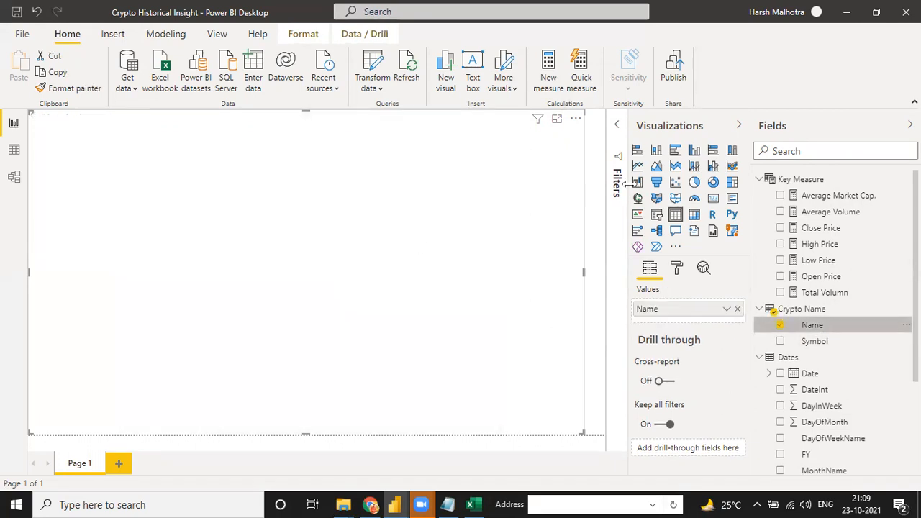
click(701, 214)
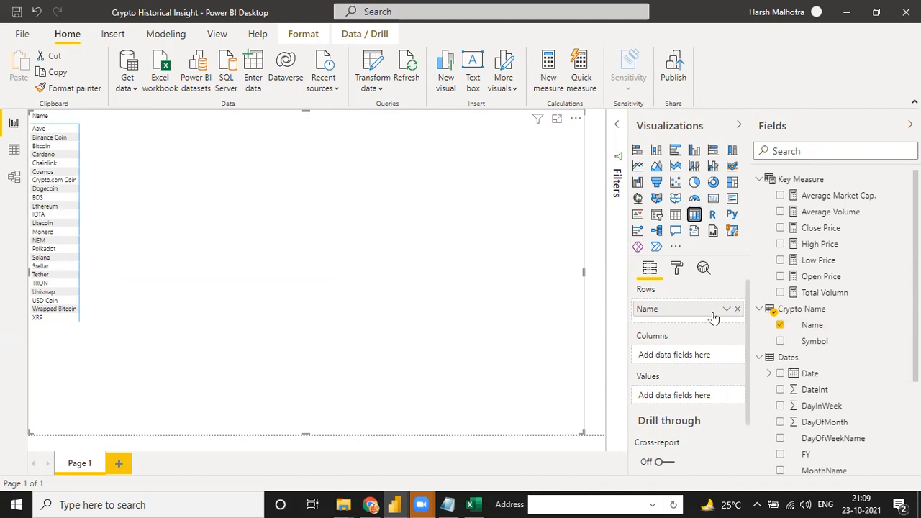
drag(713, 317, 708, 360)
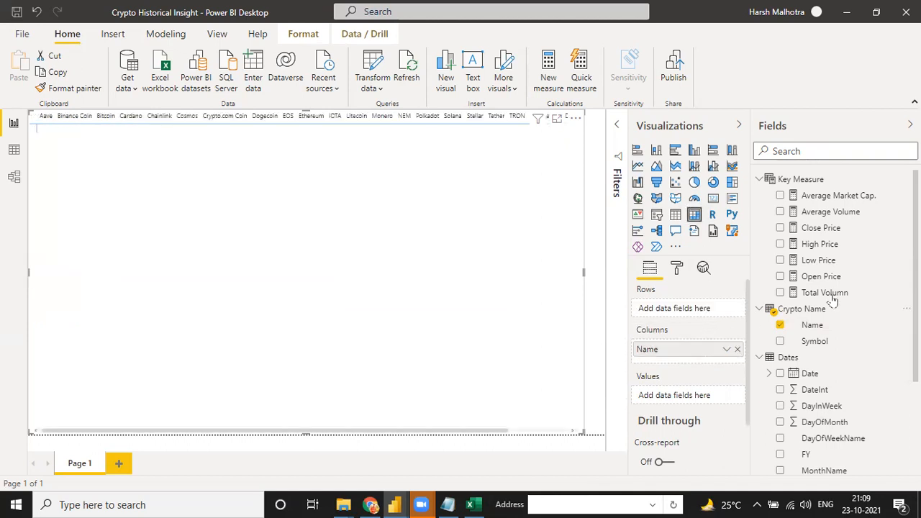
Add the Date field of Dates to the matrix rows as plain dates instead of a date hierarchy
drag(819, 380, 710, 315)
click(727, 310)
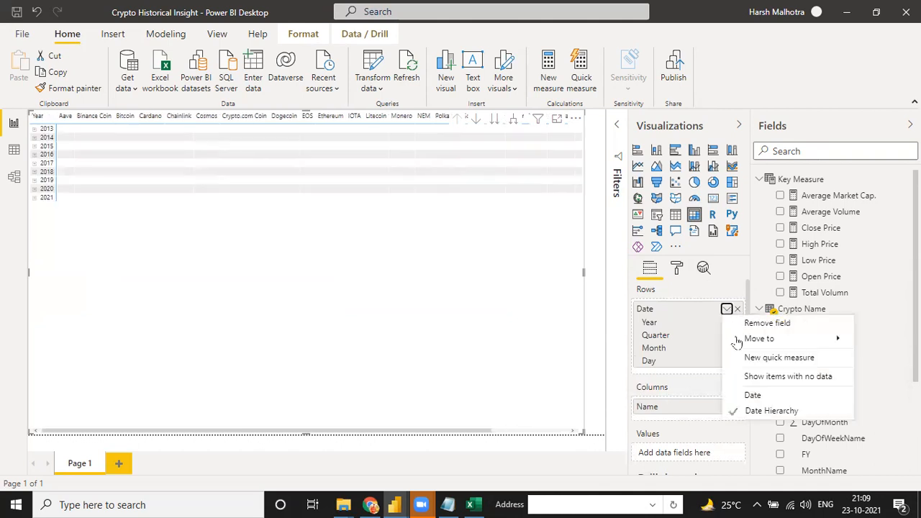
click(749, 396)
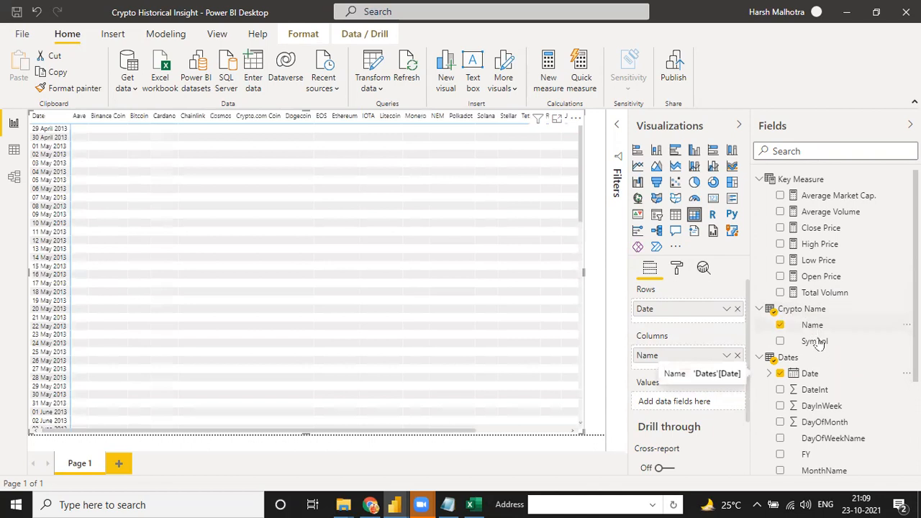
Add the Close Price measure to the matrix values and look through the dated rows
scroll(827, 377, down, 3)
scroll(823, 380, up, 3)
drag(833, 229, 719, 404)
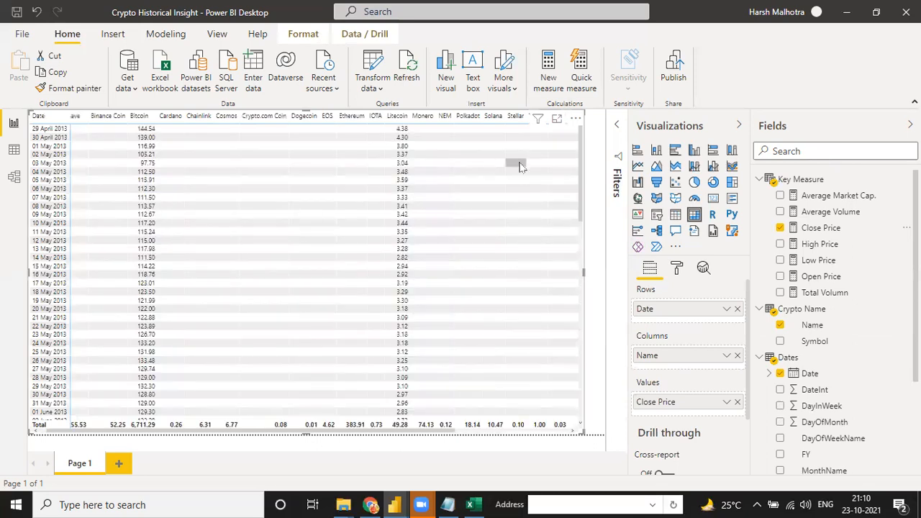
scroll(493, 277, down, 10)
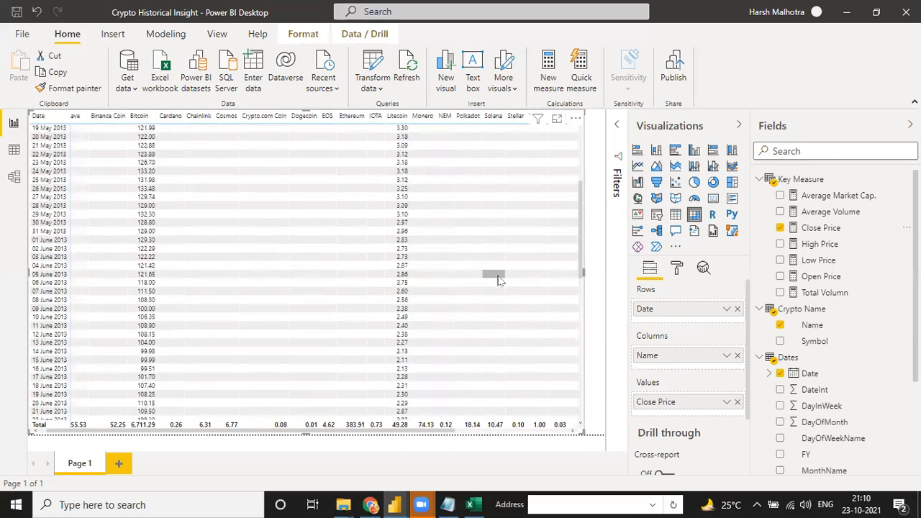
scroll(500, 281, down, 5)
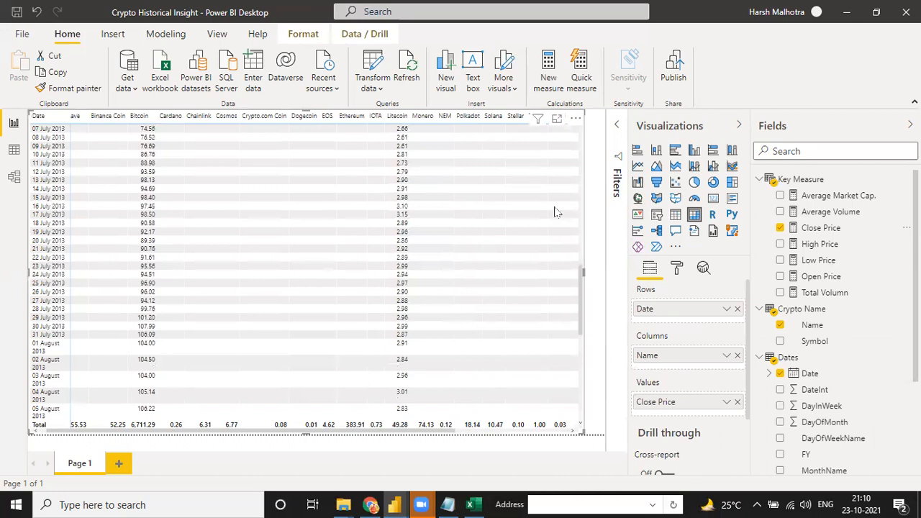
scroll(555, 208, down, 10)
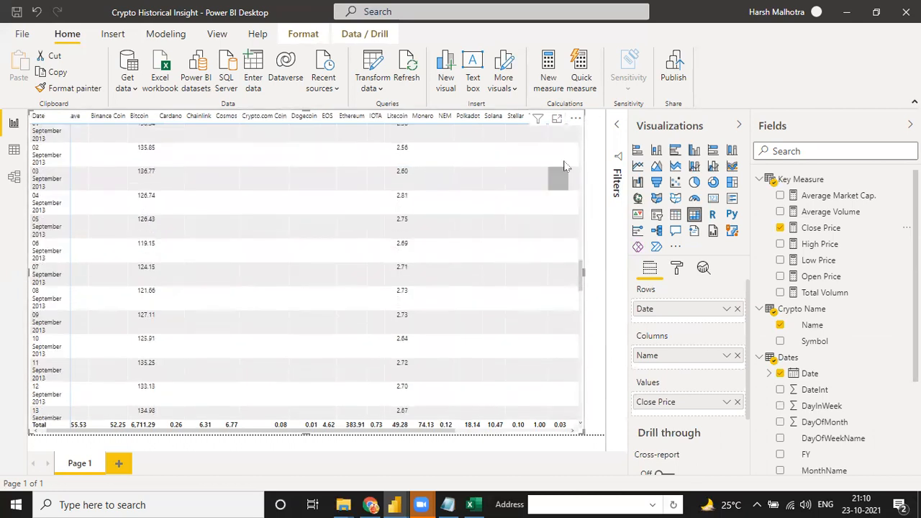
Resize the matrix to leave free space above and beside it while reaching the page's lower edge
drag(582, 432, 502, 340)
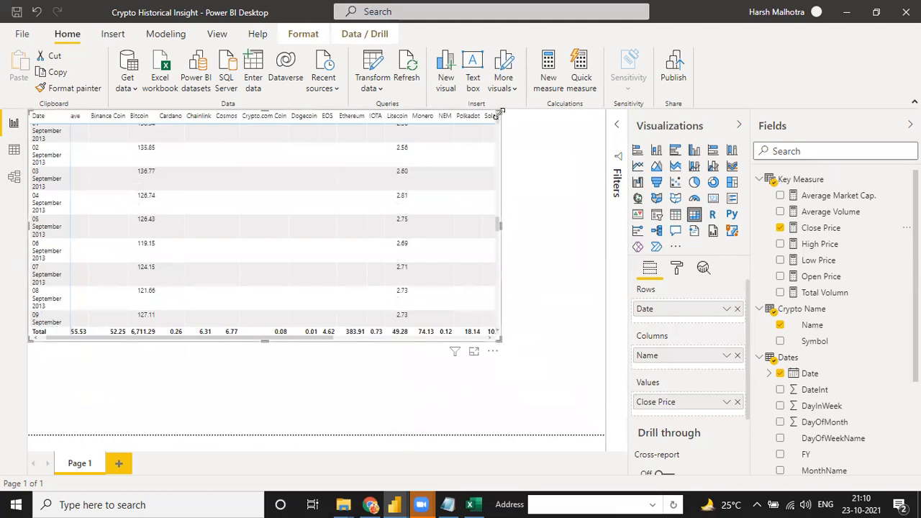
drag(501, 111, 502, 168)
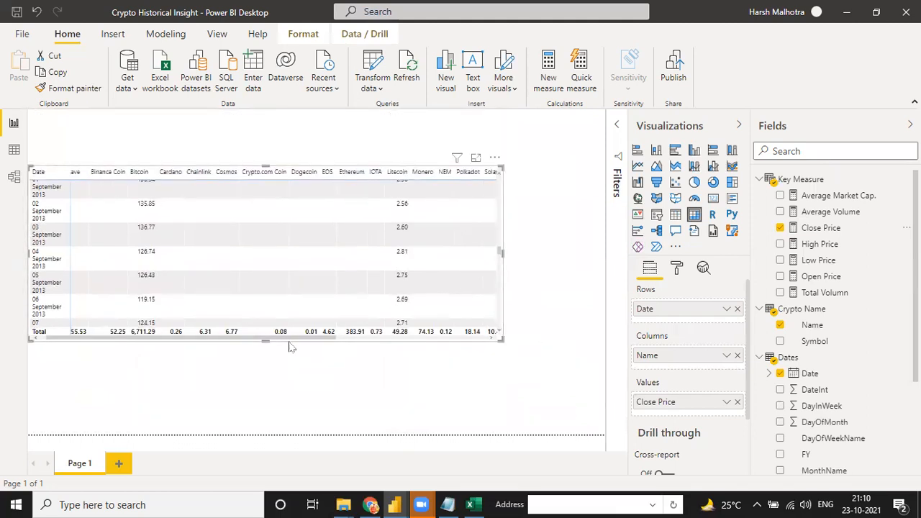
drag(266, 341, 270, 461)
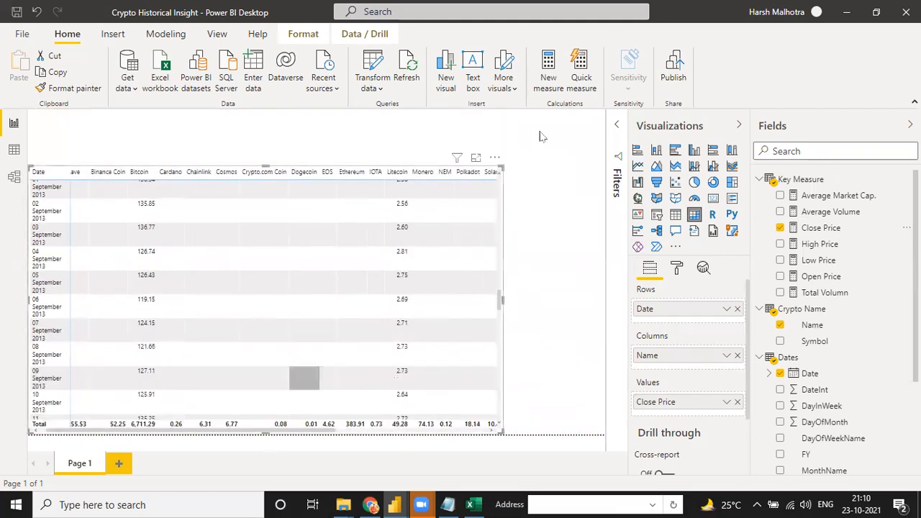
Insert a slicer on the Date field of Dates beside the matrix and shorten it to a compact box
click(547, 165)
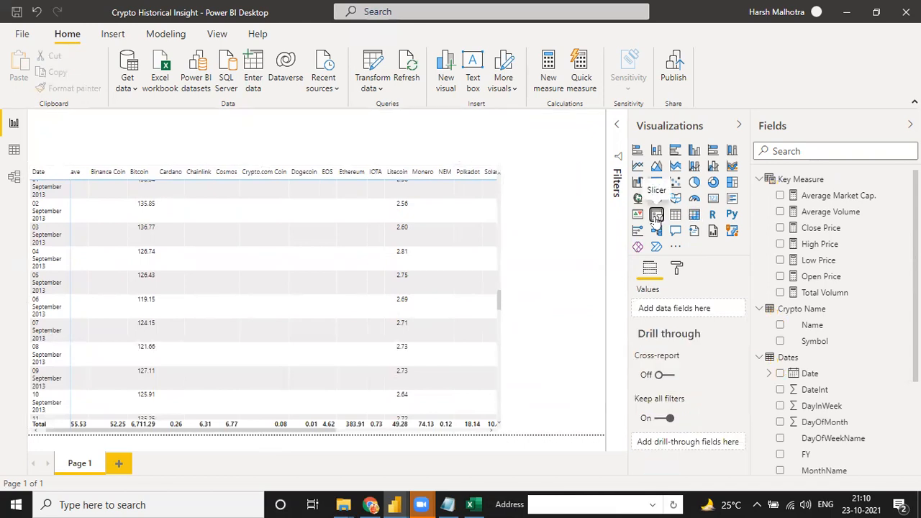
click(656, 216)
drag(810, 373, 569, 299)
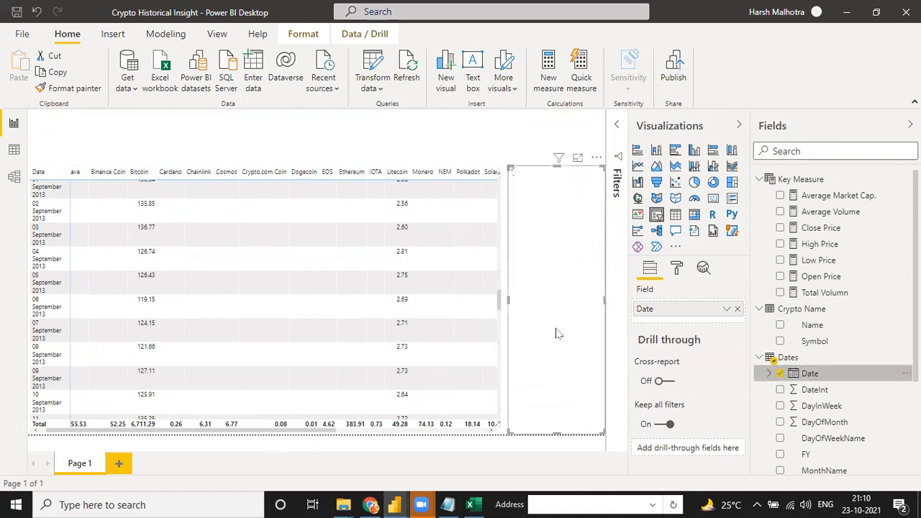
drag(564, 435, 563, 245)
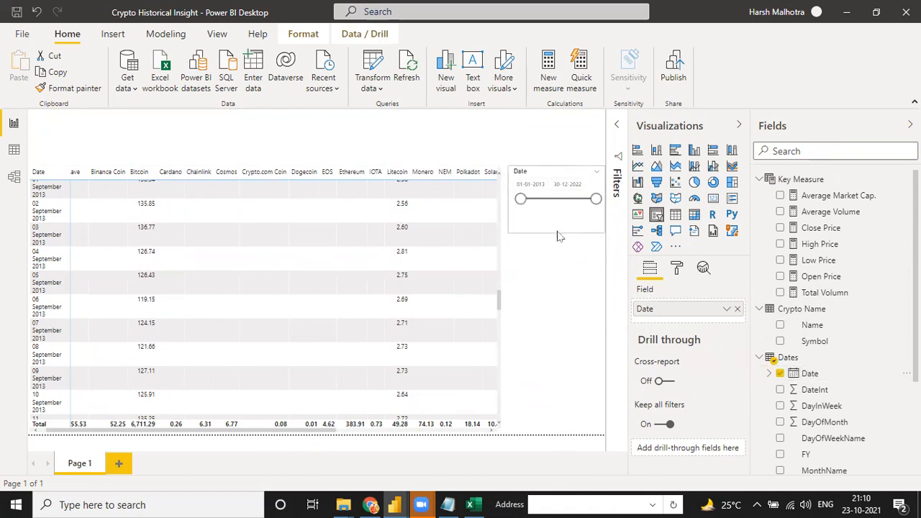
Move the date slicer above the matrix, stretch it to the matrix's width and set its start date to 12-09-2020
drag(591, 163, 283, 104)
drag(278, 172, 280, 149)
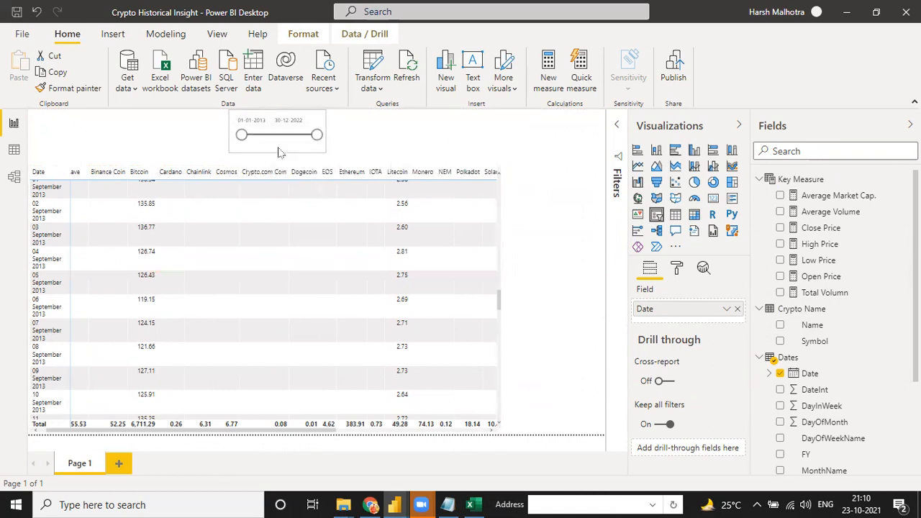
drag(327, 133, 473, 135)
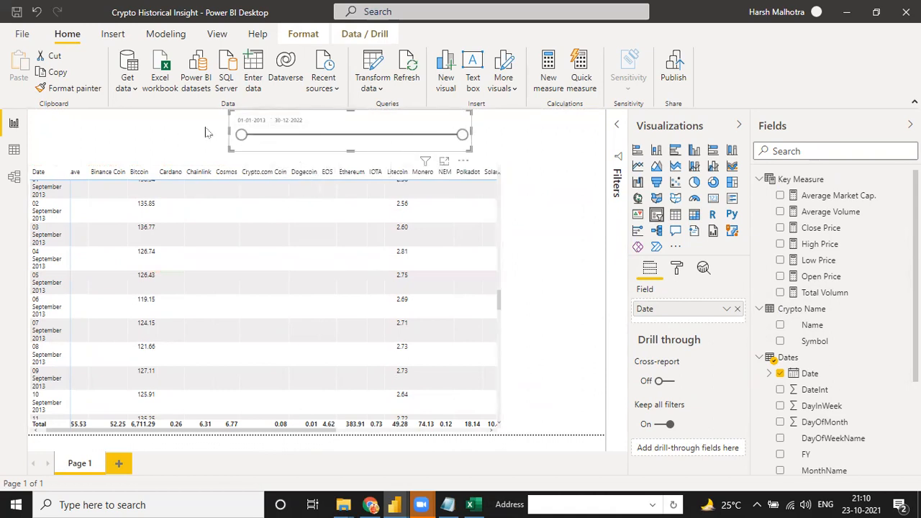
drag(227, 130, 365, 143)
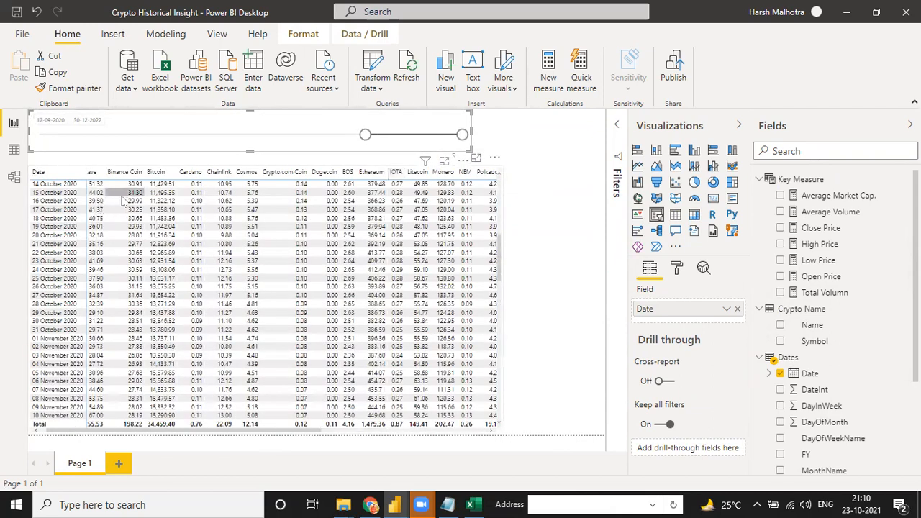
Check the filtered rows and widen the matrix to the full page width
scroll(503, 324, down, 5)
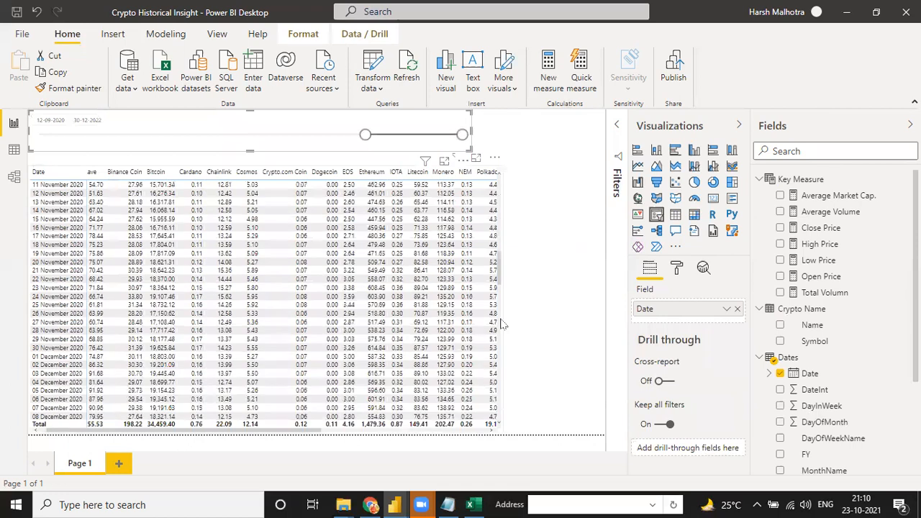
click(502, 320)
drag(502, 302, 605, 304)
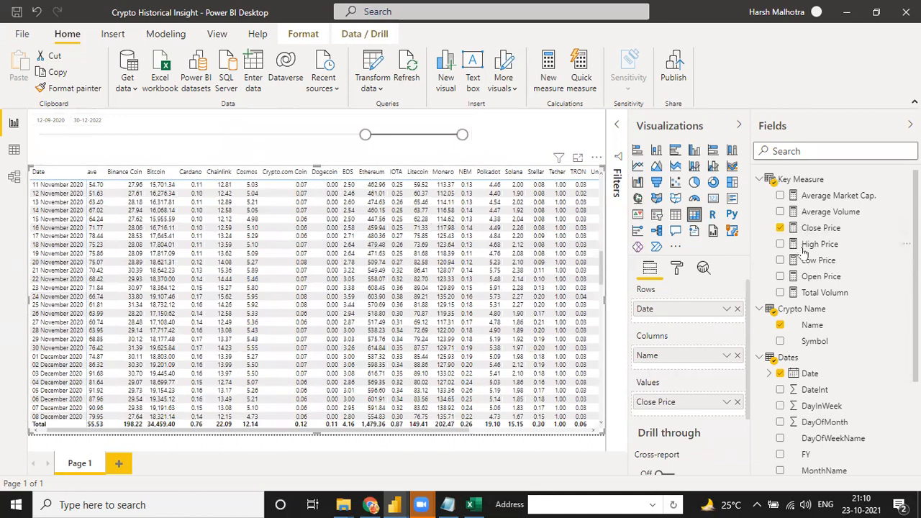
scroll(804, 265, down, 3)
scroll(805, 265, up, 3)
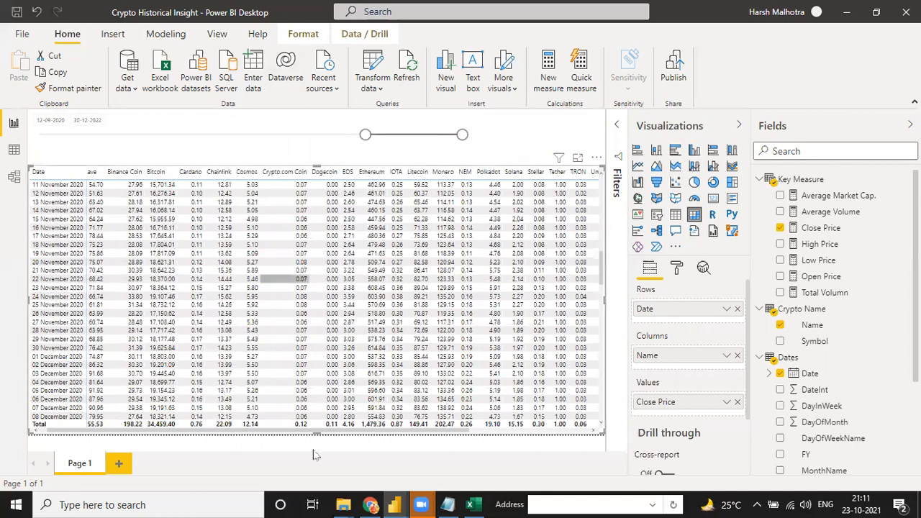
Switch to the Crypto Price Insight report, examine its Crypto Currency and Currency Details pages, and return to Crypto Historical Insight
mouse_move(392, 502)
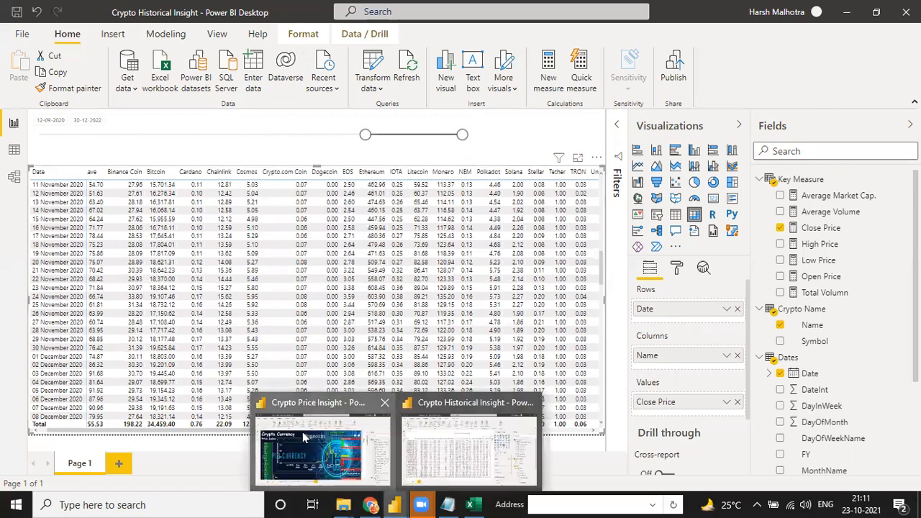
click(317, 446)
mouse_move(382, 299)
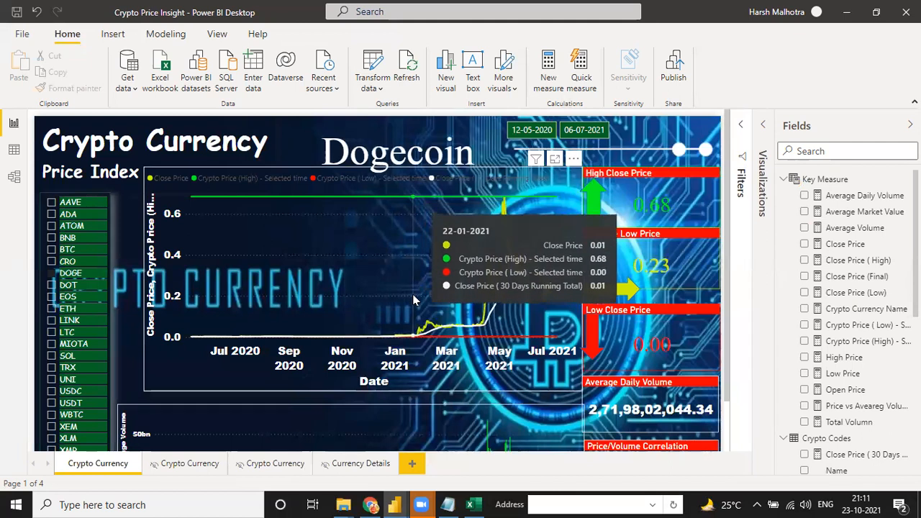
click(186, 466)
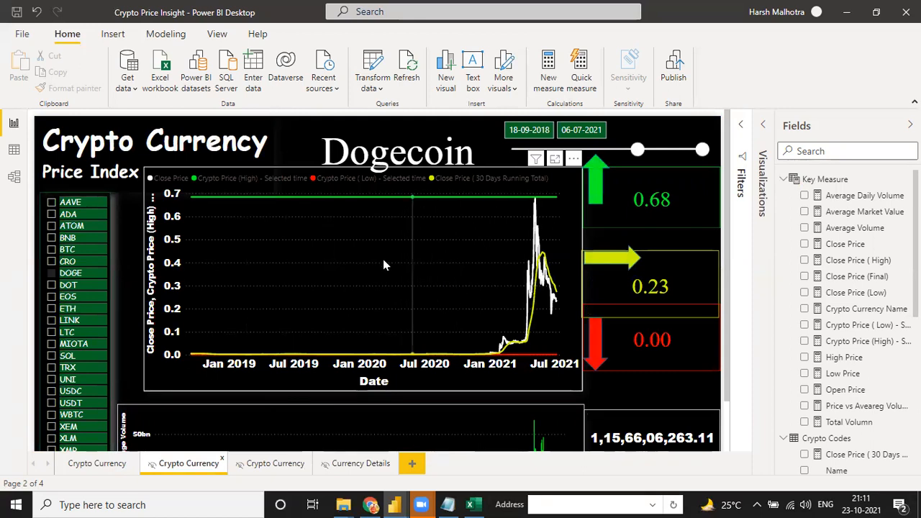
scroll(437, 357, down, 2)
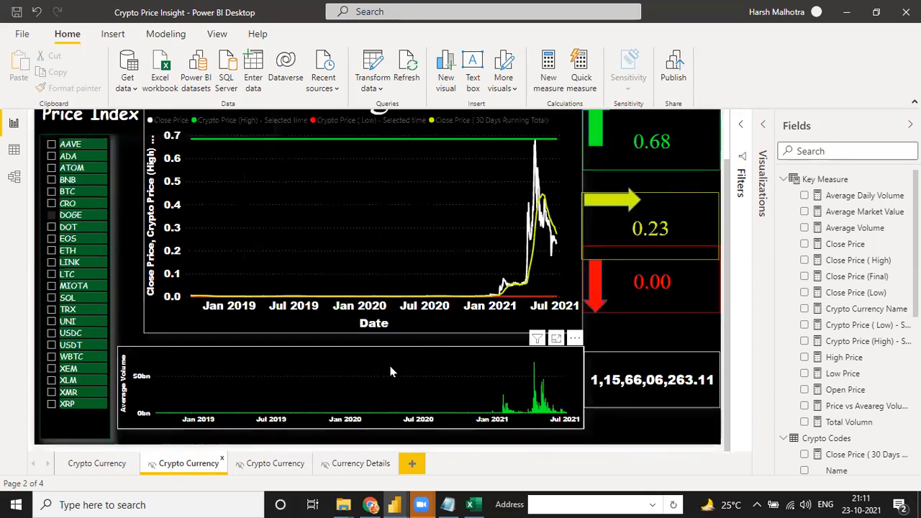
click(268, 467)
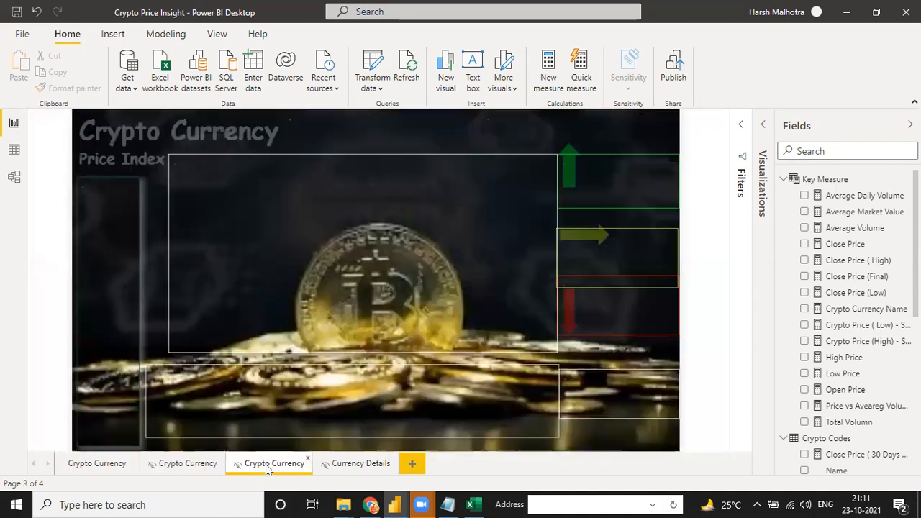
click(344, 467)
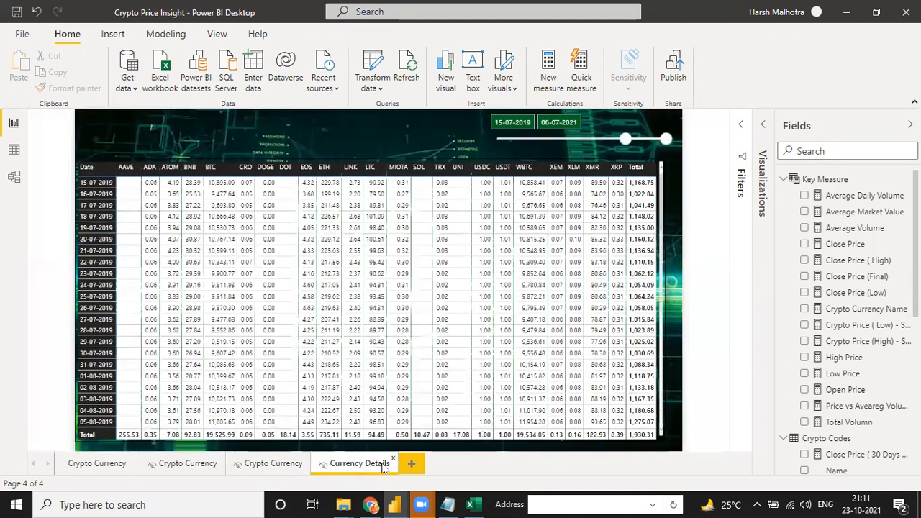
mouse_move(394, 505)
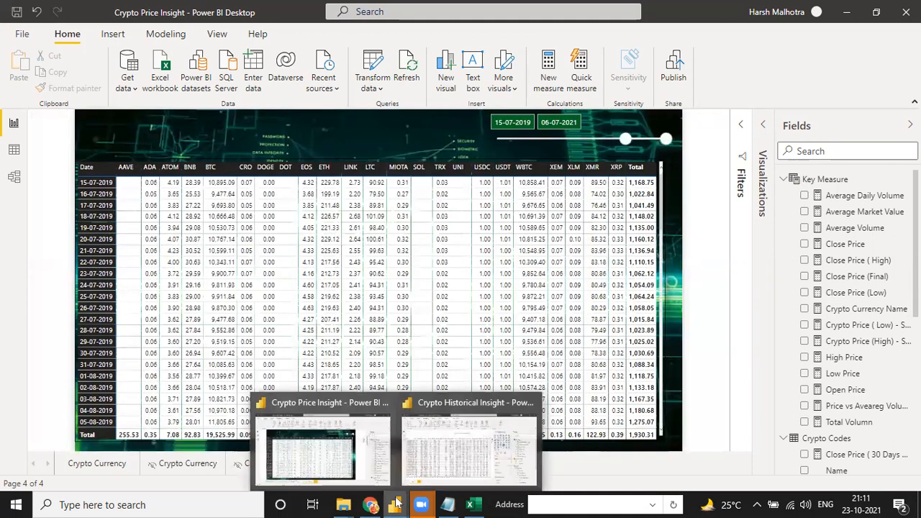
click(482, 452)
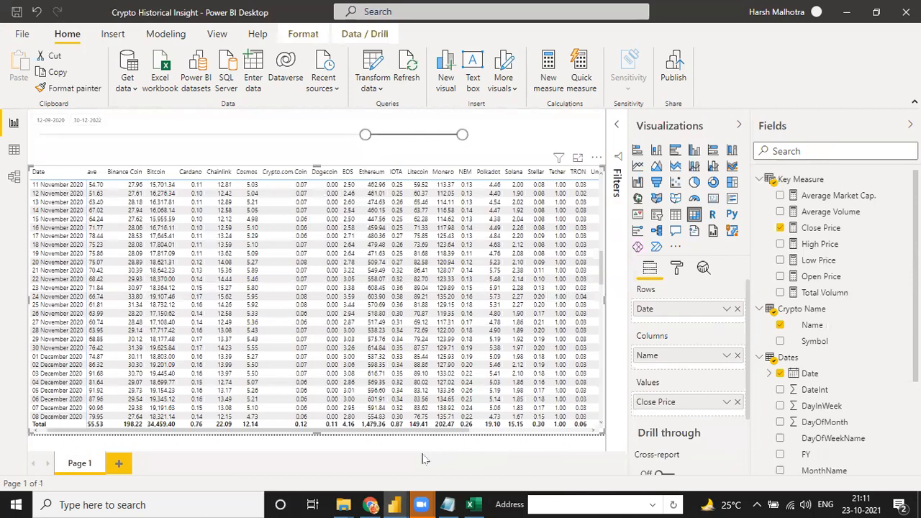